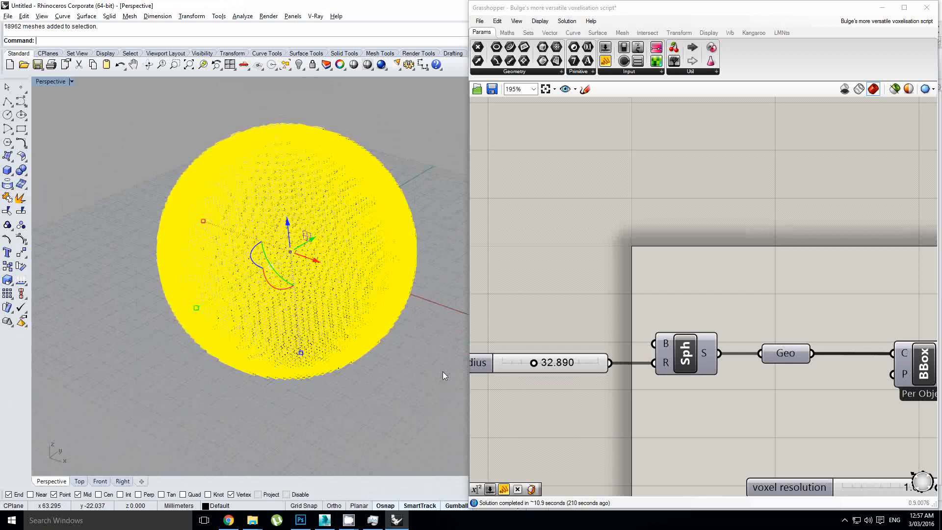
Delete the selected meshes from the model and start a new Grasshopper document.
key("Delete")
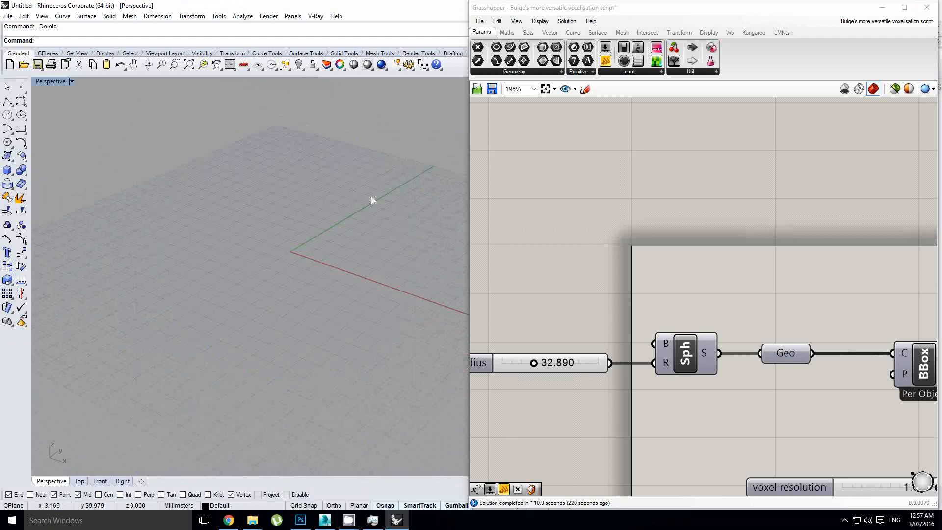
left_click(479, 21)
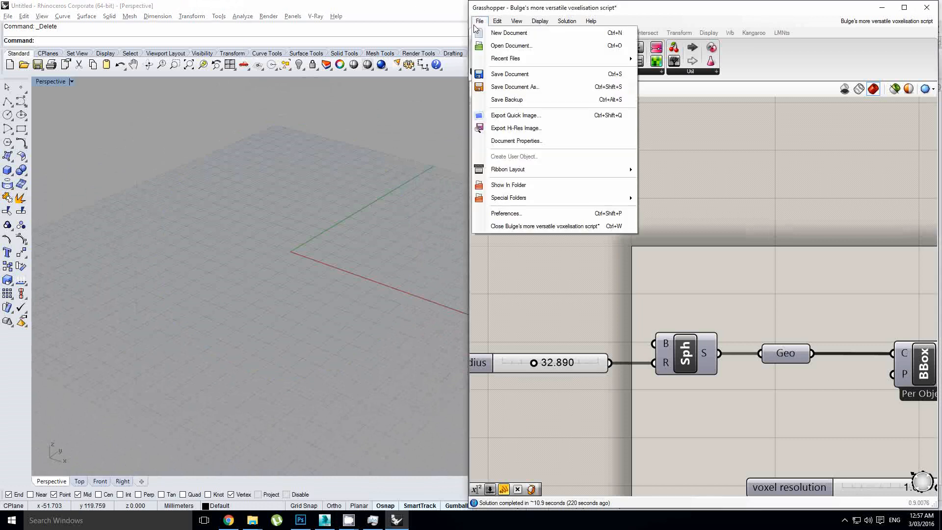
left_click(494, 35)
Place a Mesh Sphere component on the empty canvas.
double_click(657, 199)
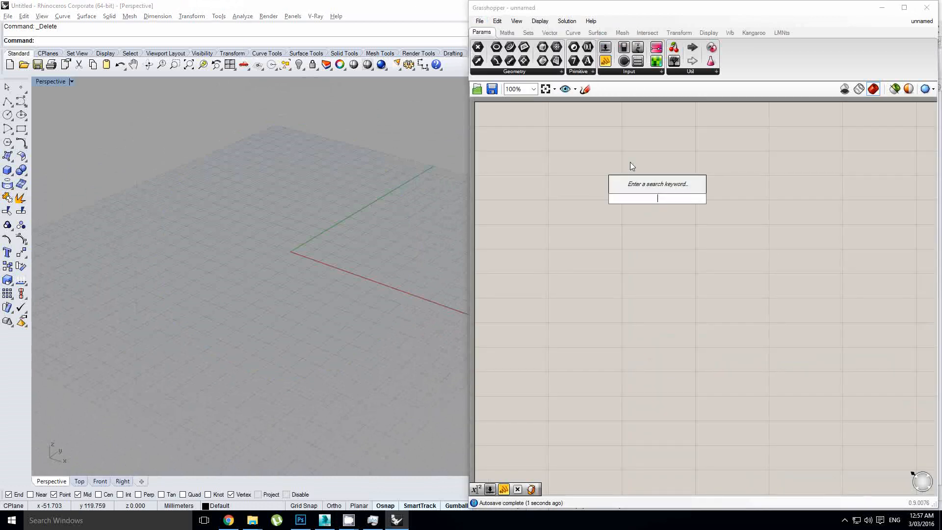
type("sphere")
left_click(638, 176)
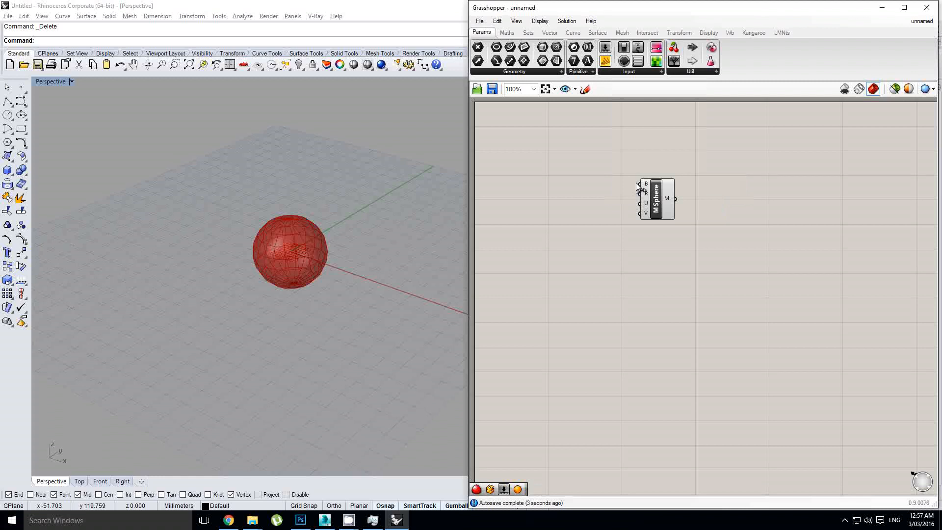
left_click_drag(647, 193, 619, 192)
Drive the mesh sphere's radius with a number slider that has a maximum of 100 and a value of 36.602.
scroll(628, 198, "up", 1)
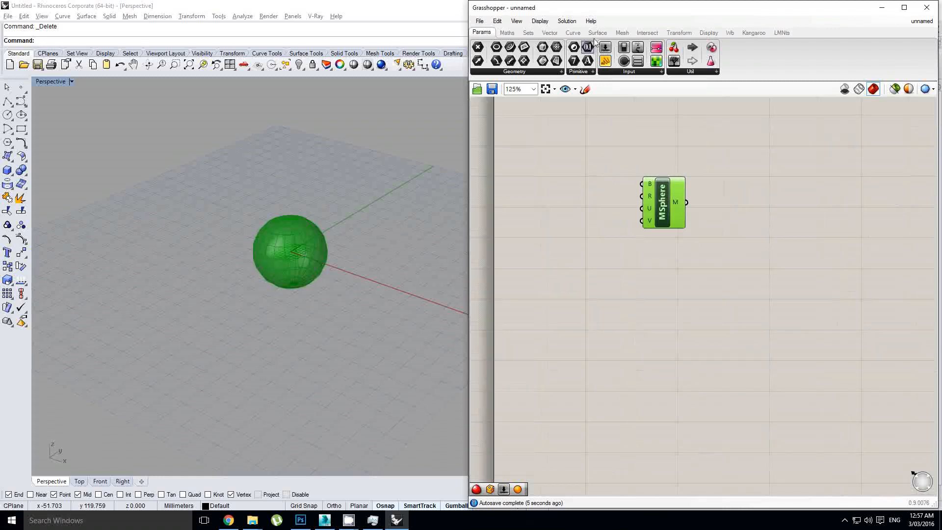
left_click_drag(598, 81, 565, 191)
scroll(544, 191, "up", 2)
double_click(525, 195)
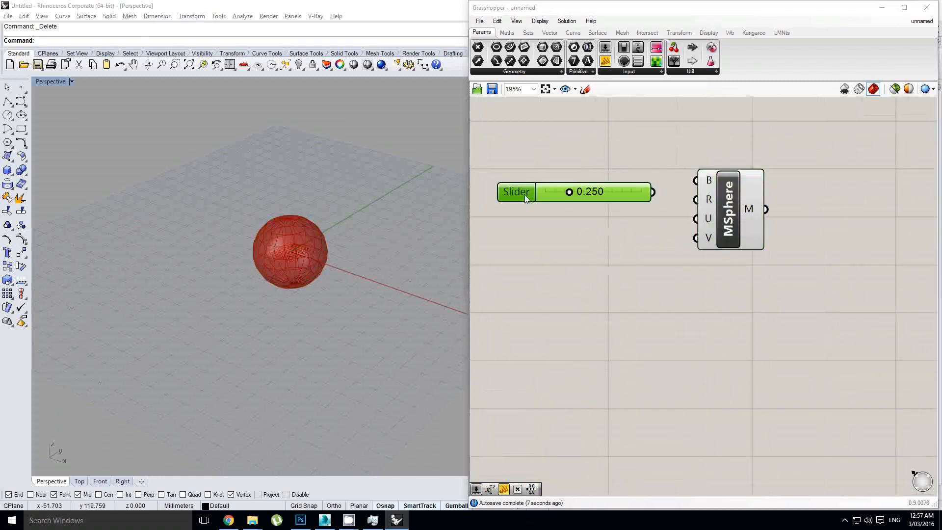
double_click(534, 225)
type("100")
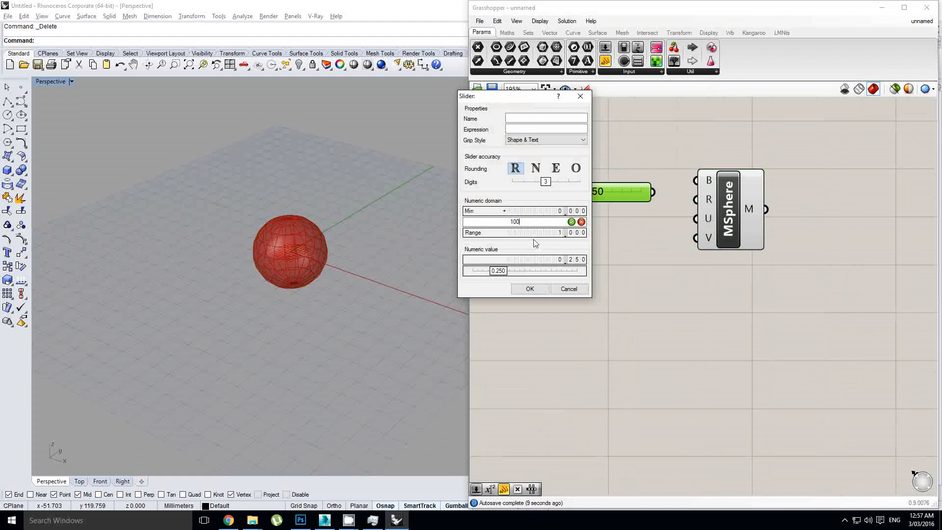
left_click(528, 290)
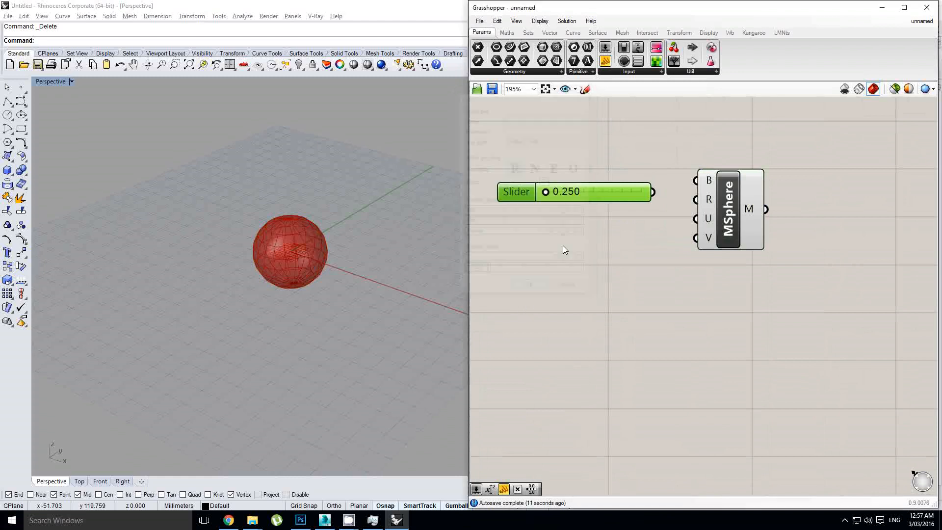
left_click_drag(546, 192, 574, 192)
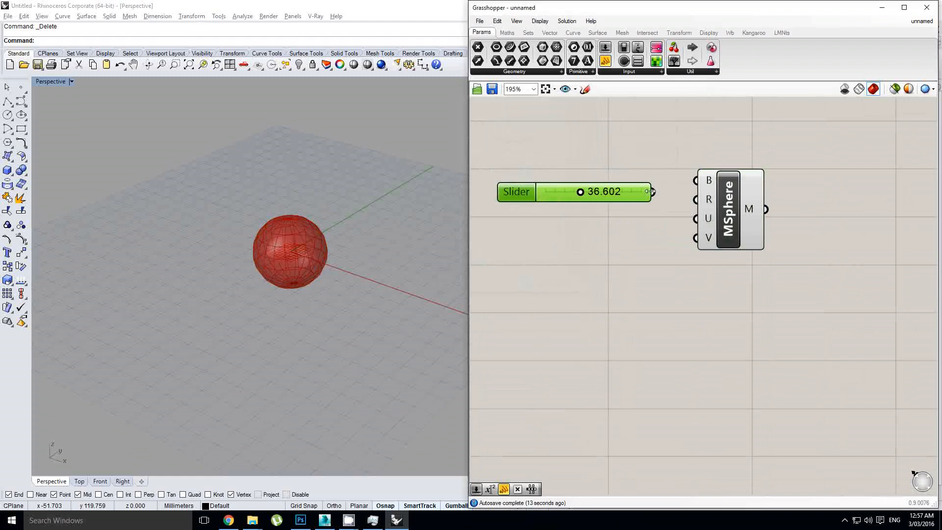
left_click_drag(653, 192, 696, 200)
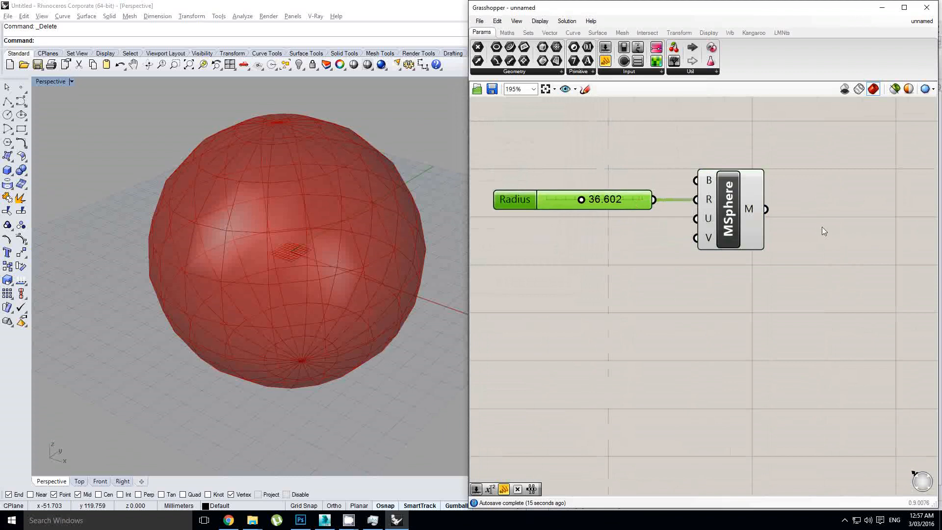
Add a Bounding Box component after the mesh sphere and wire the sphere's mesh into its content input.
right_click_drag(822, 227, 636, 244)
double_click(721, 236)
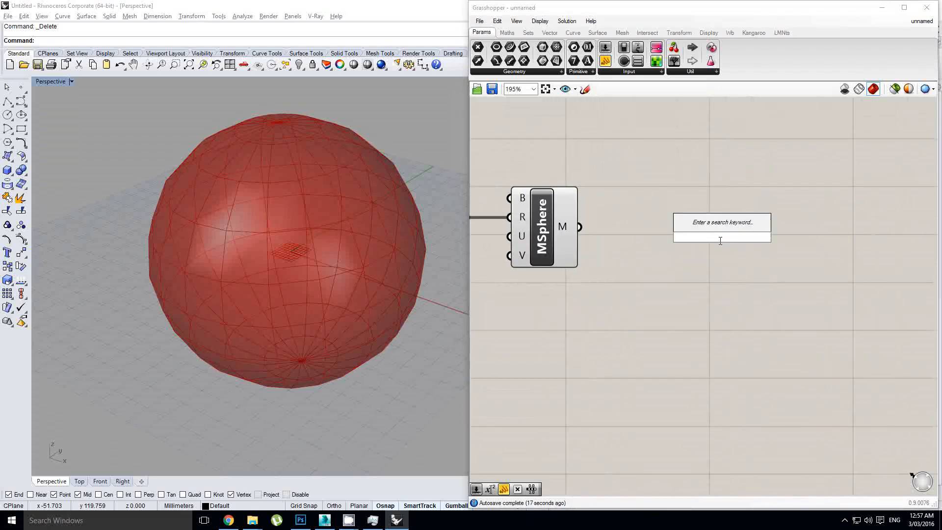
type("bob")
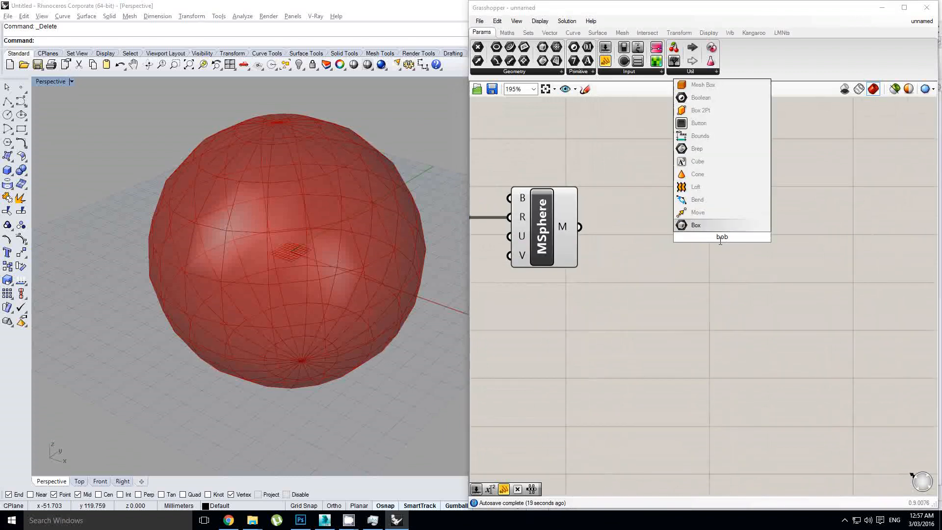
key("BackSpace")
key("BackSpace")
type("bo")
key("Return")
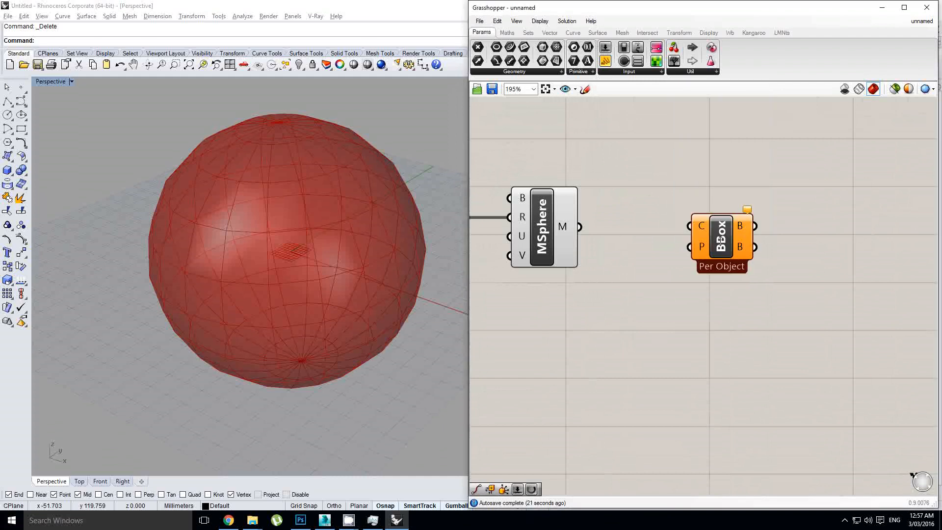
left_click_drag(579, 227, 703, 235)
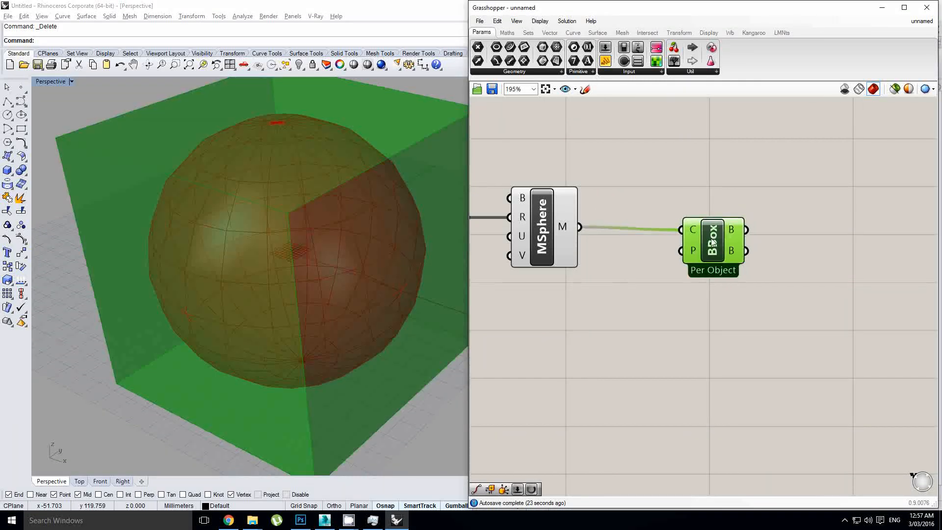
scroll(321, 243, "down", 3)
scroll(345, 240, "up", 2)
mouse_move(323, 241)
right_mouse_down()
mouse_move(345, 246)
mouse_move(329, 241)
right_mouse_up()
right_click_drag(764, 261, 685, 268)
left_click(760, 253)
scroll(660, 259, "down", 3)
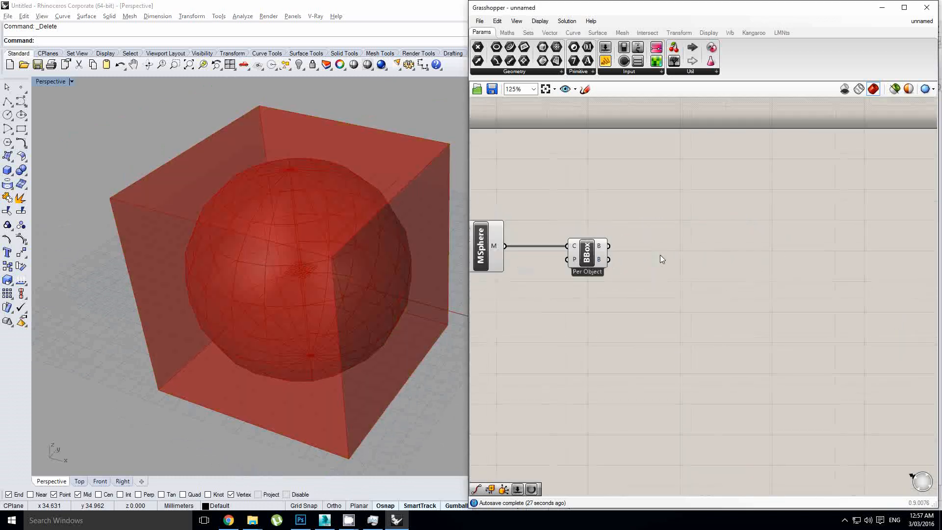
double_click(728, 260)
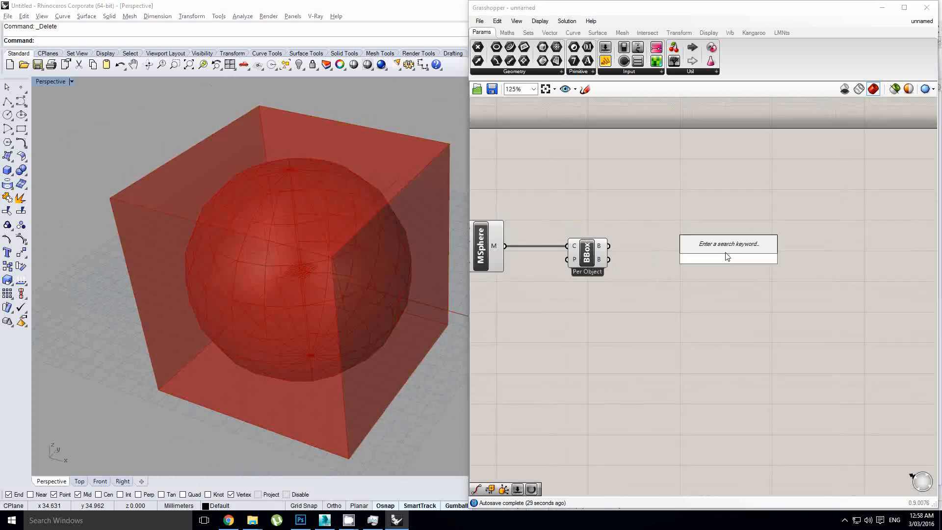
type("box pr")
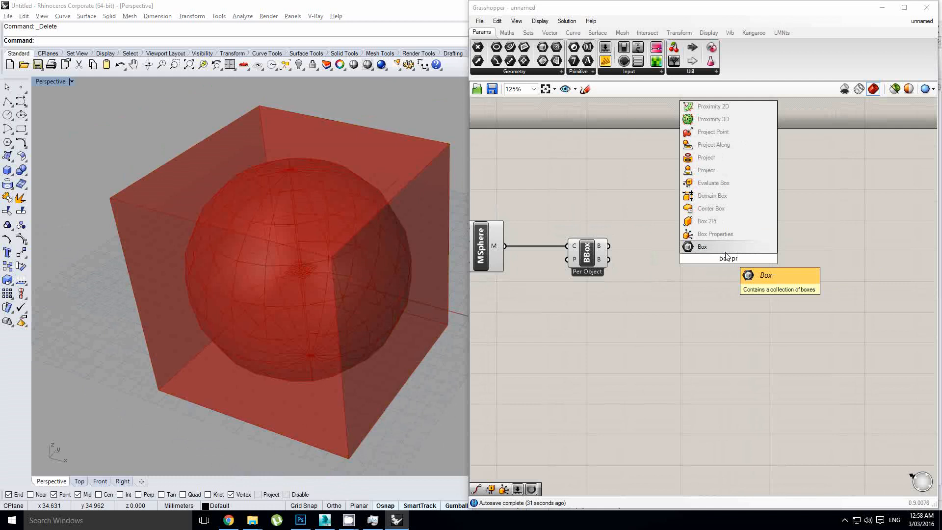
key("Return")
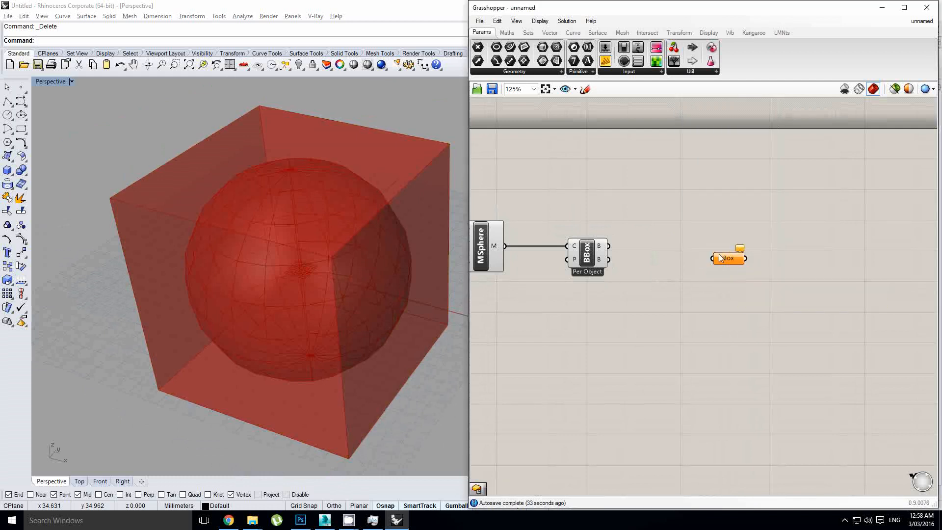
left_click(721, 256)
key("Delete")
Add a Box Properties component and feed it the first box output of the Bounding Box.
double_click(721, 256)
type("box")
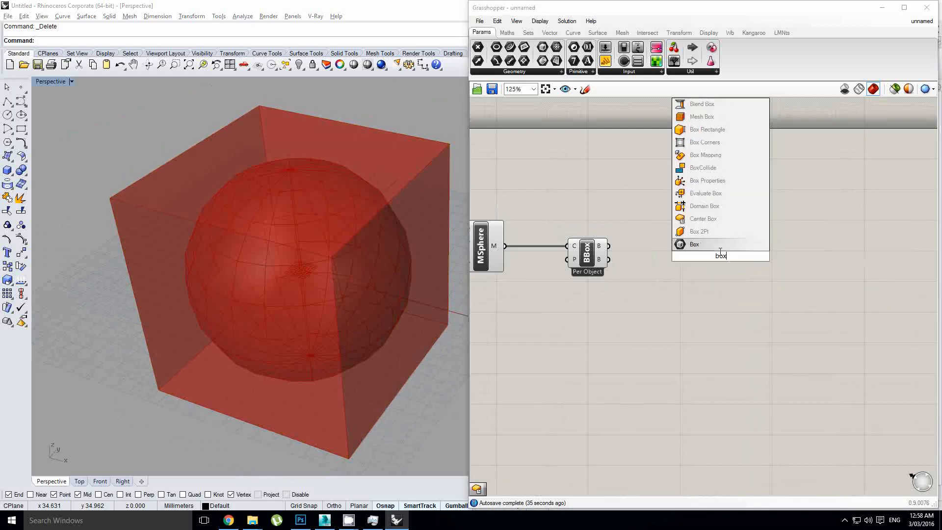
key("Up")
key("Up")
key("Up")
key("Up")
key("Up")
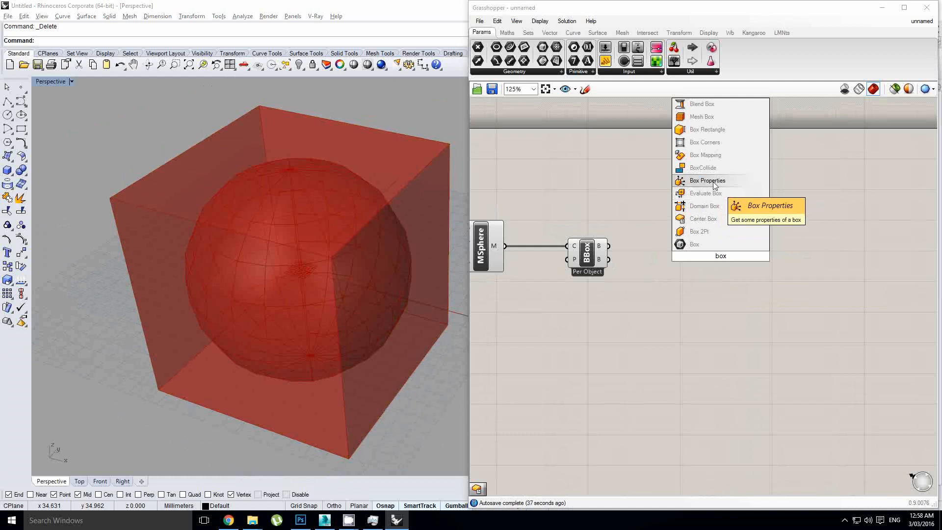
key("Return")
left_click(717, 249)
scroll(667, 251, "up", 3)
left_click_drag(554, 243, 687, 248)
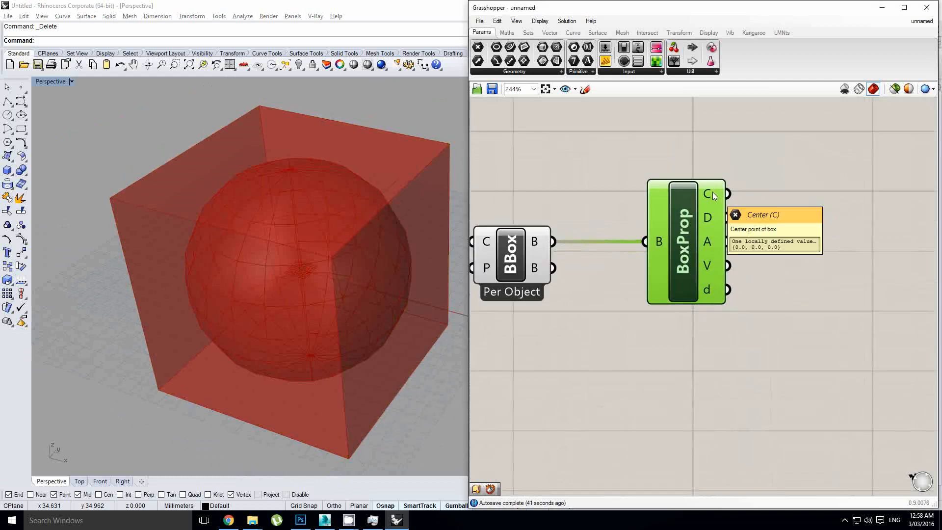
Examine the outputs of the Box Properties component, including its diagonal, area and volume, alongside the box in the viewport.
mouse_move(712, 219)
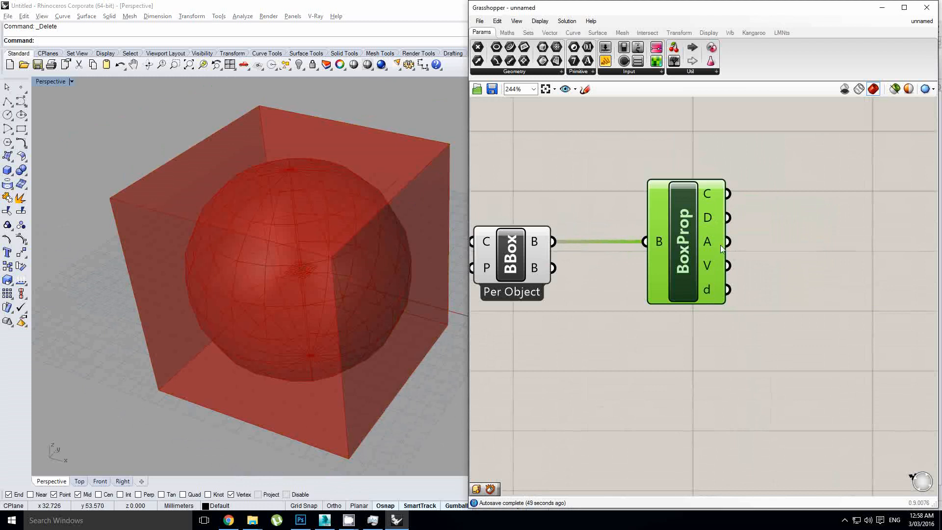
mouse_move(712, 245)
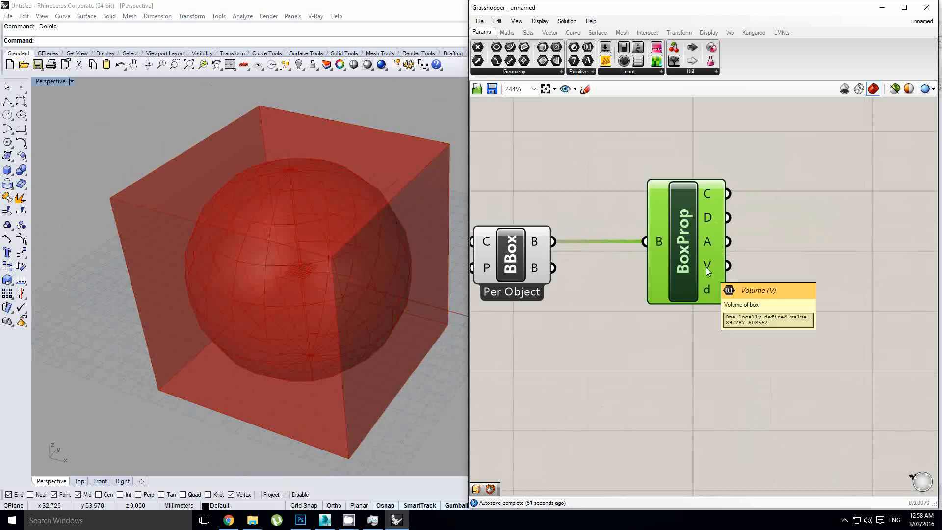
mouse_move(710, 297)
right_click_drag(710, 297, 760, 286)
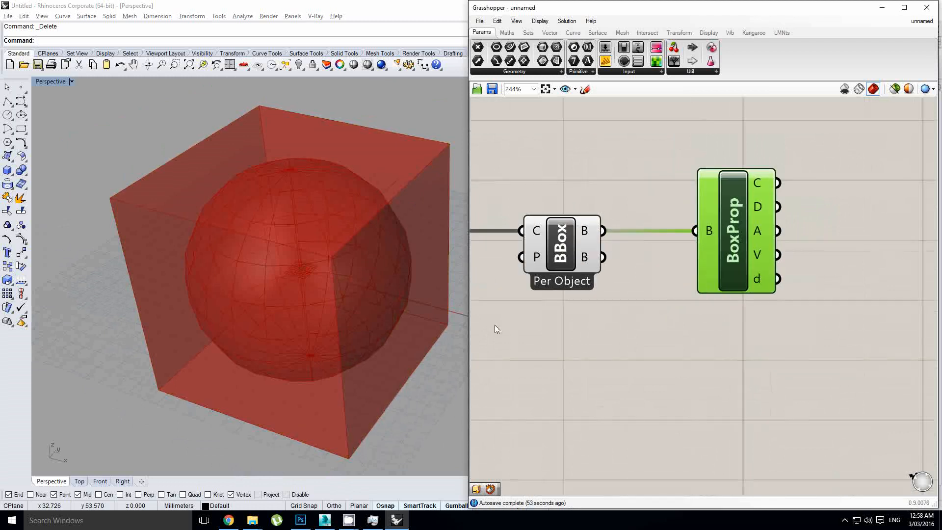
right_click_drag(368, 320, 357, 315)
right_click_drag(681, 256, 593, 290)
left_click(790, 256)
right_click_drag(802, 256, 718, 261)
mouse_move(586, 244)
Add a Multiplication component and wire the box diagonal output D into its A input.
double_click(772, 256)
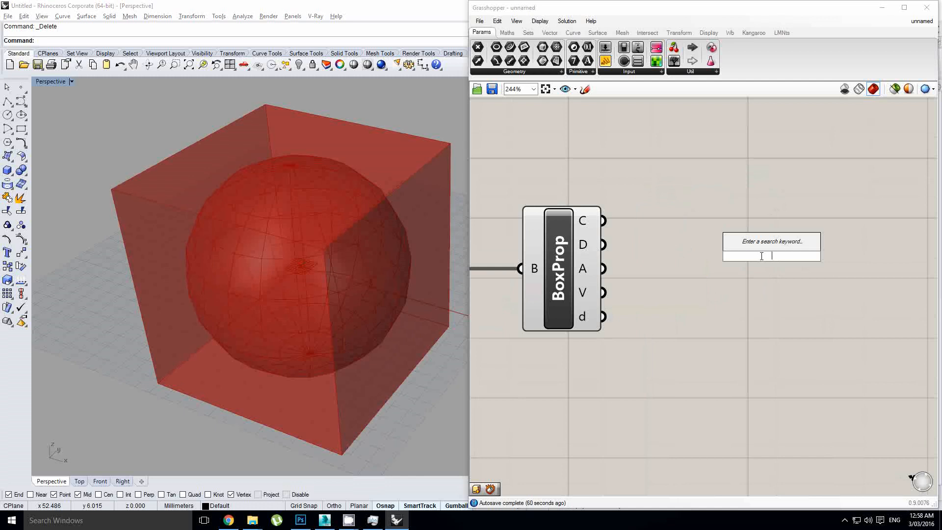
type("multiplication")
key("Return")
left_click_drag(603, 244, 730, 243)
Add a number slider with a maximum of 10 below Box Properties and wire it into the multiplication's B input.
scroll(717, 254, "down", 4)
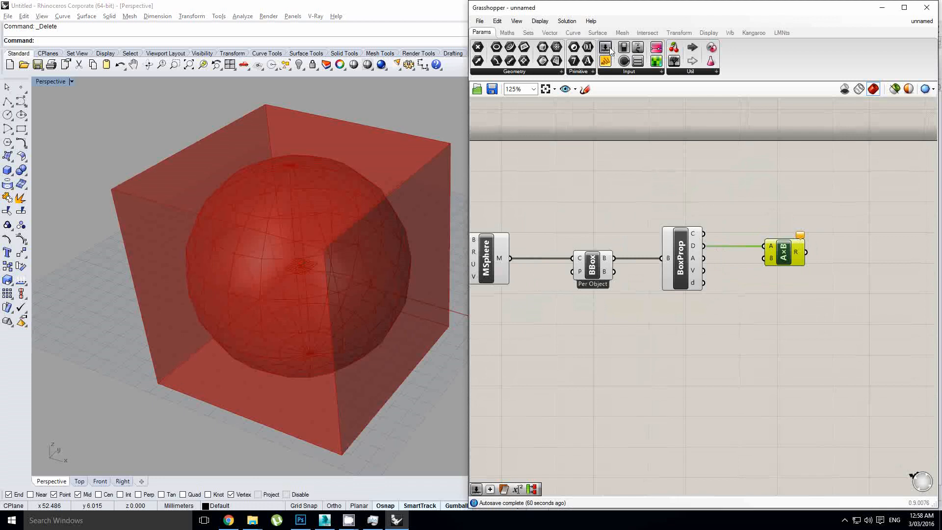
left_click_drag(610, 50, 674, 326)
scroll(675, 326, "up", 3)
double_click(596, 314)
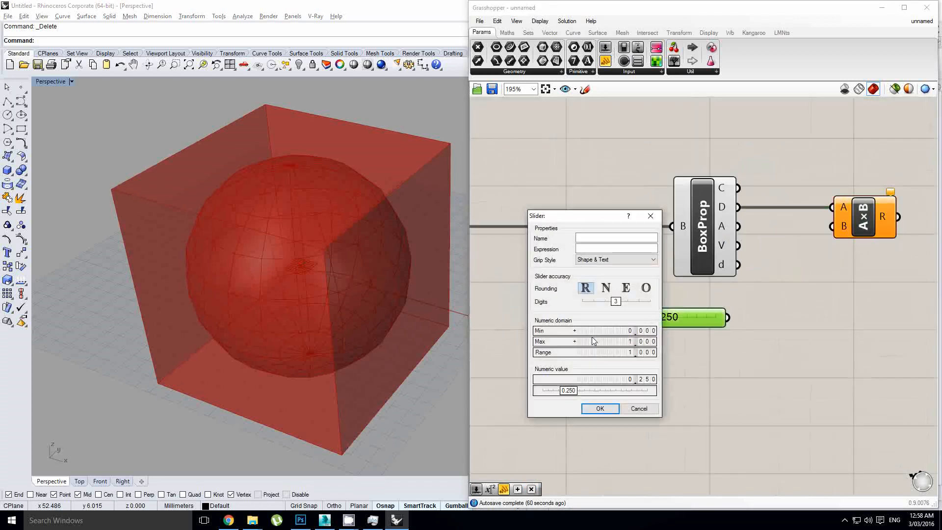
double_click(593, 341)
type("10")
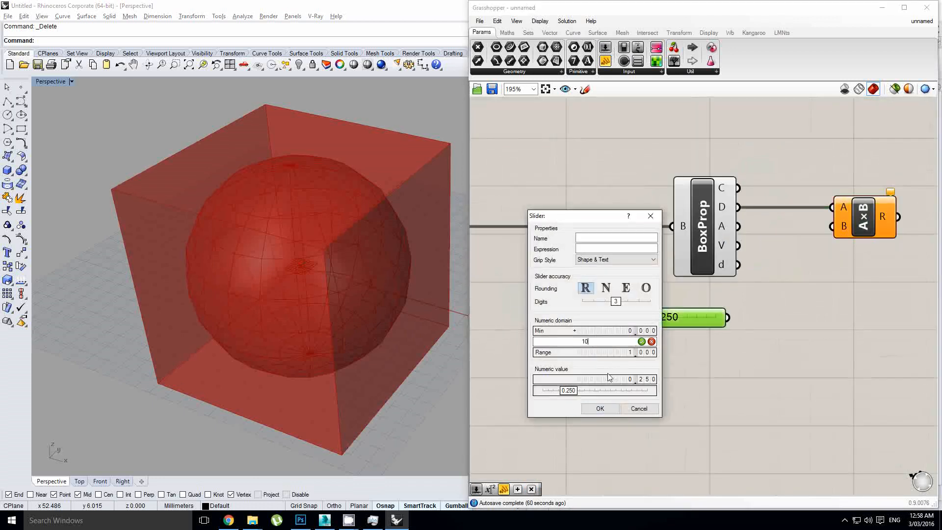
left_click(600, 409)
left_click_drag(728, 318, 832, 226)
Set the multiplication's B slider to 3.493.
right_click_drag(700, 287, 657, 297)
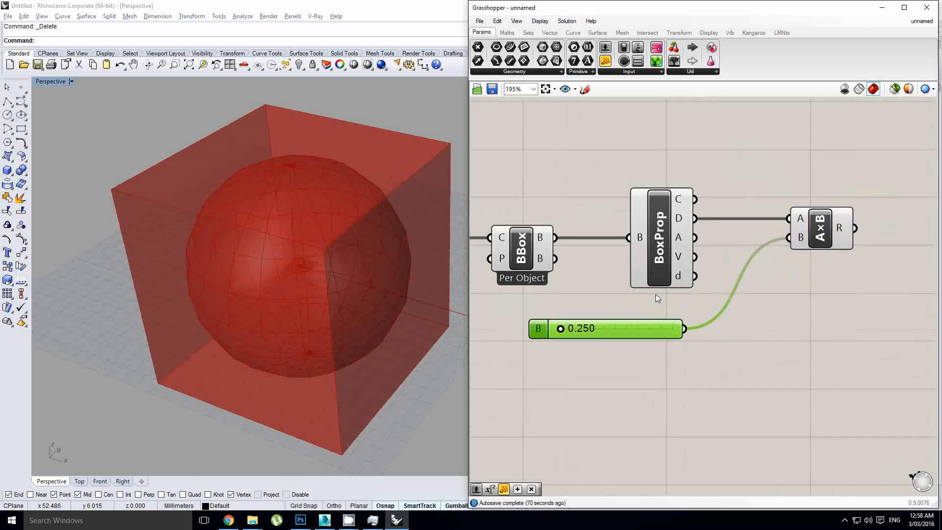
scroll(587, 325, "up", 1)
left_click_drag(554, 330, 602, 334)
Add a Deconstruct Vector component and wire the multiplication's result into its vector input.
right_click_drag(723, 318, 590, 343)
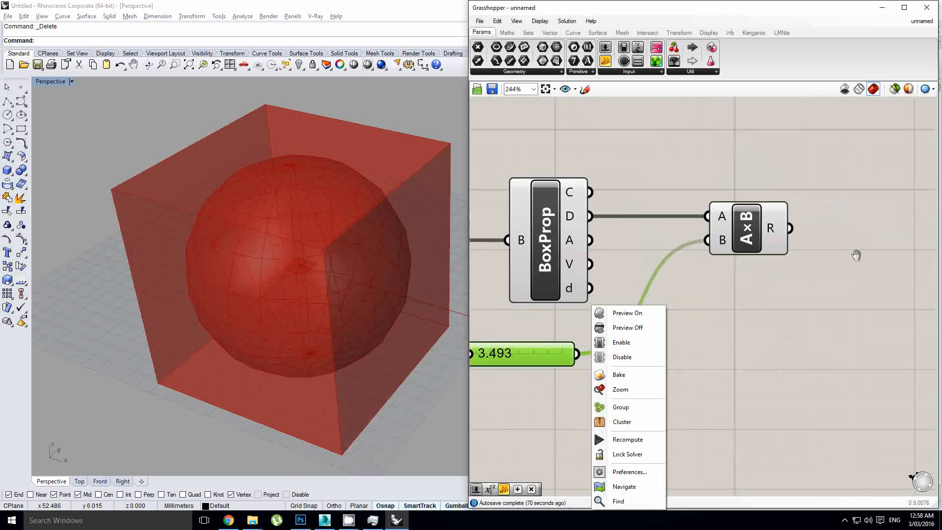
right_click_drag(856, 255, 707, 269)
double_click(755, 240)
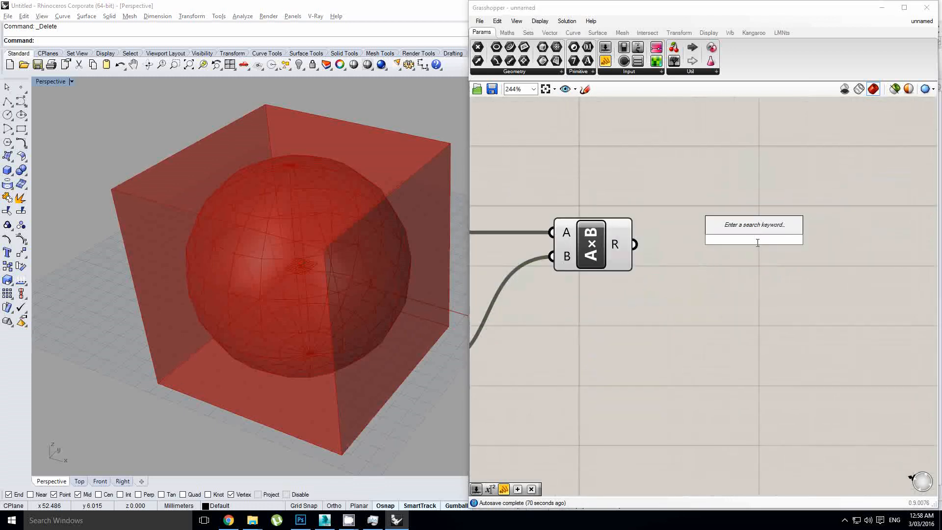
type("devec")
left_click(758, 227)
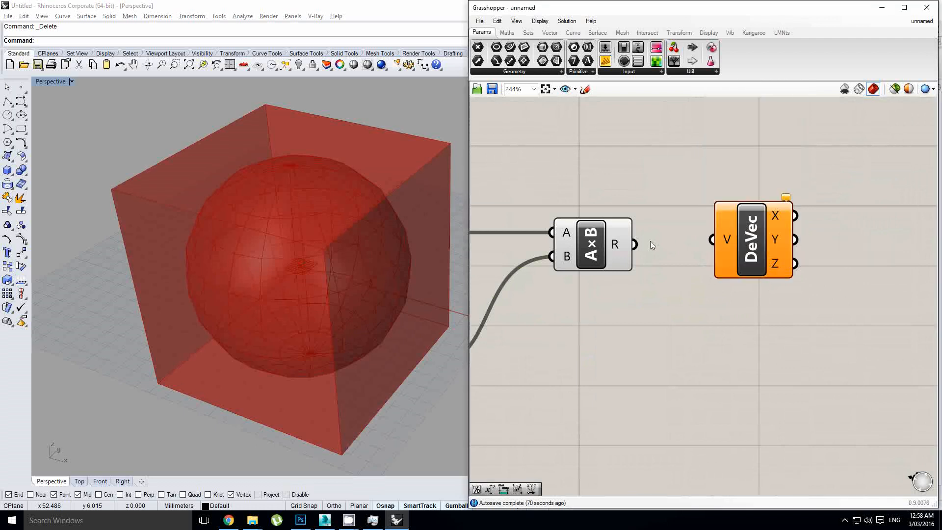
left_click_drag(637, 244, 713, 239)
scroll(676, 243, "down", 2)
right_click_drag(549, 305, 612, 306)
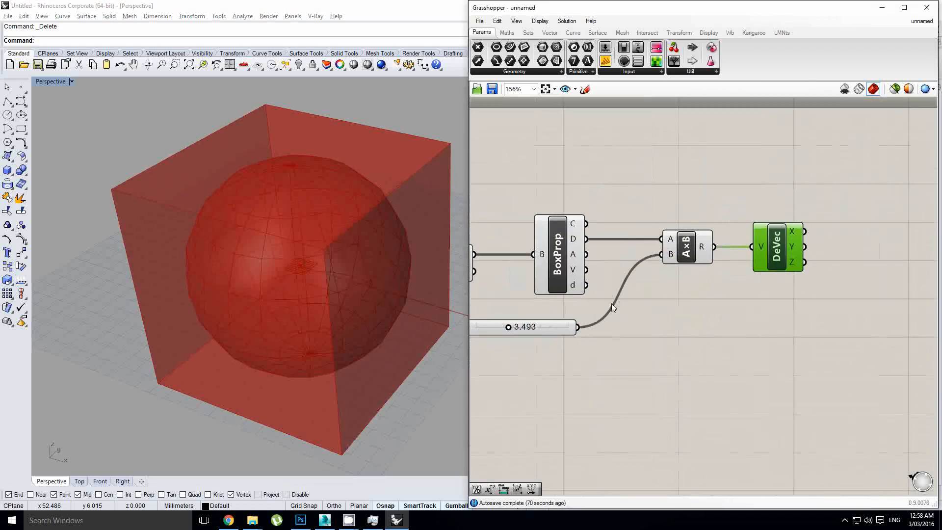
left_click(611, 303)
scroll(586, 256, "up", 1)
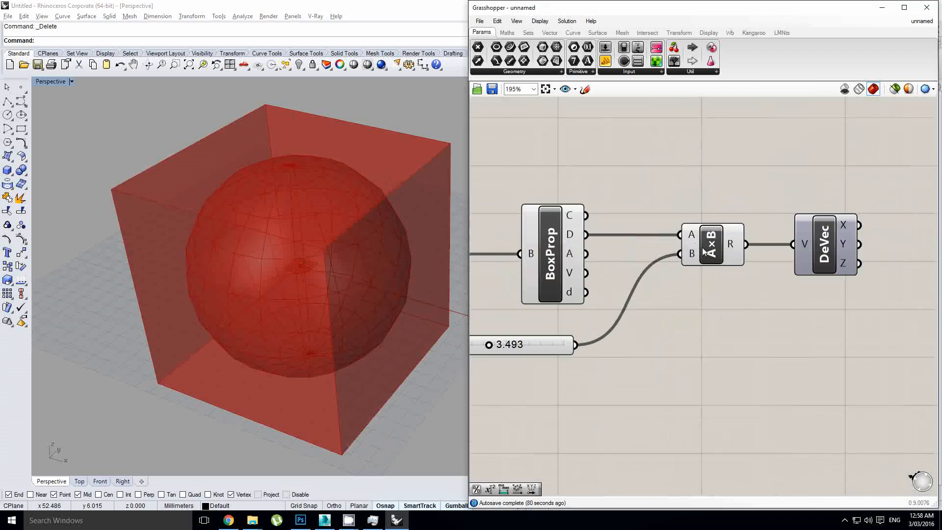
right_click_drag(594, 302, 632, 300)
left_click(535, 349)
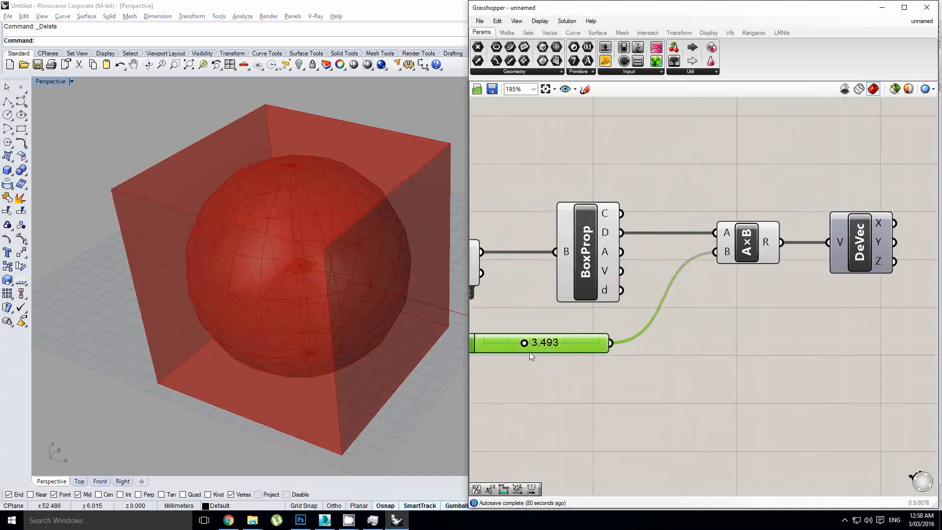
right_click_drag(530, 352, 539, 351)
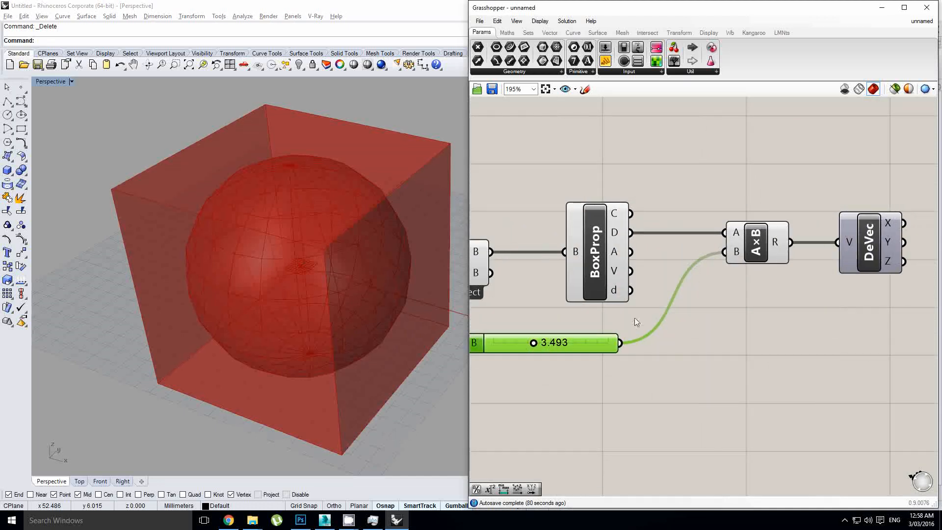
right_click_drag(667, 318, 639, 325)
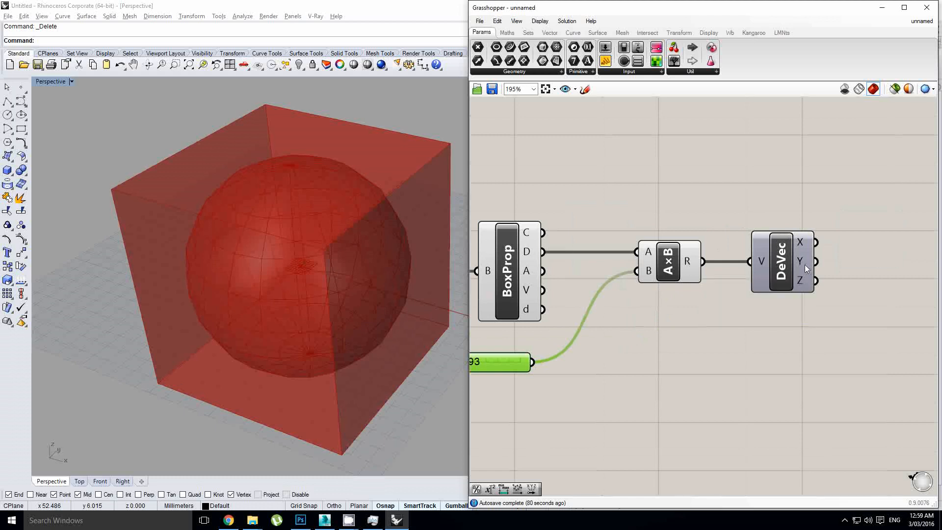
left_click_drag(798, 265, 789, 265)
right_click_drag(788, 264, 695, 262)
left_click(761, 259)
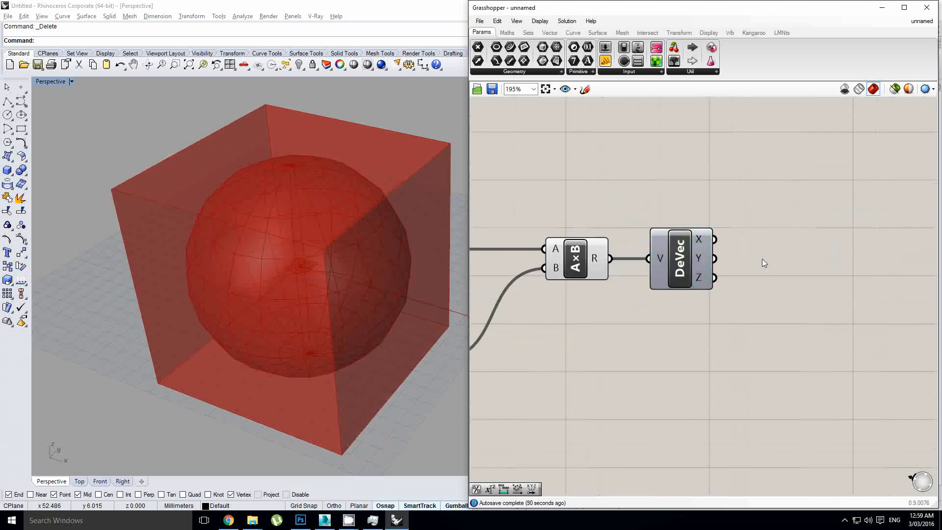
left_click_drag(680, 271, 677, 270)
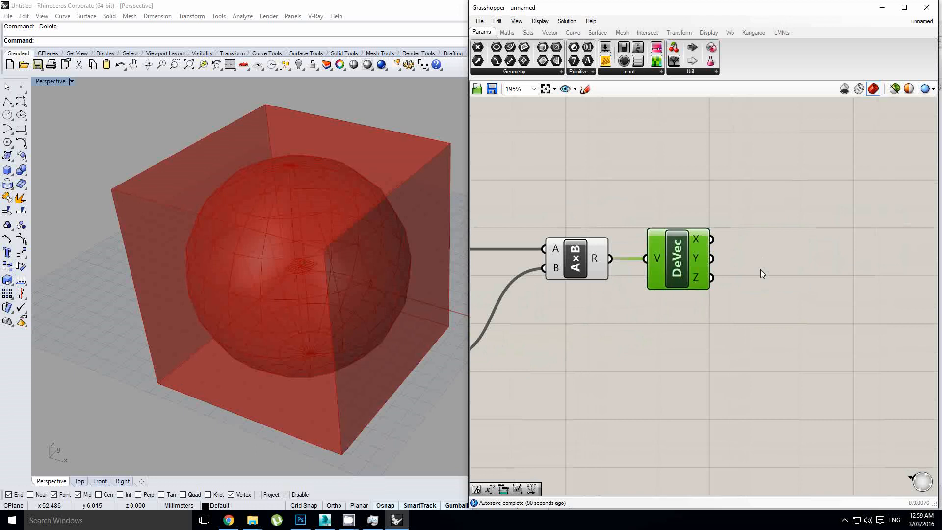
left_click(760, 269)
Add an Expression component beside the Deconstruct Vector component's outputs.
double_click(801, 272)
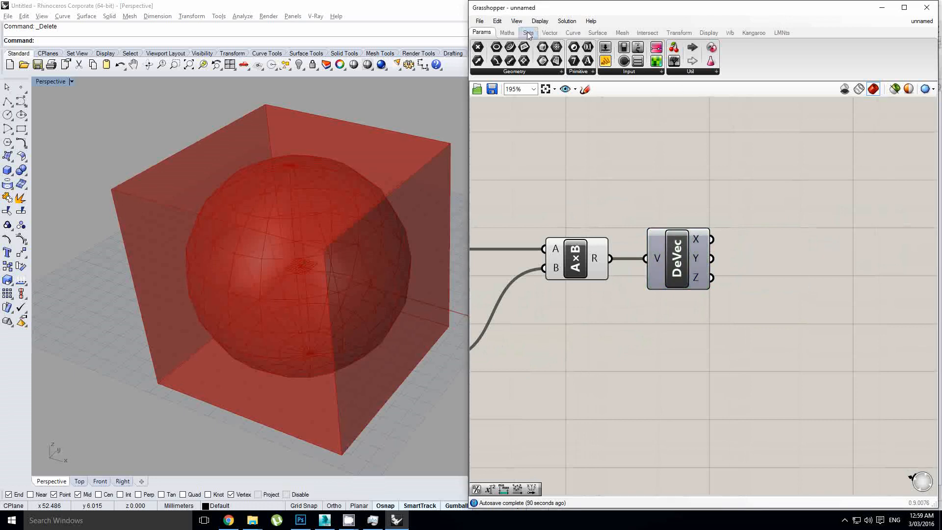
left_click(507, 32)
left_click_drag(744, 171, 798, 188)
right_click_drag(813, 190, 672, 181)
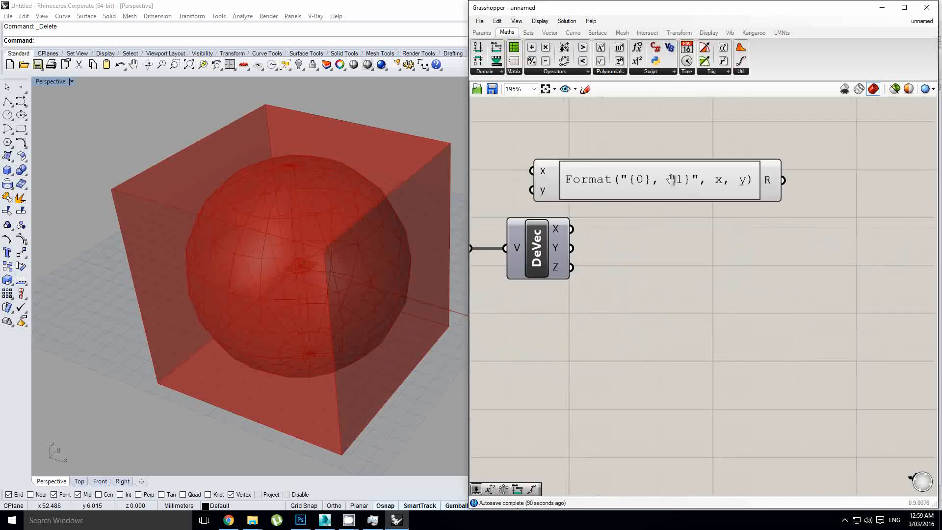
left_click_drag(672, 181, 791, 219)
Set the new component's expression to ceiling(x) and remove its y input.
double_click(763, 227)
key("ctrl+a")
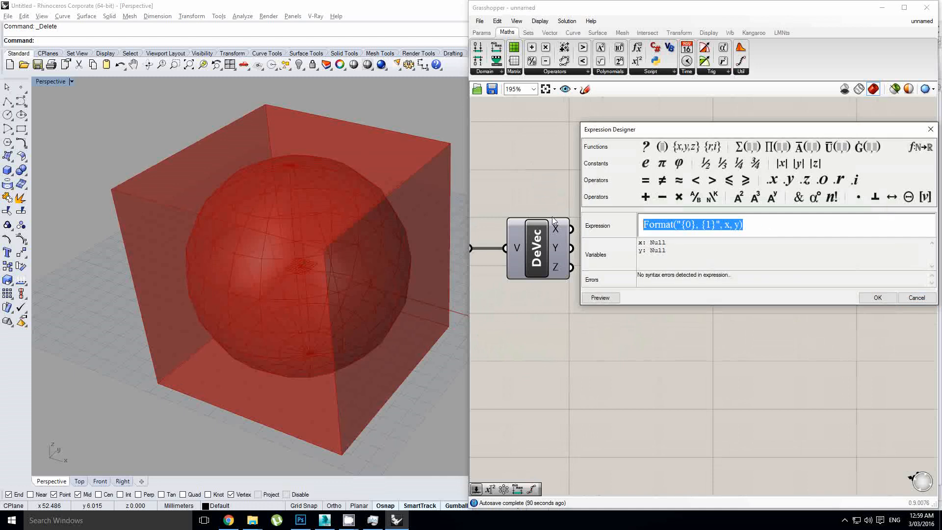
type("ceiling(x")
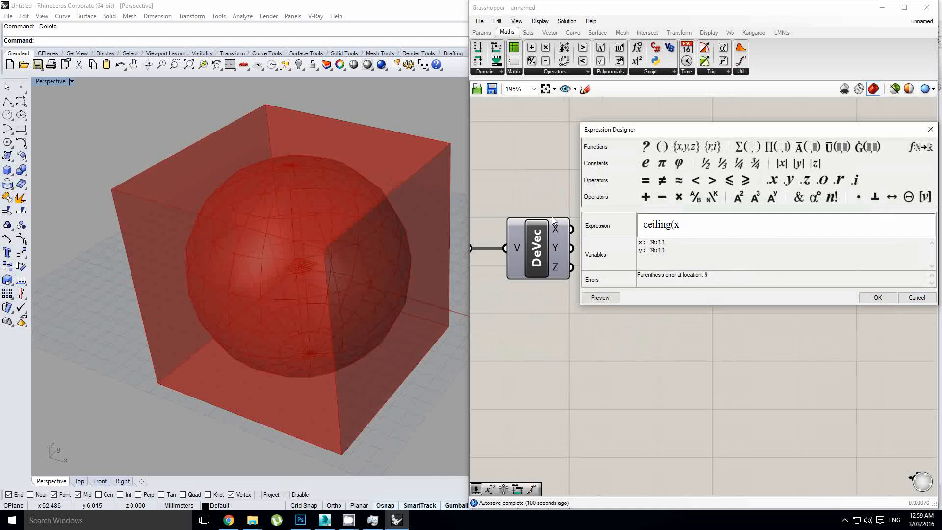
type(")")
left_click(877, 298)
scroll(734, 229, "up", 2)
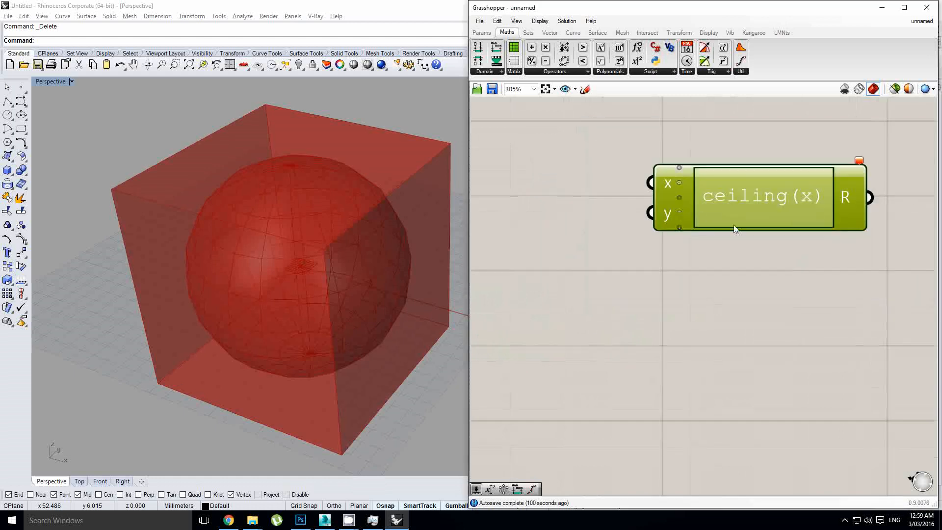
left_click(678, 212)
scroll(679, 216, "down", 2)
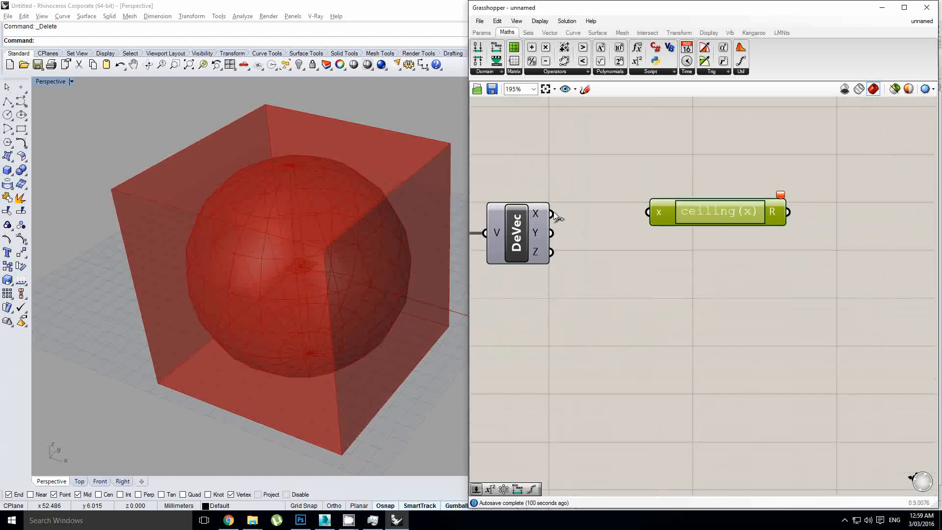
left_click_drag(699, 216, 684, 217)
Duplicate the ceiling(x) expression twice and wire the deconstructed vector's X, Y and Z outputs into the three x inputs.
left_click_drag(551, 214, 689, 270)
left_click_drag(552, 233, 633, 243)
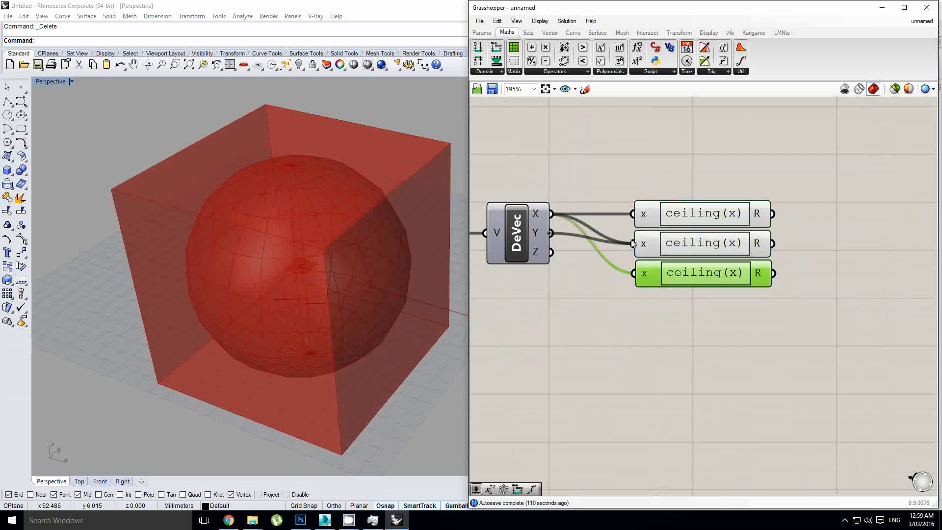
left_click_drag(552, 251, 633, 273)
Align the three ceiling(x) expressions in one column.
left_click_drag(716, 317, 684, 188)
left_click(694, 198)
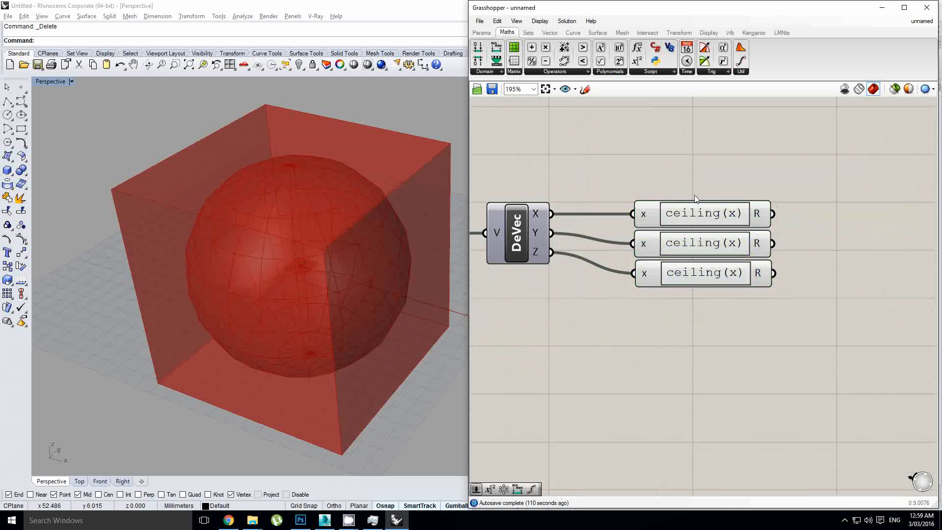
left_click_drag(700, 296, 673, 194)
left_click(698, 196)
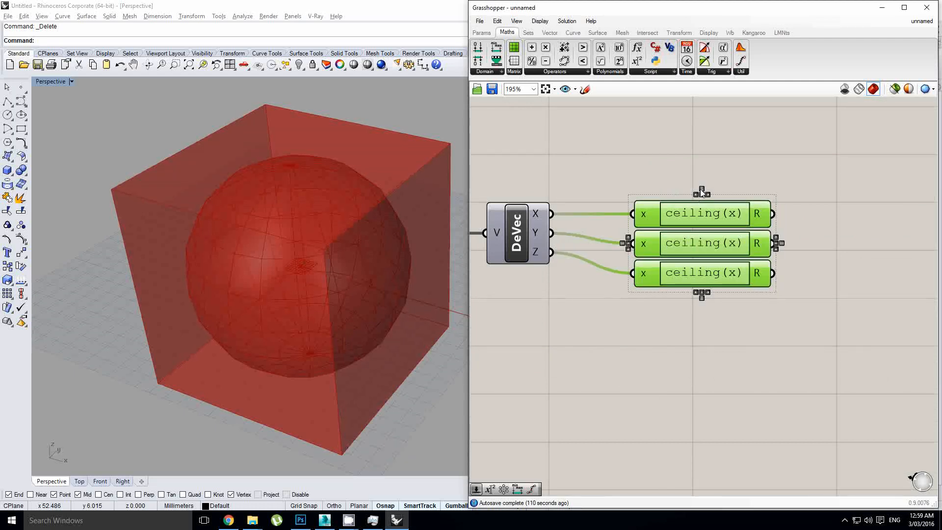
left_click(635, 180)
Add a Division component beyond the outputs of the ceiling(x) expressions.
right_click_drag(635, 182, 757, 195)
right_click_drag(707, 294, 626, 274)
scroll(624, 295, "down", 4)
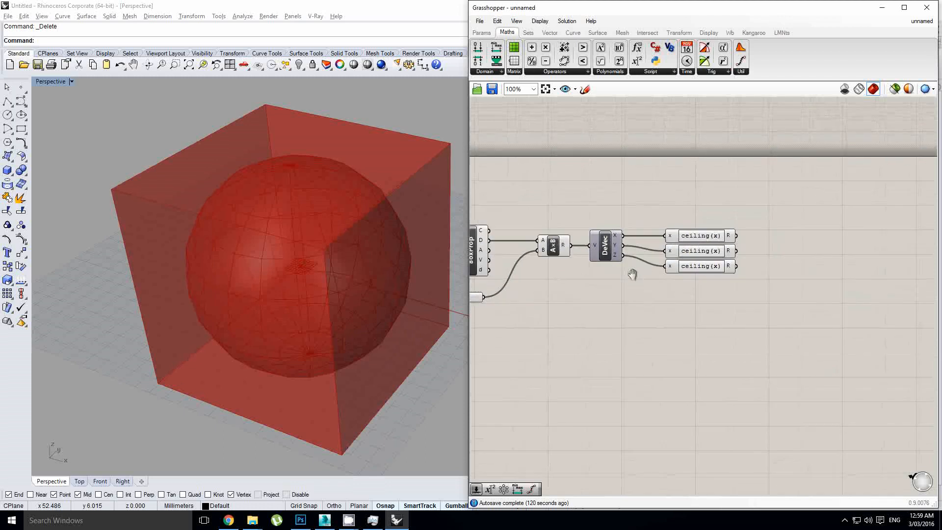
scroll(592, 212, "up", 1)
right_click_drag(591, 212, 614, 206)
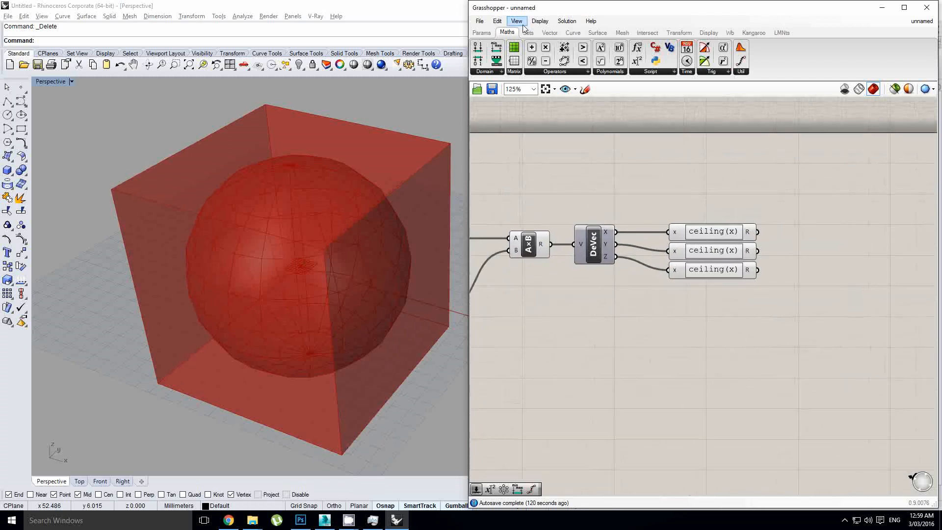
left_click_drag(531, 60, 800, 209)
right_click_drag(494, 213, 601, 219)
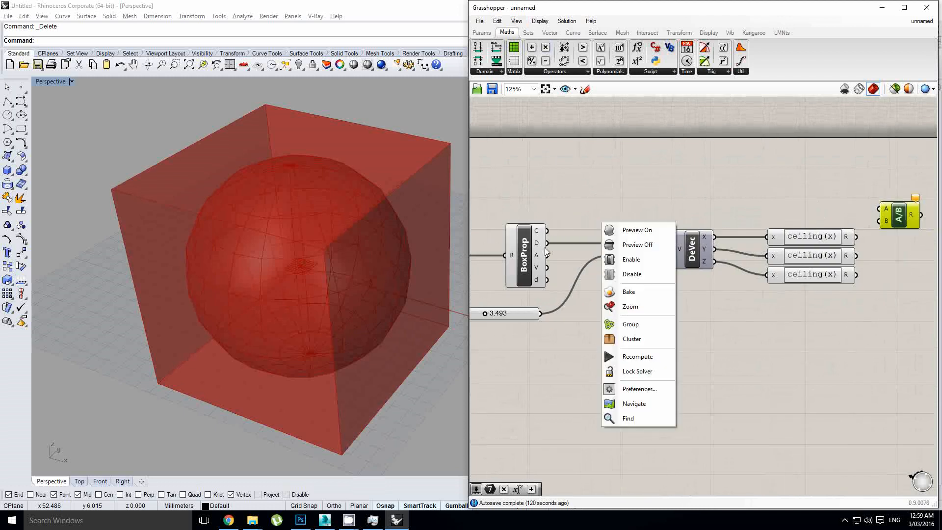
left_click(672, 212)
right_click_drag(672, 212, 570, 219)
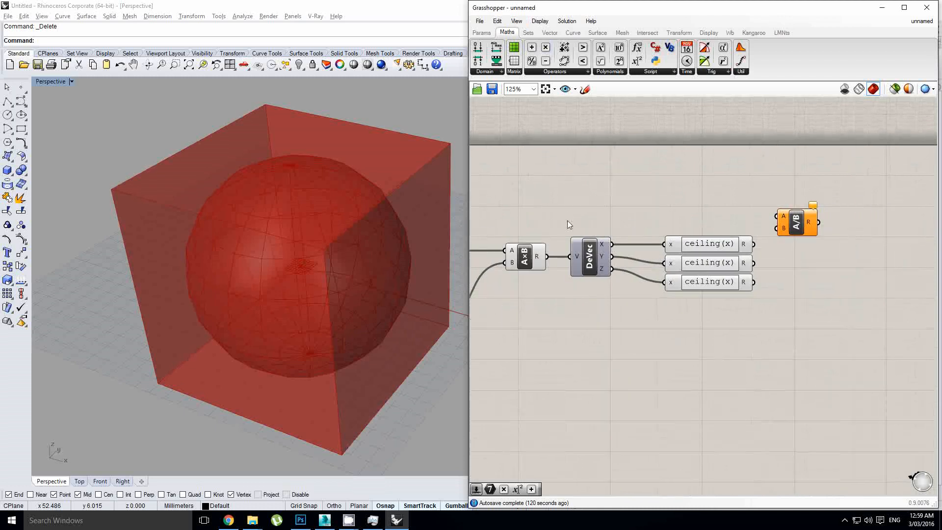
right_click_drag(644, 233, 647, 235)
left_click(617, 242)
right_click_drag(584, 225, 657, 227)
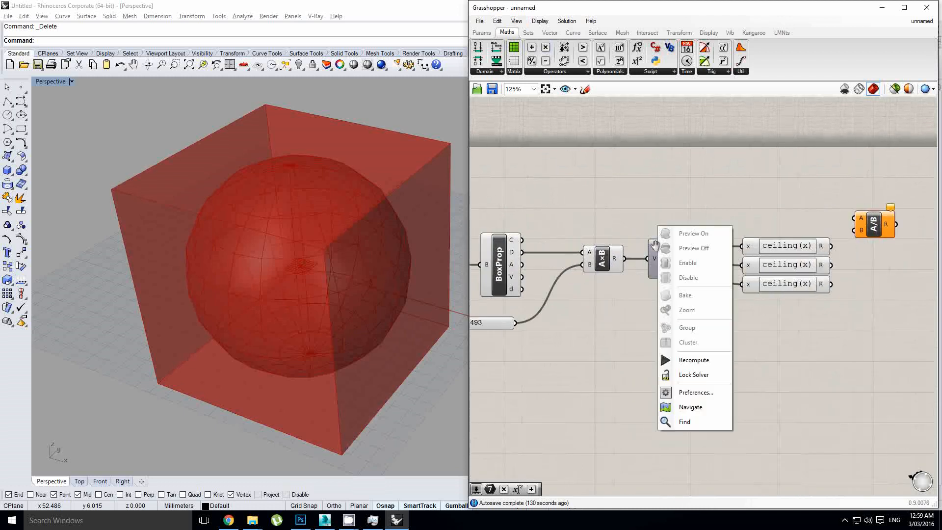
left_click(629, 229)
Duplicate Deconstruct Vector above the multiplication, feed it the Box Properties diagonal D, and wire its X output into the division's A input.
left_click_drag(658, 248, 599, 200, "alt")
left_click_drag(522, 252, 881, 225)
right_click_drag(880, 222, 799, 216)
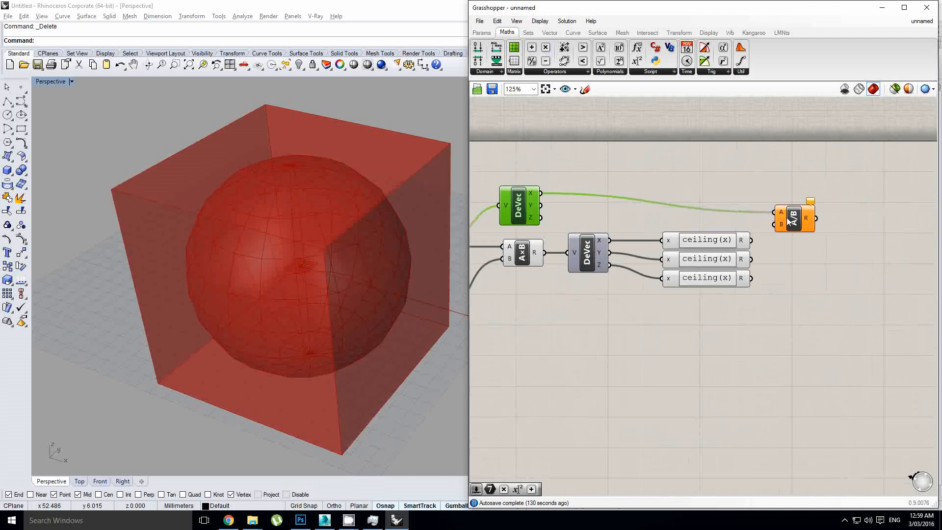
Wire the first ceiling result into the division's B, then duplicate the division twice for the Y and Z diagonal components and ceiling results.
left_click_drag(787, 216, 793, 197)
left_click_drag(750, 240, 817, 233)
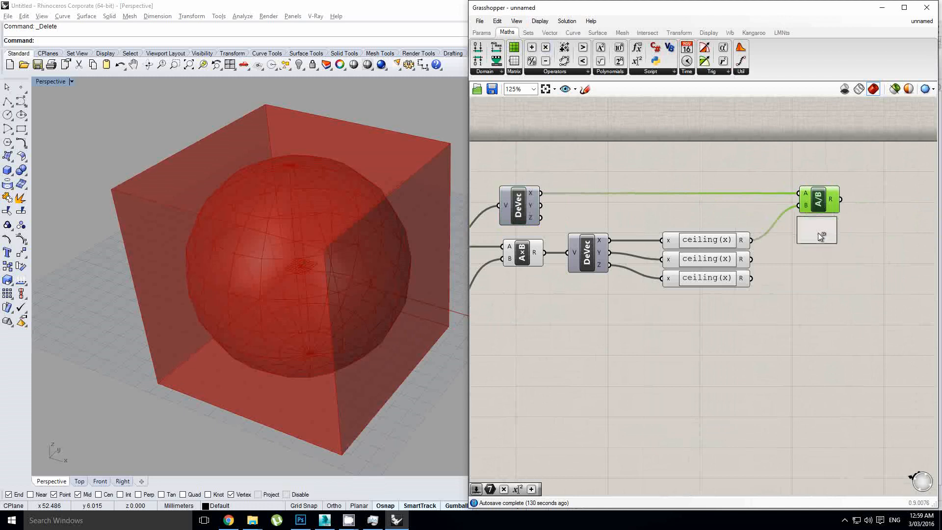
left_click_drag(540, 205, 817, 261)
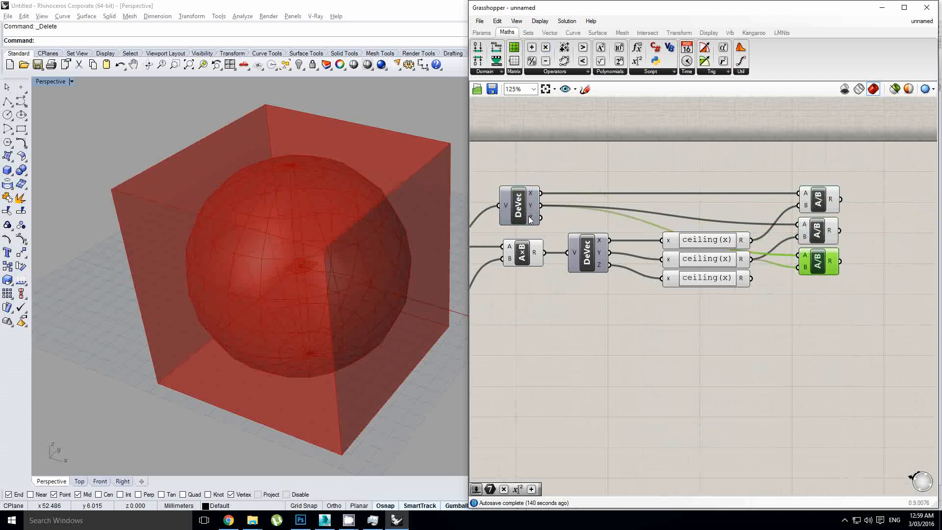
left_click_drag(541, 218, 797, 267)
right_click_drag(827, 266, 716, 261)
left_click(796, 259)
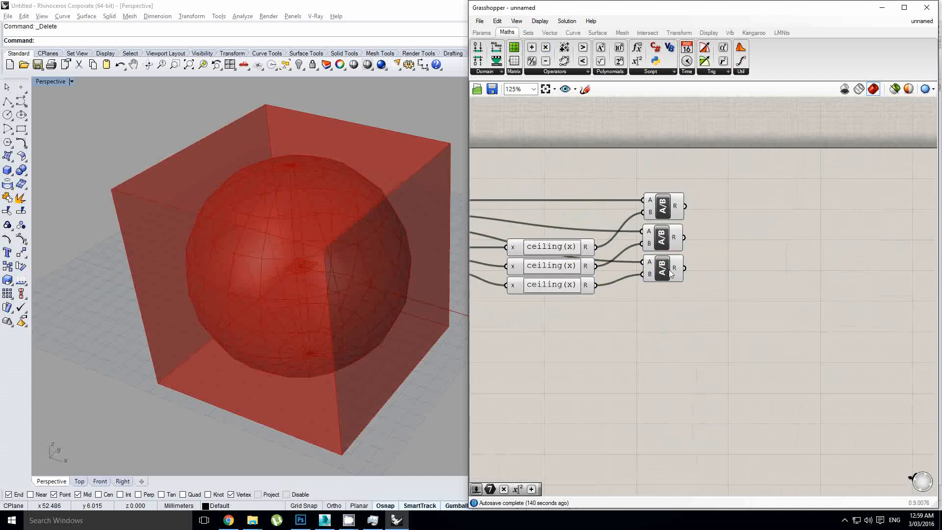
left_click_drag(668, 271, 665, 272)
Add an Evaluate Box component beyond the three divisions.
double_click(775, 311)
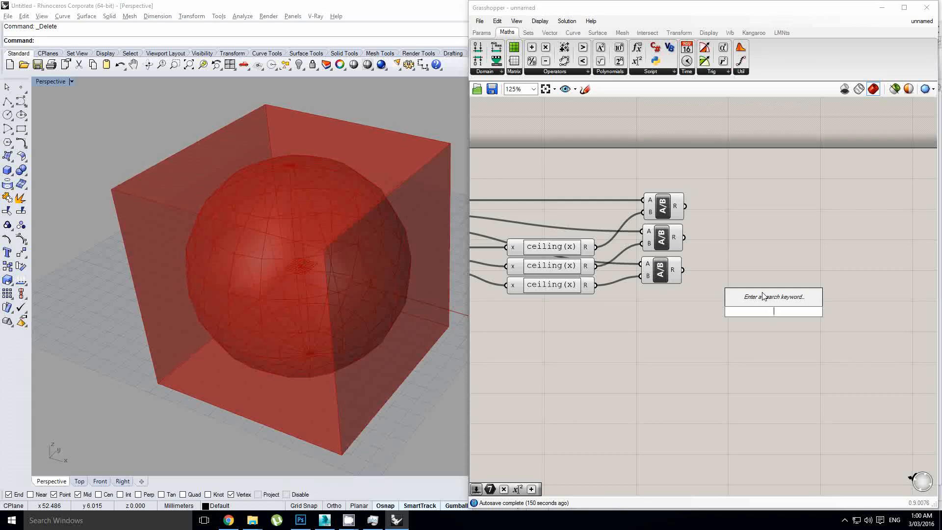
type("evala")
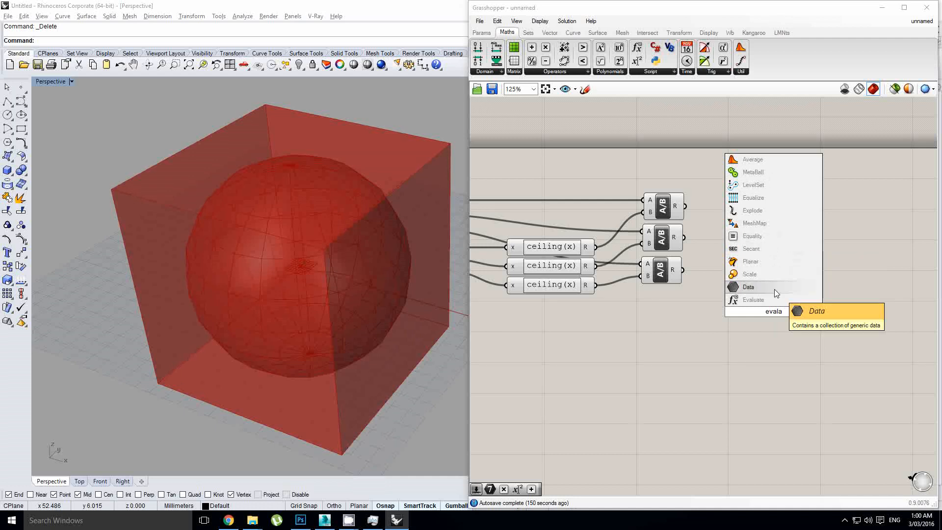
type("=")
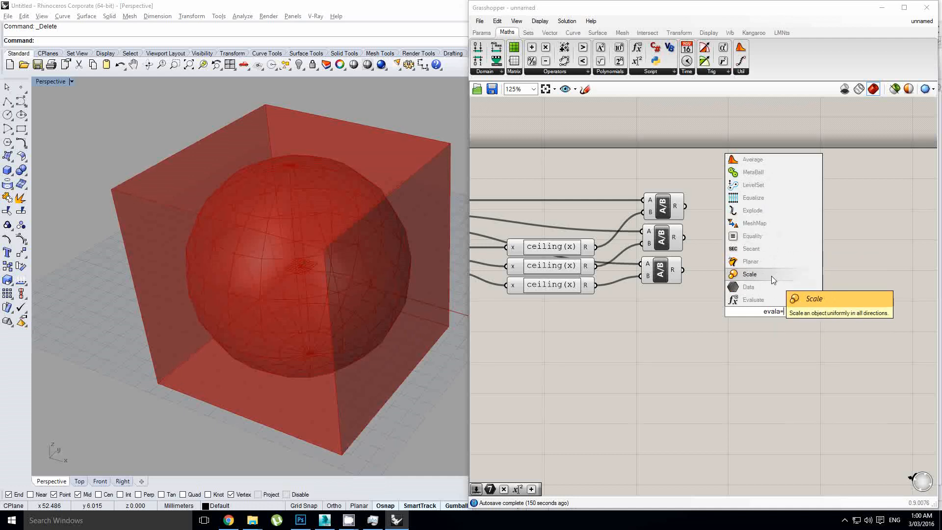
key("BackSpace")
key("BackSpace")
key("BackSpace")
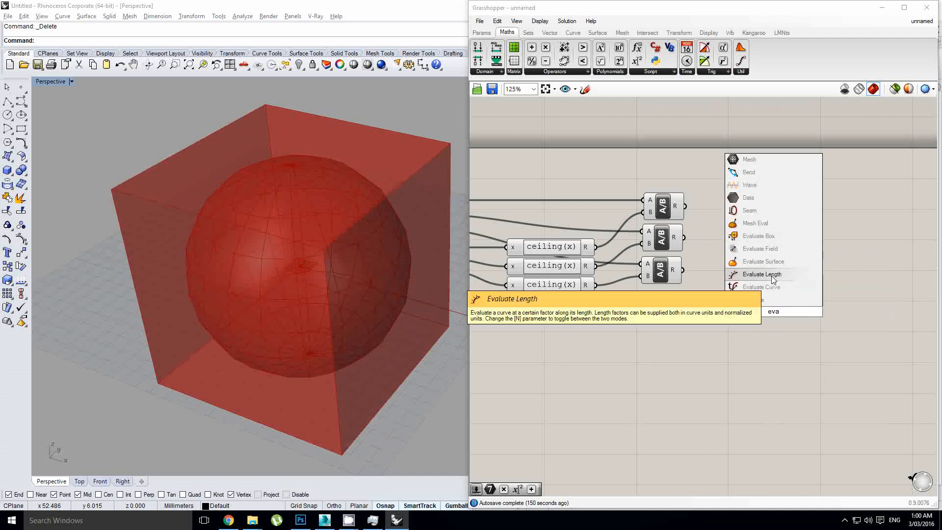
type("lua")
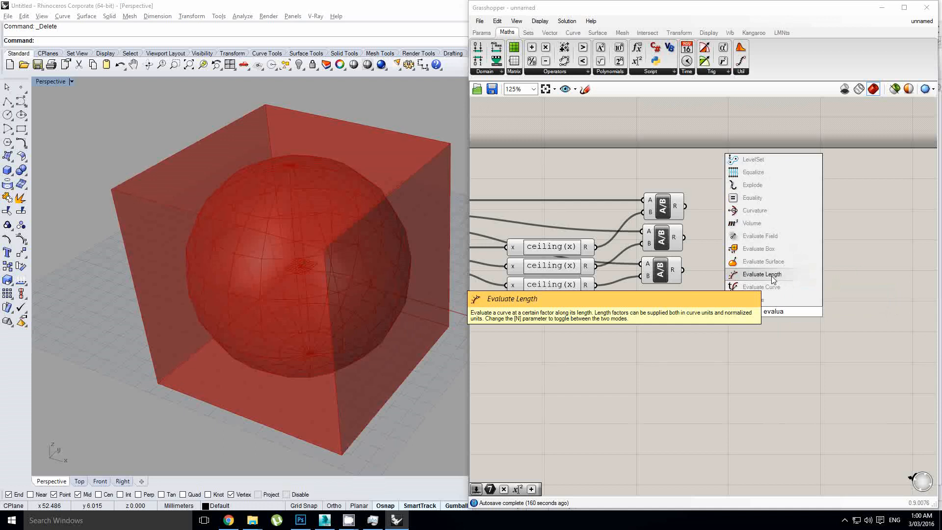
left_click(770, 254)
right_click_drag(669, 325, 707, 308)
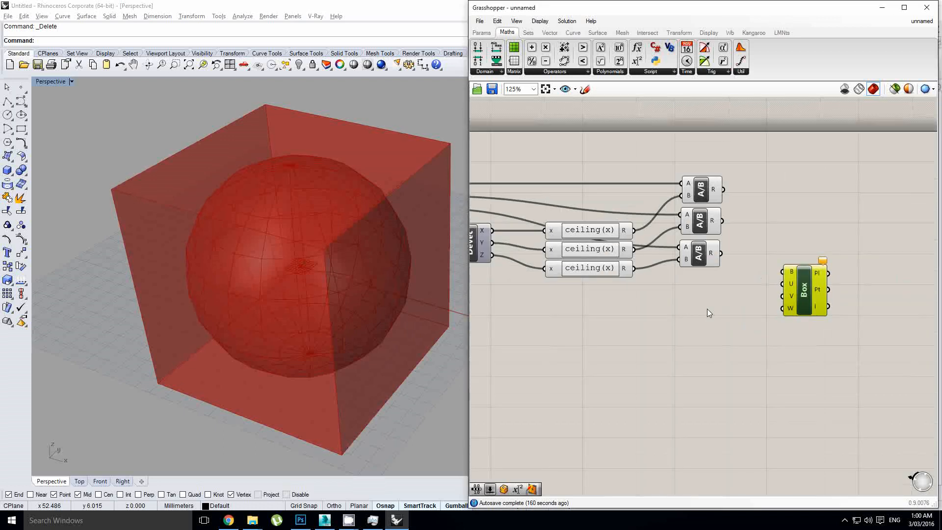
Add a Range component below the divisions.
double_click(706, 308)
type("range")
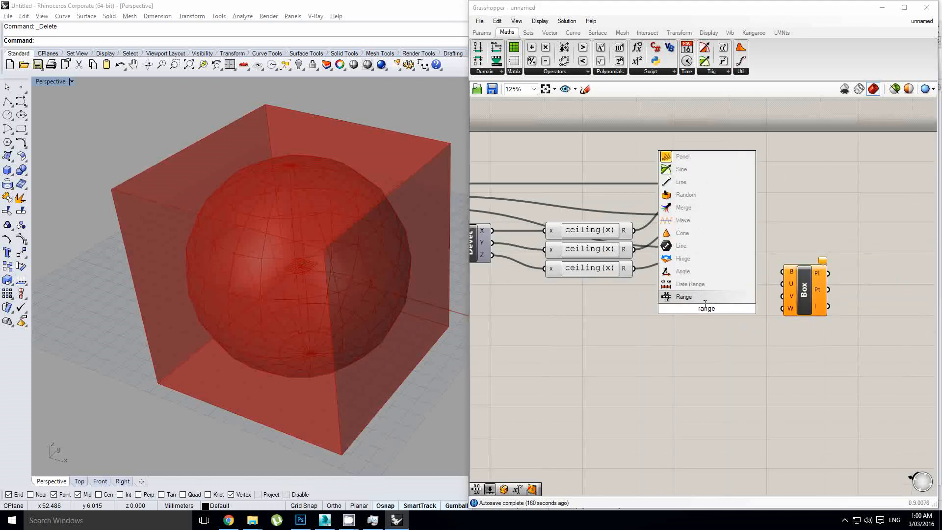
left_click(686, 296)
scroll(672, 243, "up", 1)
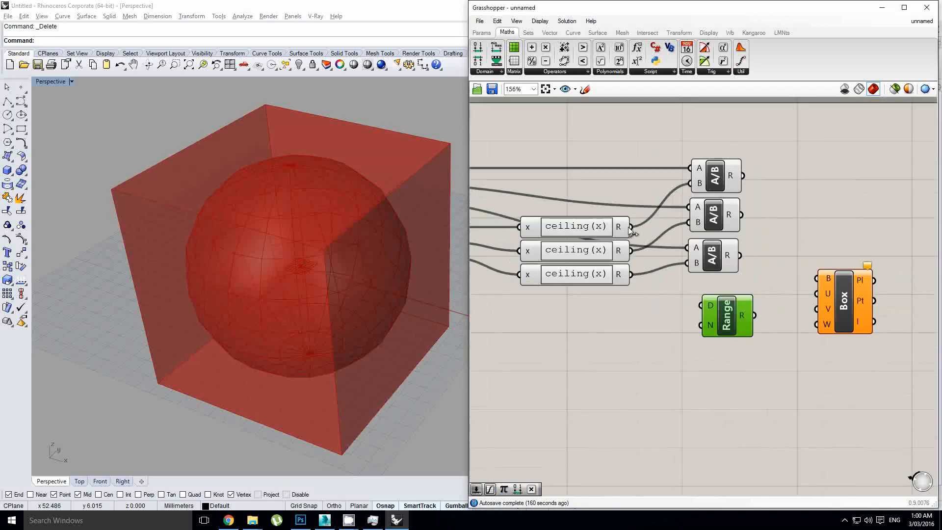
Duplicate the Range component twice and wire the X, Y and Z ceiling results into the three N inputs.
left_click_drag(629, 228, 720, 408)
left_click_drag(631, 250, 699, 370)
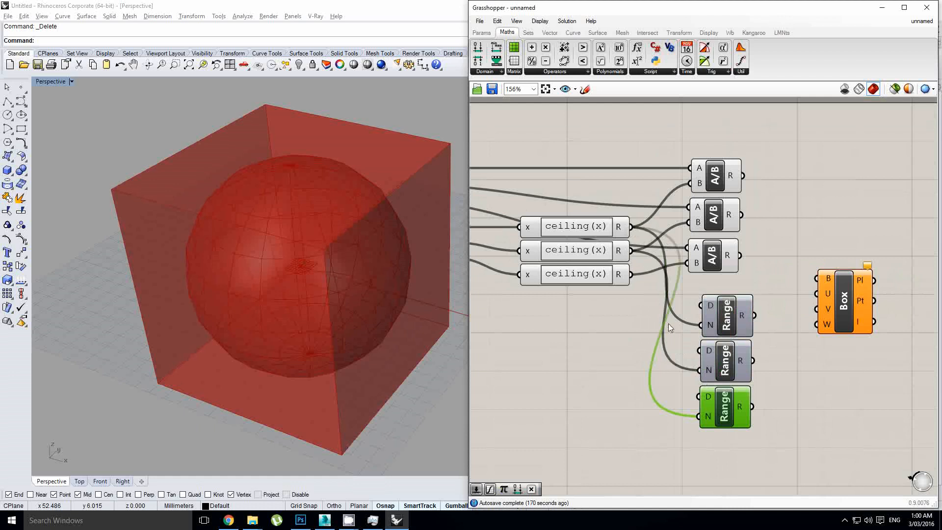
left_click_drag(635, 273, 700, 414)
right_click_drag(768, 366, 698, 356)
left_click(652, 353)
left_click(664, 311)
right_click_drag(729, 292, 696, 290)
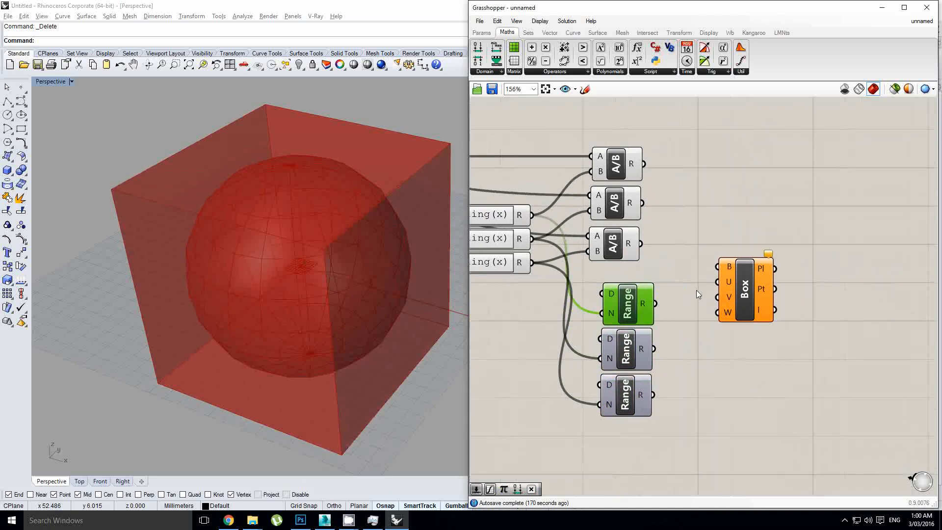
Move the Evaluate Box component further out and wire the three Range results into its U, V and W inputs.
left_click_drag(731, 293, 804, 291)
left_click_drag(656, 303, 789, 278)
left_click_drag(653, 348, 789, 294)
left_click_drag(653, 394, 789, 309)
Wire the Bounding Box component's box output into the B input of Evaluate Box.
right_click_drag(704, 275, 816, 291)
scroll(819, 279, "down", 2)
right_click_drag(633, 284, 685, 297)
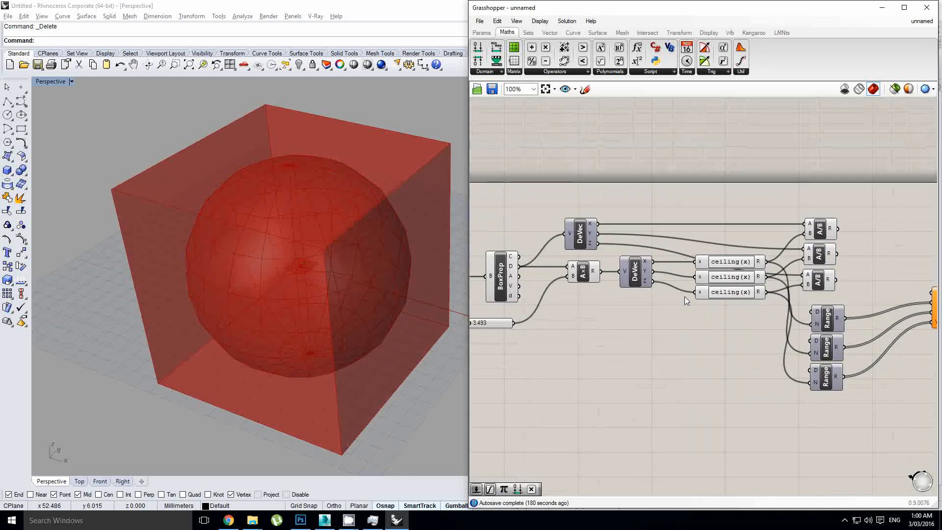
scroll(622, 289, "up", 1)
right_click_drag(489, 262, 616, 268)
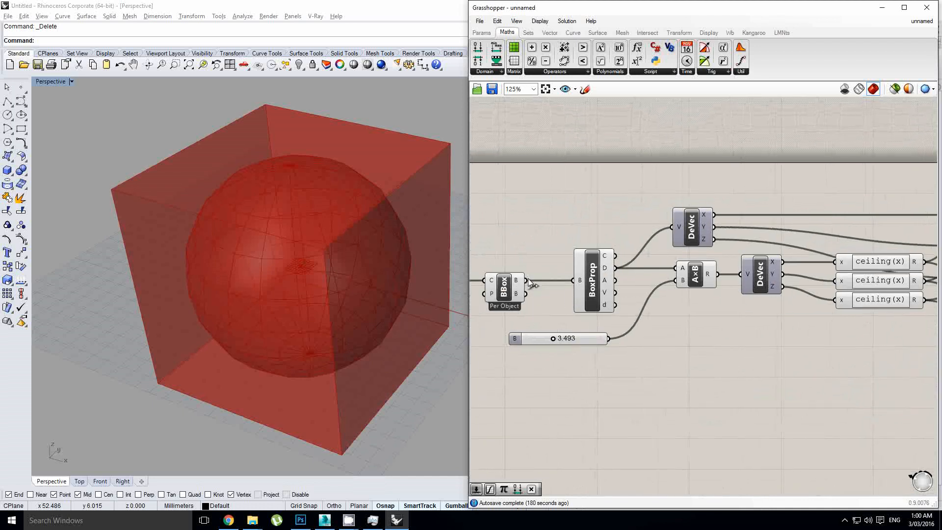
scroll(497, 269, "down", 2)
left_click_drag(516, 277, 902, 289)
Examine the evaluated points inside the bounding box from several angles in the perspective viewport.
right_click_drag(898, 290, 830, 291)
right_click_drag(375, 303, 337, 236)
right_click_drag(380, 202, 372, 216)
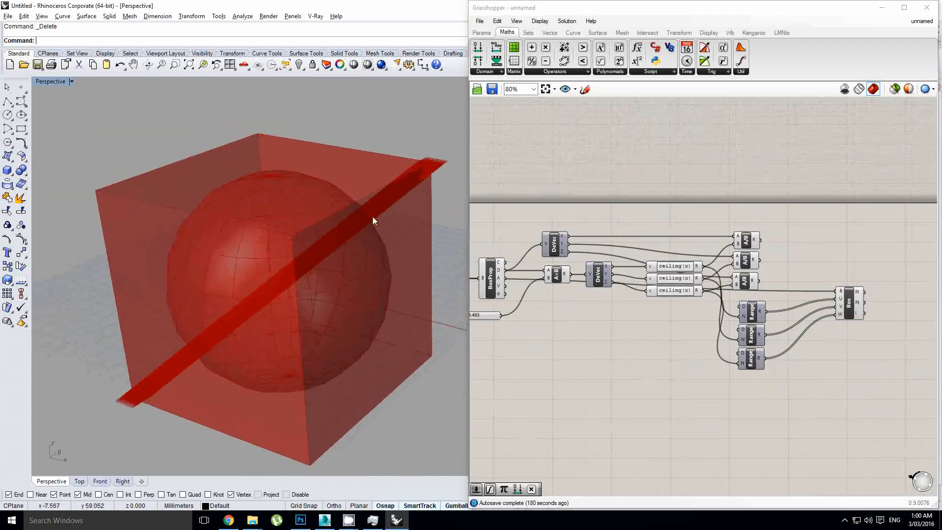
scroll(372, 216, "up", 5)
right_click_drag(392, 169, 360, 228)
scroll(347, 209, "up", 2)
scroll(354, 250, "down", 3)
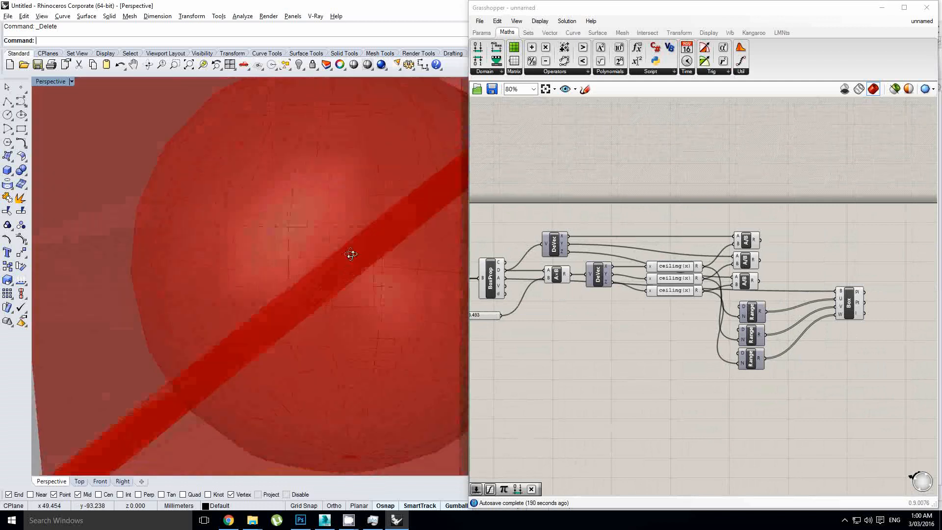
scroll(523, 275, "up", 2)
Set the number slider feeding the multiplication's B input to 0.284 and inspect the coarser points.
scroll(621, 293, "up", 2)
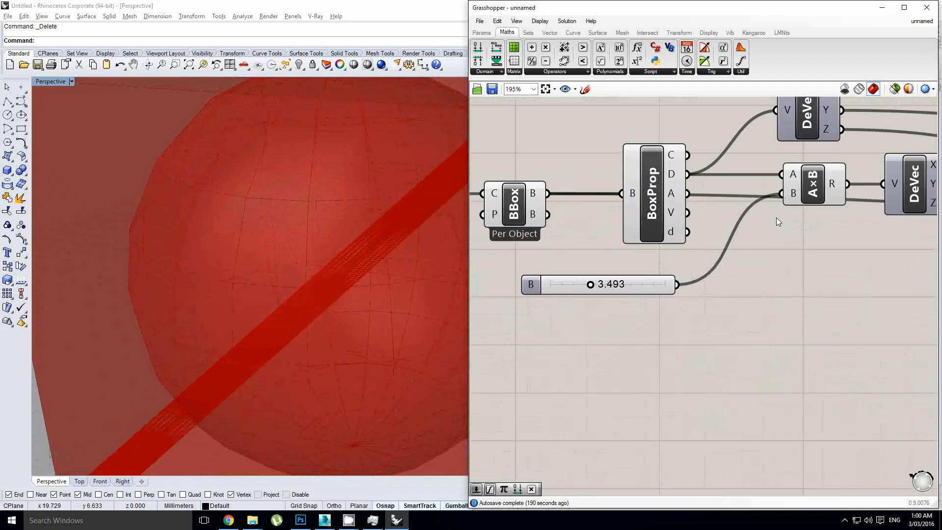
scroll(645, 291, "up", 1)
left_click_drag(641, 293, 596, 297)
scroll(355, 239, "down", 3)
right_click_drag(355, 234, 280, 236)
scroll(295, 234, "down", 3)
scroll(339, 216, "up", 2)
scroll(338, 216, "up", 2)
right_click_drag(338, 216, 351, 239)
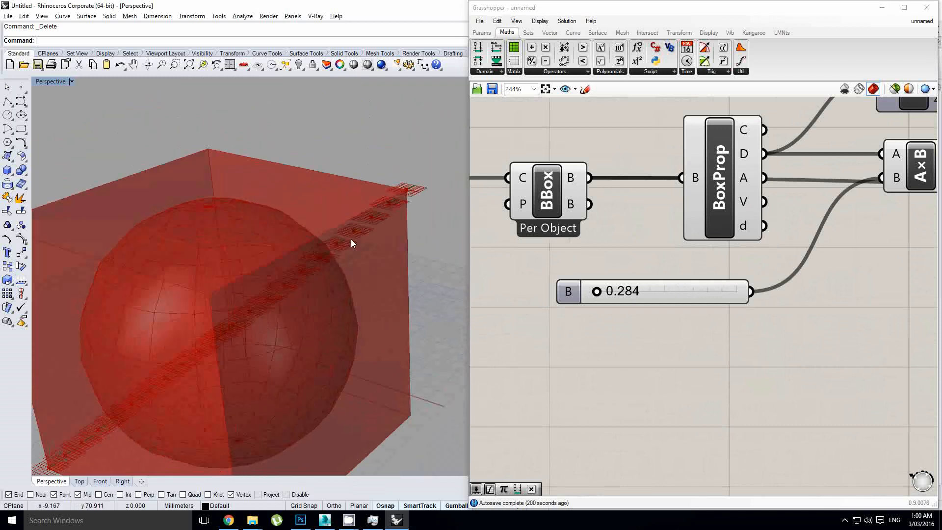
scroll(802, 306, "down", 5)
right_click_drag(930, 299, 663, 313)
right_click_drag(893, 314, 757, 302)
scroll(752, 314, "up", 1)
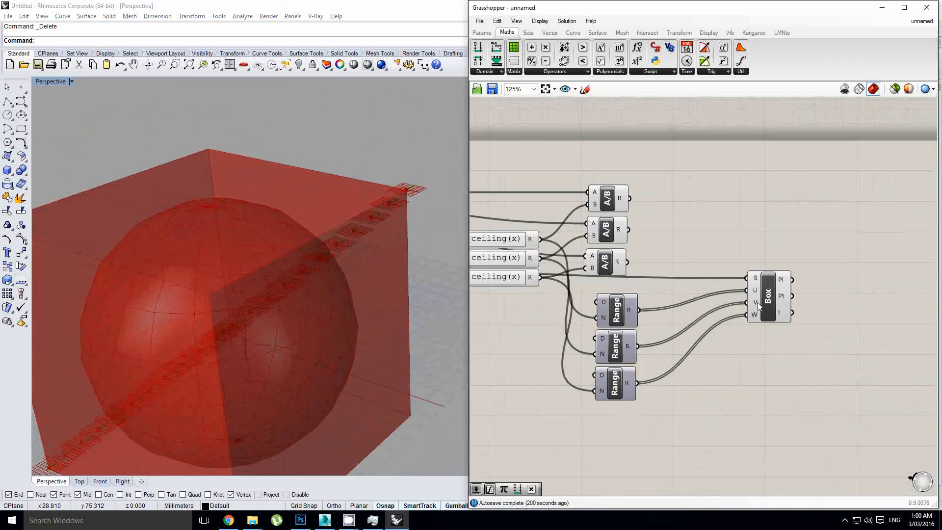
left_click(758, 302)
left_click_drag(675, 396, 608, 311)
left_click(716, 346)
Add a Center Box component below the three Range components.
right_click_drag(631, 403, 721, 358)
right_click_drag(717, 396, 698, 394)
left_click(684, 400)
double_click(683, 399)
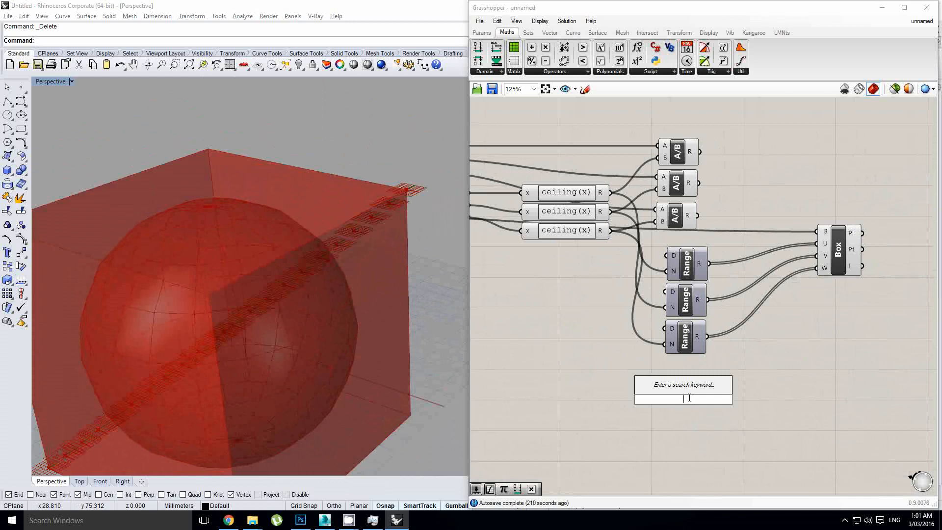
type("cente")
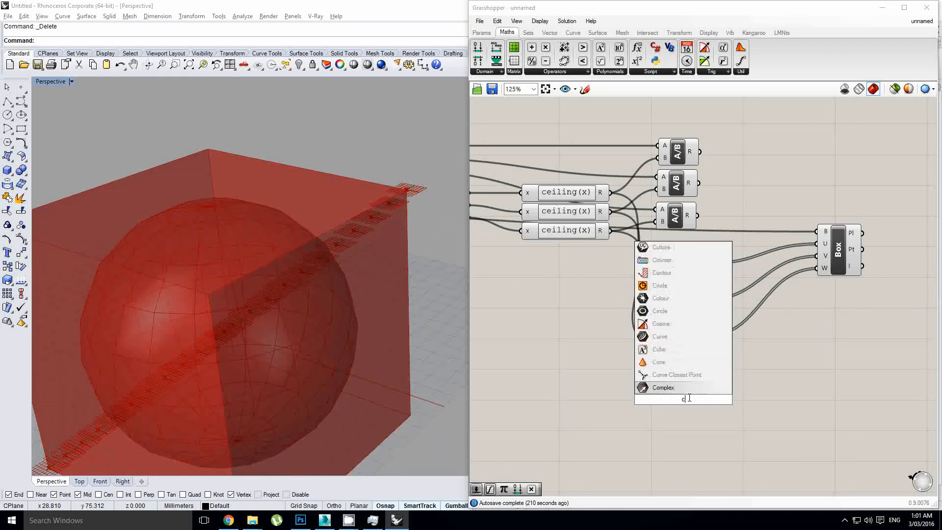
key("Return")
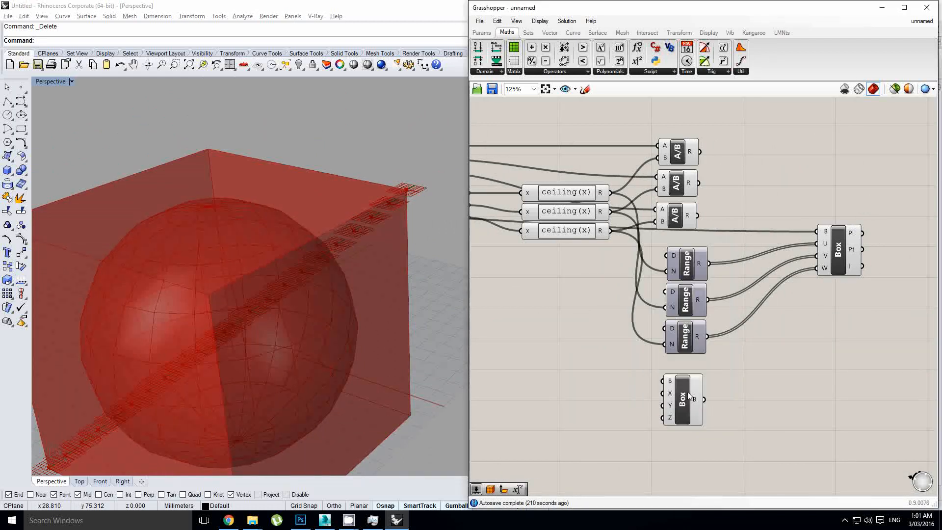
double_click(793, 402)
type("mesh")
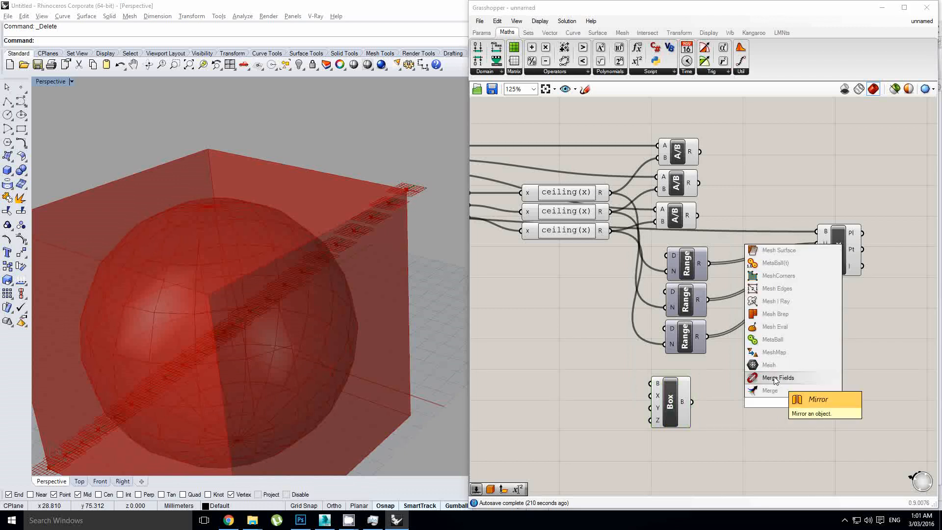
left_click(775, 368)
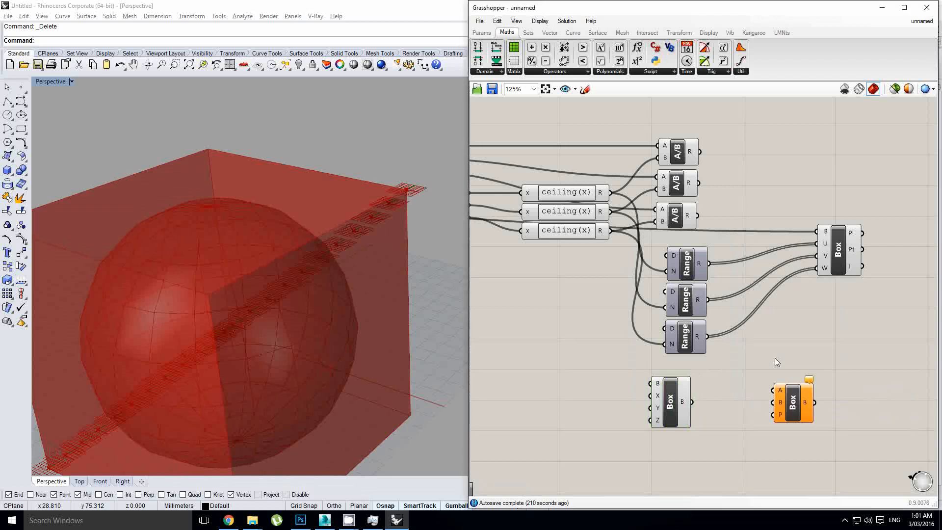
left_click(796, 402)
key("Delete")
Add a Mesh Box component beside Center Box and wire Center Box's output into its B input.
double_click(796, 402)
type("mesh")
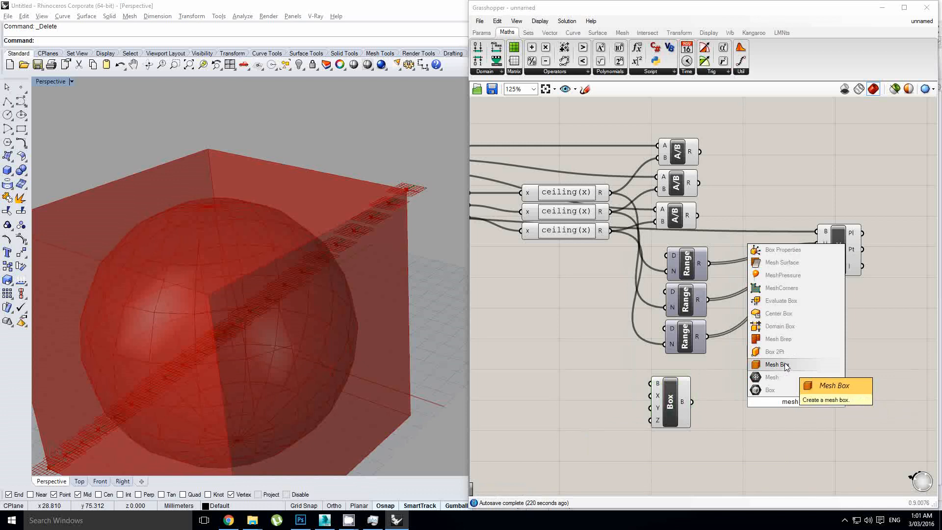
left_click(780, 365)
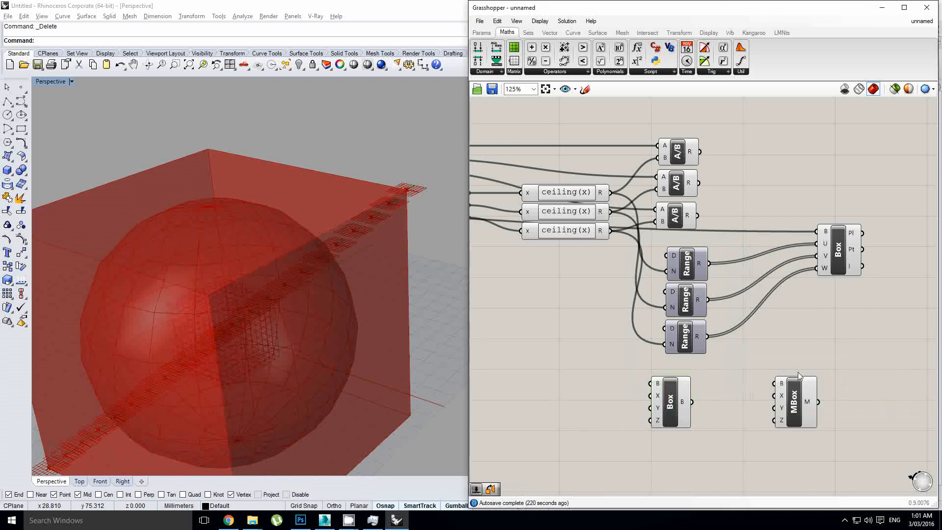
left_click_drag(795, 400, 763, 414)
right_click_drag(625, 398, 772, 378)
right_click_drag(644, 327, 668, 343)
right_click_drag(865, 181, 781, 183)
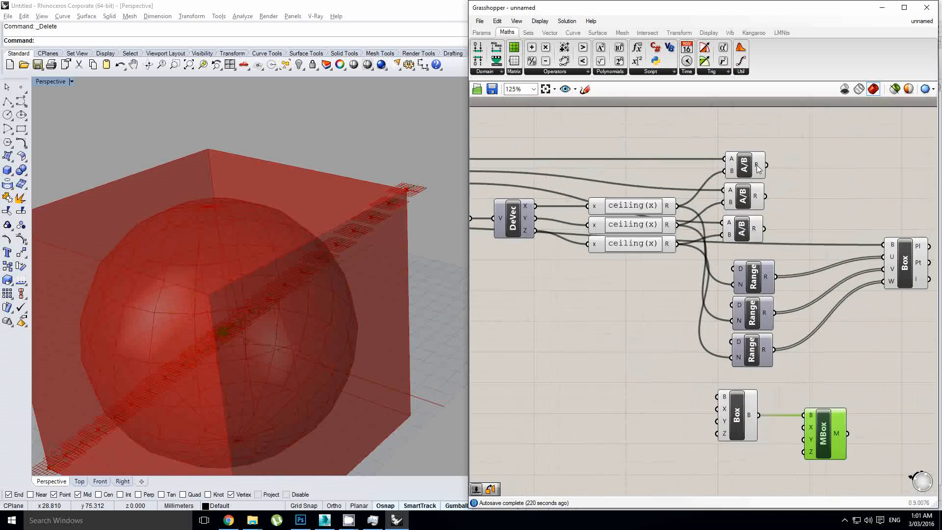
Move the Center Box and Mesh Box components together up beside the three divisions.
scroll(772, 266, "down", 1)
left_click_drag(877, 443, 758, 369)
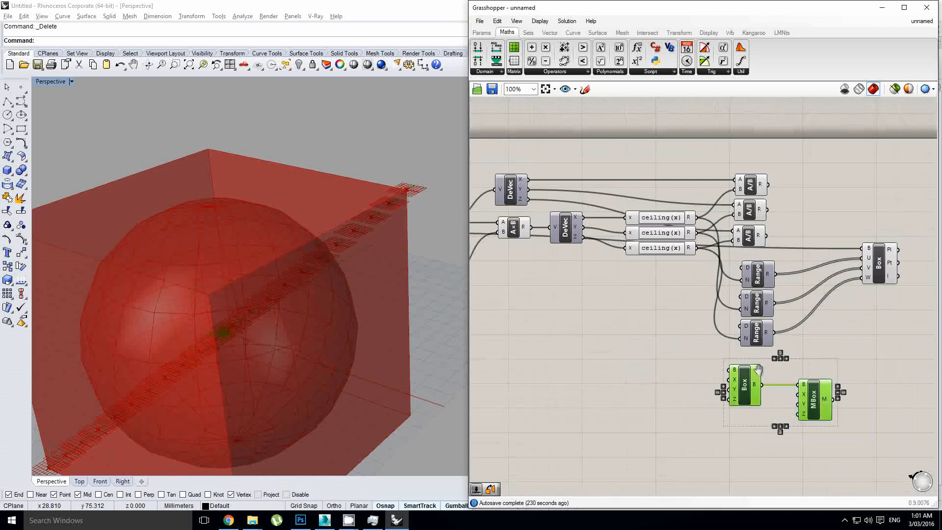
right_click_drag(758, 369, 726, 384)
left_click(708, 391)
left_click_drag(720, 408, 811, 210)
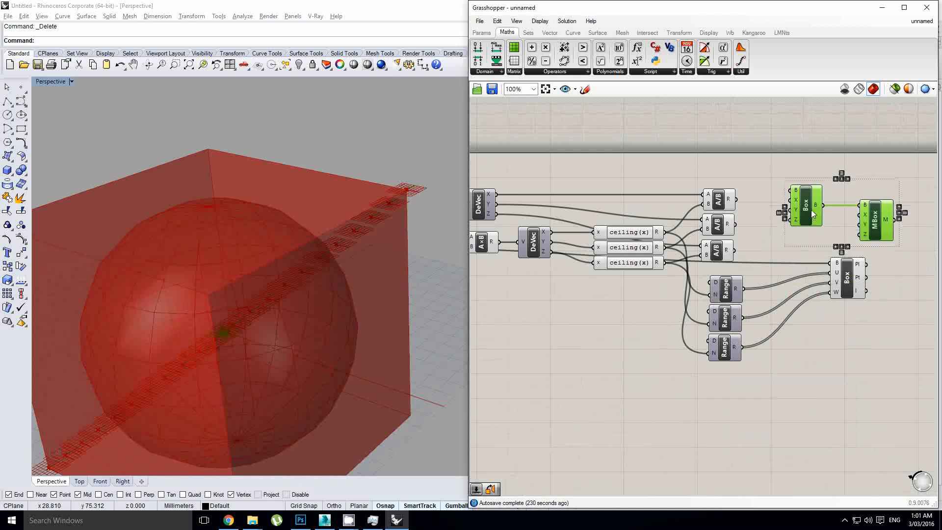
Wire the three division results into the X, Y and Z inputs of Center Box.
scroll(861, 184, "up", 2)
right_click_drag(745, 219, 698, 240)
left_click(650, 243)
scroll(649, 243, "up", 2)
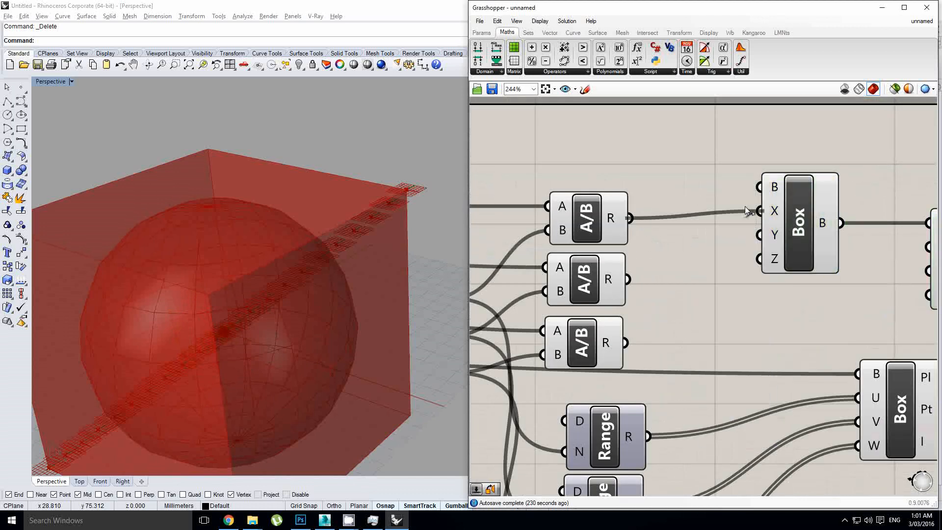
left_click_drag(737, 227, 759, 235)
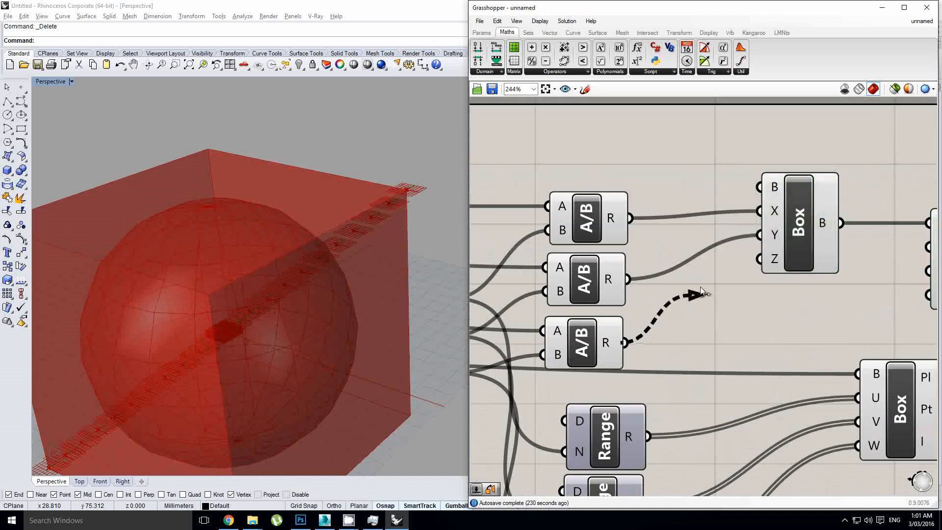
right_click_drag(858, 225, 722, 240)
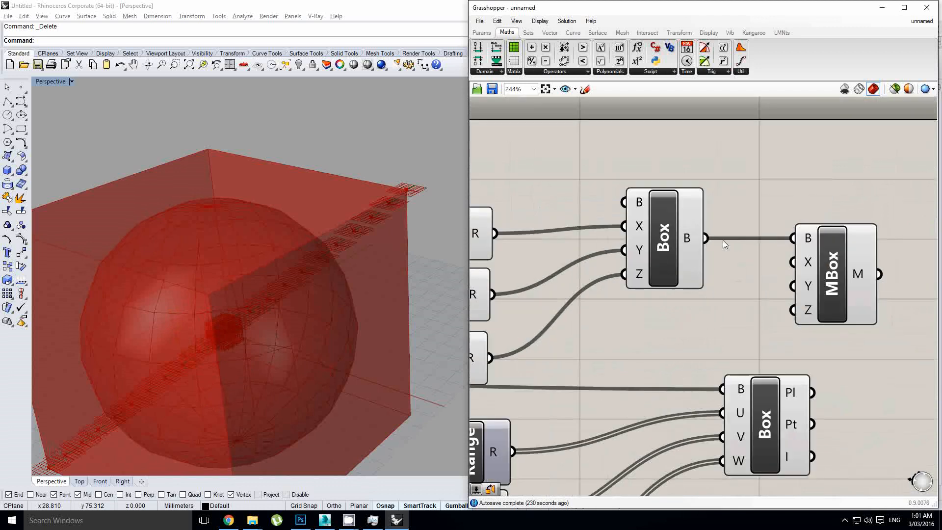
Turn off the preview of the three divisions and the Center Box component.
left_click(830, 265)
scroll(763, 253, "down", 4)
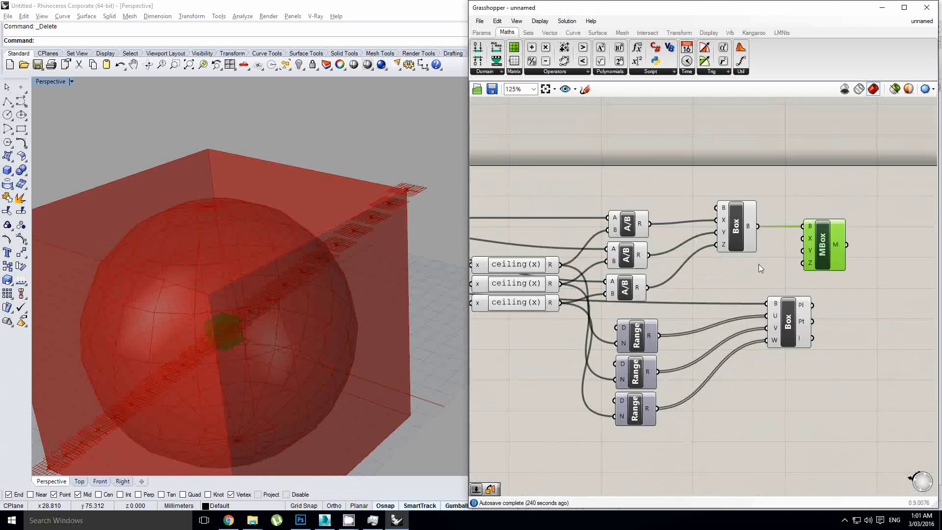
left_click_drag(761, 273, 604, 193)
left_click(637, 278, "shift")
middle_click(636, 279)
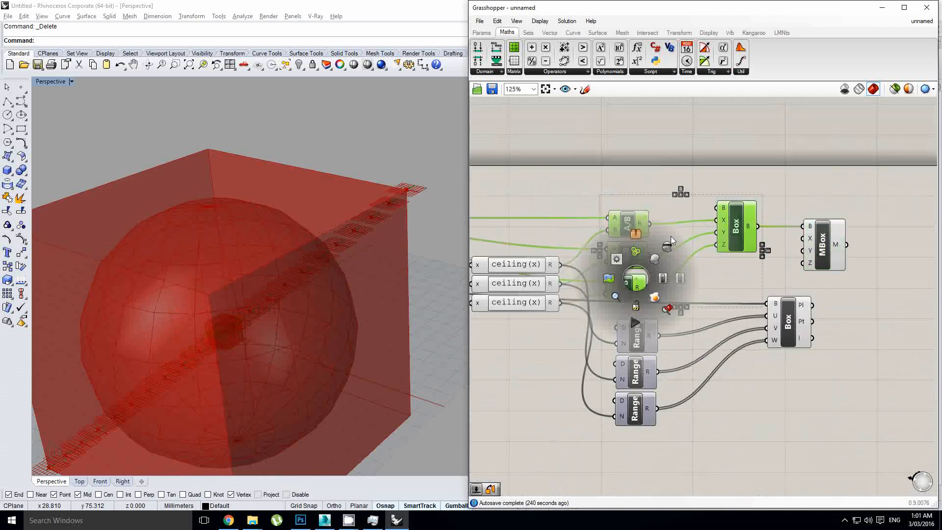
left_click(668, 244)
Examine the mesh box at the sphere's centre in the viewport and its Center Box source on the canvas.
right_click_drag(325, 306, 366, 260)
scroll(324, 268, "up", 6)
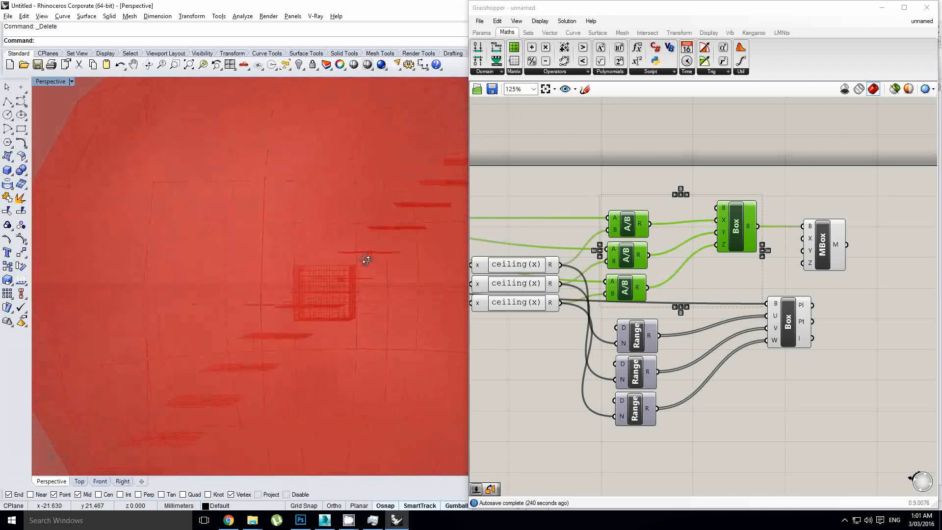
scroll(304, 290, "down", 5)
scroll(680, 281, "up", 1)
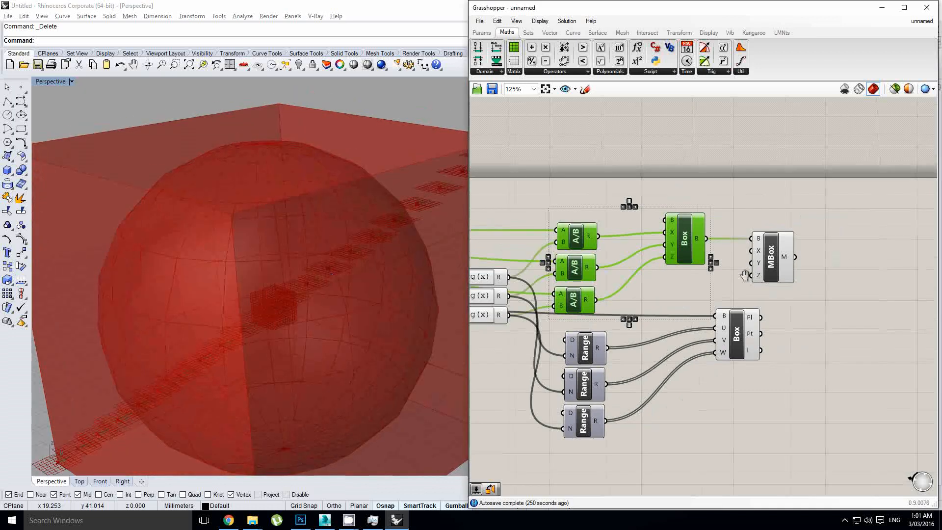
right_click(681, 281)
left_click(681, 280)
right_click_drag(688, 277, 699, 243)
left_click(728, 242)
left_click(675, 213)
right_click_drag(759, 275, 665, 254)
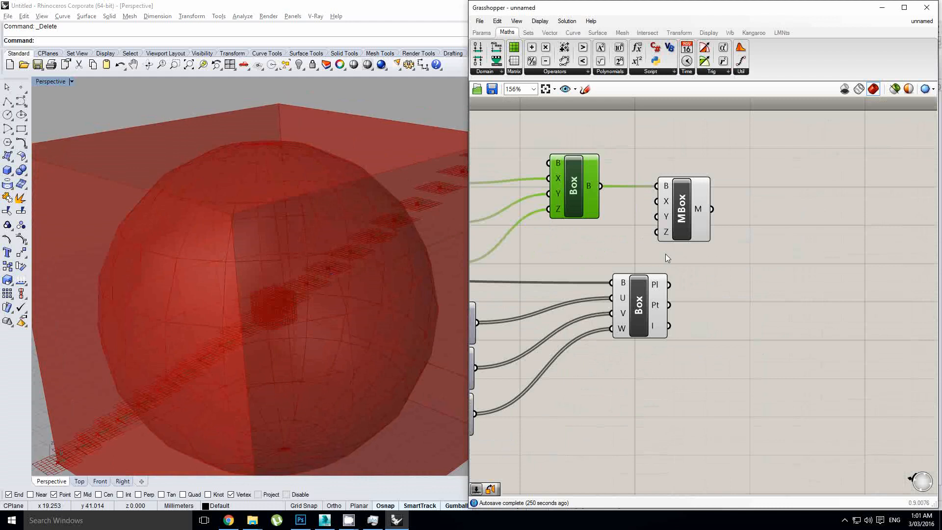
Add a Move component with Mesh Box wired into G and the Evaluate Box points wired into T.
double_click(771, 279)
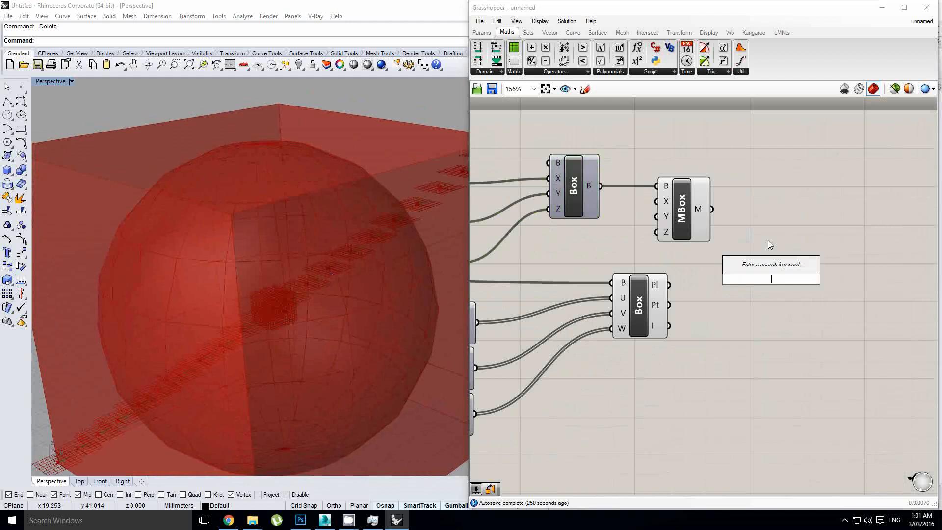
type("move")
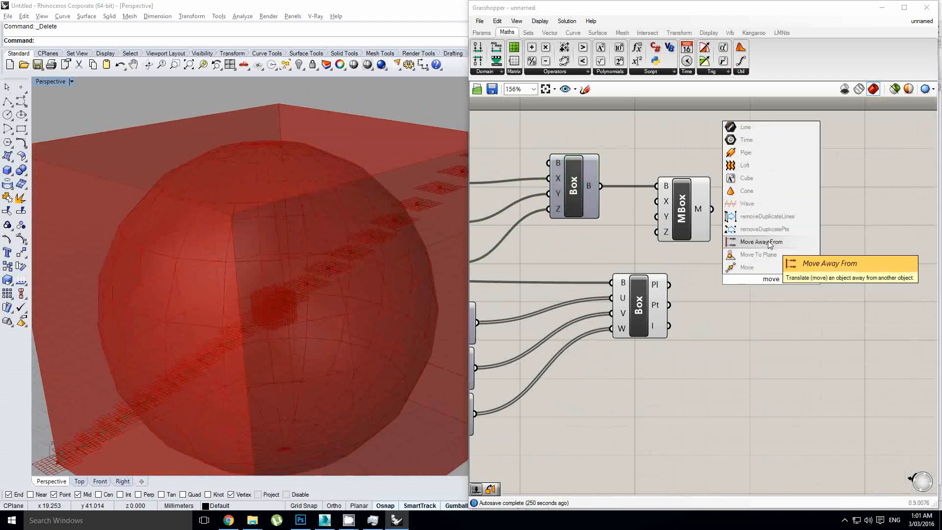
left_click(755, 267)
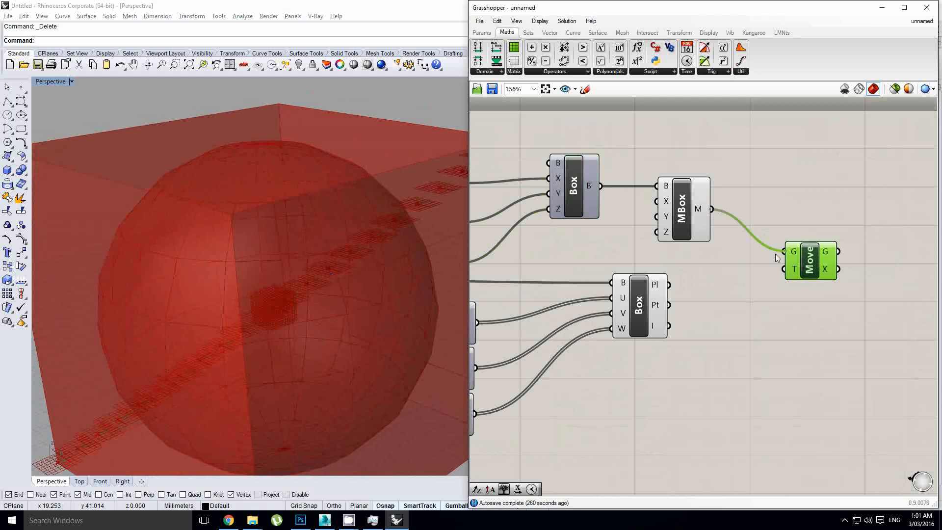
left_click_drag(787, 275, 785, 269)
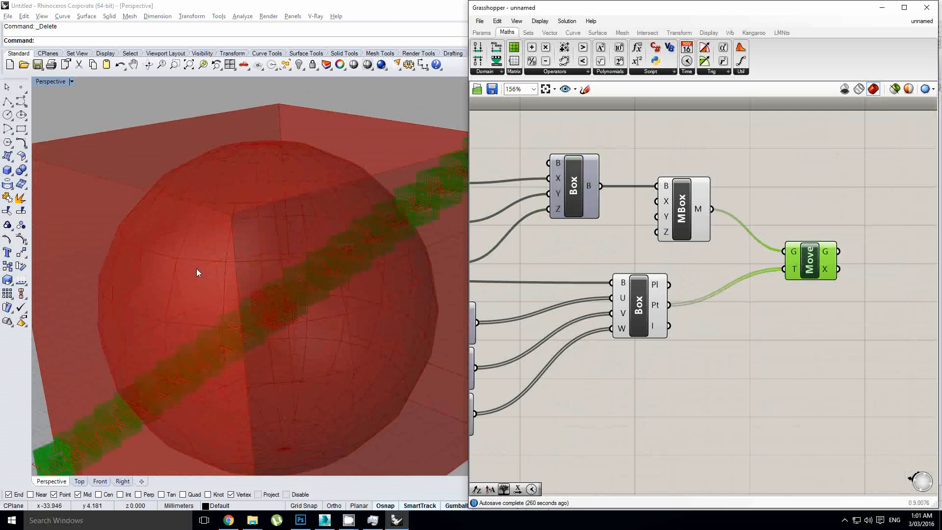
Examine the moved mesh boxes in the viewport and the wiring from the divisions through Center Box.
scroll(196, 269, "up", 3)
right_click_drag(196, 269, 370, 233)
scroll(299, 253, "up", 1)
scroll(363, 230, "down", 3)
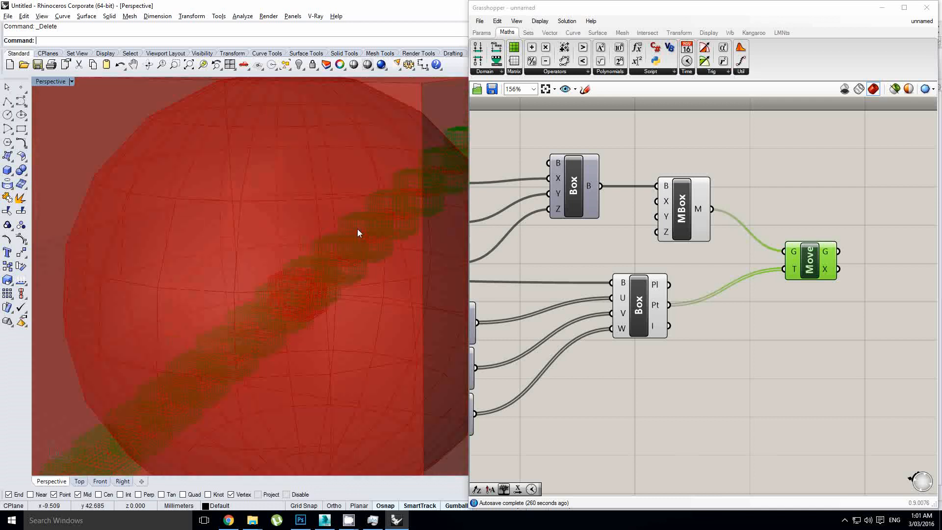
right_click_drag(623, 242, 696, 241)
left_click(696, 241)
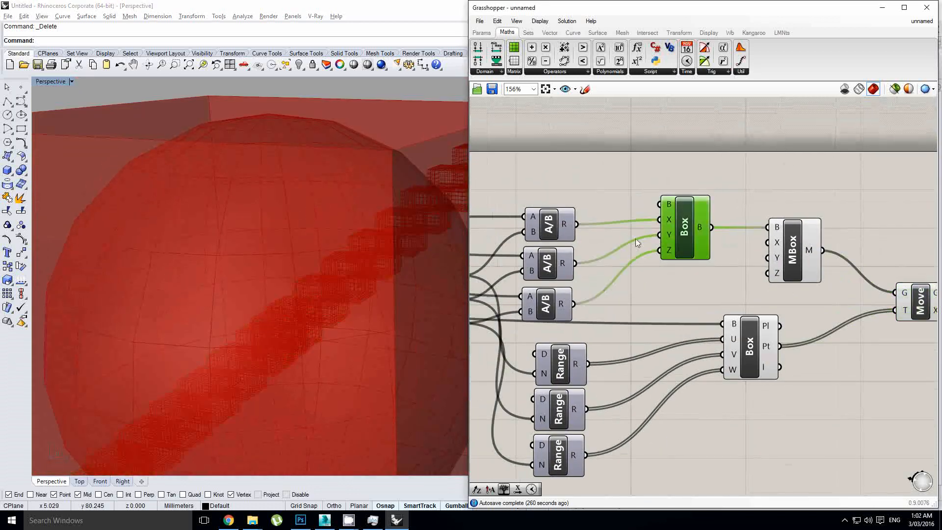
right_click_drag(777, 248, 755, 251)
left_click_drag(648, 228, 672, 226)
right_click_drag(662, 223, 711, 227)
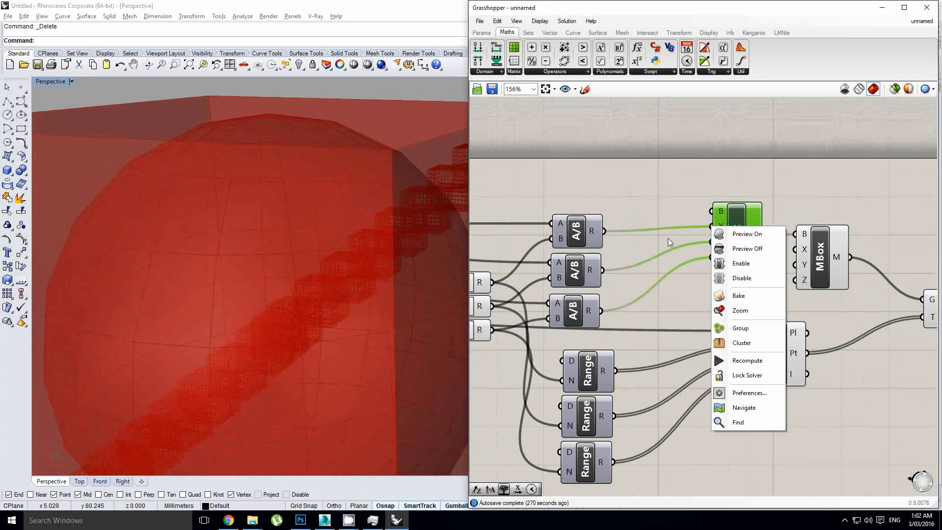
right_click_drag(614, 230, 680, 218)
left_click(655, 216)
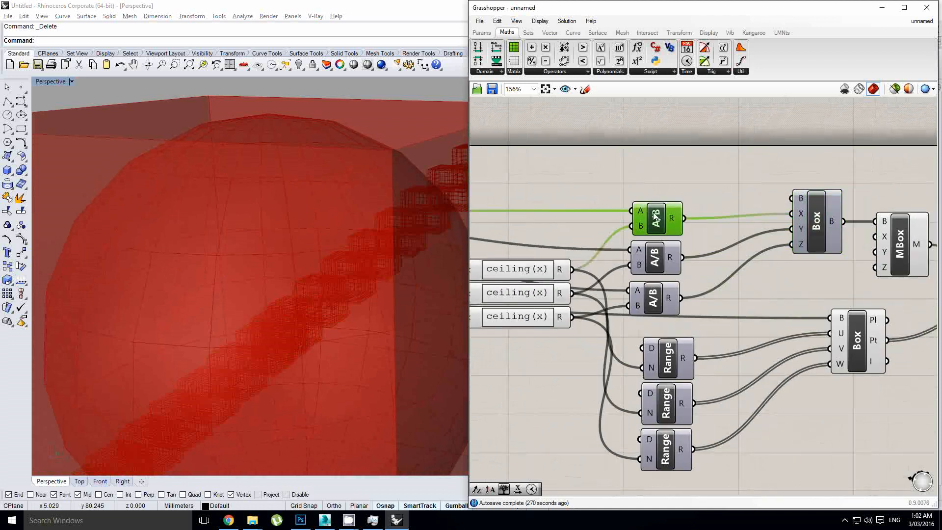
Add an Expression component above the three divisions and set its expression to x/2*y.
left_click(481, 32)
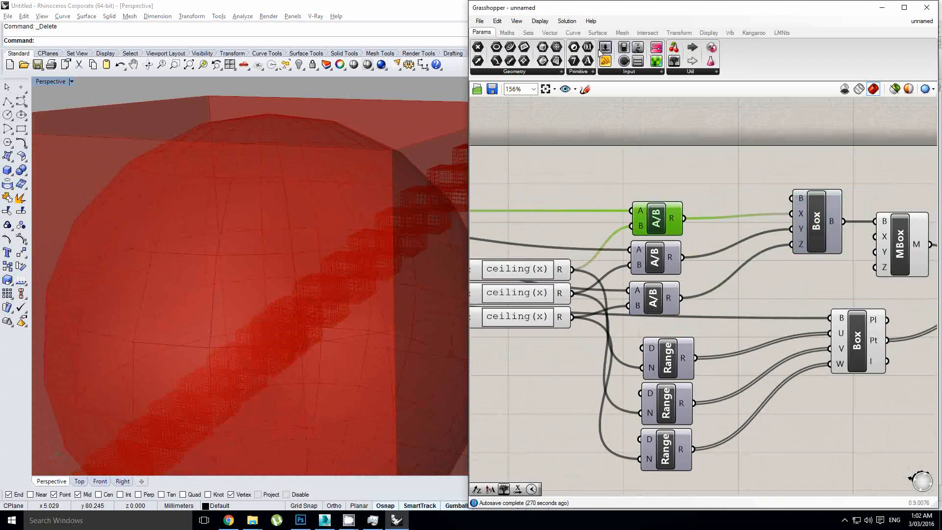
left_click(507, 32)
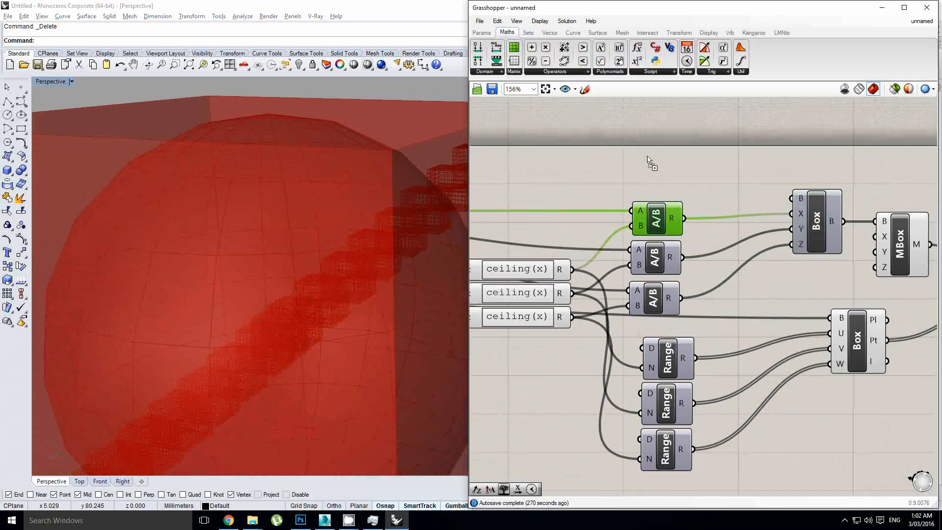
left_click_drag(647, 162, 652, 163)
left_click(703, 163)
double_click(704, 163)
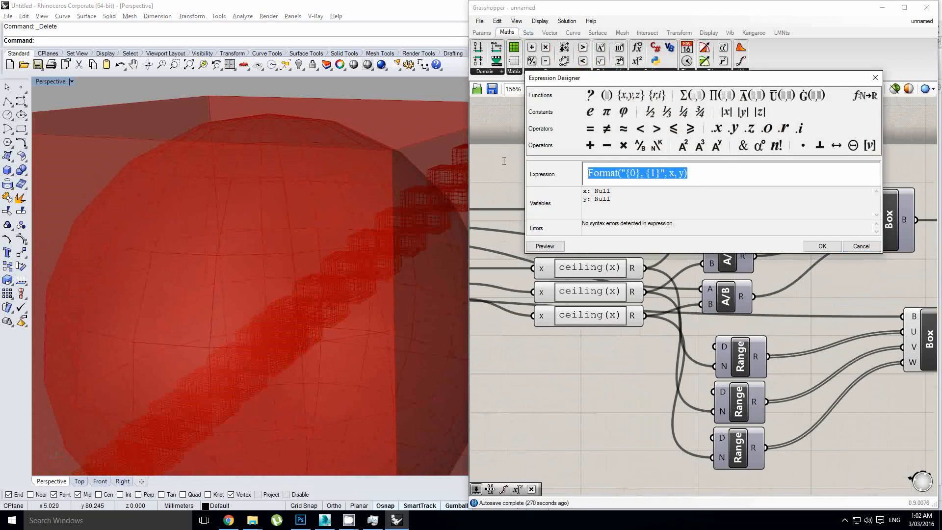
type("x/2")
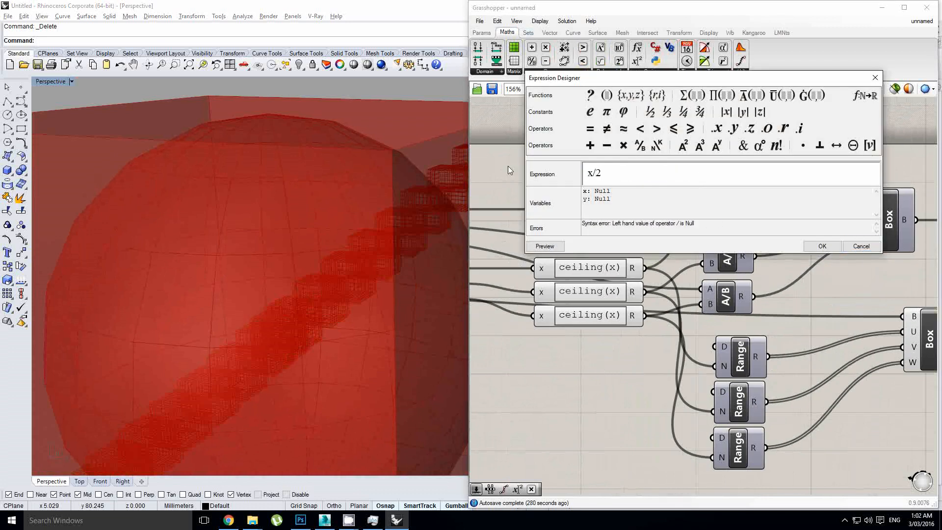
type("*y")
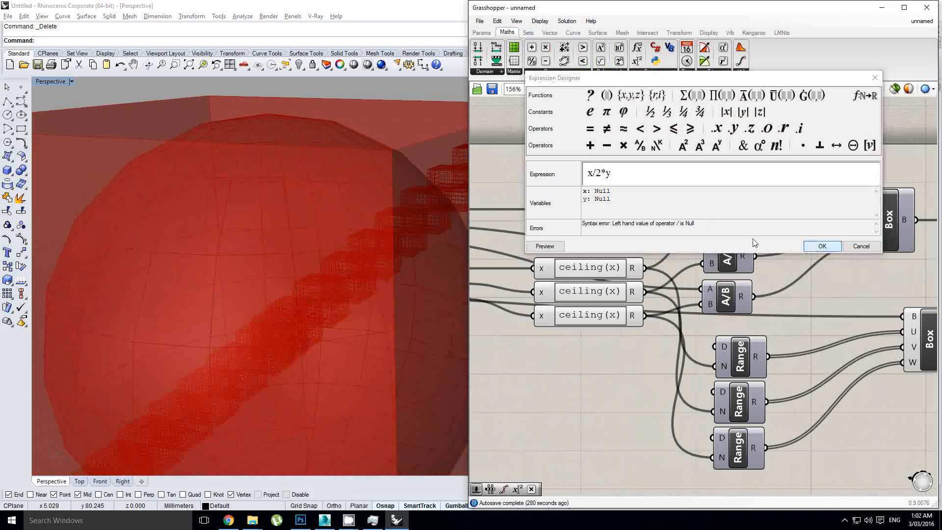
left_click(817, 246)
Wire the bounding-box diagonal's X into the expression's x, the first ceiling result into y, and the output into Center Box X.
scroll(749, 219, "down", 2)
right_click_drag(613, 196, 753, 223)
left_click(640, 233)
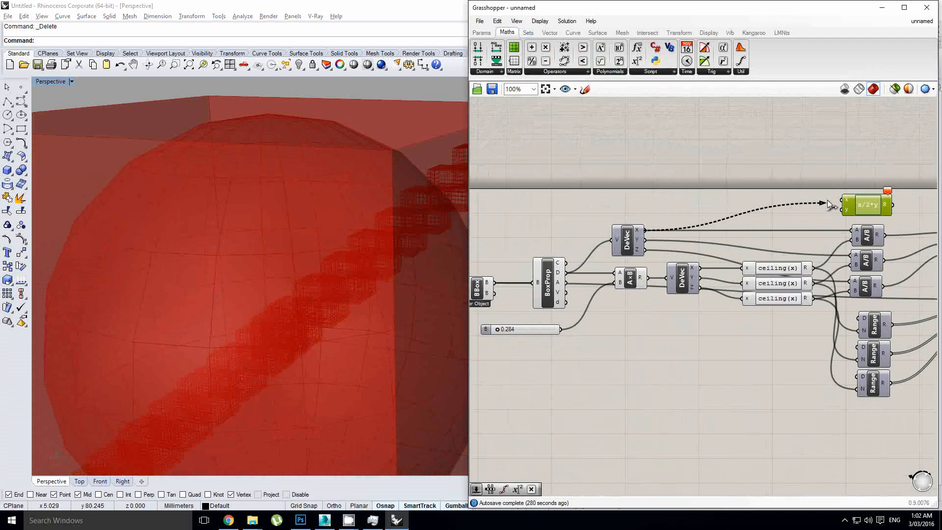
left_click_drag(827, 200, 840, 200)
right_click_drag(833, 201, 593, 216)
scroll(593, 216, "up", 1)
middle_click(595, 210)
left_click(578, 281)
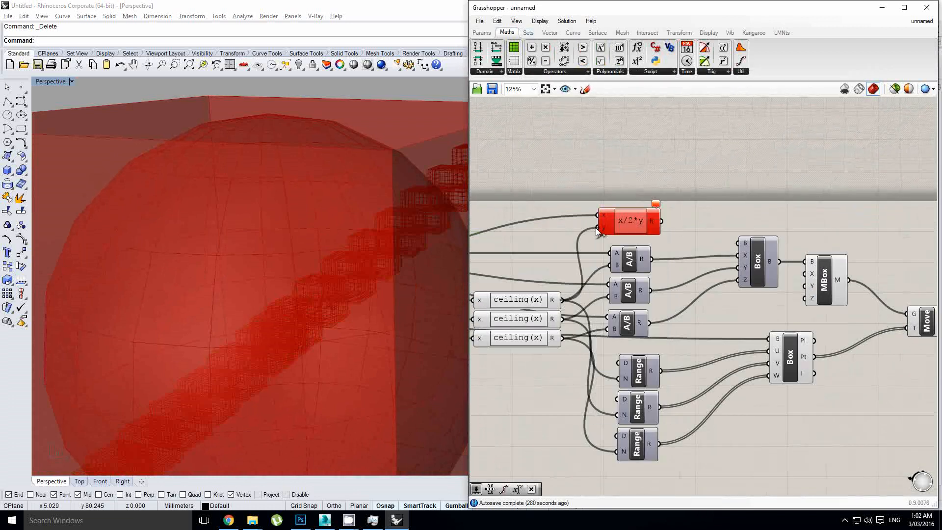
left_click_drag(736, 260, 735, 260)
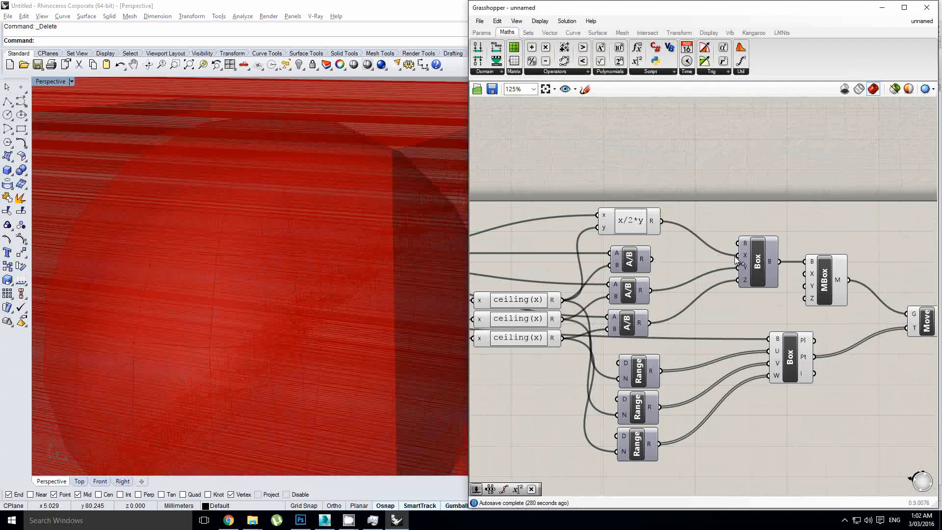
Correct the expression to x/(2*y) so the size is divided by twice the cell count.
right_click_drag(676, 241, 744, 248)
left_click(710, 233)
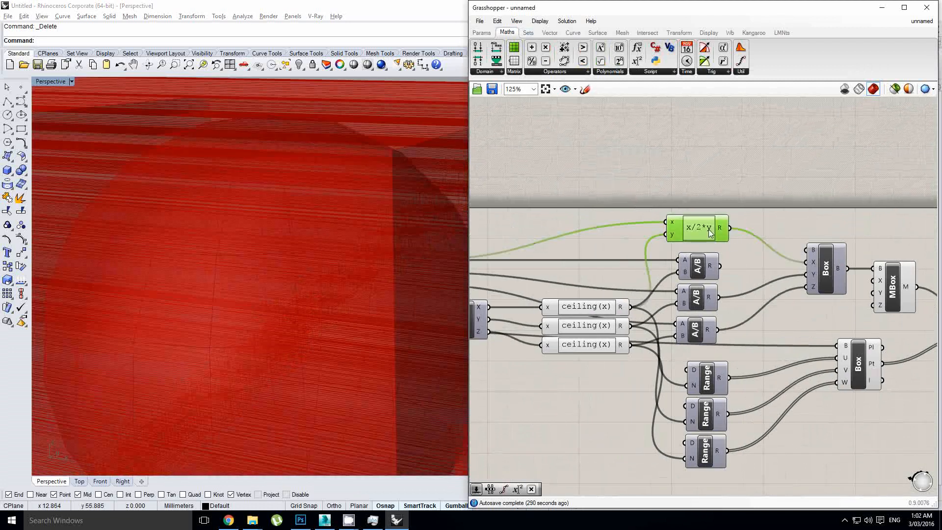
scroll(659, 255, "up", 1)
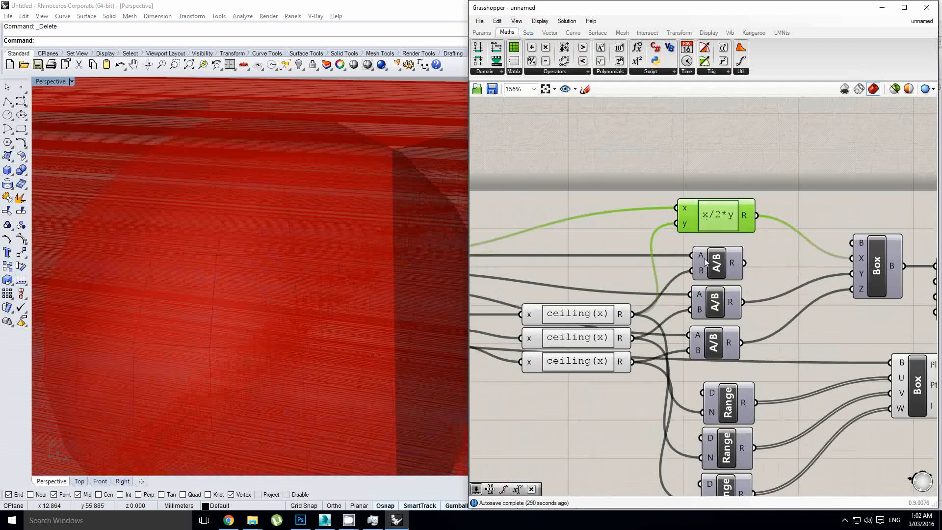
left_click_drag(709, 212, 716, 213)
scroll(720, 219, "down", 1)
scroll(730, 219, "up", 1)
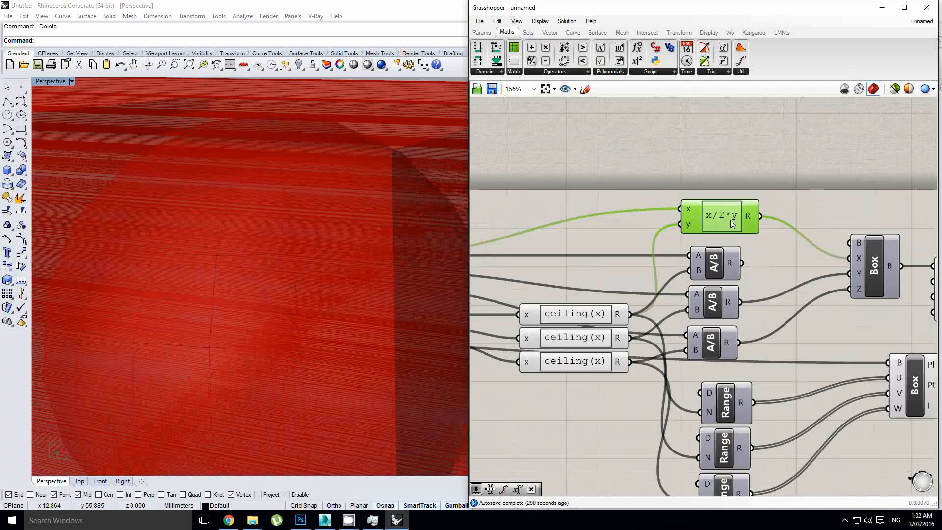
double_click(731, 224)
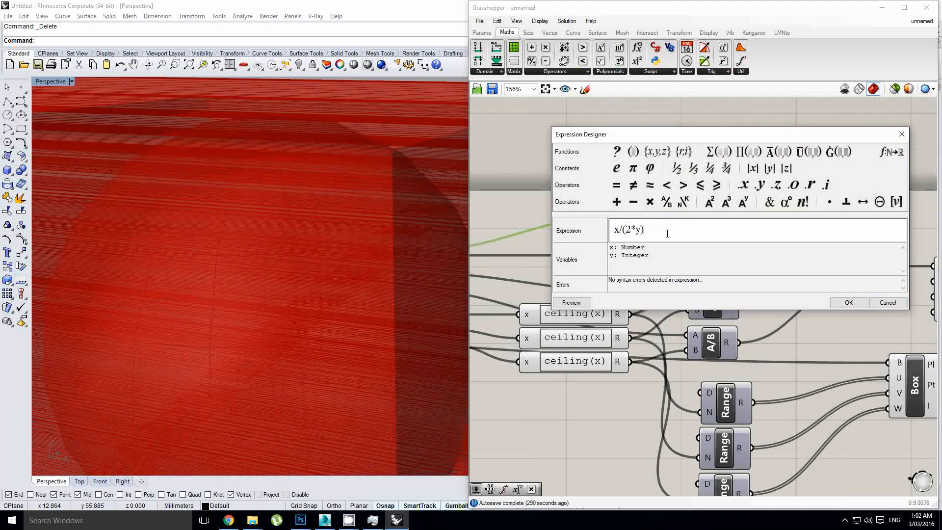
left_click(848, 303)
Examine the spacing and size of the moved mesh boxes in the viewport.
scroll(343, 277, "up", 5)
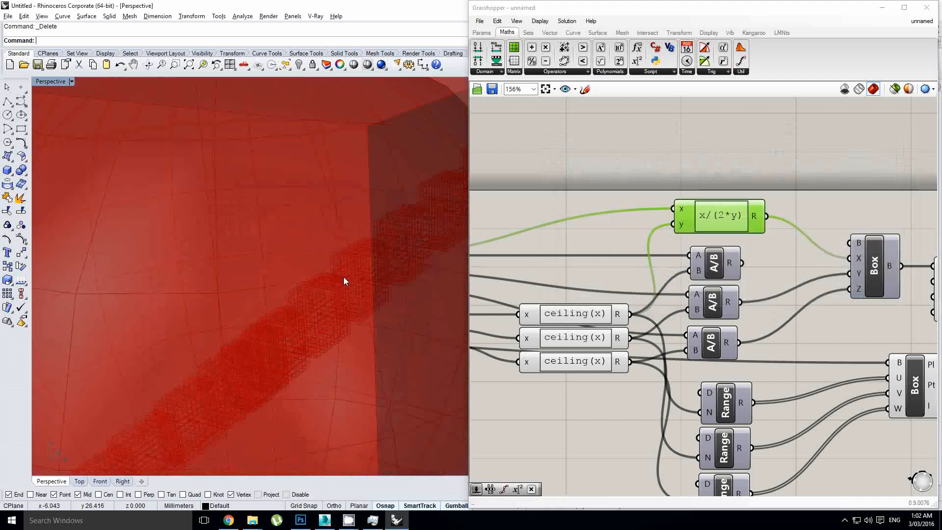
scroll(396, 226, "up", 5)
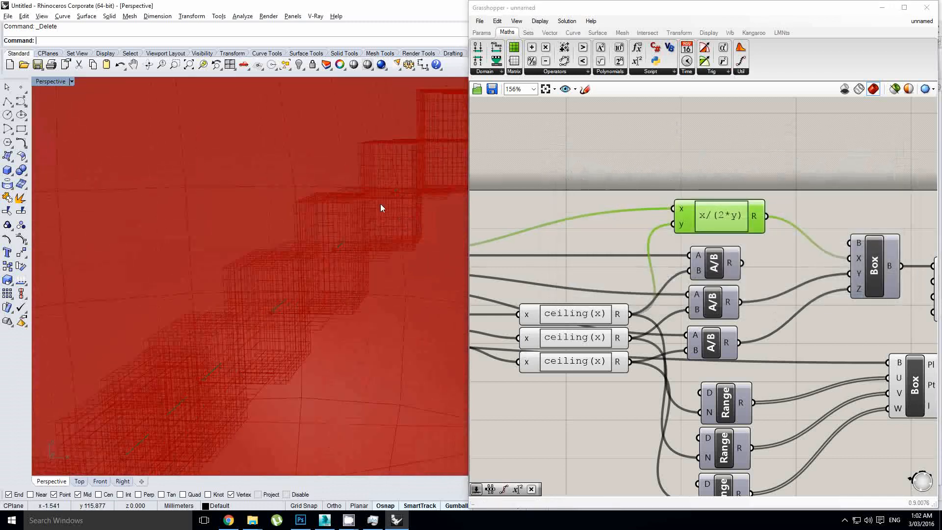
scroll(389, 202, "down", 5)
right_click_drag(389, 202, 363, 228)
scroll(363, 228, "up", 4)
scroll(678, 272, "down", 1)
right_click_drag(679, 272, 648, 257)
scroll(668, 247, "down", 1)
Delete the three A/B Division components between the ceiling expressions and Center Box.
left_click(705, 246)
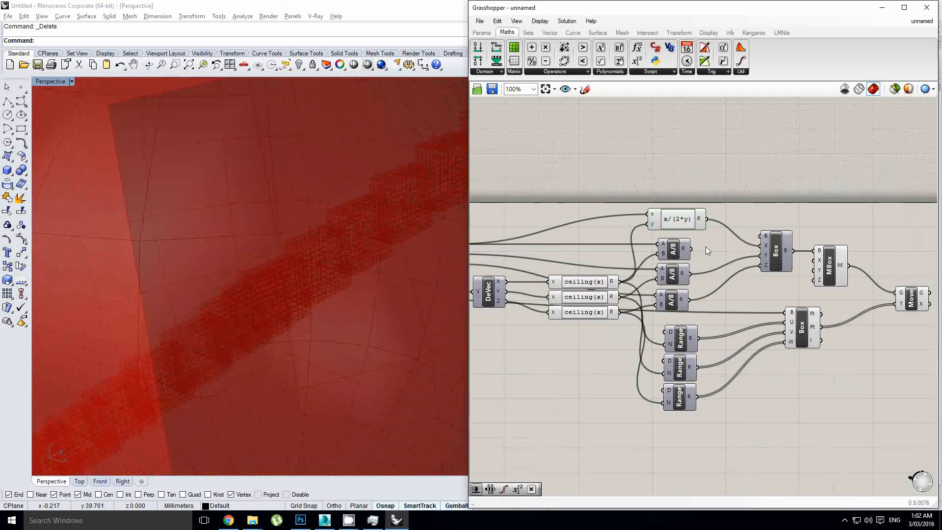
scroll(696, 268, "up", 1)
left_click_drag(707, 319, 669, 247)
key("Delete")
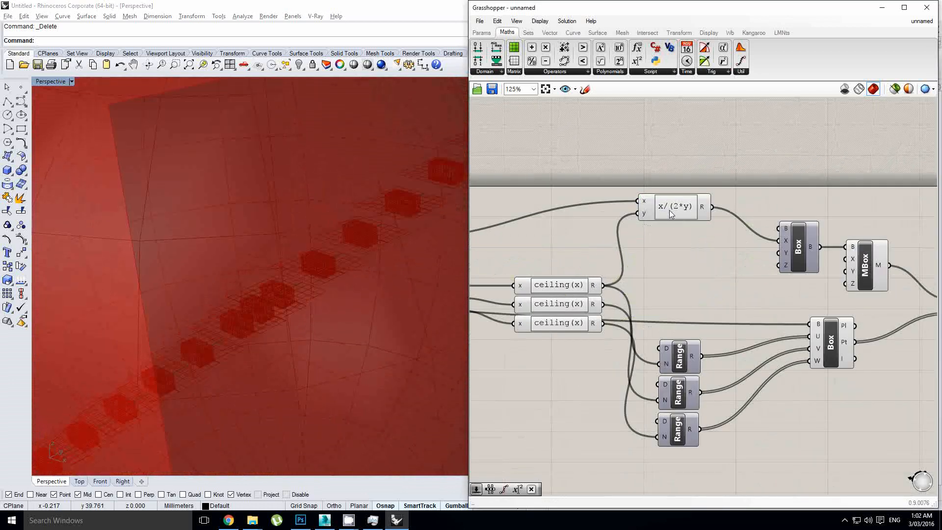
Duplicate the x/(2*y) expression twice, wiring the diagonal's Y and Z into x and the second and third ceiling results into y.
left_click_drag(668, 209, 676, 302)
right_click_drag(675, 302, 809, 292)
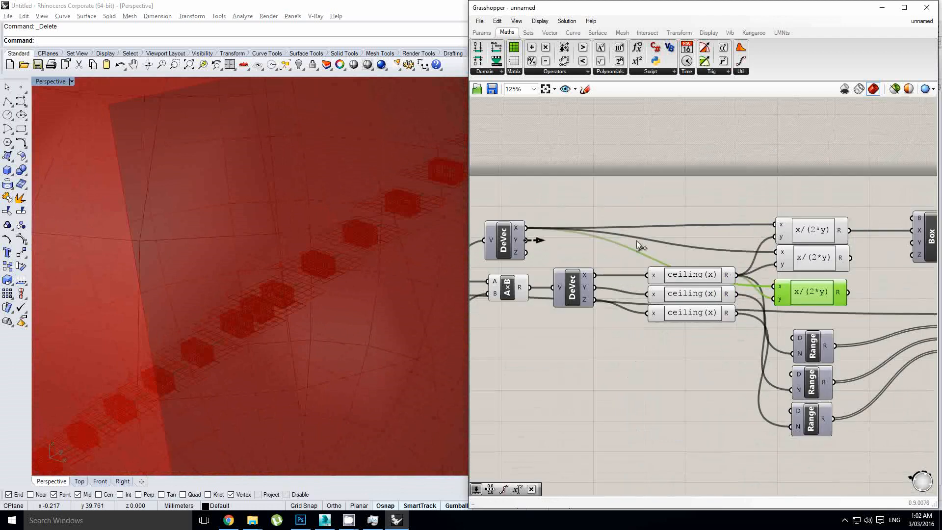
scroll(734, 304, "up", 1)
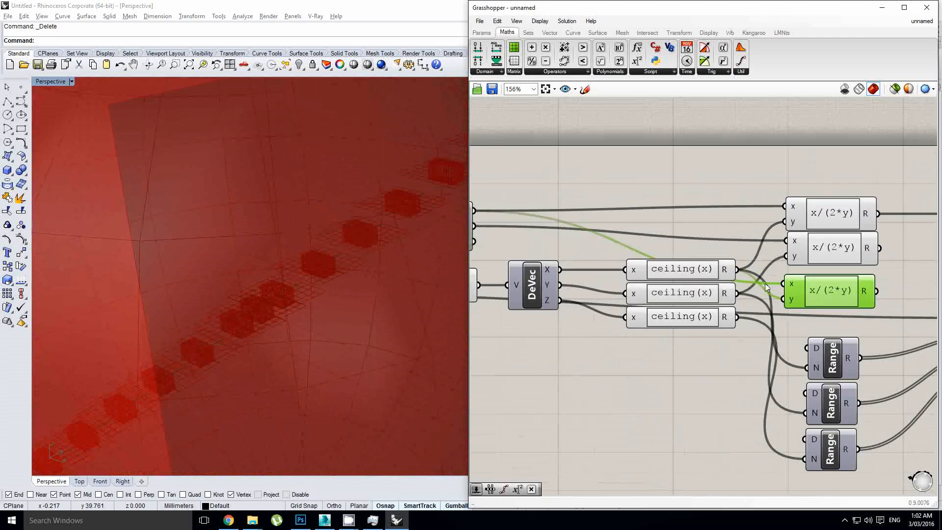
right_click_drag(580, 237, 640, 240)
left_click_drag(809, 287, 834, 288)
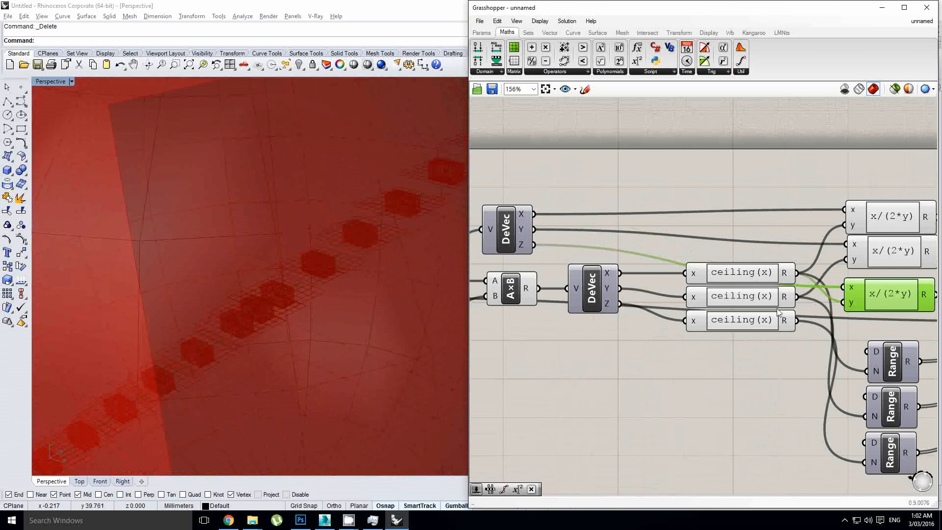
Wire the second and third x/(2*y) expression results into the Y and Z inputs of Center Box.
right_click_drag(869, 297, 642, 288)
left_click(725, 246)
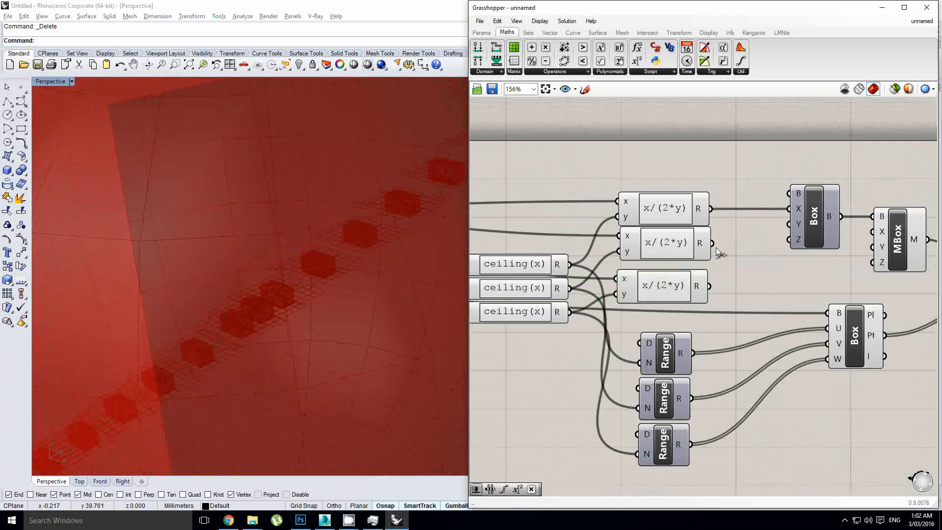
left_click_drag(786, 230, 792, 240)
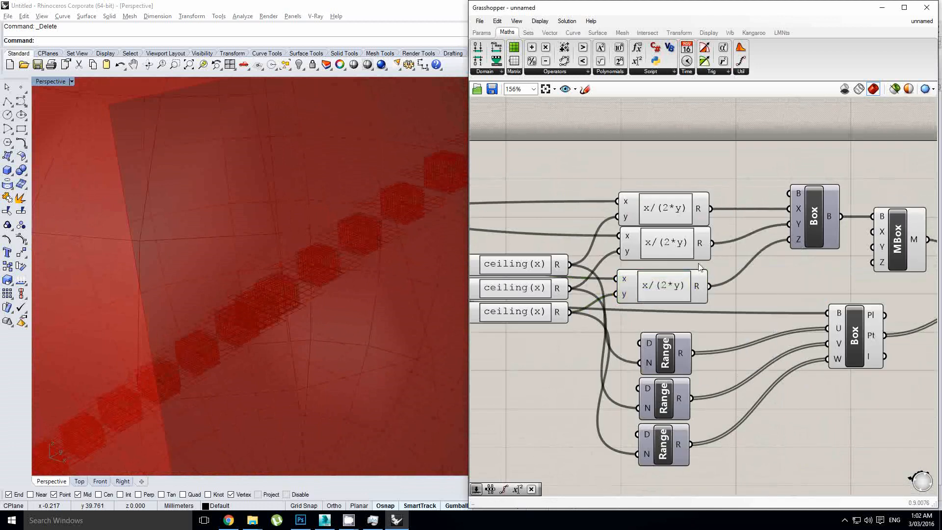
Examine up close how the neighbouring mesh boxes meet at their corners in the viewport.
right_click_drag(417, 260, 291, 298)
scroll(370, 220, "down", 2)
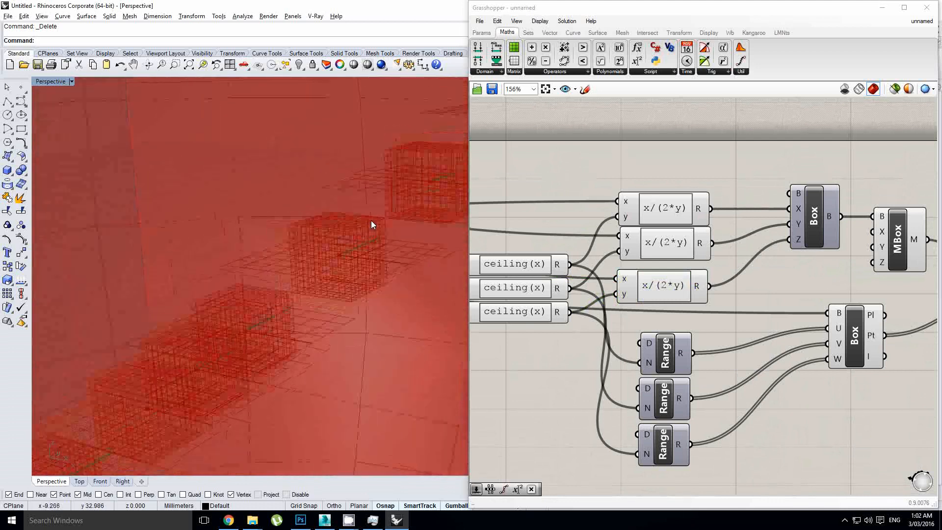
scroll(373, 222, "up", 4)
right_click_drag(374, 222, 336, 248)
scroll(362, 238, "up", 3)
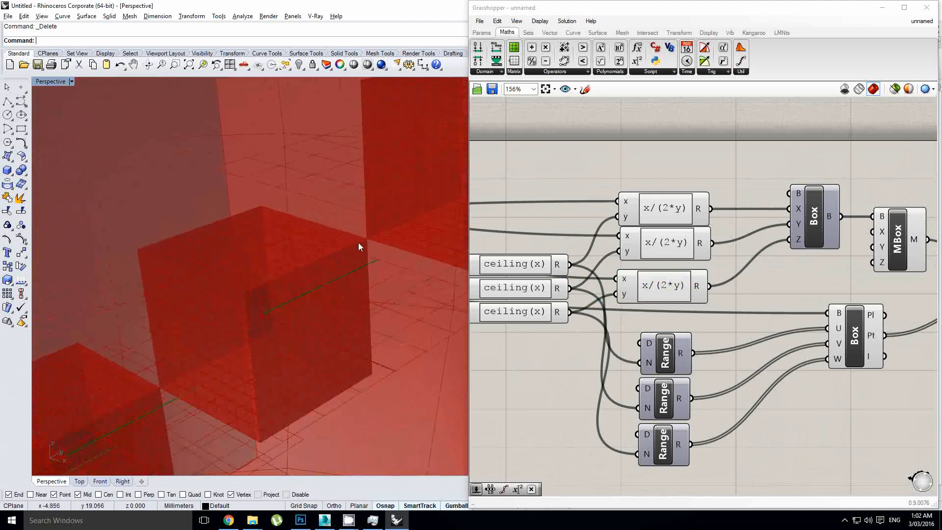
scroll(358, 243, "down", 7)
right_click_drag(838, 279, 709, 238)
Add a number slider set to 1.000 and wire it into the X, Y and Z inputs of Mesh Box.
left_click(480, 33)
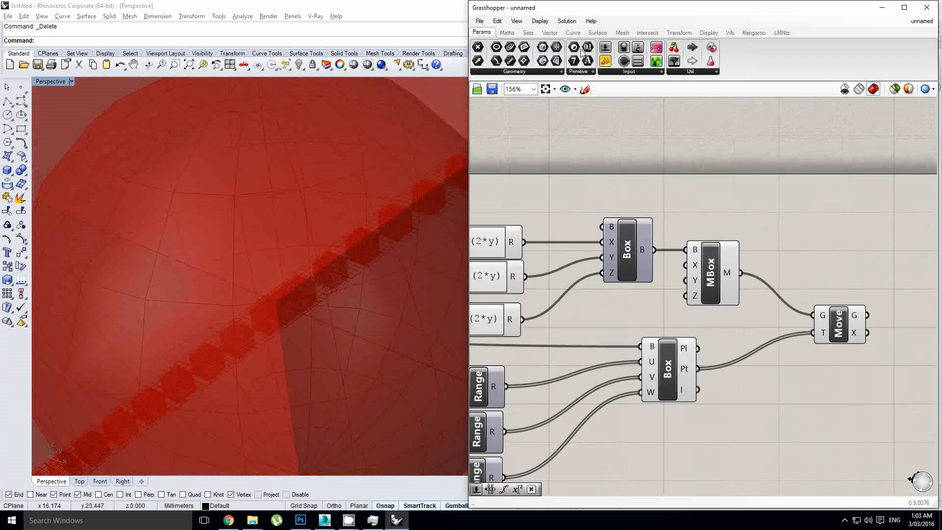
left_click_drag(616, 165, 597, 193)
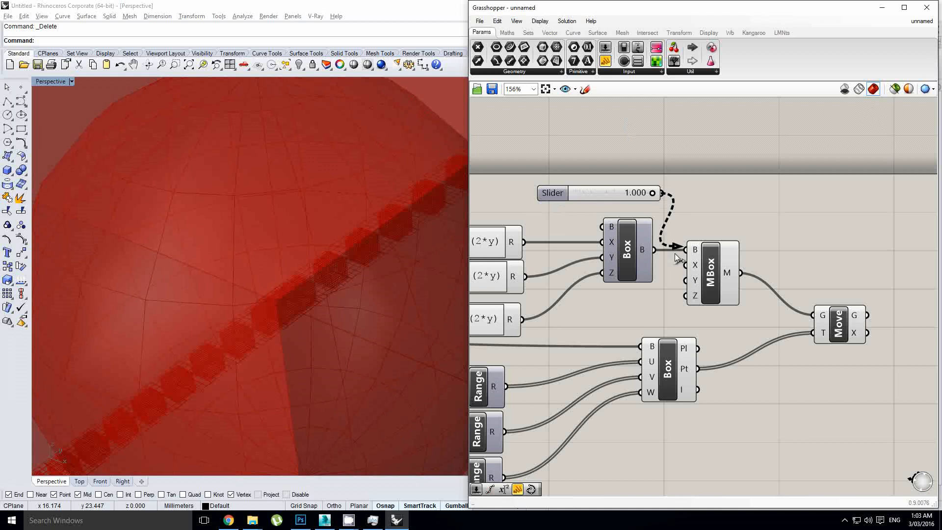
left_click_drag(677, 256, 686, 265)
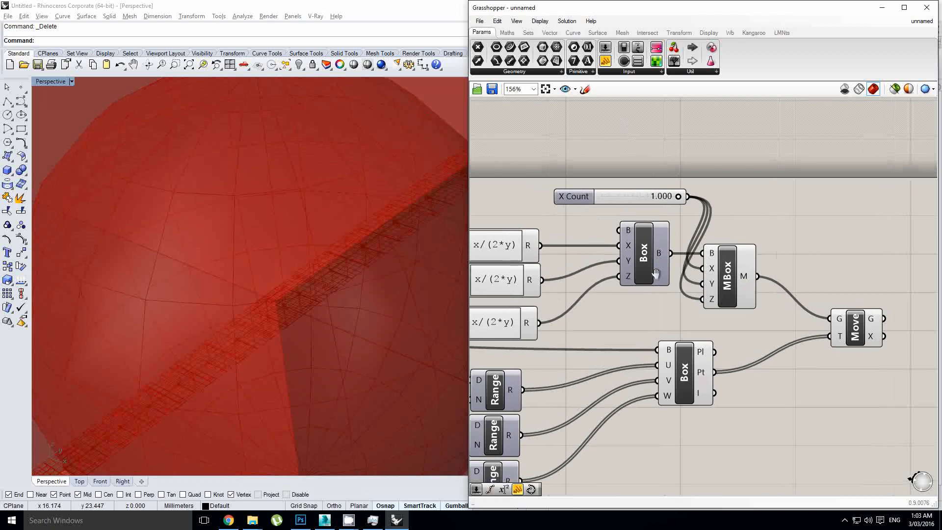
Change the X Count slider to whole-number type and reposition it beside the Center Box component.
scroll(534, 195, "up", 2)
left_click(560, 193)
right_click(560, 193)
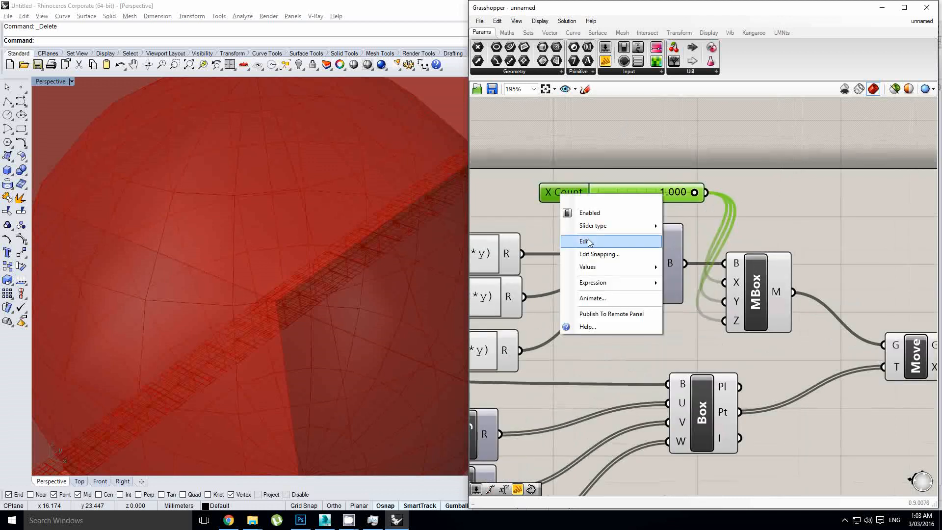
mouse_move(609, 226)
left_click(692, 234)
left_click_drag(642, 195, 590, 193)
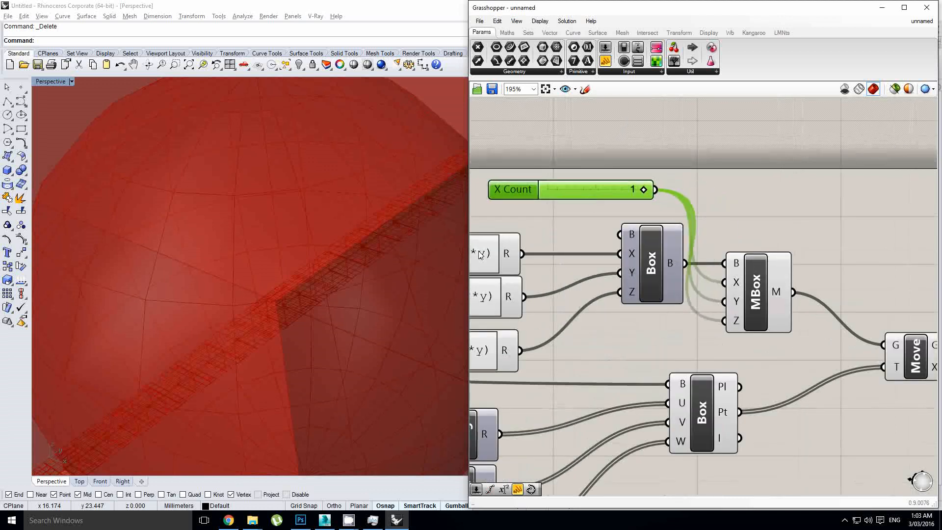
Examine the simplified mesh boxes and highlight the Evaluate Box output among them in the viewport.
mouse_move(373, 262)
right_mouse_down()
mouse_move(298, 275)
mouse_move(290, 293)
mouse_move(345, 252)
right_mouse_up()
scroll(298, 275, "down", 4)
scroll(298, 275, "up", 7)
scroll(334, 271, "up", 5)
right_click_drag(671, 362, 707, 335)
left_click(700, 351)
left_click(753, 390)
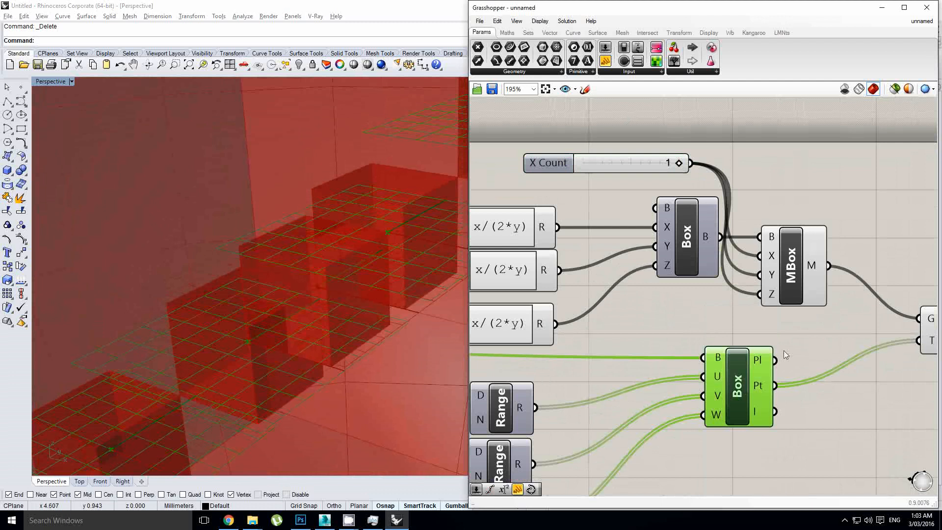
Turn off the preview of the Mesh Box component.
scroll(785, 354, "down", 3)
left_click(818, 300)
middle_click(818, 304)
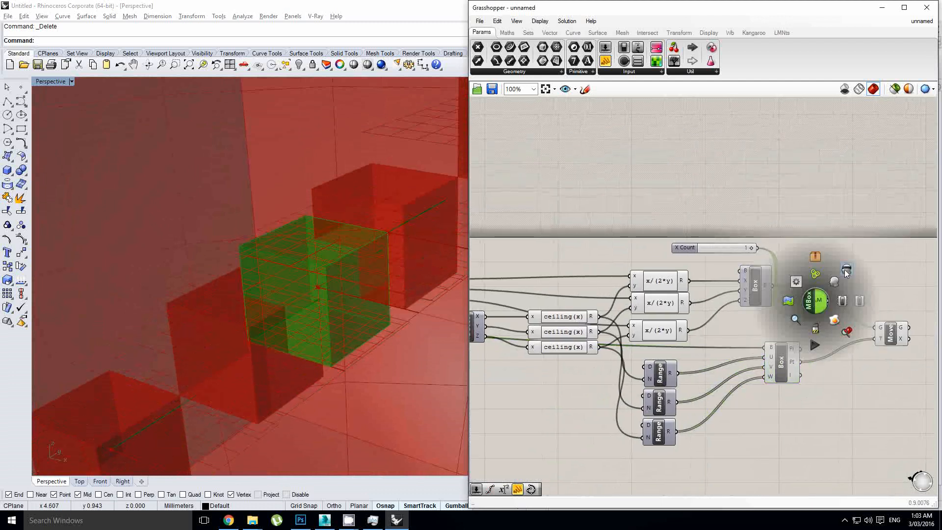
left_click(845, 274)
Examine the diagonal row of moved boxes against the bounding box and highlight the Evaluate Box points feeding Move.
right_click_drag(297, 316, 293, 260)
scroll(289, 299, "down", 6)
scroll(328, 260, "up", 7)
scroll(293, 260, "down", 8)
scroll(292, 263, "down", 5)
right_click_drag(778, 341, 590, 302)
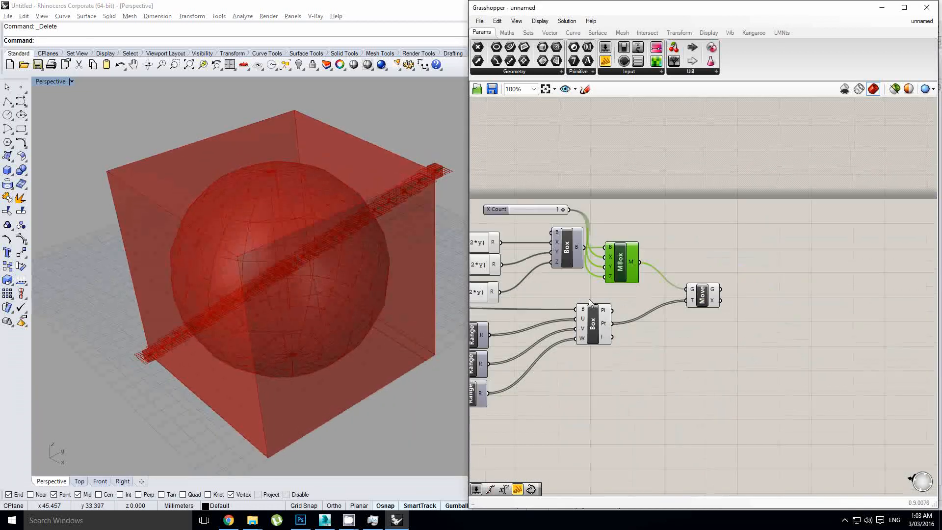
scroll(336, 266, "up", 3)
right_click_drag(336, 266, 381, 146)
scroll(370, 149, "down", 4)
scroll(381, 146, "up", 3)
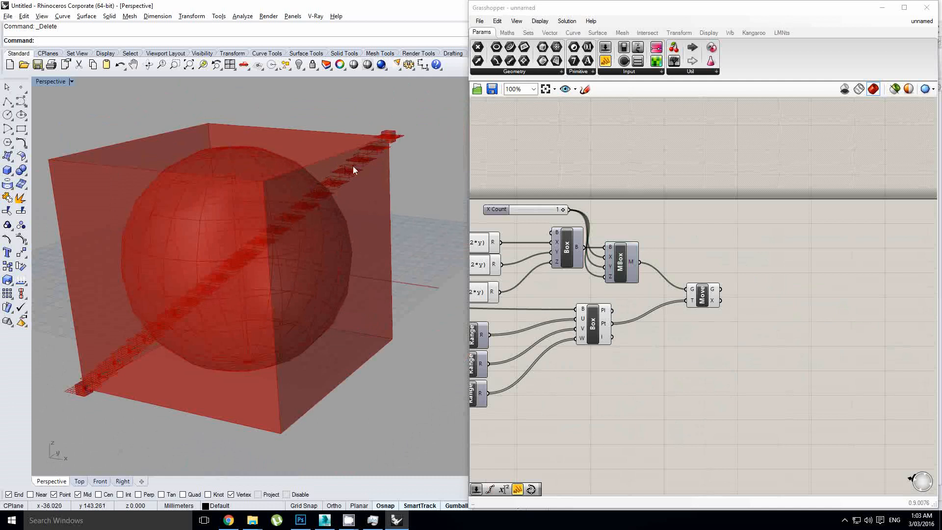
scroll(652, 294, "up", 2)
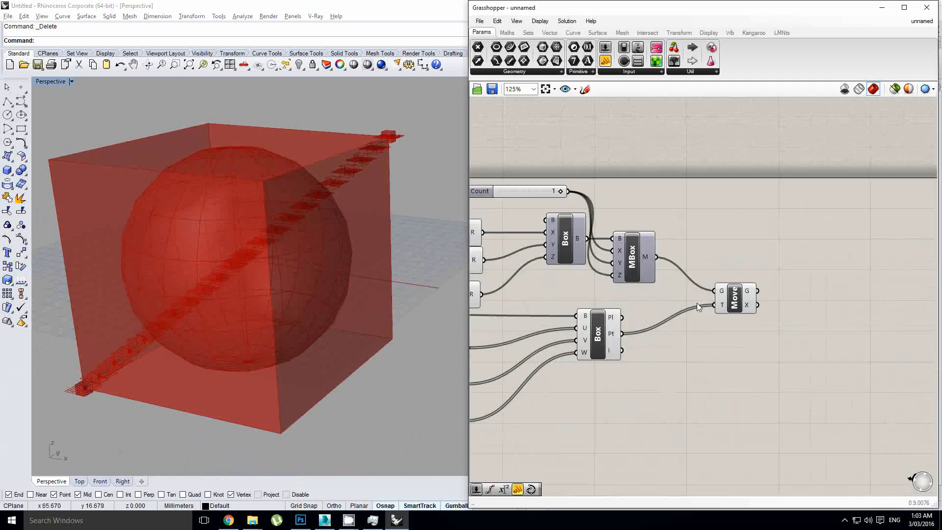
left_click(707, 316)
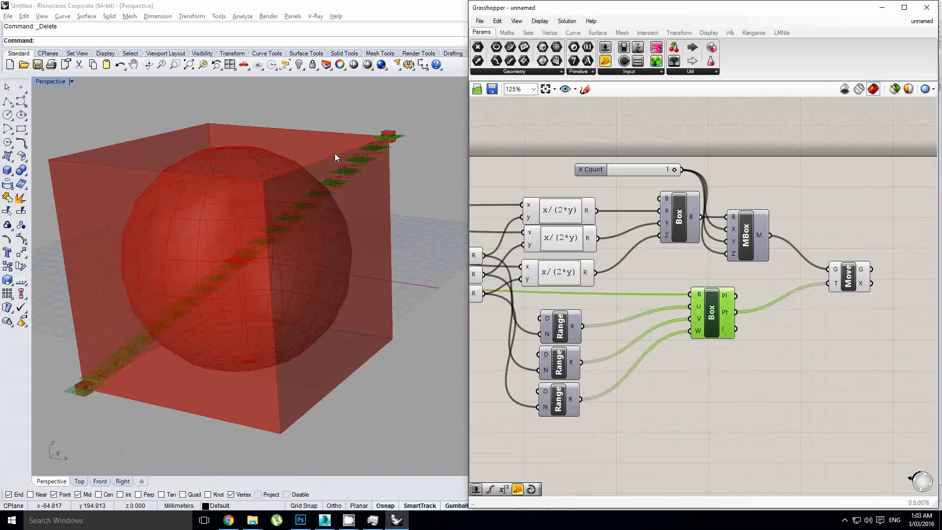
right_click_drag(274, 197, 255, 208)
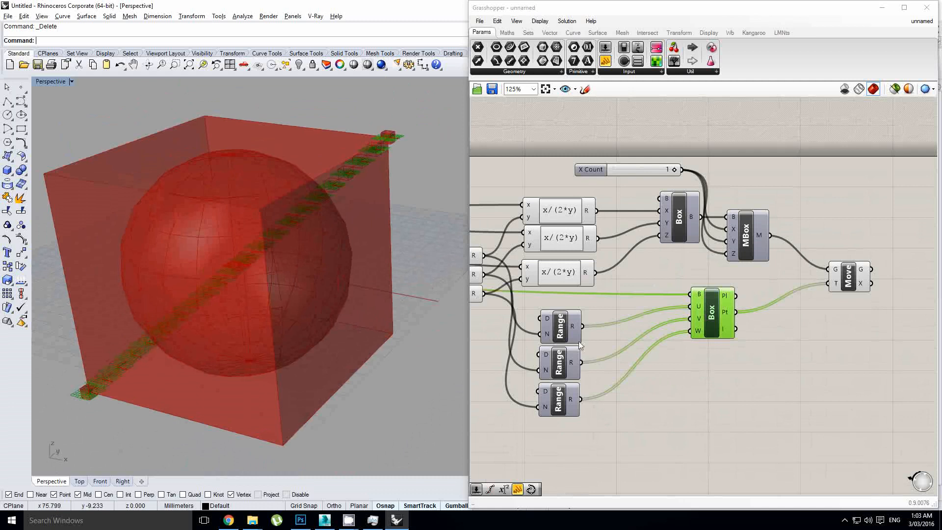
Make room before the Evaluate Box component and add a Cross Reference component beside the three Range components.
right_click_drag(682, 330, 711, 325)
left_click_drag(742, 320, 767, 320)
double_click(673, 336)
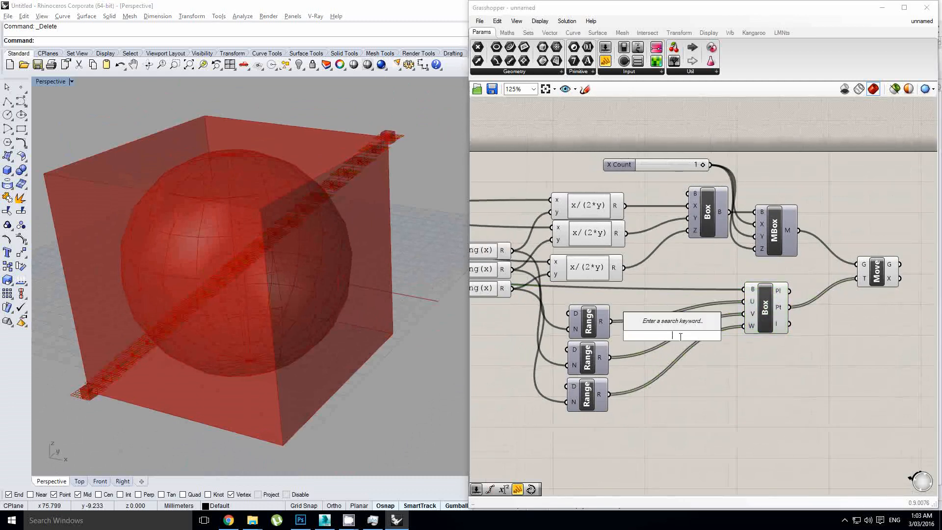
type("cross")
key("BackSpace")
key("BackSpace")
type("s")
key("Return")
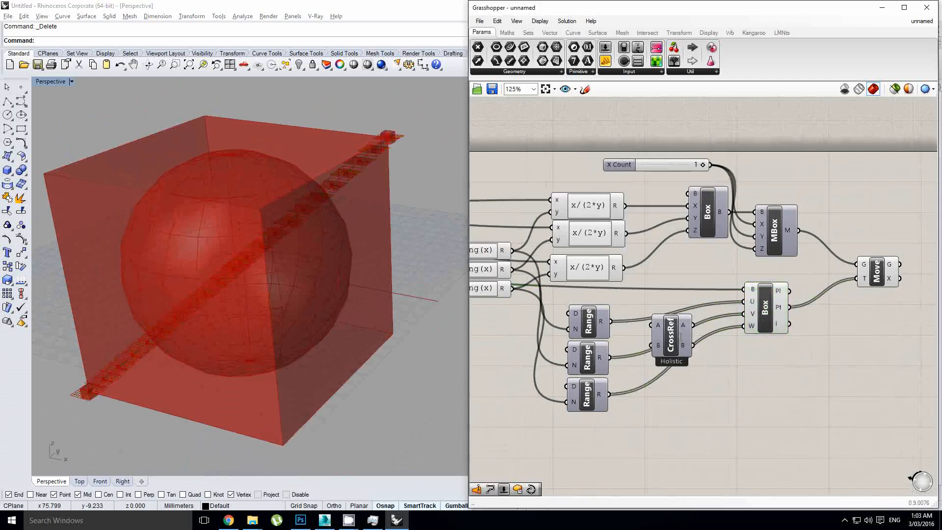
Add a third input C to Cross Reference and wire the three Range outputs into inputs A, B and C.
scroll(632, 323, "up", 4)
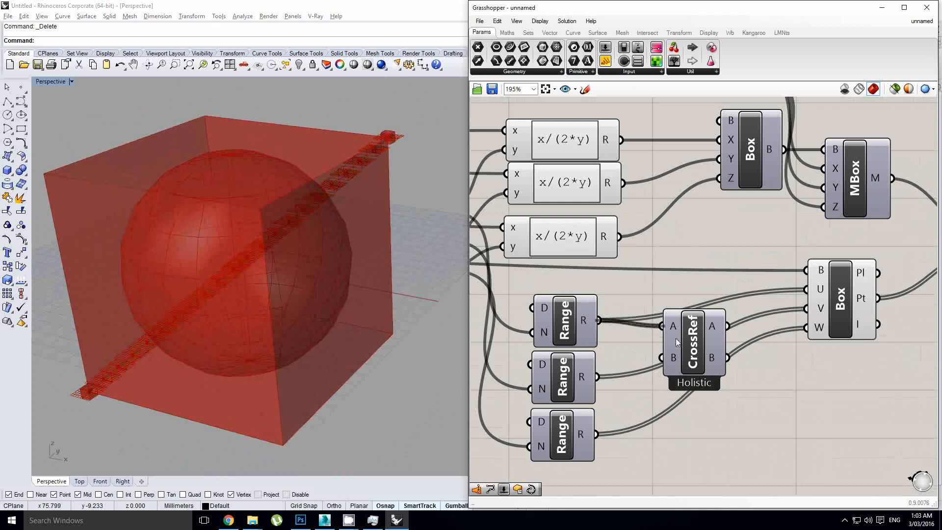
left_click_drag(677, 342, 680, 336)
scroll(671, 335, "up", 5)
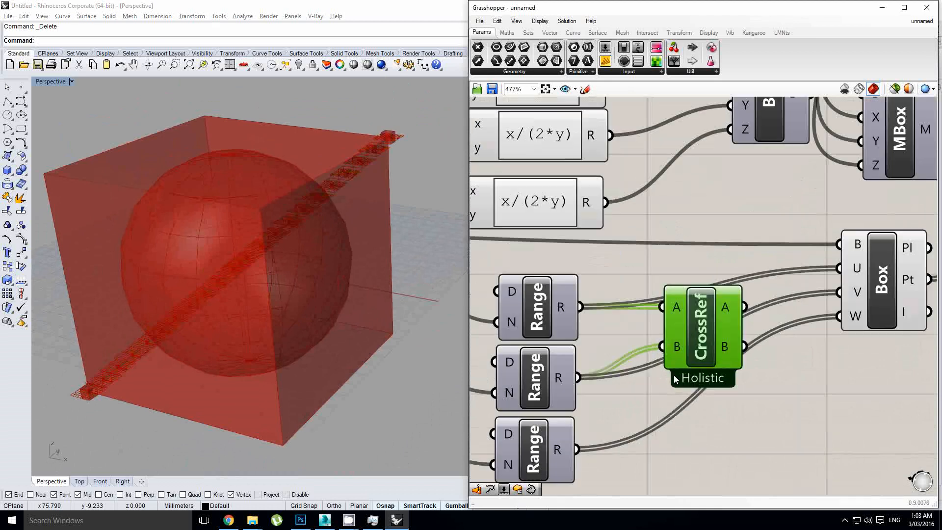
left_click(684, 365)
scroll(656, 389, "down", 6)
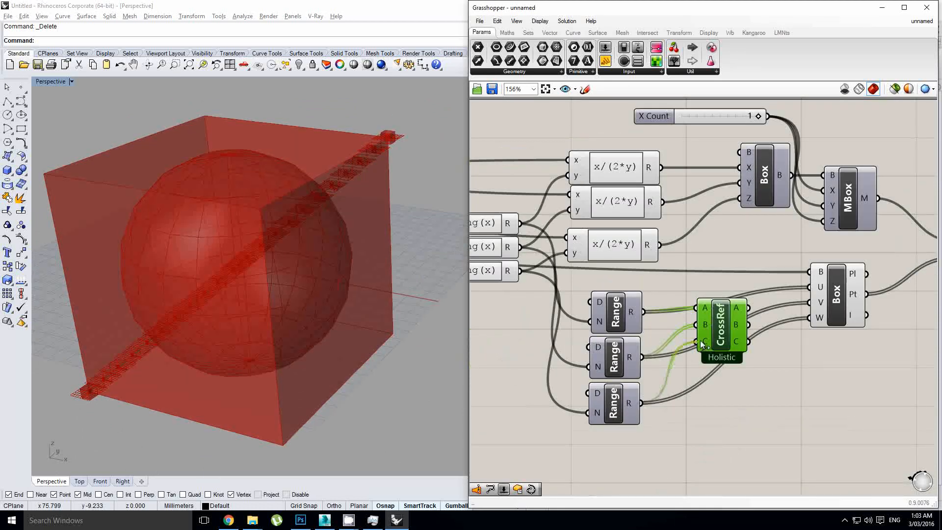
With the solver locked, wire Cross Reference outputs A, B and C into Evaluate Box's U, V and W, and unlock it again.
scroll(701, 343, "up", 4)
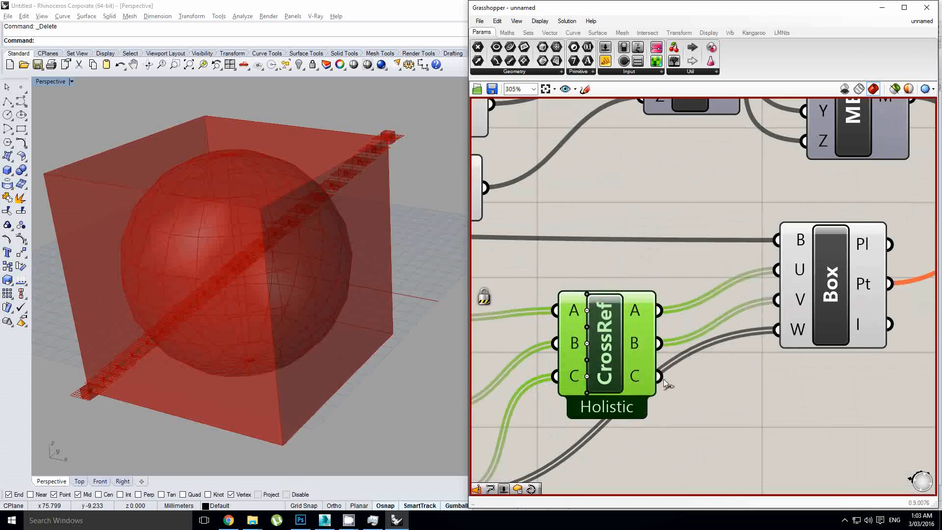
middle_click(615, 338)
left_click(647, 307)
scroll(653, 313, "down", 4)
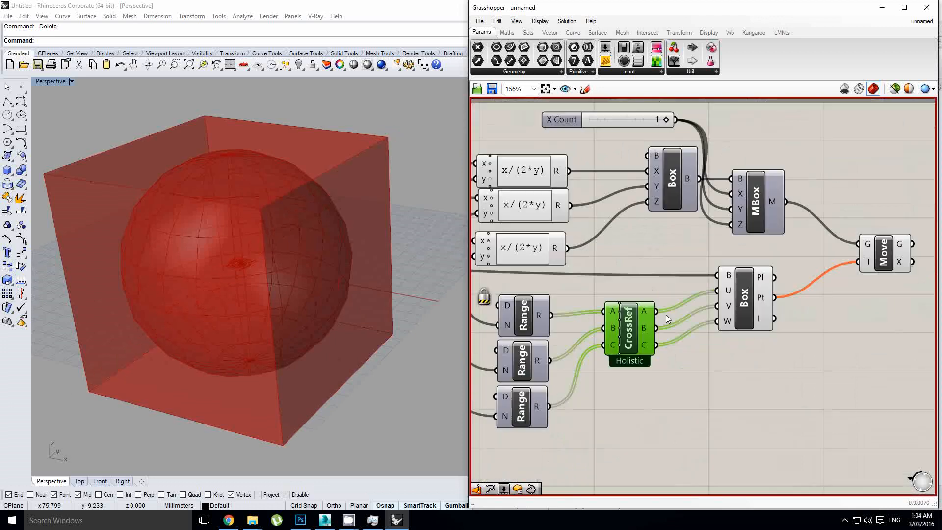
left_click(678, 287)
middle_click(677, 288)
left_click(678, 317)
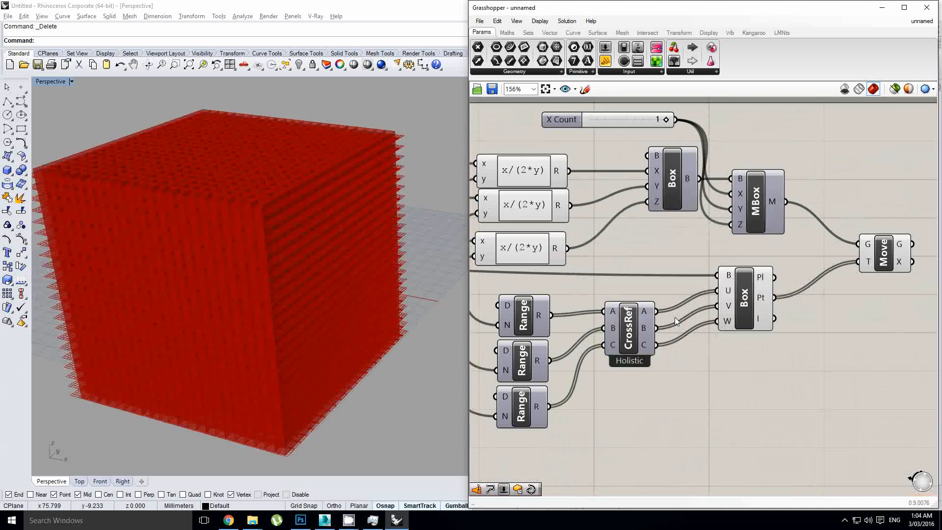
Turn off the preview of the Evaluate Box component to leave only the moved boxes displayed.
scroll(247, 254, "up", 10)
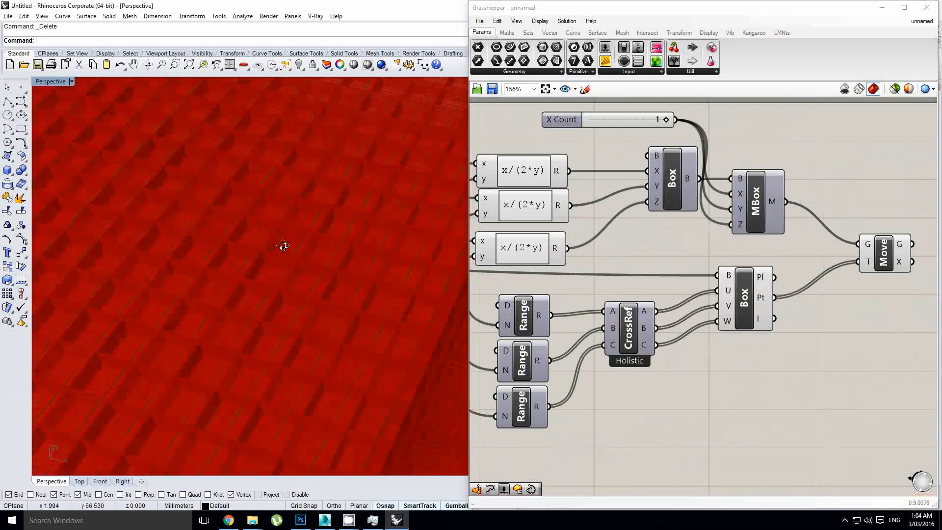
scroll(283, 247, "down", 10)
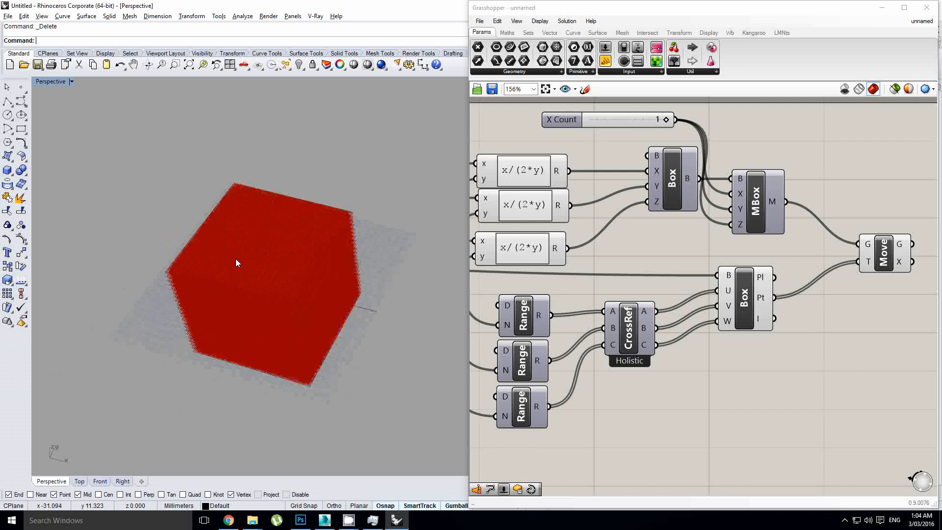
scroll(275, 267, "up", 3)
right_click_drag(703, 277, 674, 279)
left_click(722, 270)
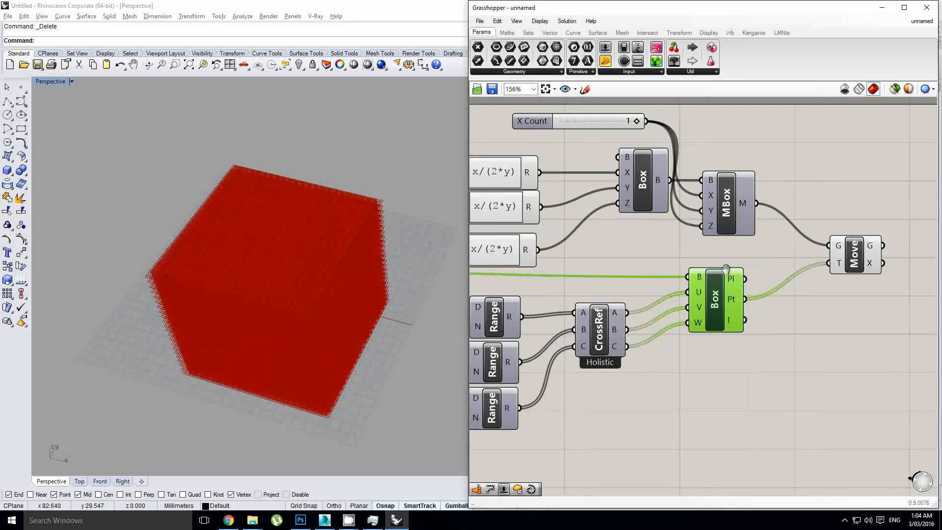
middle_click(717, 284)
left_click(748, 254)
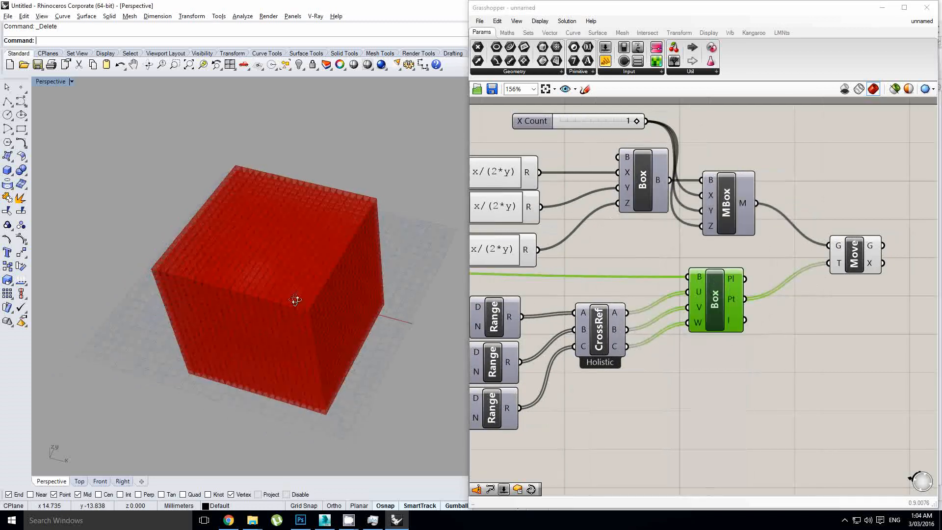
Examine the full three-dimensional grid of boxes and highlight the Move output in the viewport.
scroll(293, 278, "up", 3)
left_click(794, 273)
right_click_drag(793, 273, 726, 287)
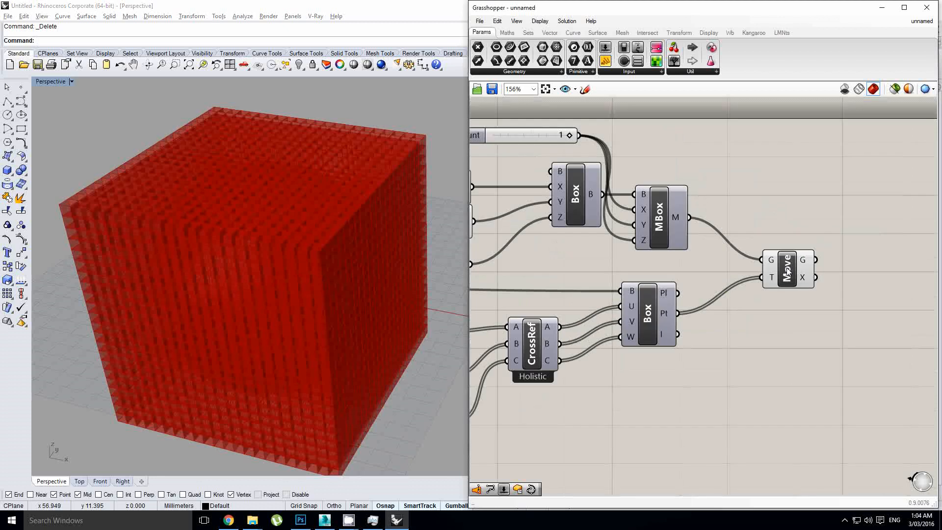
left_click(785, 267)
right_click_drag(338, 271, 363, 238)
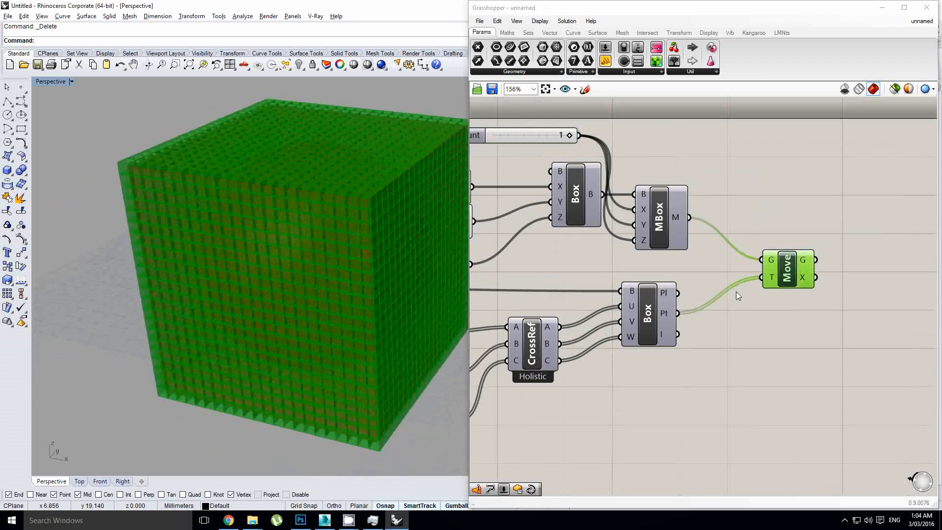
right_click(706, 304)
left_click(720, 302)
Add a Collision One|Many component after the Move component.
scroll(714, 314, "down", 4)
scroll(697, 314, "up", 2)
mouse_move(673, 315)
right_mouse_down()
mouse_move(824, 333)
mouse_move(655, 321)
right_mouse_up()
scroll(822, 333, "down", 5)
scroll(756, 322, "up", 2)
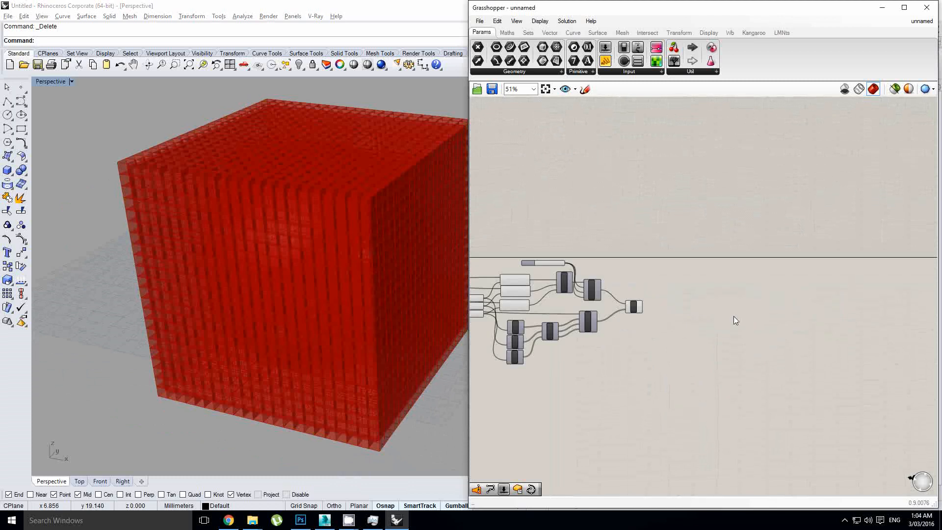
double_click(670, 300)
type("col")
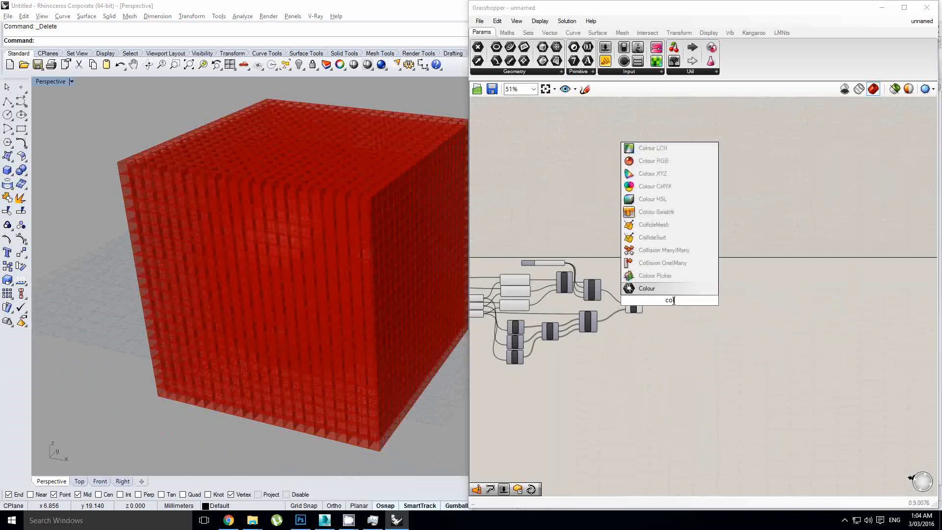
type("lisi")
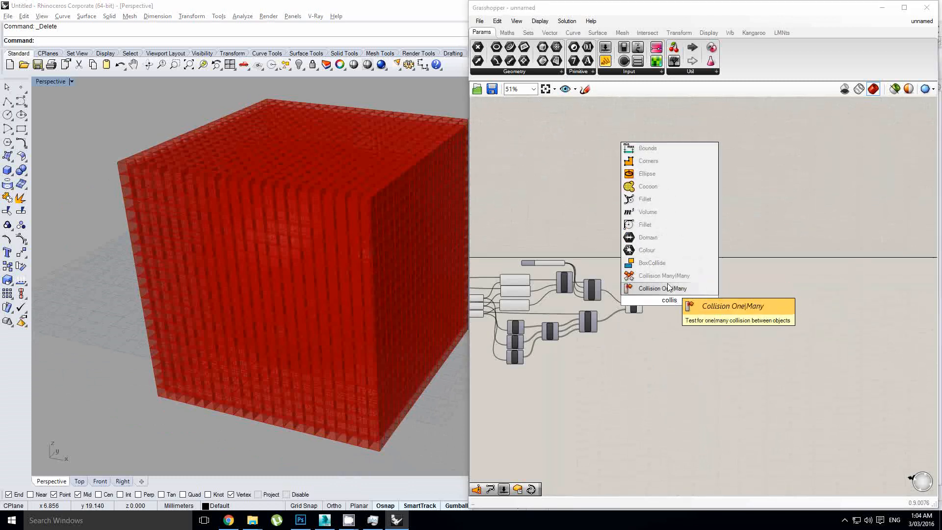
left_click(667, 288)
scroll(660, 296, "up", 4)
right_click_drag(660, 295, 697, 284)
scroll(669, 292, "up", 3)
Lock the solver and wire the Move geometry output into the O input of Collision One|Many.
middle_click(658, 268)
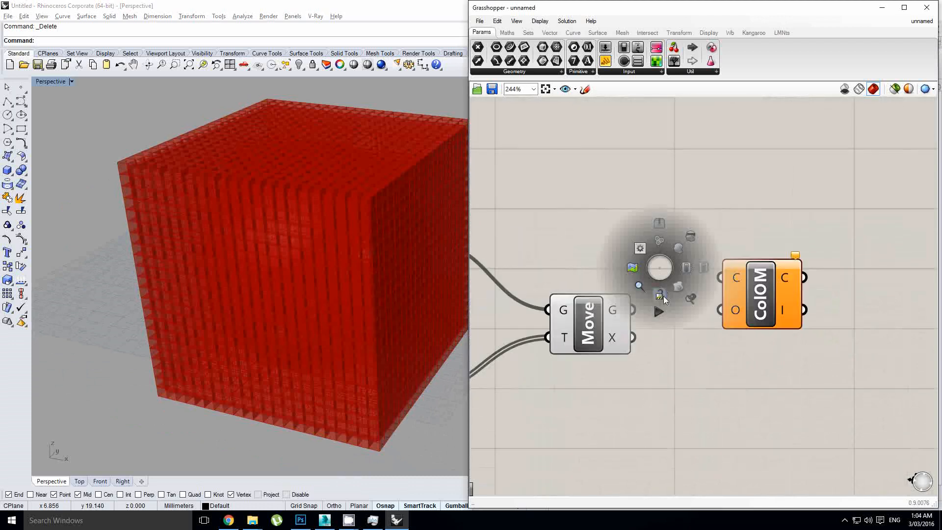
left_click(663, 297)
left_click_drag(725, 290, 732, 299)
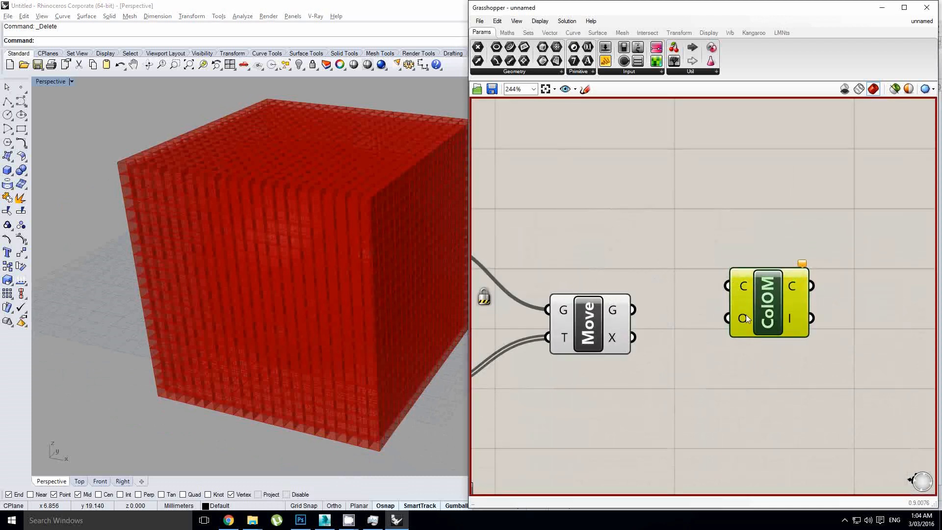
left_click_drag(718, 323, 721, 321)
left_click_drag(769, 318, 769, 309)
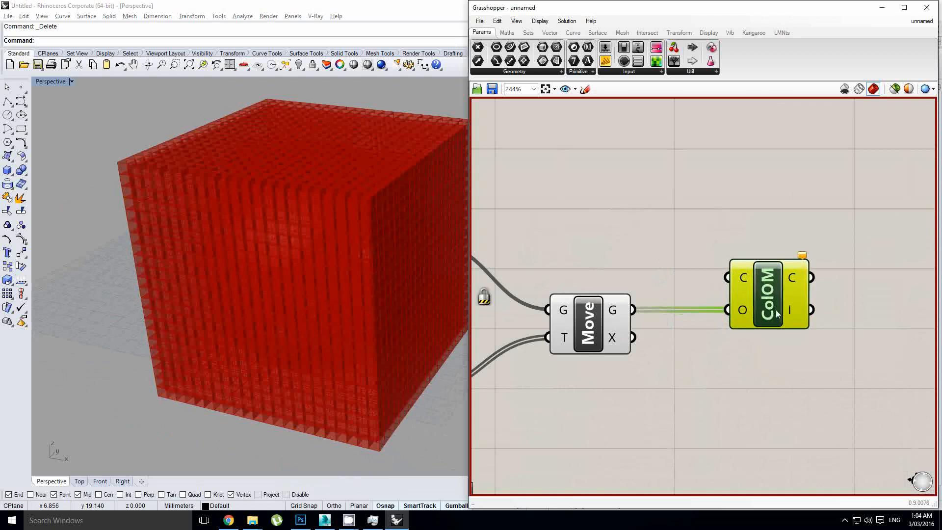
Wire the source mesh sphere into the C input of Collision One|Many.
scroll(771, 309, "down", 9)
right_click_drag(562, 293, 621, 292)
scroll(621, 293, "up", 4)
left_click_drag(664, 315, 888, 292)
scroll(614, 280, "down", 3)
scroll(882, 291, "up", 4)
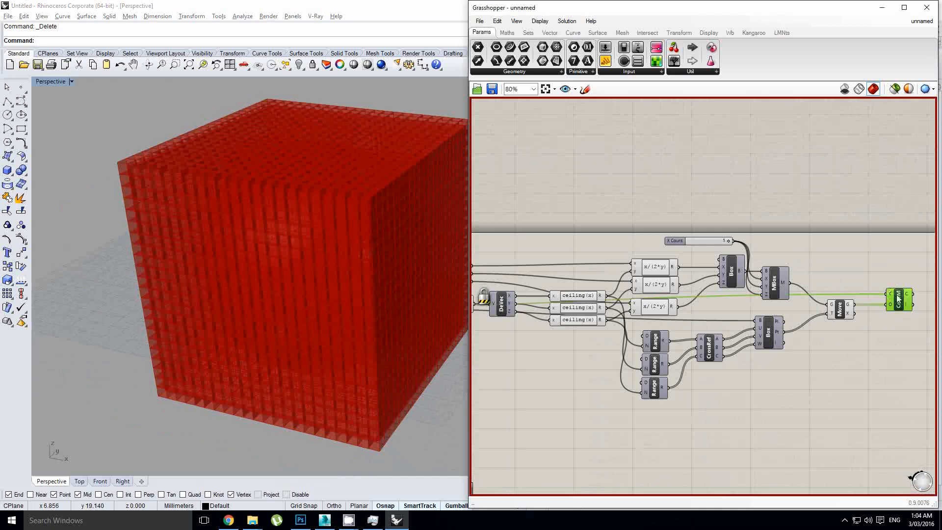
Turn off the preview of the Move component and unlock the solver.
scroll(663, 318, "up", 4)
right_click_drag(654, 319, 719, 320)
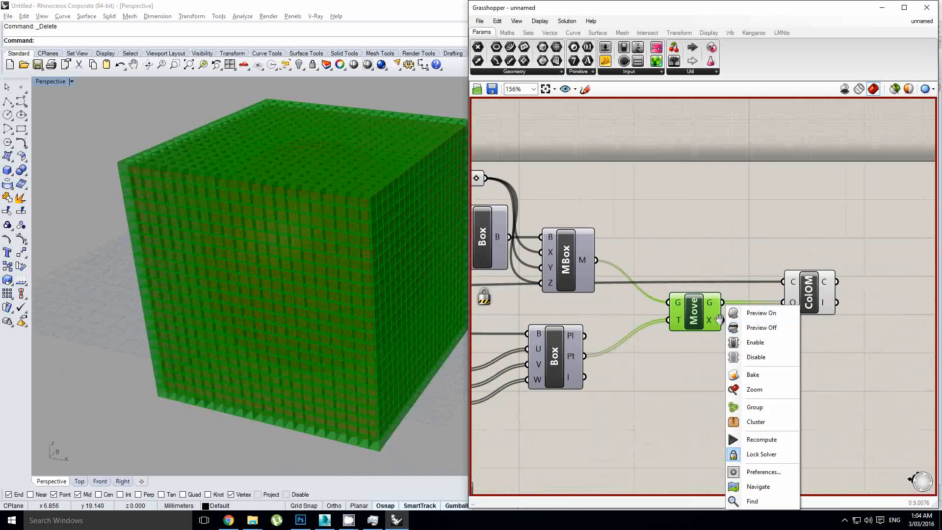
left_click(704, 308)
left_click(801, 329)
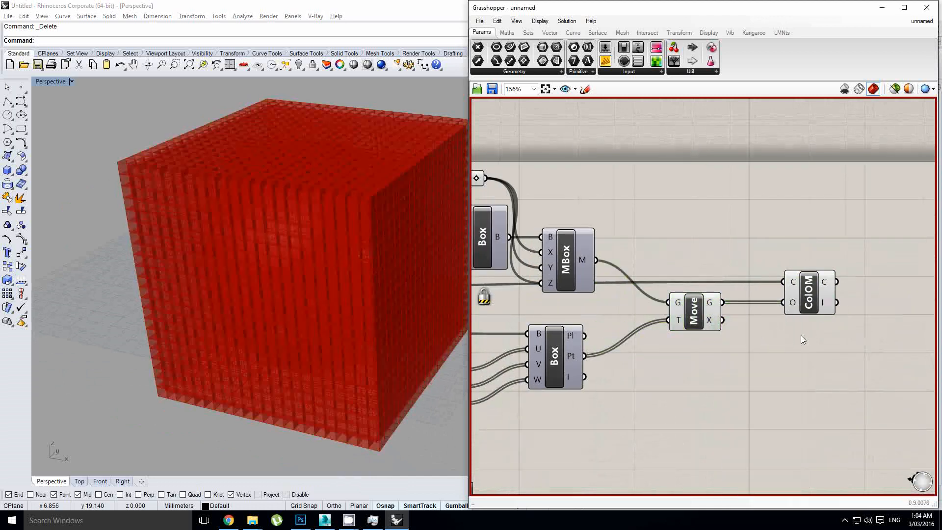
middle_click(783, 346)
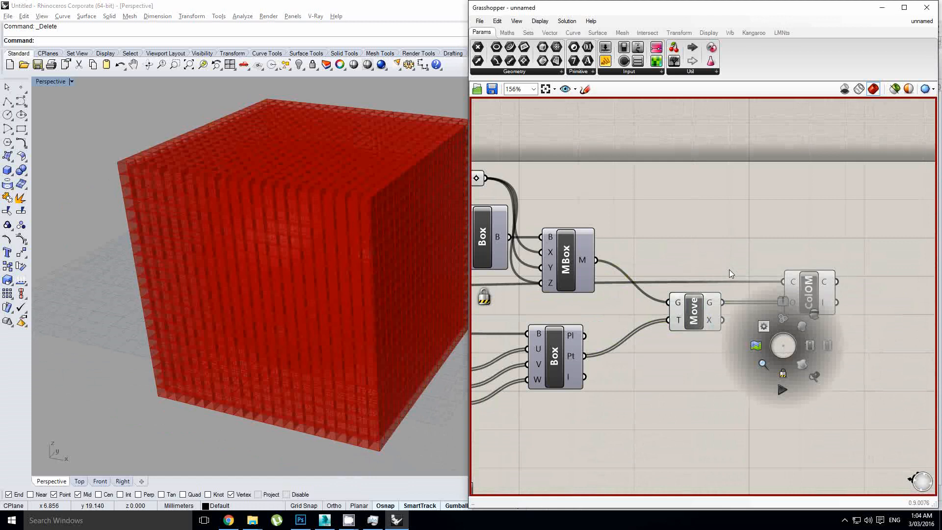
left_click(692, 305)
middle_click(693, 305)
left_click(724, 274)
middle_click(765, 357)
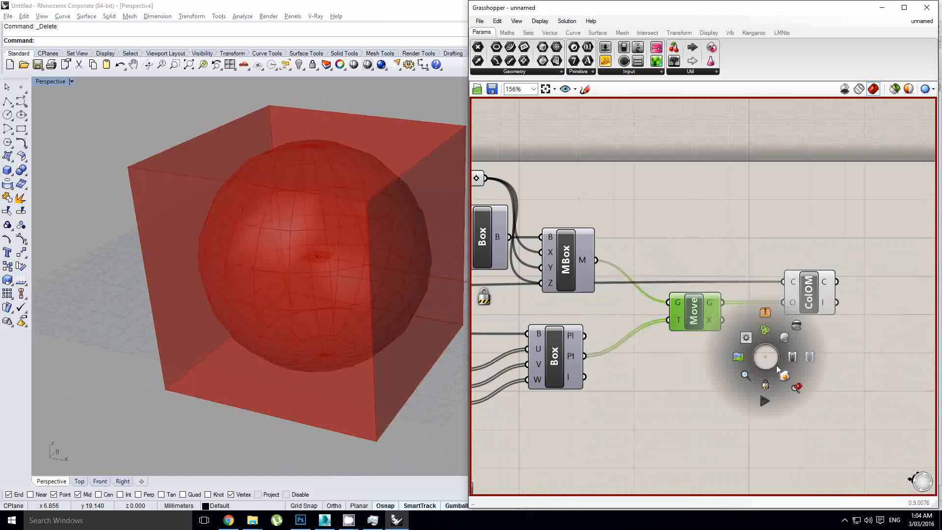
left_click(765, 382)
Add a Cull Pattern component after Collision One|Many.
right_click_drag(845, 321, 751, 329)
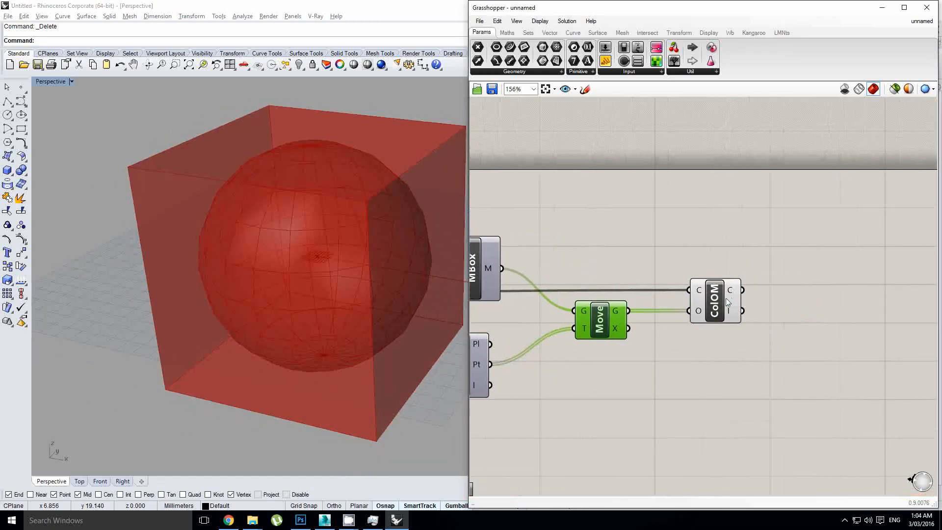
double_click(885, 300)
type("cull")
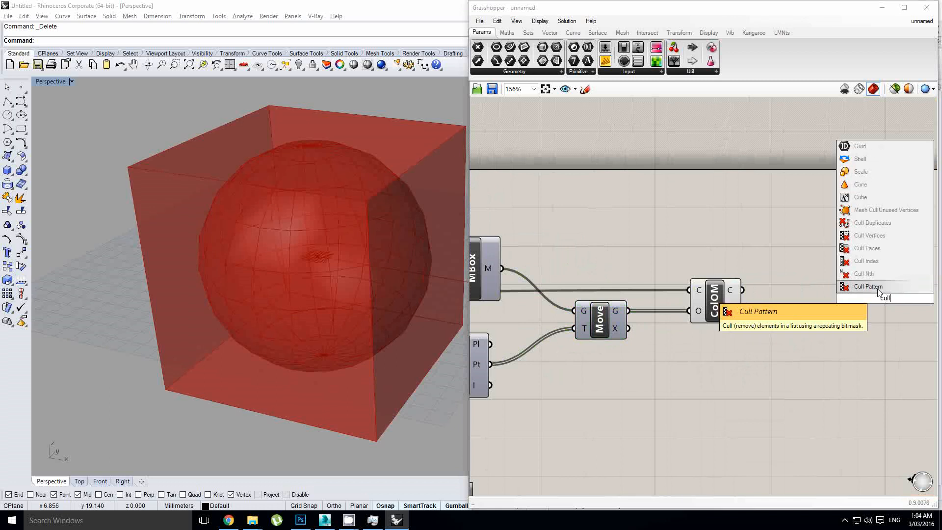
type(" pa")
key("Return")
Wire the collision output C into Cull Pattern's P input and the moved boxes into its L input.
right_click_drag(757, 281, 702, 282)
scroll(686, 285, "up", 1)
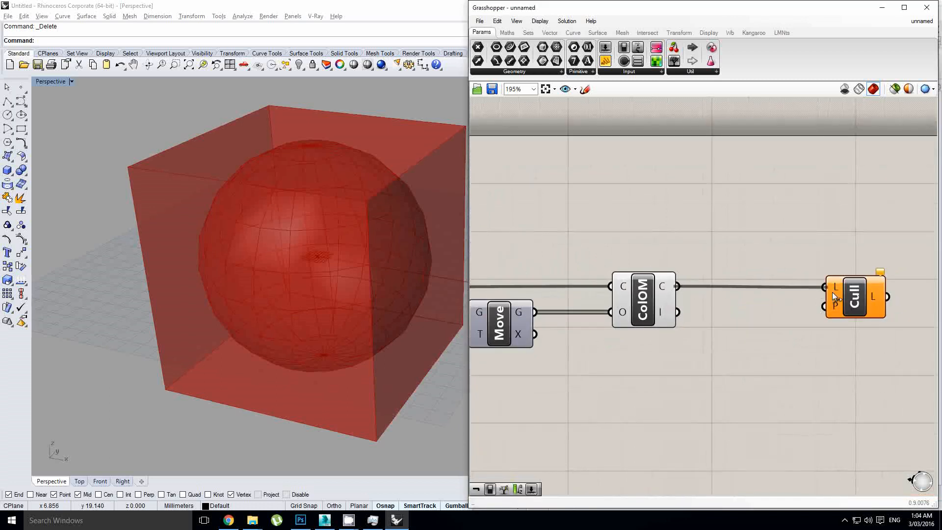
left_click_drag(831, 292, 779, 267, "ctrl+shift")
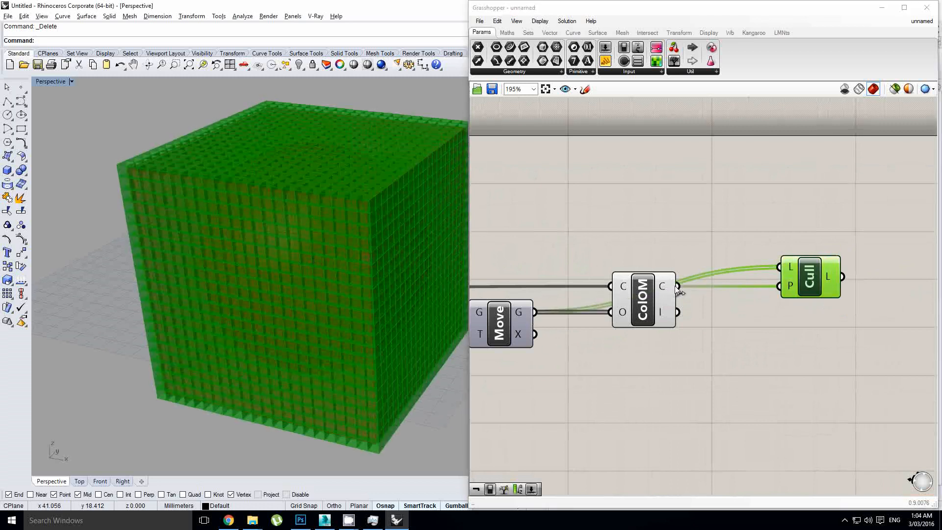
Examine the Cull Pattern output up close against the box grid in the viewport.
right_click_drag(668, 283, 714, 272)
left_click(348, 205)
right_click_drag(348, 205, 328, 191)
scroll(345, 219, "up", 3)
scroll(345, 236, "up", 4)
right_click_drag(345, 240, 392, 295)
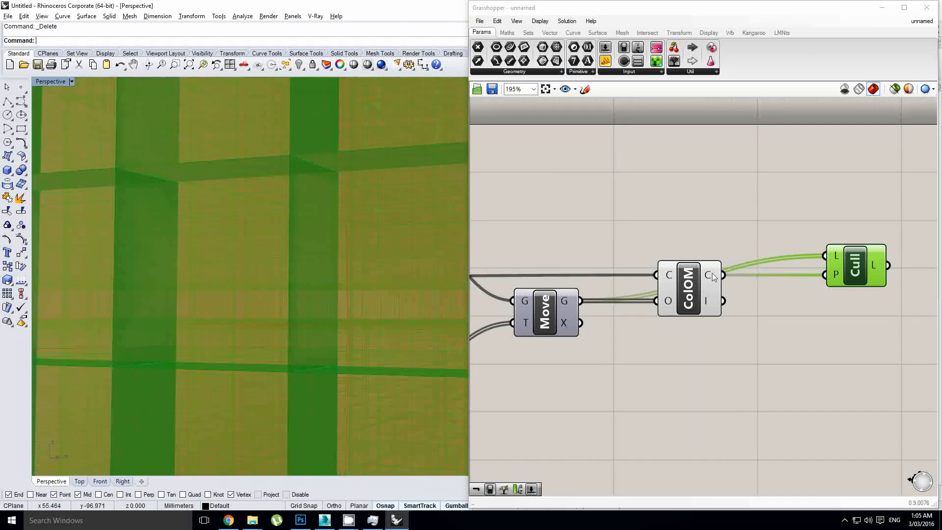
With the solver locked, swap the Collision One|Many inputs to feed moved boxes into C and the sphere into O, and unlock it.
right_click_drag(670, 256, 715, 259)
left_click(644, 283)
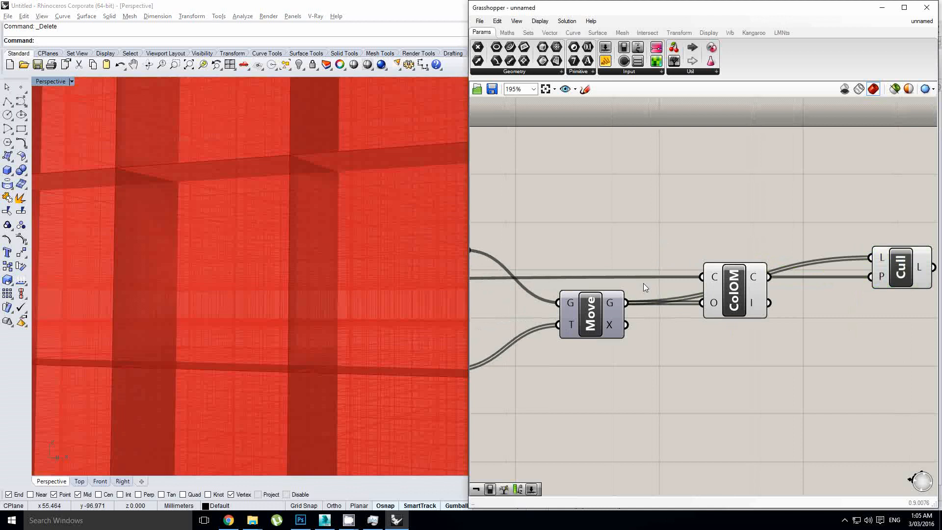
middle_click(656, 261)
left_click(624, 314)
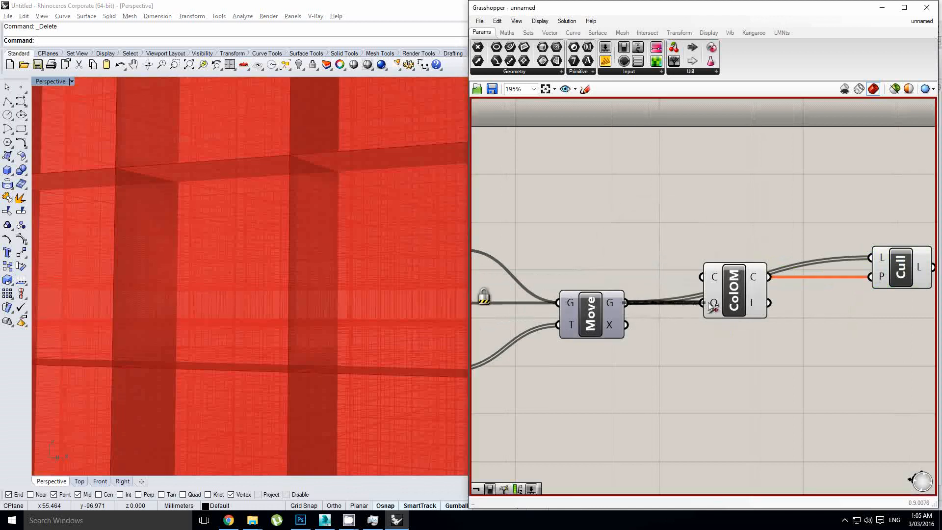
middle_click(695, 210)
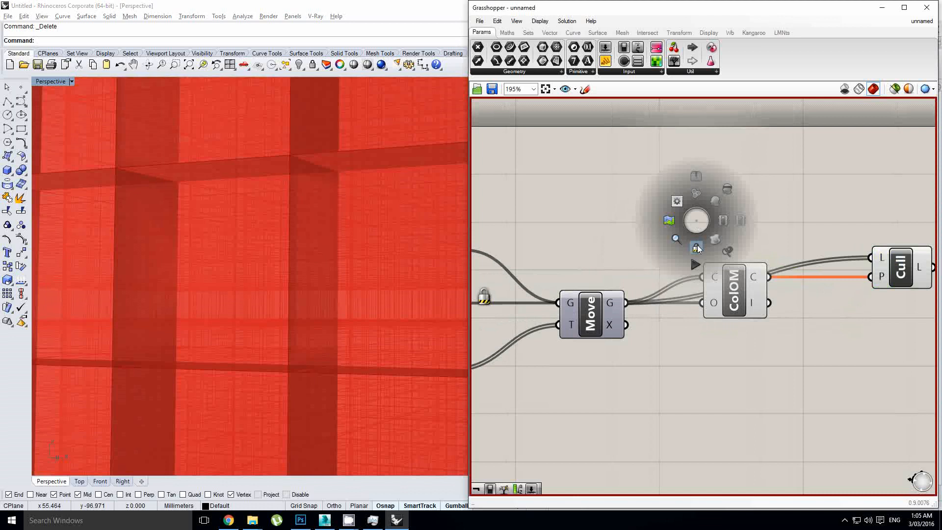
left_click(696, 245)
Examine the culled boxes around the sphere within the bounding box.
left_click(268, 309)
scroll(275, 304, "down", 10)
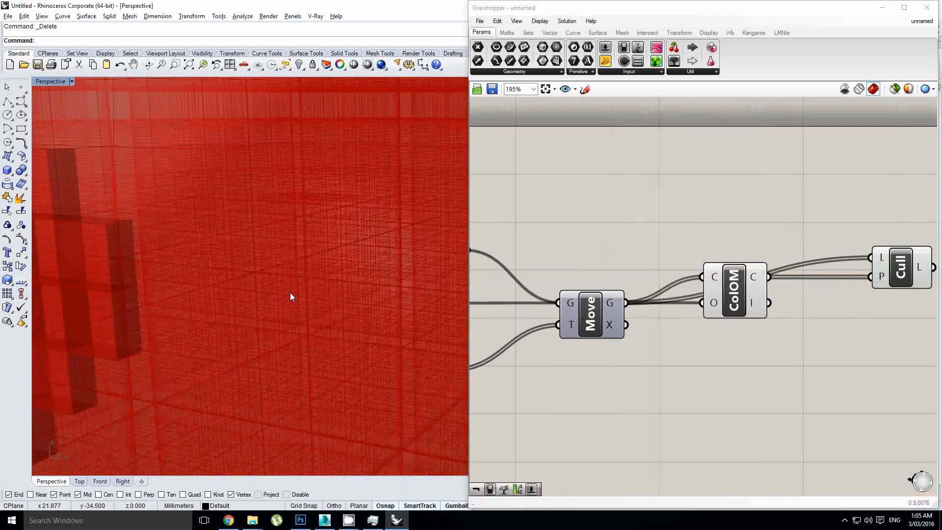
scroll(299, 295, "up", 2)
scroll(313, 298, "up", 4)
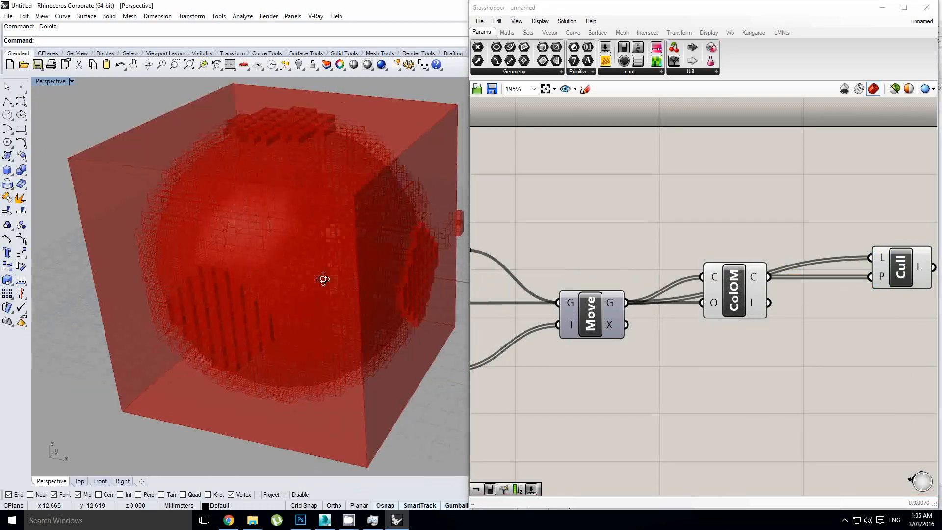
Turn off the preview of the bounding box components and of the Mesh Sphere so only the culled boxes display.
scroll(740, 292, "down", 10)
scroll(740, 294, "up", 7)
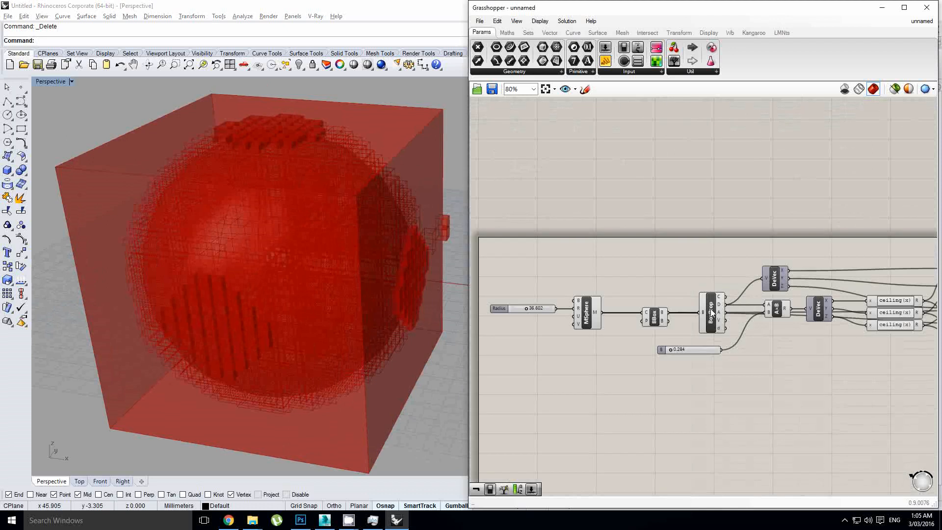
left_click_drag(669, 298, 640, 290)
middle_click(640, 290)
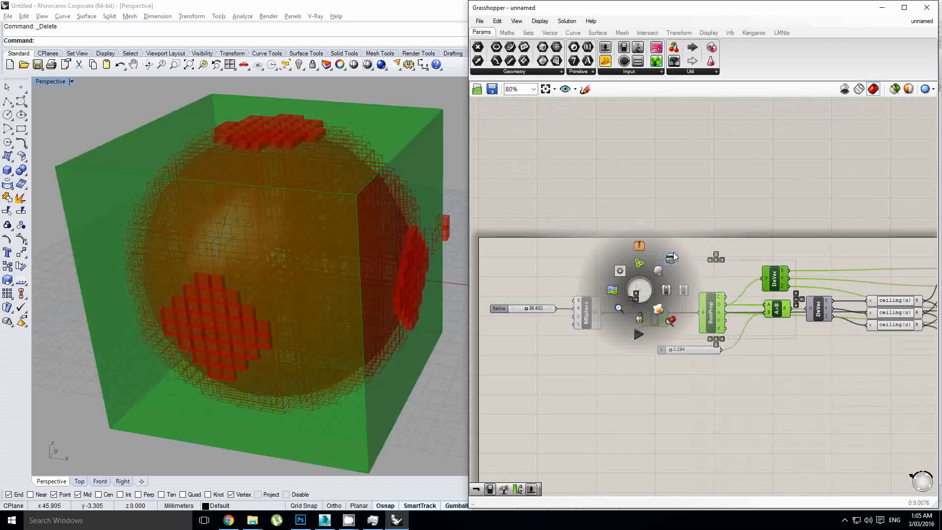
left_click(660, 269)
left_click(595, 314)
left_click(614, 260)
left_click(589, 306)
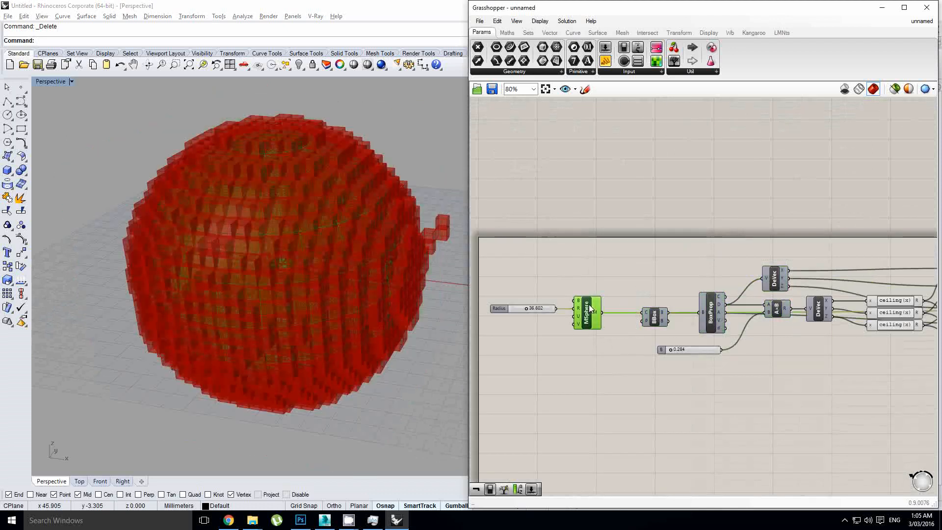
middle_click(589, 305)
left_click(620, 276)
Examine the voxelised sphere from several sides and up close at the stray boxes beside it.
right_click_drag(344, 251, 279, 363)
scroll(377, 249, "up", 7)
scroll(248, 262, "down", 8)
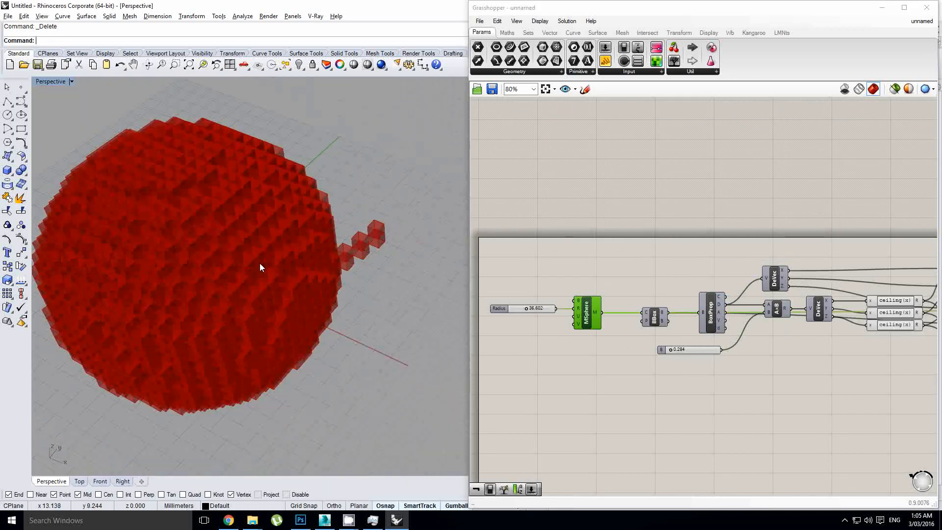
right_click_drag(260, 267, 362, 263)
scroll(357, 263, "up", 8)
scroll(352, 265, "down", 8)
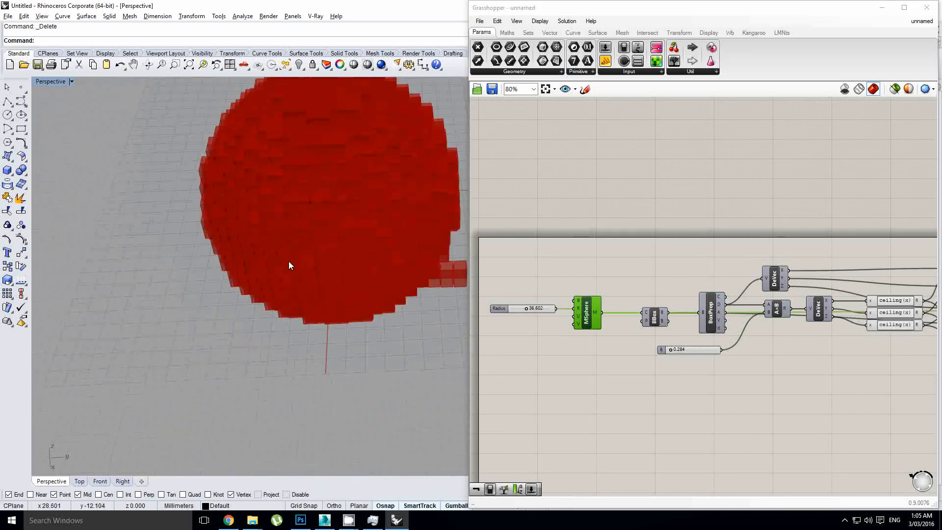
right_click_drag(421, 273, 339, 249, "shift")
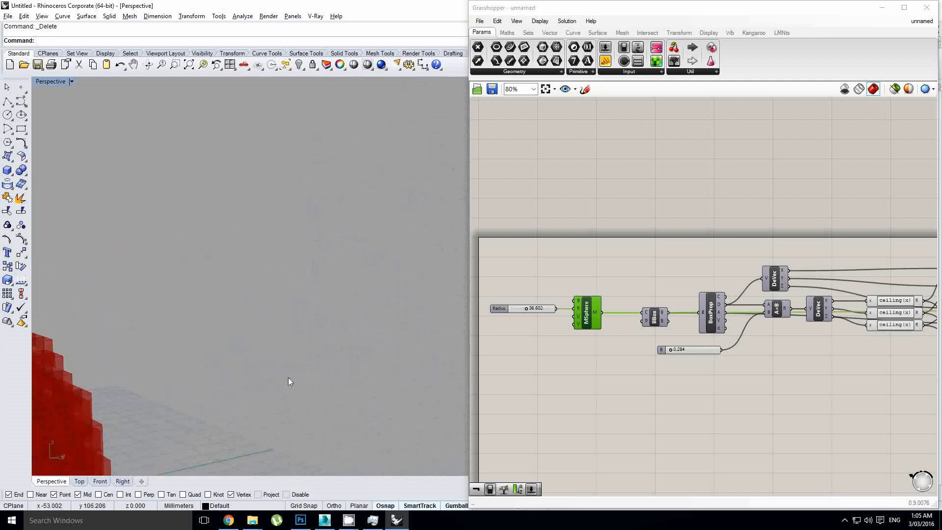
right_click_drag(287, 377, 397, 192, "shift")
scroll(392, 201, "down", 3)
scroll(334, 311, "up", 5)
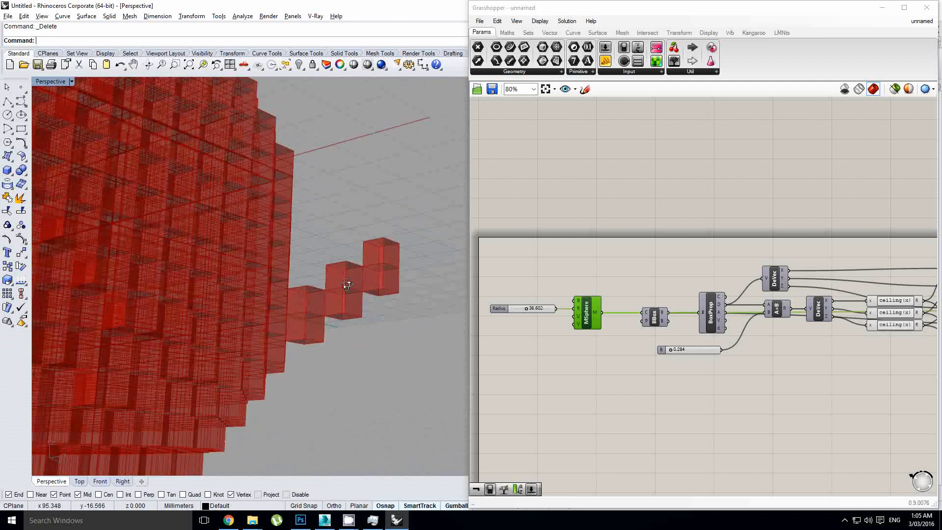
Inspect the Collision One|Many component's input wiring and compare it with the stray boxes in the viewport.
right_click_drag(644, 326, 587, 327)
scroll(587, 323, "down", 3)
scroll(740, 328, "up", 6)
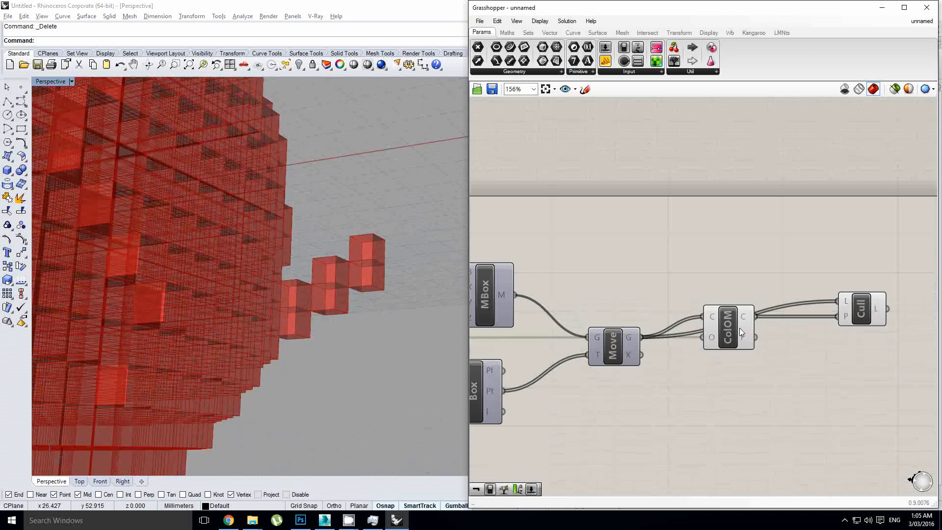
left_click(731, 326)
right_click_drag(352, 281, 372, 306)
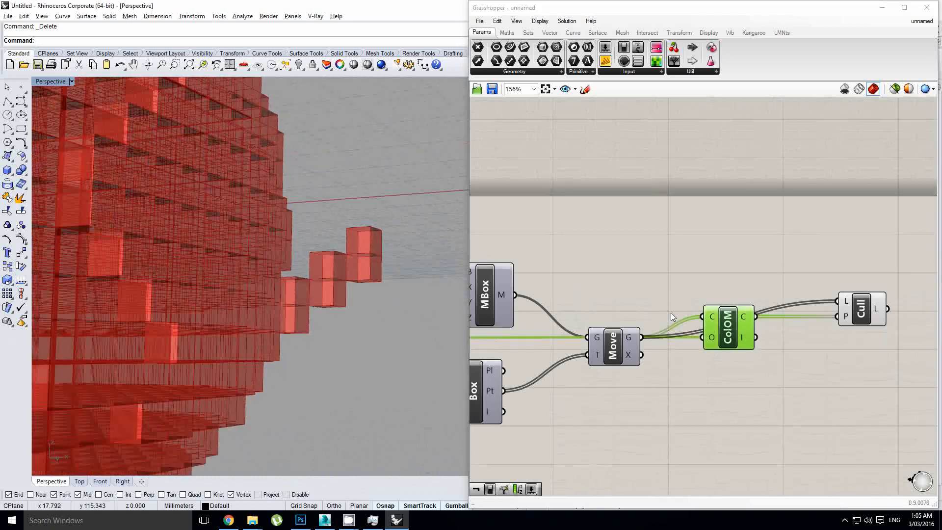
scroll(743, 334, "up", 2)
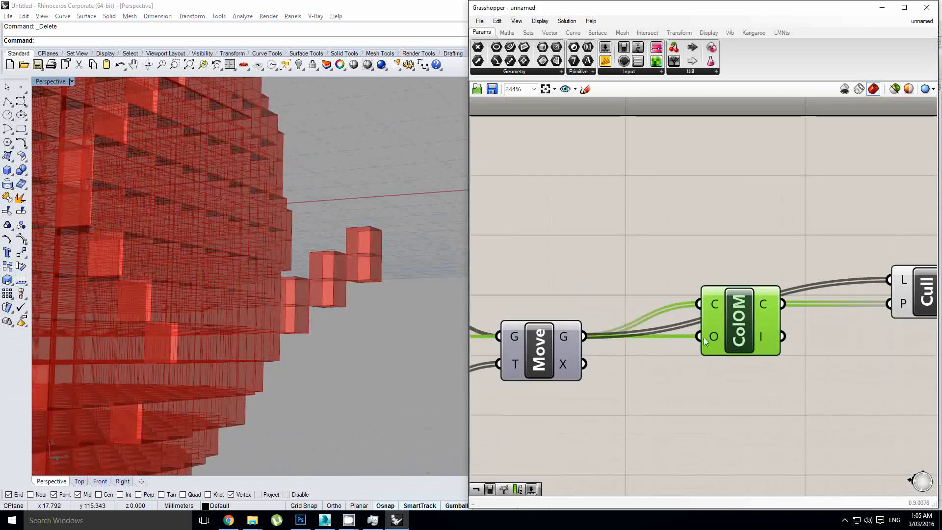
scroll(323, 299, "down", 18)
right_click_drag(307, 278, 297, 338)
scroll(296, 309, "up", 6)
Set the slider feeding the multiplication's B input to 0.25.
right_click_drag(565, 294, 852, 240)
scroll(751, 279, "down", 8)
middle_click(860, 304)
scroll(824, 304, "up", 5)
scroll(852, 240, "down", 3)
right_click_drag(495, 326, 672, 288)
scroll(672, 287, "up", 1)
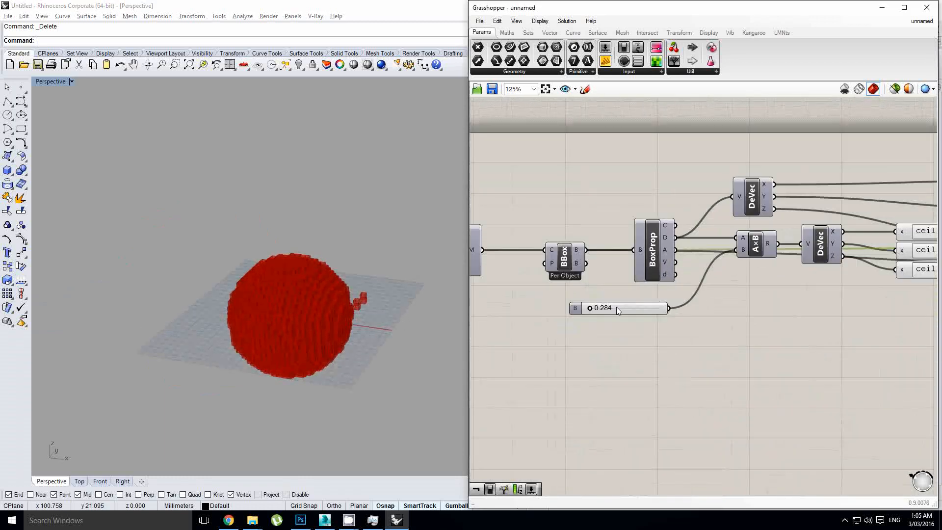
left_click(616, 307)
scroll(616, 308, "up", 4)
double_click(616, 307)
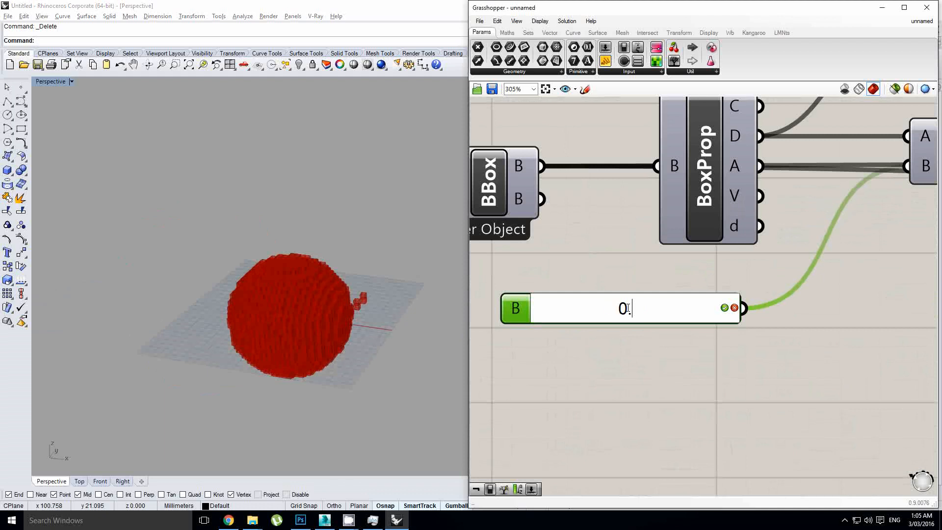
type("0.25")
key("Return")
Examine the regenerated voxels near the stray boxes and check the Mesh Sphere component that feeds them.
left_click(369, 307)
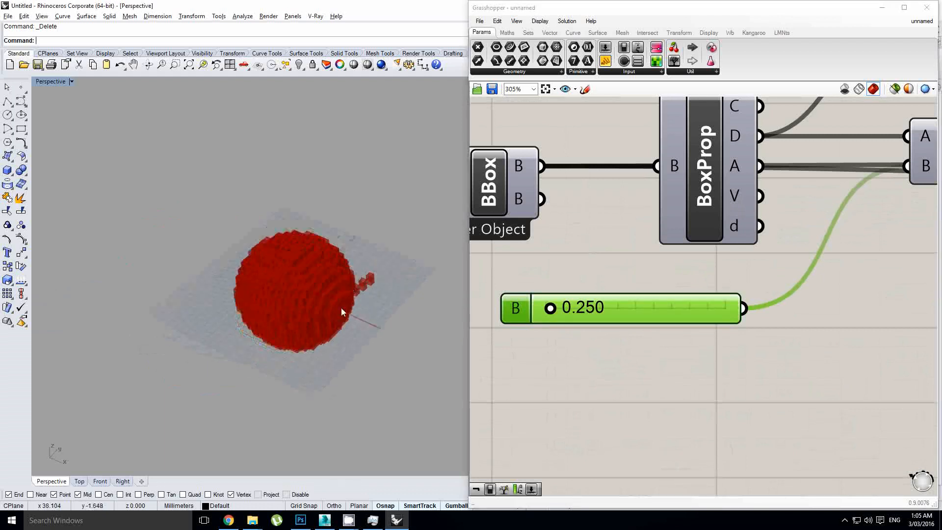
scroll(340, 308, "up", 10)
right_click_drag(346, 281, 331, 341)
right_click_drag(345, 222, 332, 309, "shift")
scroll(353, 290, "down", 5)
right_click_drag(562, 252, 746, 302)
scroll(722, 283, "down", 7)
scroll(746, 301, "up", 5)
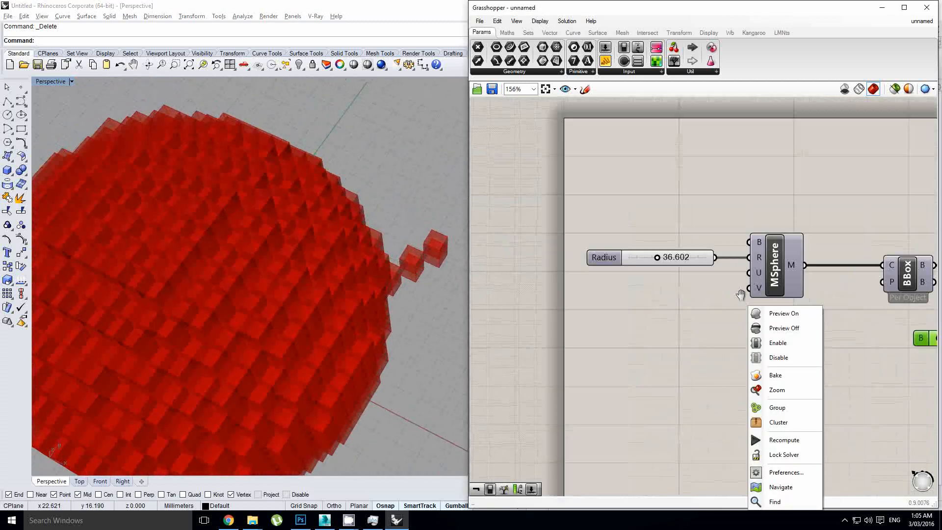
left_click(758, 271)
right_click_drag(383, 281, 391, 258, "shift")
right_click_drag(707, 254, 670, 270)
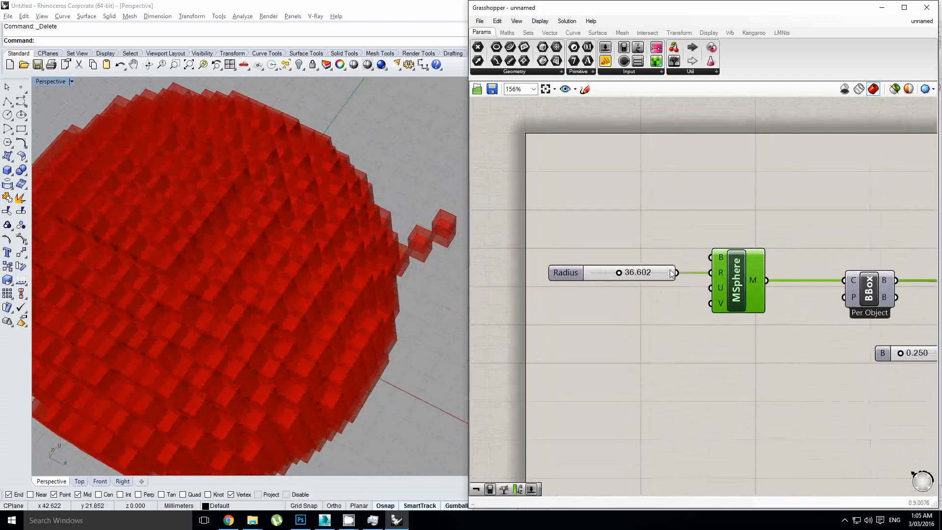
Add a Sphere component driven by the Radius slider and wire its output in place of the Mesh Sphere's.
double_click(718, 208)
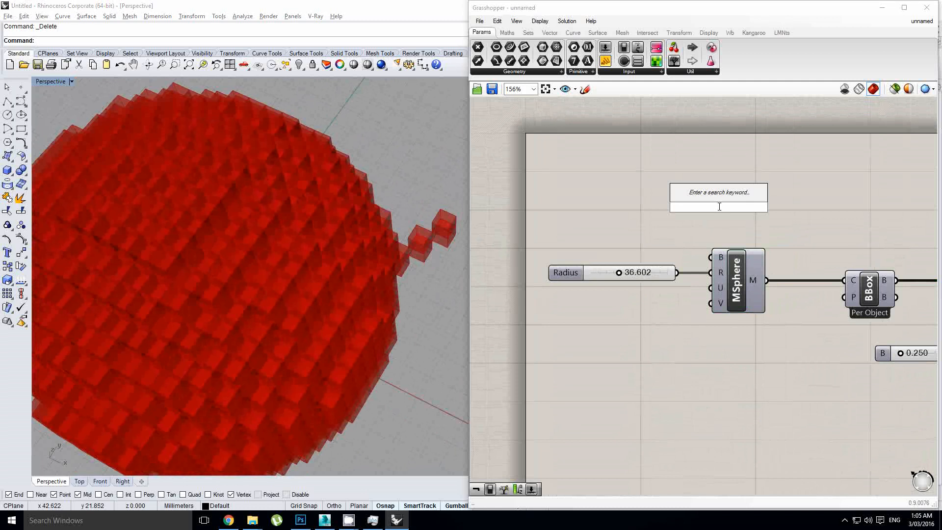
type("sphere")
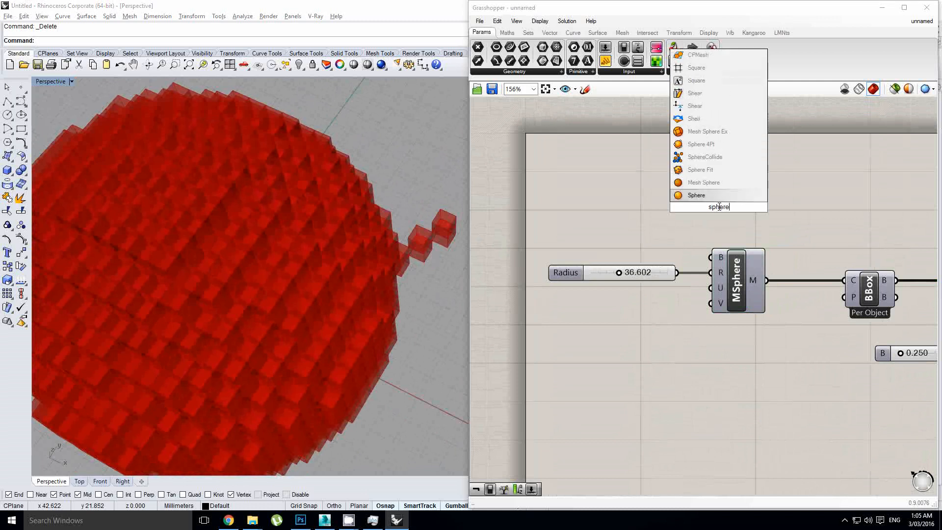
left_click(714, 195)
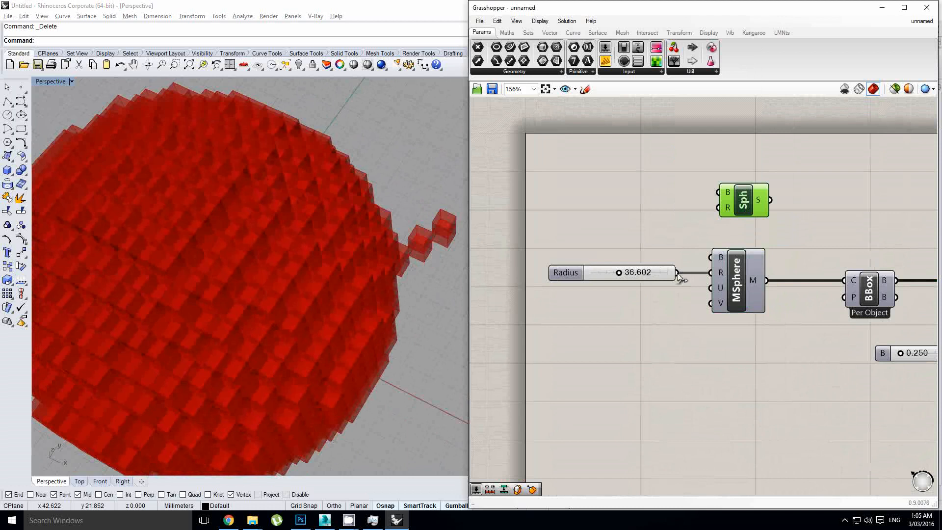
right_click_drag(797, 205, 706, 205)
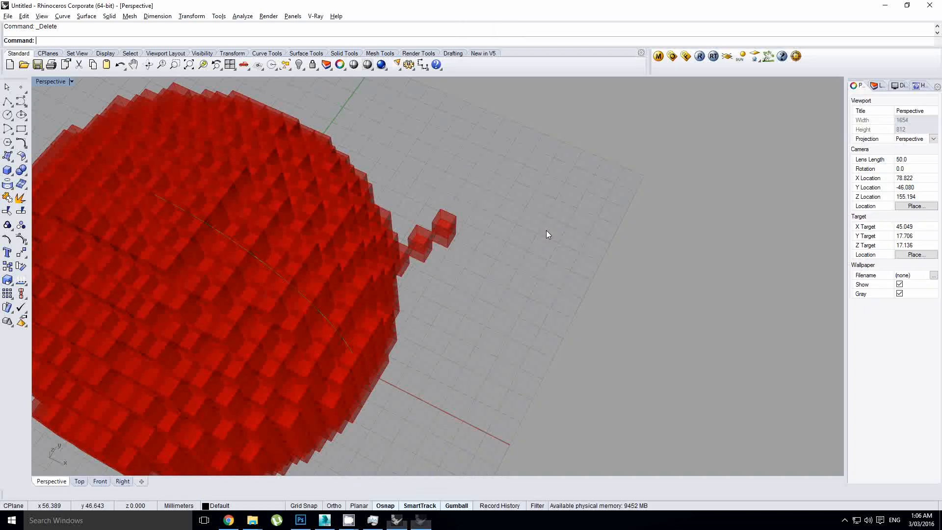
Examine the voxels generated from the new Sphere from the side, from above and up close.
right_click_drag(376, 323, 342, 198)
scroll(429, 258, "up", 7)
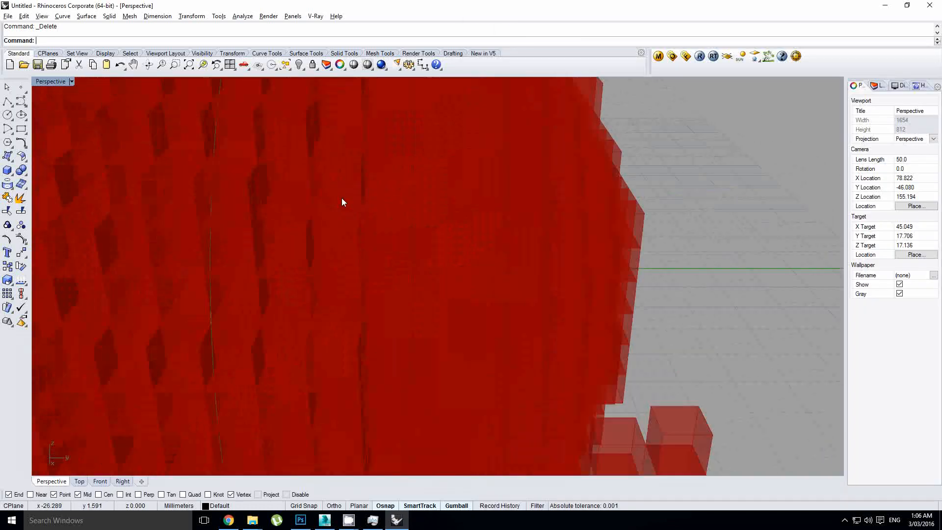
scroll(342, 199, "down", 8)
scroll(425, 293, "up", 8)
right_click_drag(426, 293, 528, 286)
scroll(528, 286, "down", 11)
right_click_drag(287, 273, 311, 346)
scroll(355, 252, "down", 5)
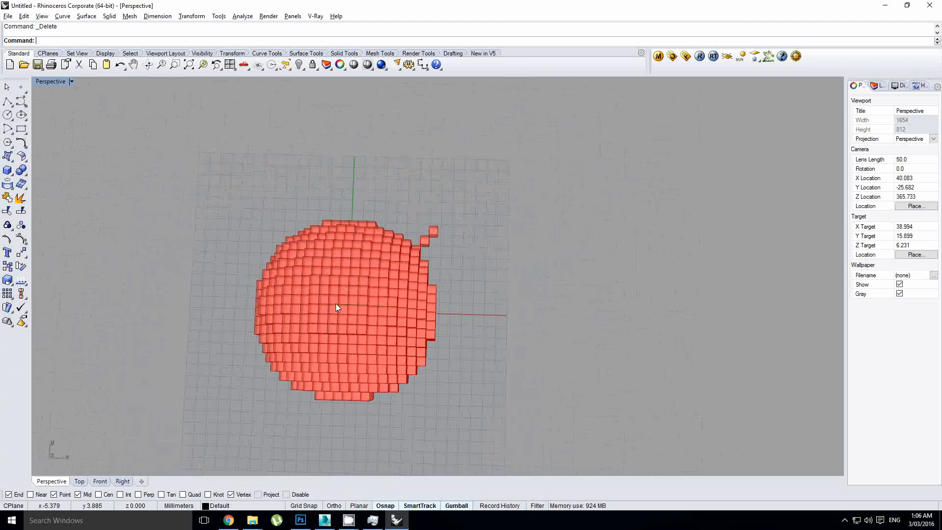
scroll(335, 303, "up", 10)
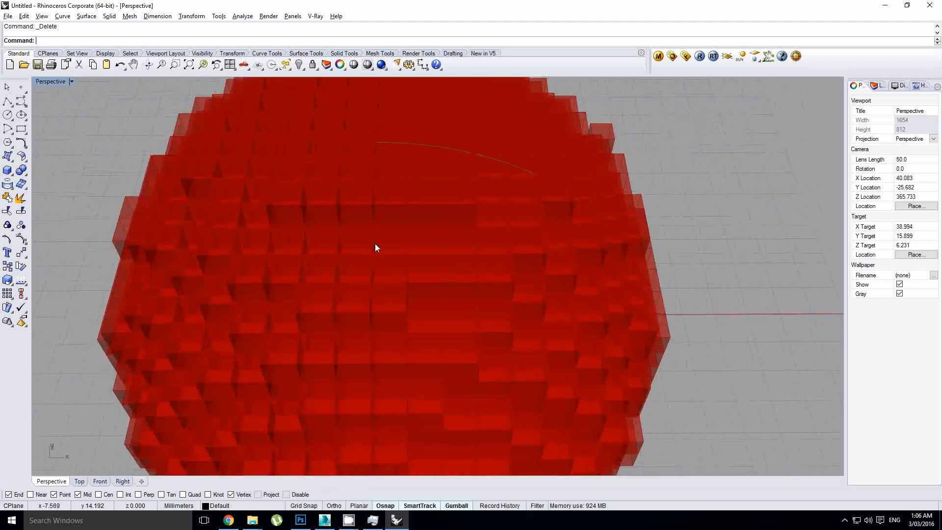
scroll(375, 243, "down", 8)
right_click_drag(375, 243, 362, 200)
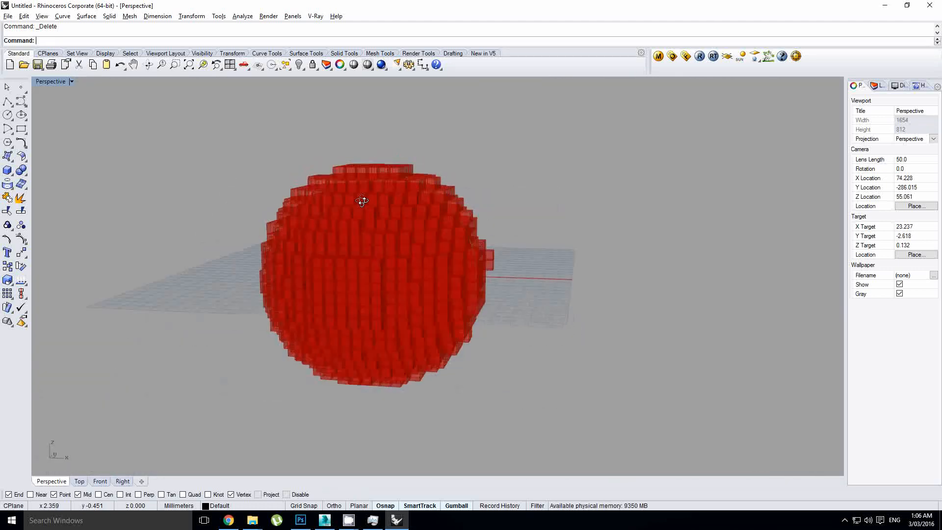
scroll(362, 200, "up", 2)
Return to the Grasshopper definition and inspect the Cull Pattern and Collision One|Many components.
right_click(635, 49)
left_click(785, 202)
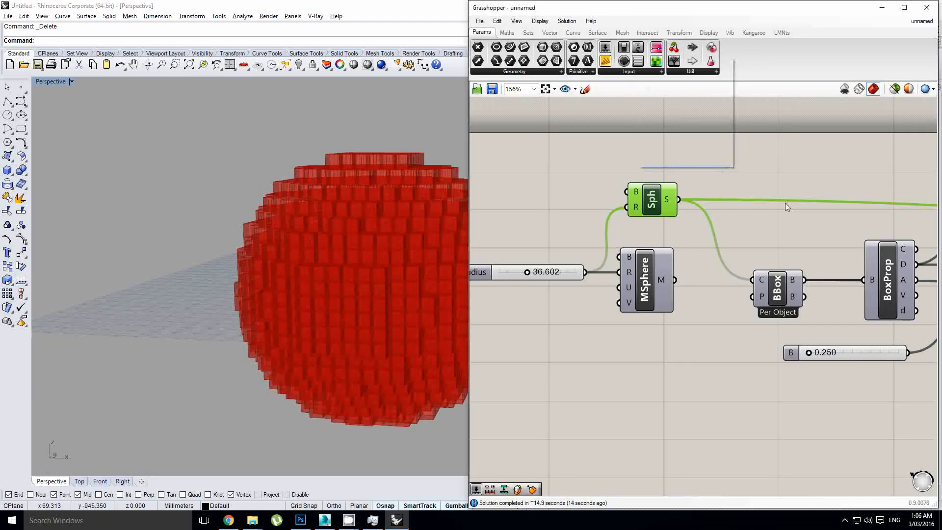
right_click_drag(784, 202, 602, 214)
scroll(601, 214, "down", 6)
right_click_drag(831, 236, 777, 239)
scroll(858, 230, "up", 8)
right_click_drag(858, 230, 773, 243)
left_click(773, 243)
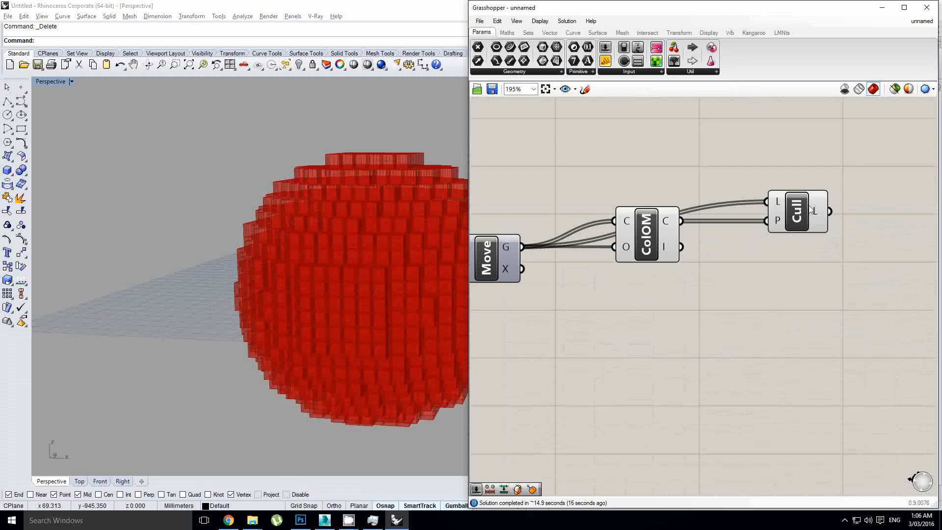
left_click(794, 212)
left_click(649, 232)
right_click_drag(650, 233, 701, 235)
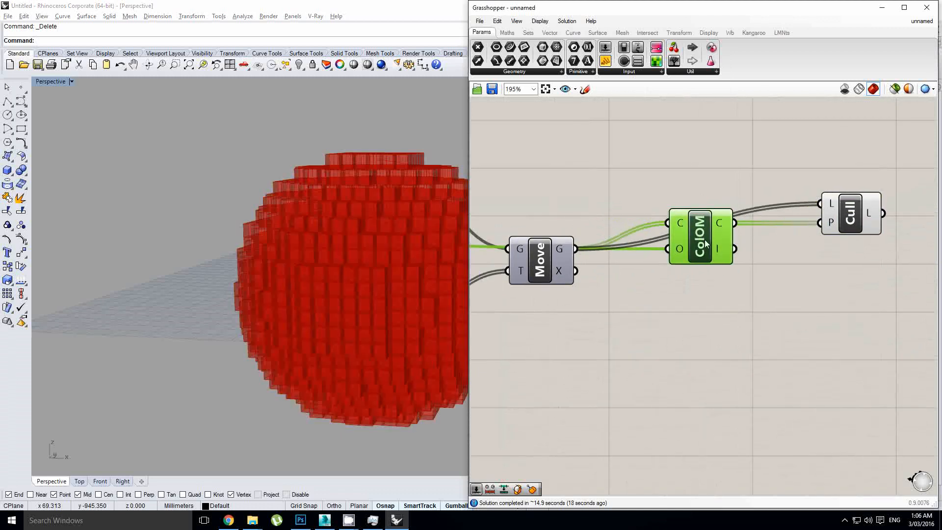
Orbit around the voxelised sphere to check its surface and the stray boxes outside it.
right_click_drag(317, 240, 278, 249)
scroll(354, 254, "up", 4)
scroll(361, 244, "down", 6)
scroll(353, 246, "up", 2)
right_click_drag(353, 245, 205, 282)
scroll(205, 282, "up", 3)
right_click_drag(306, 323, 318, 279, "shift")
left_click_drag(467, 316, 466, 316)
scroll(436, 272, "down", 5)
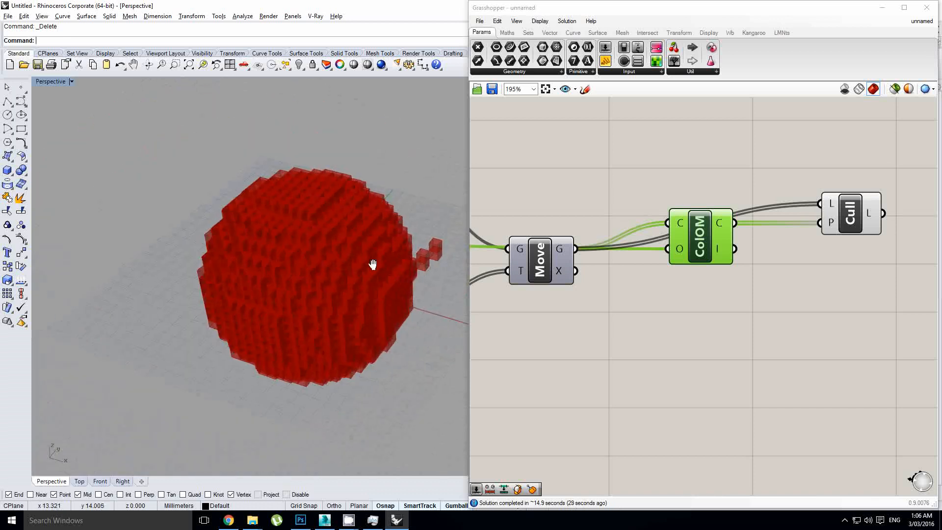
right_click_drag(373, 265, 322, 246)
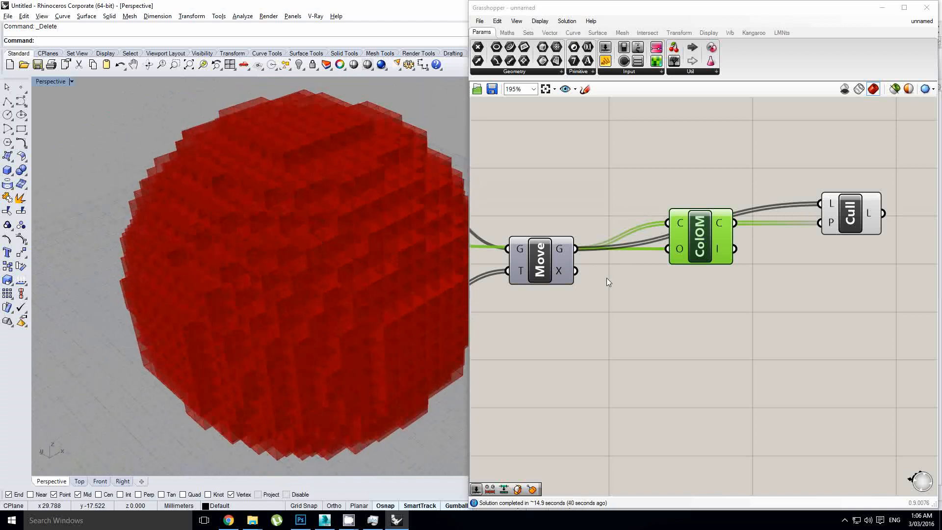
right_click_drag(608, 273, 615, 282)
right_click_drag(328, 277, 277, 267)
scroll(320, 279, "down", 2)
scroll(268, 254, "up", 2)
scroll(780, 283, "down", 1)
Delete the Collision One|Many and Cull Pattern components after the Move component.
right_click_drag(778, 279, 725, 290)
scroll(717, 291, "down", 1)
scroll(714, 292, "up", 1)
left_click(714, 293)
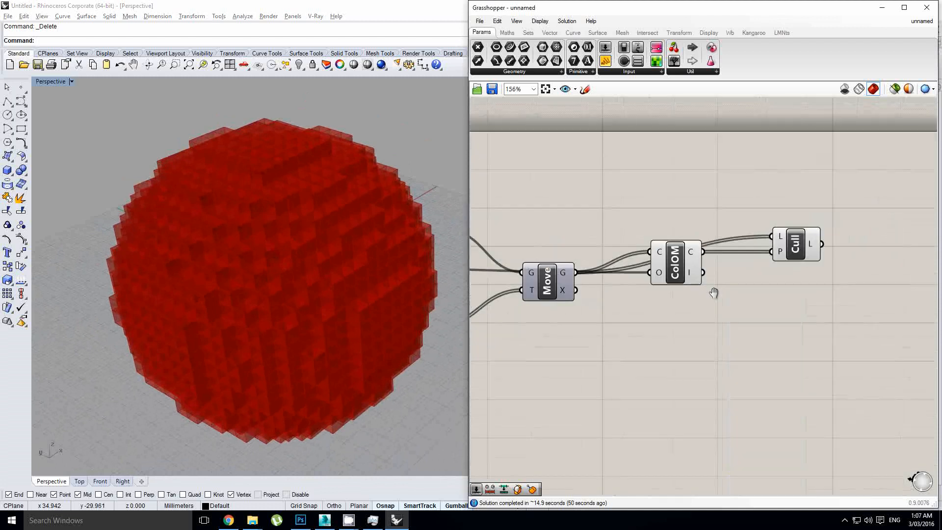
right_click_drag(824, 297, 838, 299)
scroll(836, 299, "down", 1)
left_click_drag(827, 310, 695, 233)
right_click_drag(671, 252, 737, 255)
left_click(702, 240)
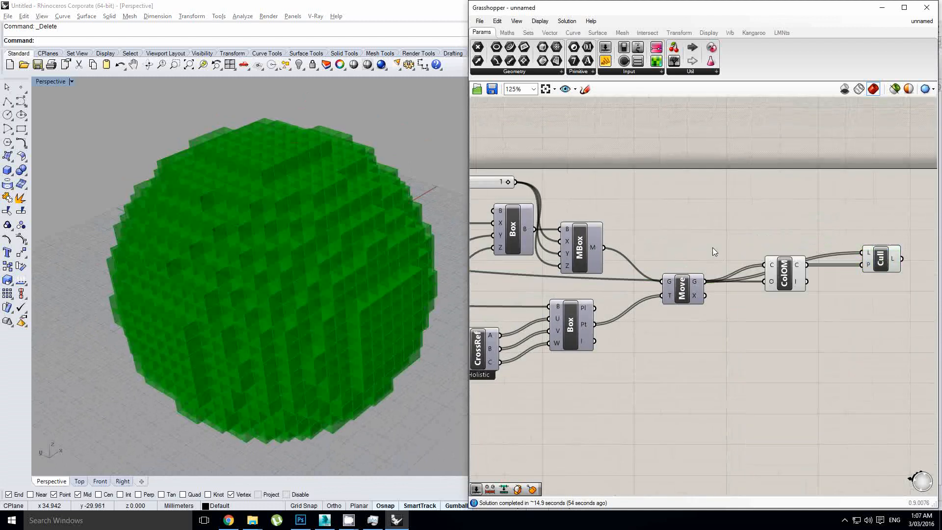
left_click_drag(897, 322, 728, 234)
key("Delete")
Reconnect the Mesh Sphere's output to the Bounding Box content input in place of the Sphere's.
right_click_drag(688, 258, 833, 256)
scroll(782, 254, "down", 5)
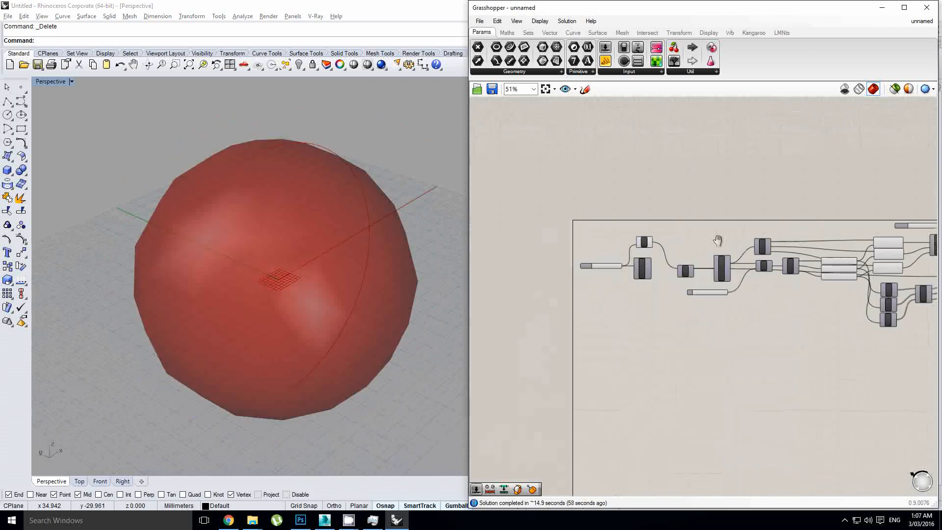
scroll(642, 273, "up", 5)
scroll(697, 269, "down", 4)
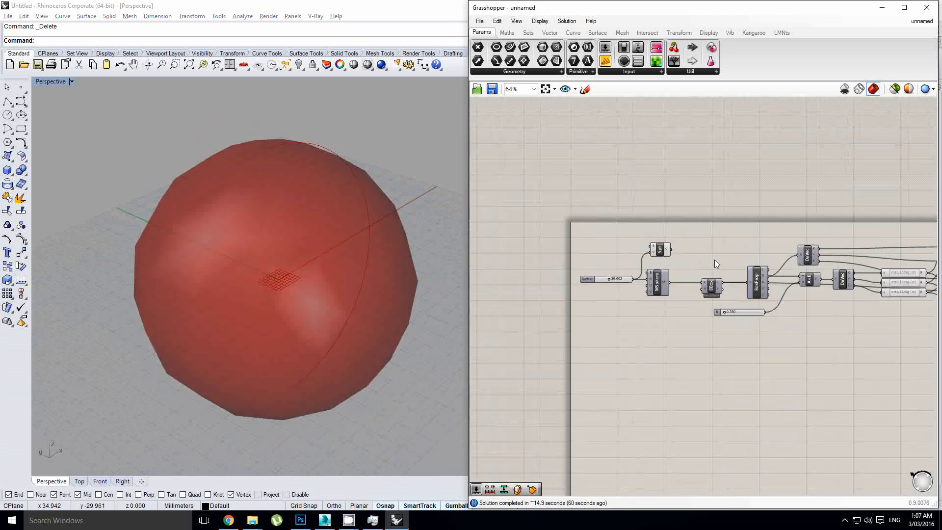
Place the Move component farther away from the Mesh Box and Evaluate Box components to make room between them.
scroll(737, 271, "up", 1)
right_click_drag(817, 256, 601, 260)
right_click_drag(769, 265, 498, 258)
right_click_drag(689, 278, 675, 268)
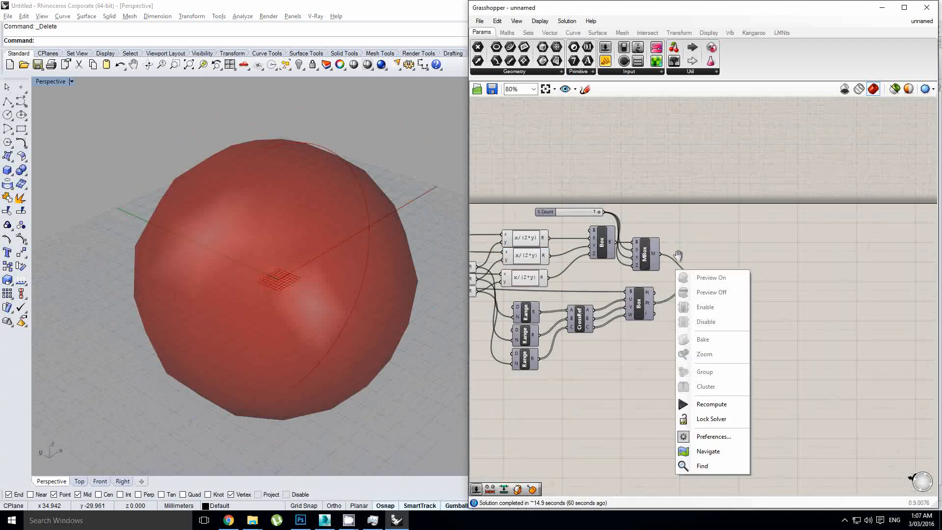
left_click(679, 254)
scroll(681, 254, "up", 1)
left_click_drag(718, 292, 824, 289)
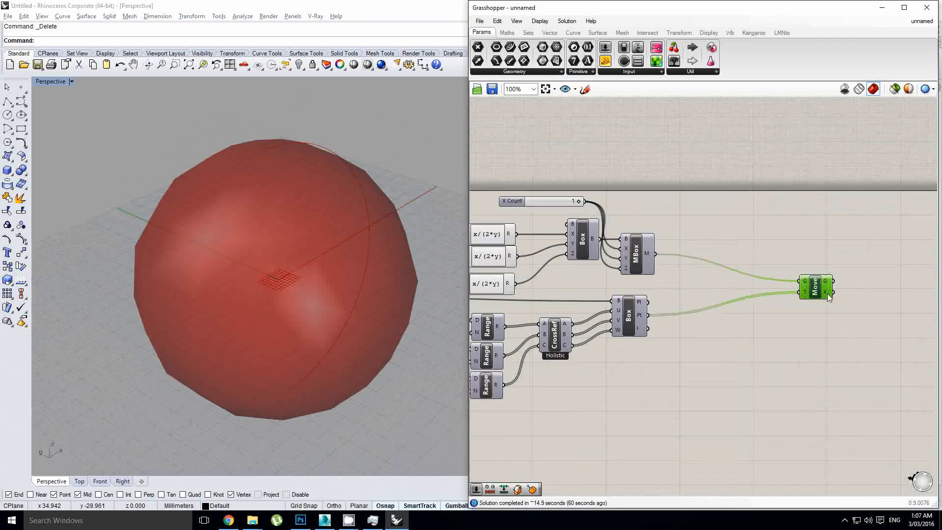
right_click_drag(591, 279, 700, 281)
right_click(700, 281)
left_click(816, 290)
right_click_drag(816, 290, 686, 291)
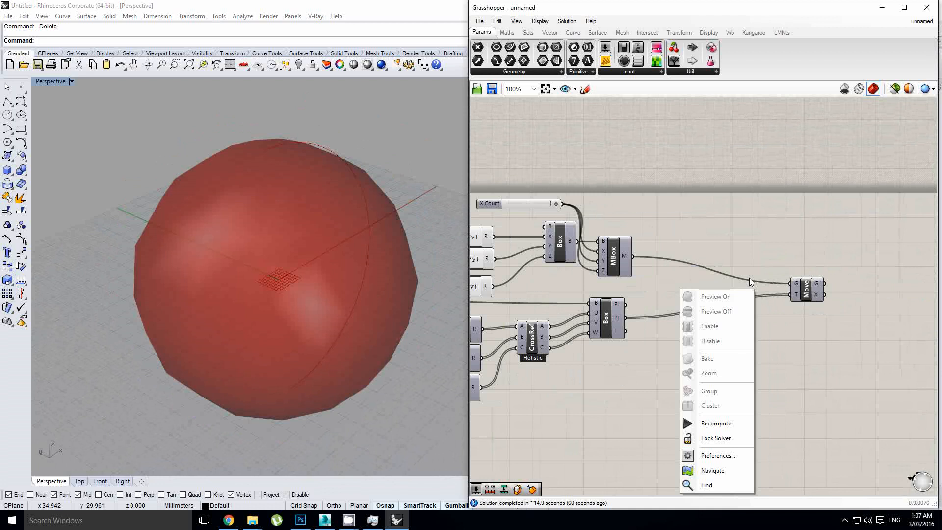
Shift the Move component further along the canvas to widen the gap after Mesh Box and Evaluate Box.
left_click(792, 288)
left_click_drag(791, 288, 746, 287)
right_click_drag(690, 310, 680, 308)
left_click(738, 287)
left_click_drag(740, 287, 908, 291)
left_click(645, 304)
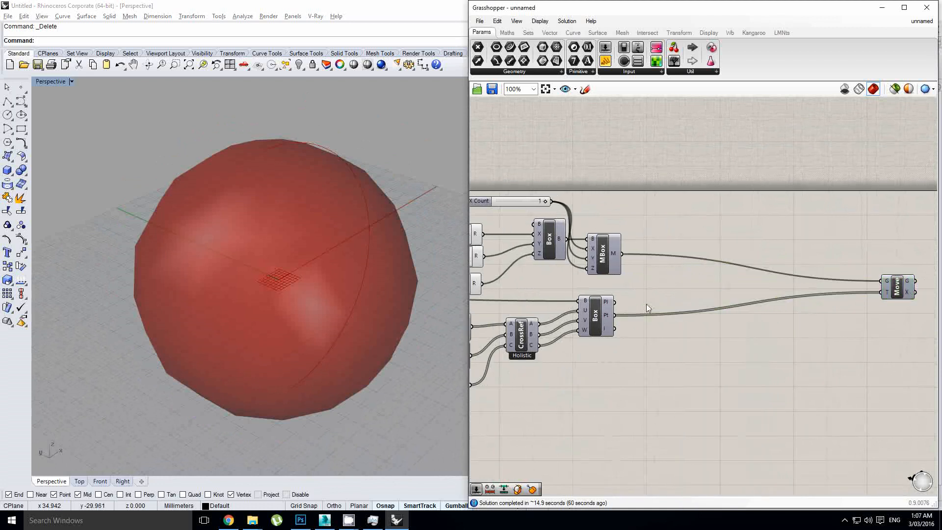
Add a Distance component between Evaluate Box and Move, and wire Evaluate Box's Pt output to its A input.
right_click_drag(644, 309, 712, 310)
scroll(712, 310, "up", 1)
double_click(773, 310)
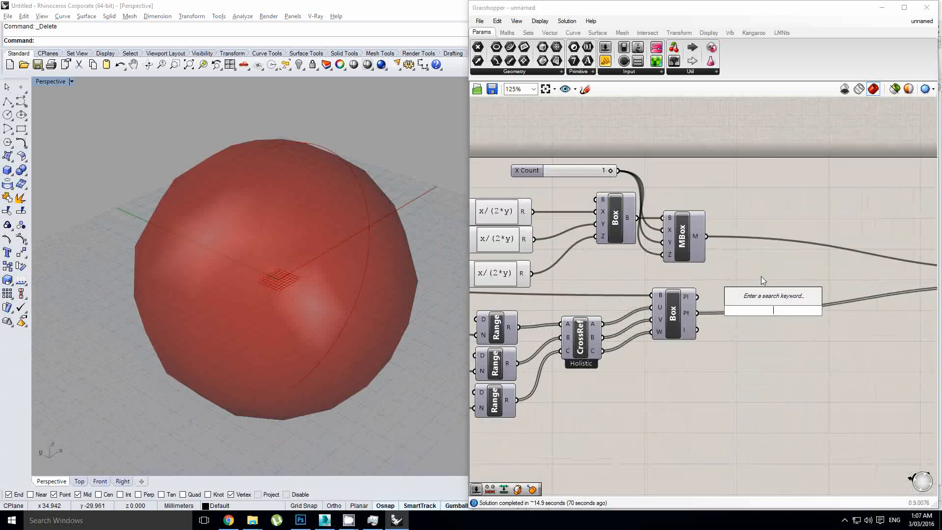
type("dist")
left_click(754, 298)
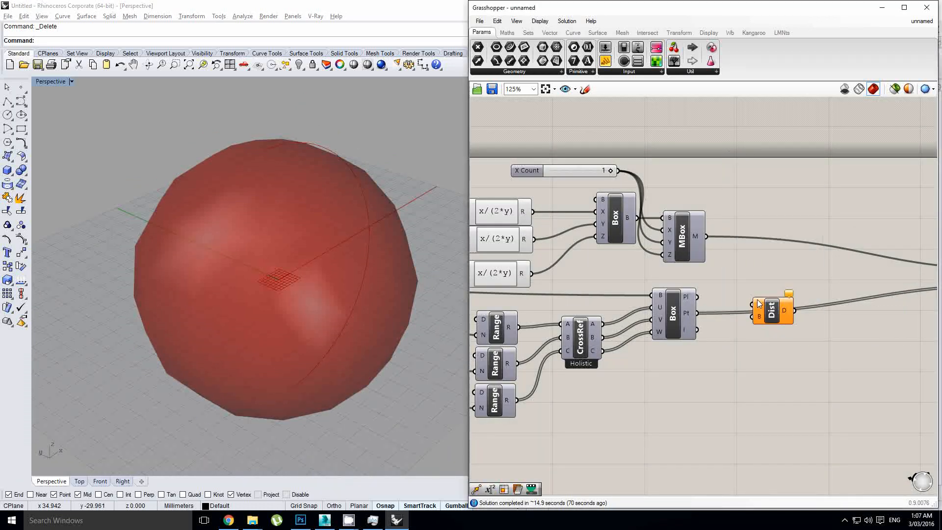
left_click_drag(734, 312, 808, 318)
scroll(809, 318, "down", 2)
right_click_drag(750, 314, 810, 319)
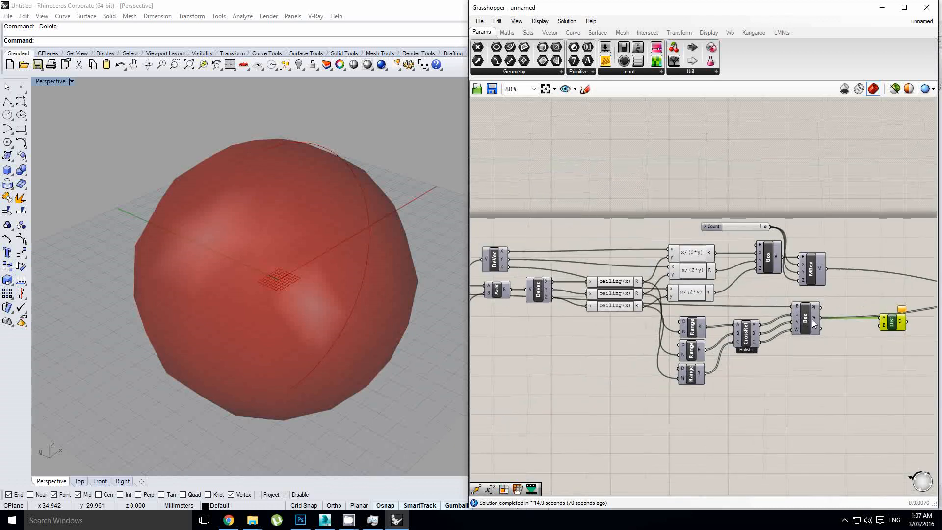
scroll(811, 320, "down", 3)
scroll(595, 285, "up", 2)
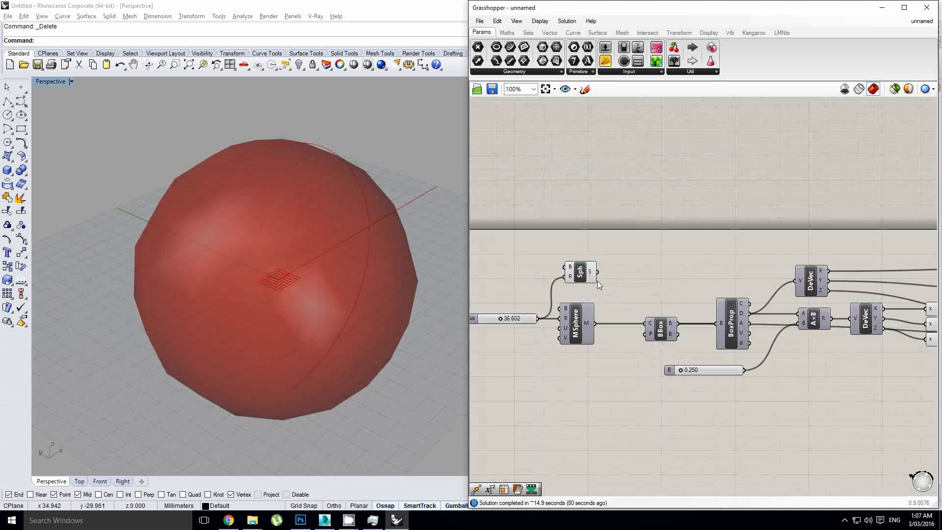
scroll(743, 291, "down", 4)
right_click_drag(744, 291, 630, 295)
scroll(631, 296, "up", 5)
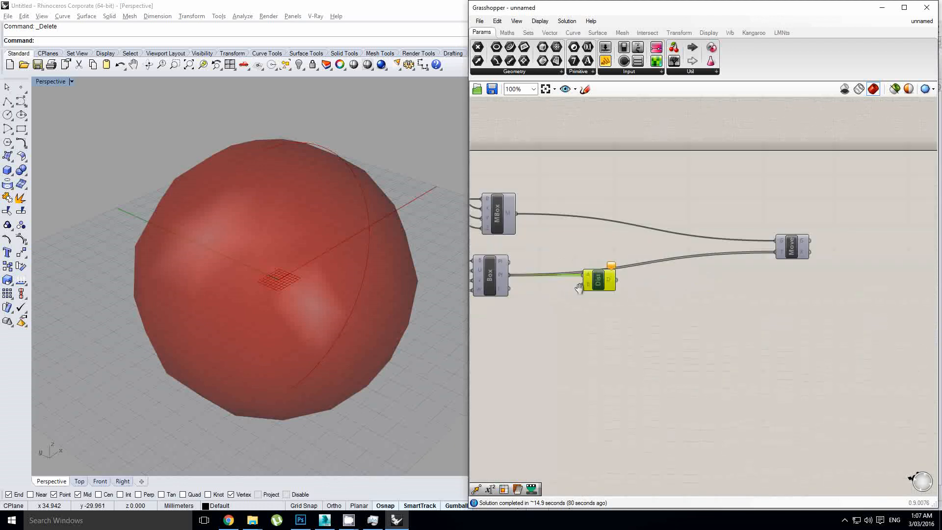
double_click(690, 273)
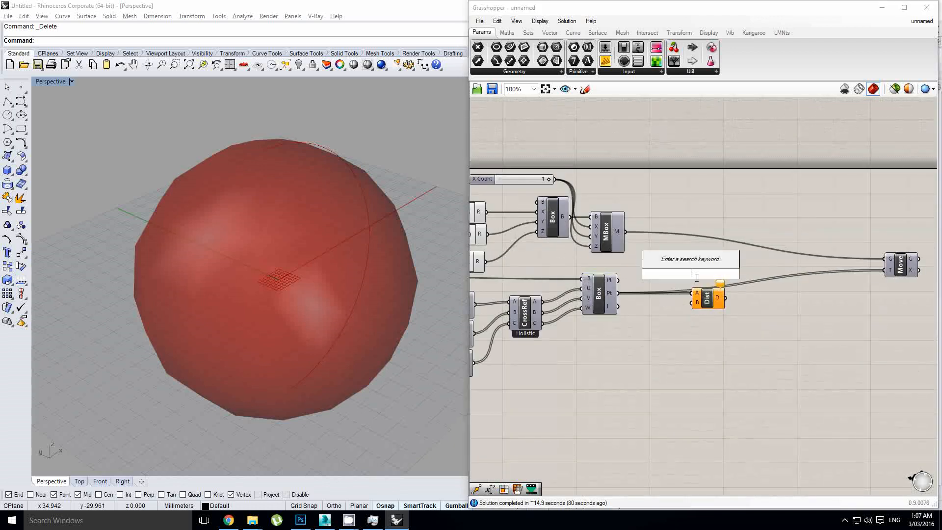
type("brep-c")
key("BackSpace")
type("sp")
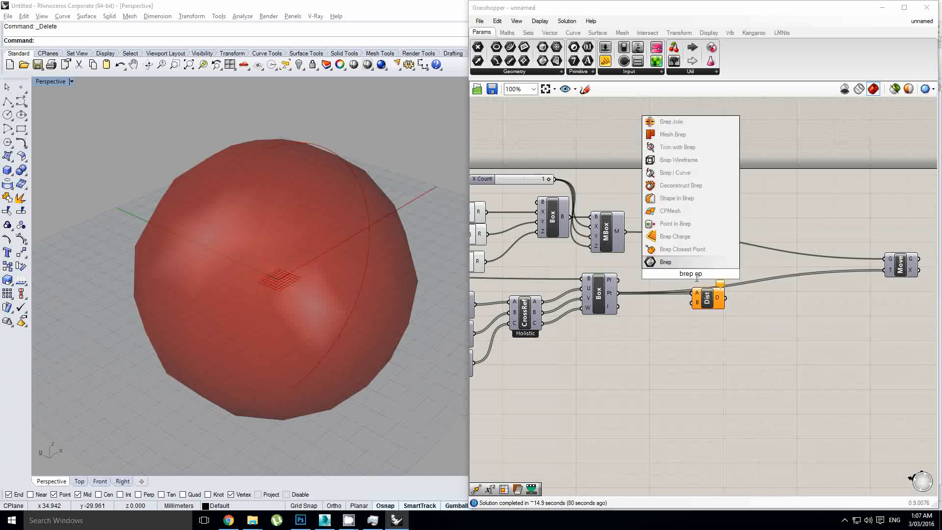
left_click(684, 250)
left_click_drag(694, 272, 704, 342)
scroll(704, 342, "up", 3)
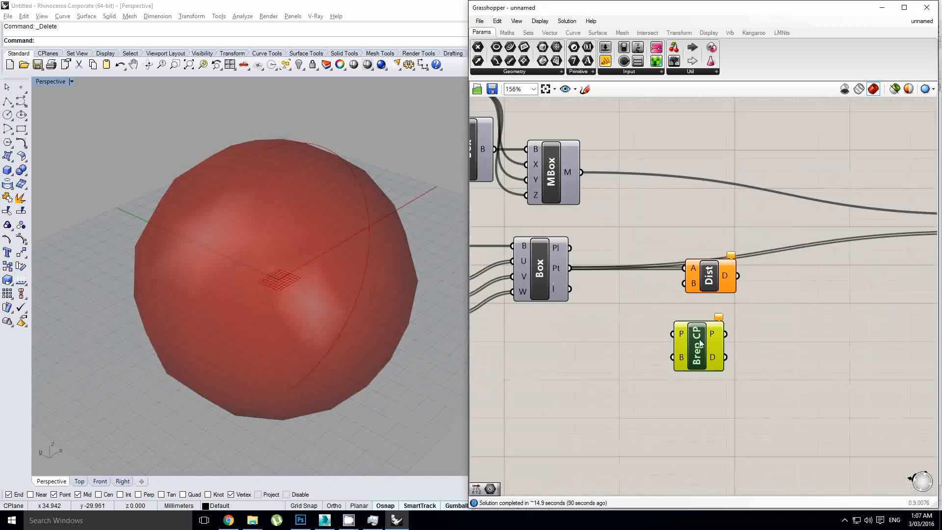
scroll(700, 343, "down", 2)
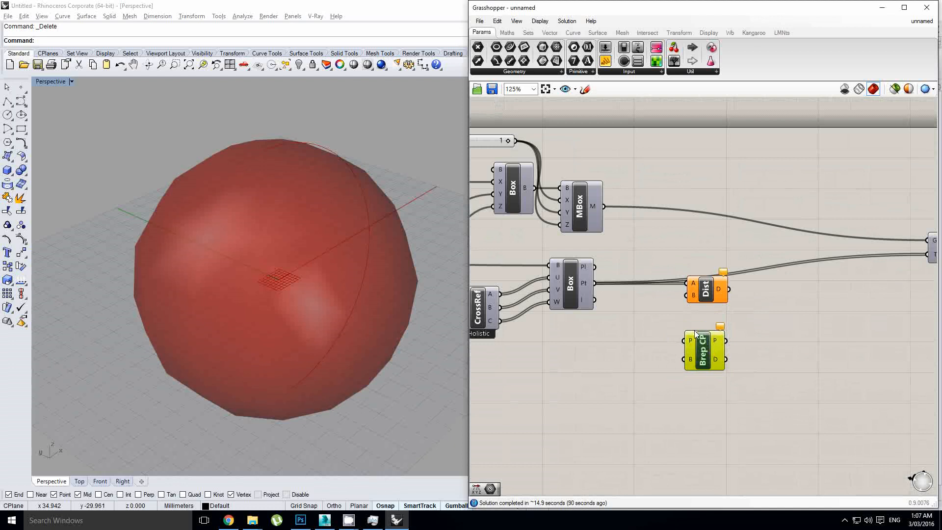
left_click_drag(705, 349, 709, 353)
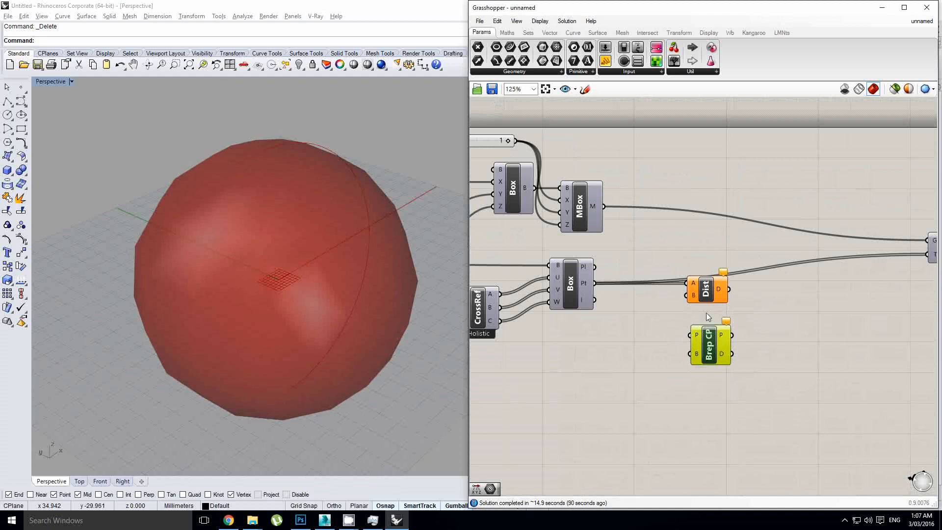
right_click_drag(667, 279, 869, 290)
scroll(739, 266, "down", 3)
right_click_drag(633, 263, 697, 274)
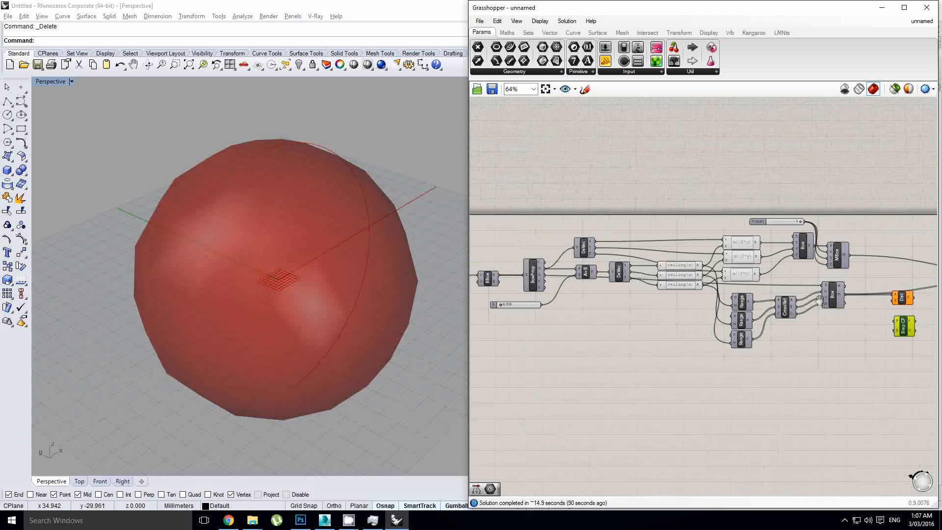
scroll(785, 314, "up", 3)
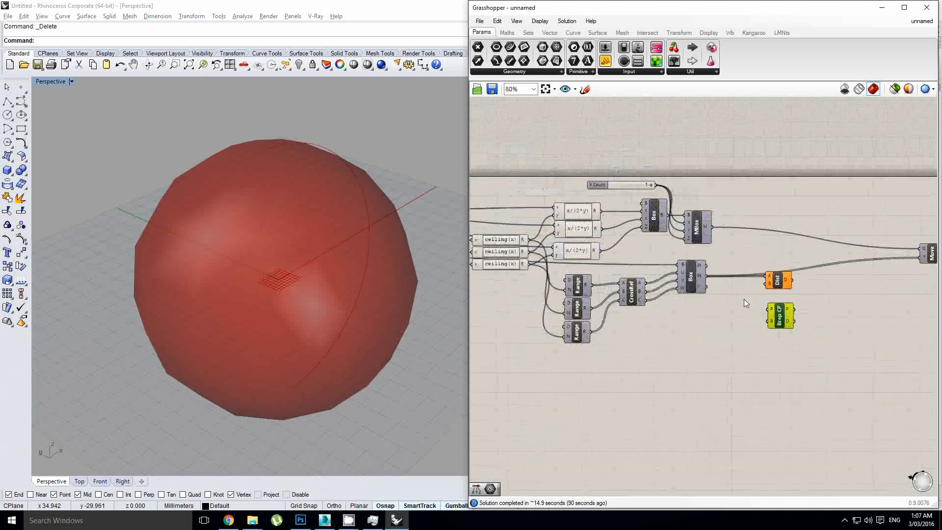
key("Delete")
Add a Mesh Closest Point component below Distance and connect Evaluate Box's Pt output to its P input.
double_click(785, 320)
type("mesh cp")
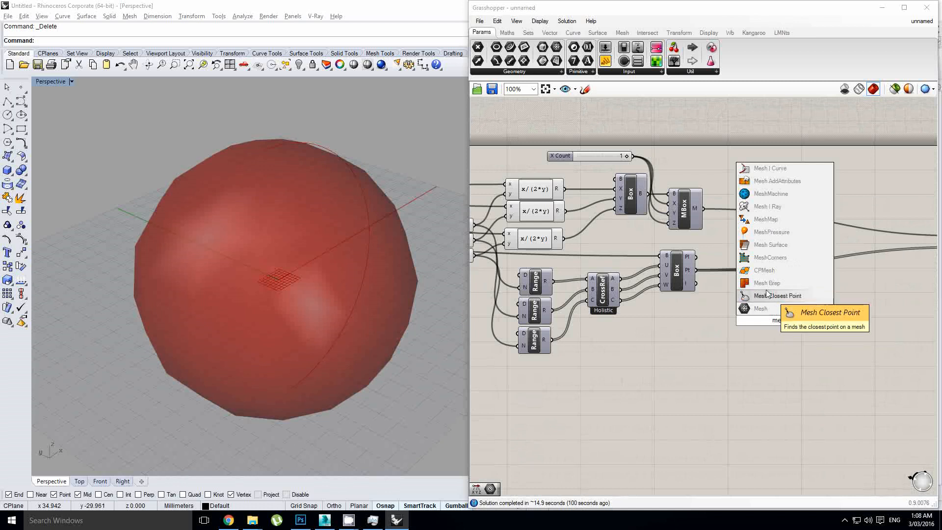
left_click(773, 295)
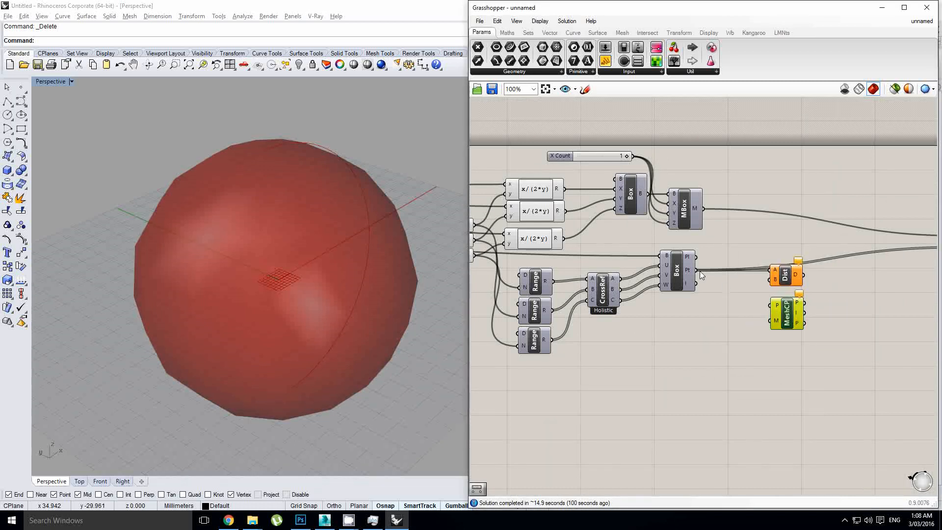
left_click_drag(695, 269, 777, 307)
left_click(777, 307)
Connect the Mesh Sphere's output to Mesh Closest Point's M input and highlight the closest points on the sphere.
scroll(778, 306, "down", 4)
right_click_drag(581, 262, 698, 270)
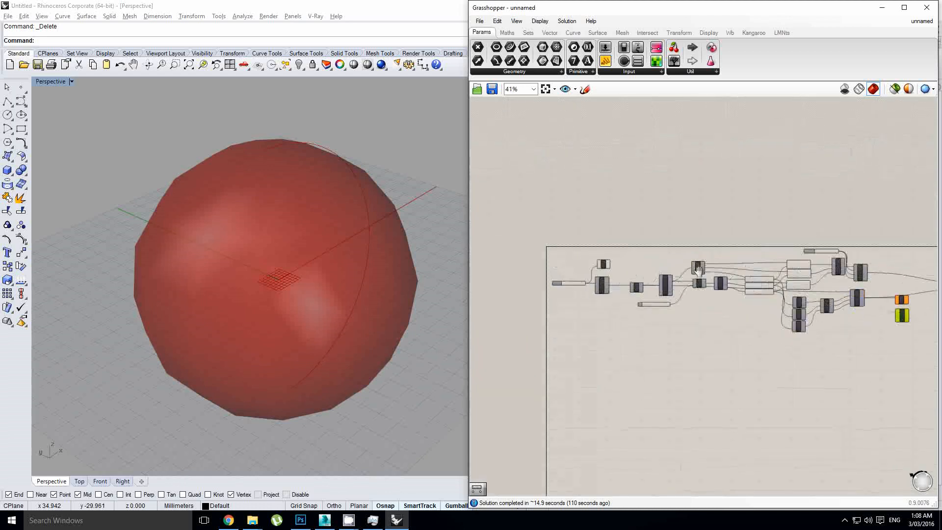
scroll(698, 269, "up", 5)
left_click(634, 299)
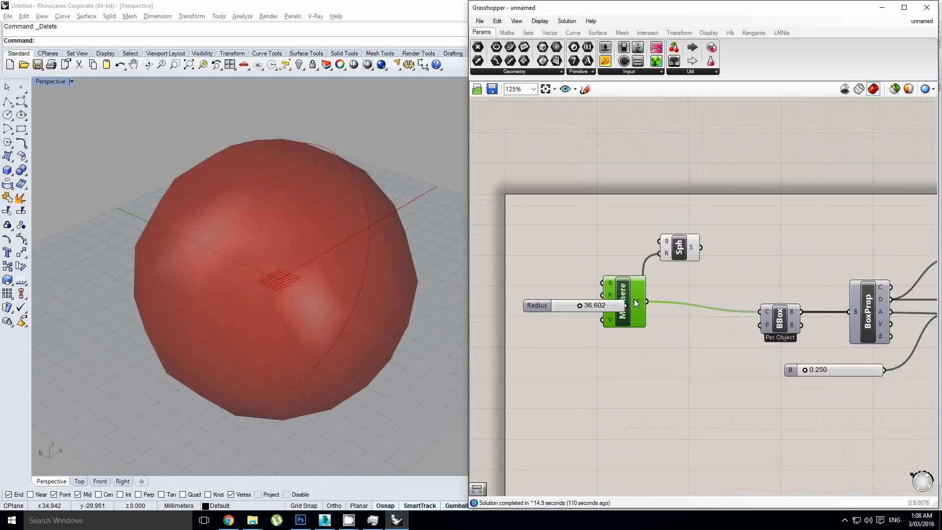
left_click_drag(697, 312, 784, 318)
scroll(695, 314, "down", 6)
scroll(763, 329, "up", 3)
scroll(769, 317, "up", 2)
scroll(784, 318, "up", 5)
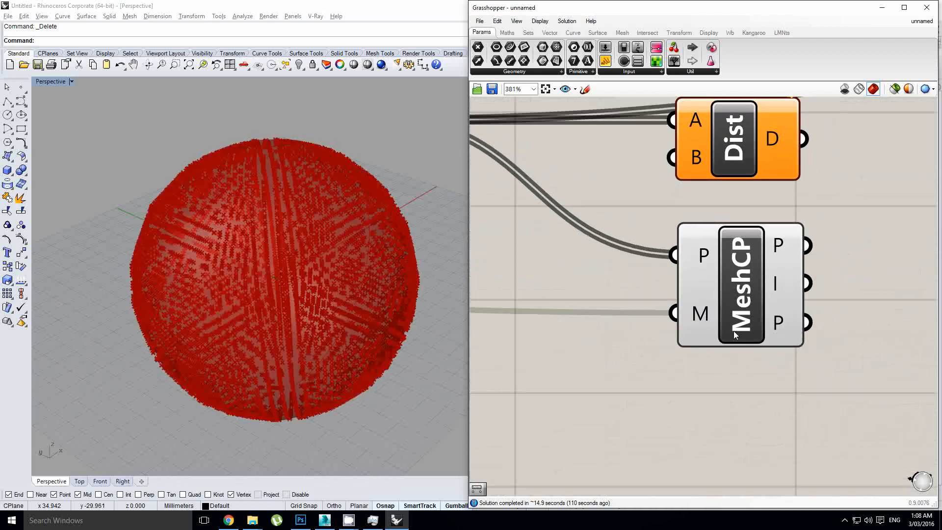
left_click(733, 330)
left_click(348, 303)
scroll(339, 265, "up", 5)
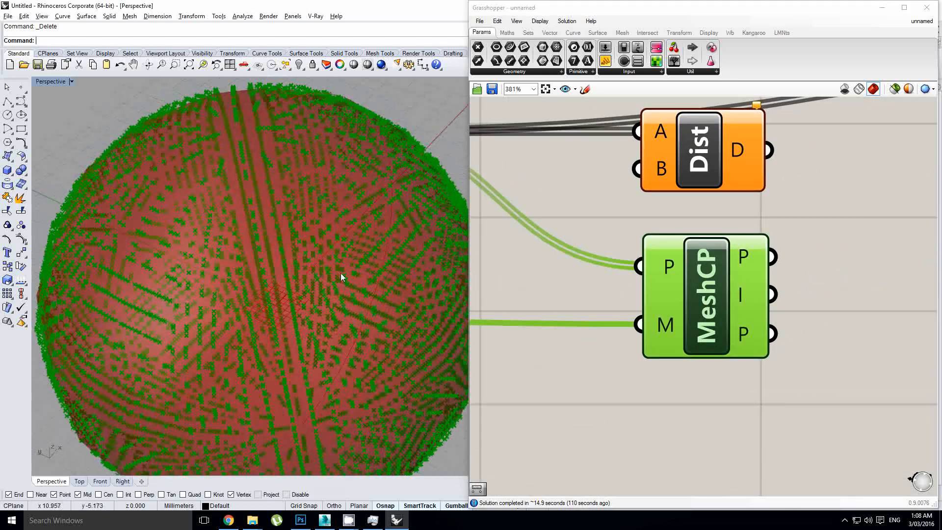
Reposition the Distance component so that it sits beyond Mesh Closest Point, leaving space for the wires.
right_click_drag(736, 220, 696, 245)
scroll(696, 245, "down", 5)
left_click_drag(661, 220, 765, 220)
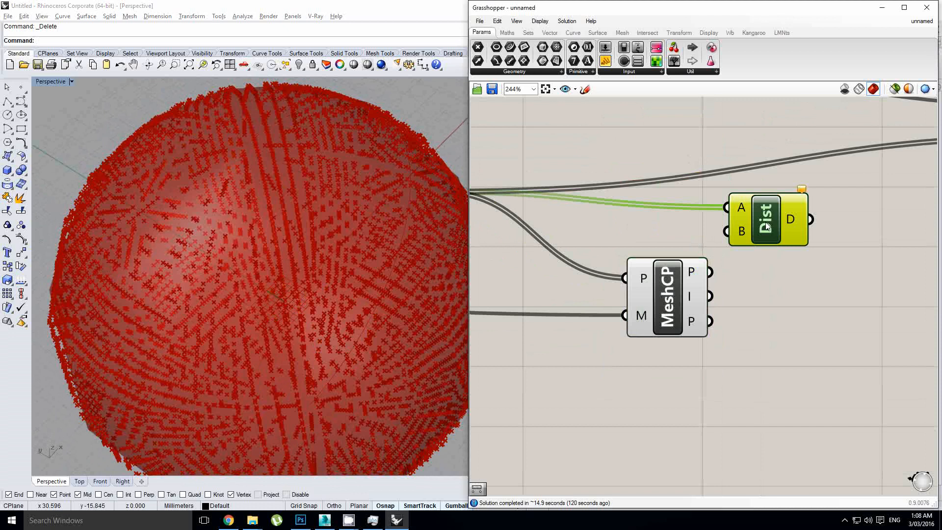
scroll(779, 278, "down", 2)
scroll(782, 277, "up", 2)
left_click_drag(782, 277, 791, 274)
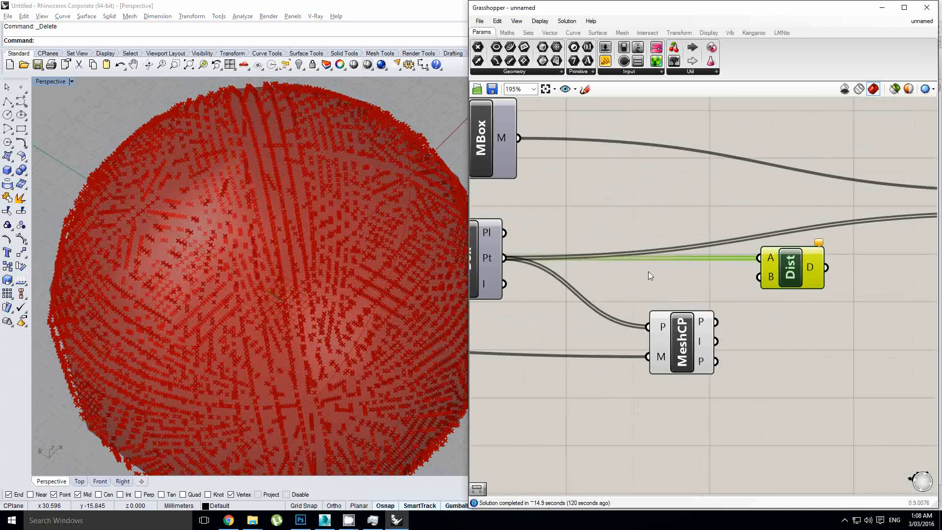
double_click(656, 261)
type("bre")
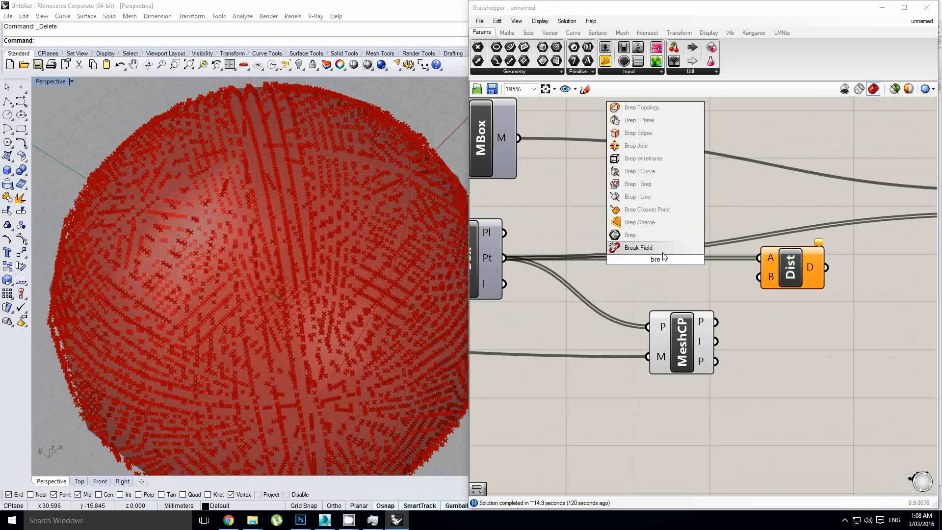
left_click(649, 211)
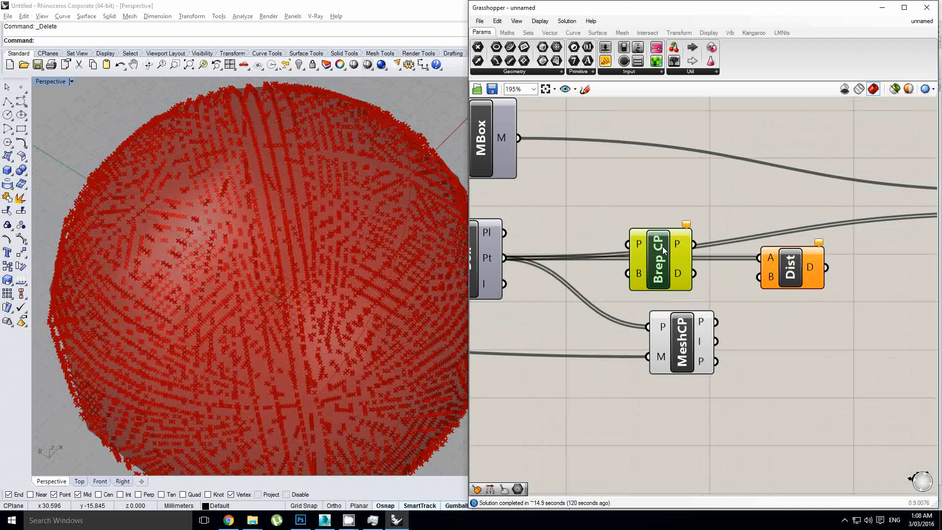
mouse_move(681, 273)
key("Delete")
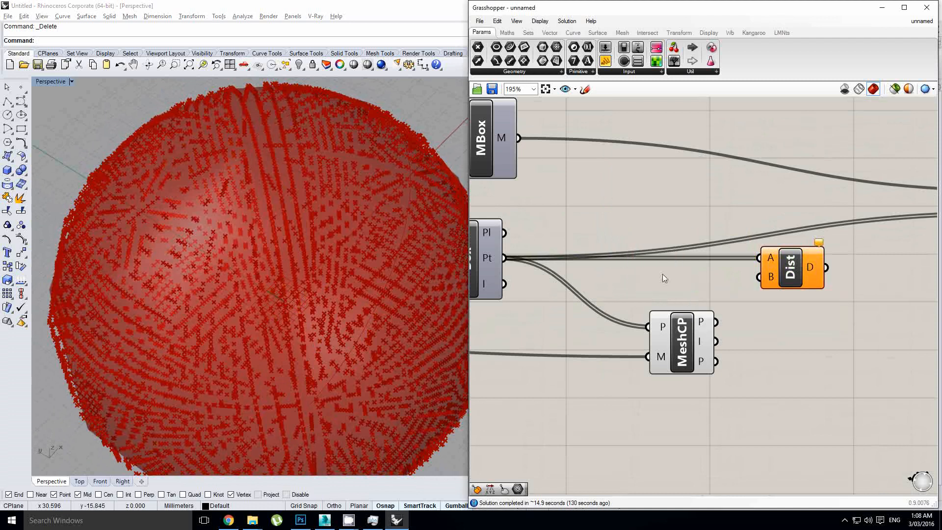
Feed Evaluate Box's Pt output into Distance's A input and Mesh Closest Point's first P output into B, checking the distances.
left_click_drag(506, 260, 760, 258)
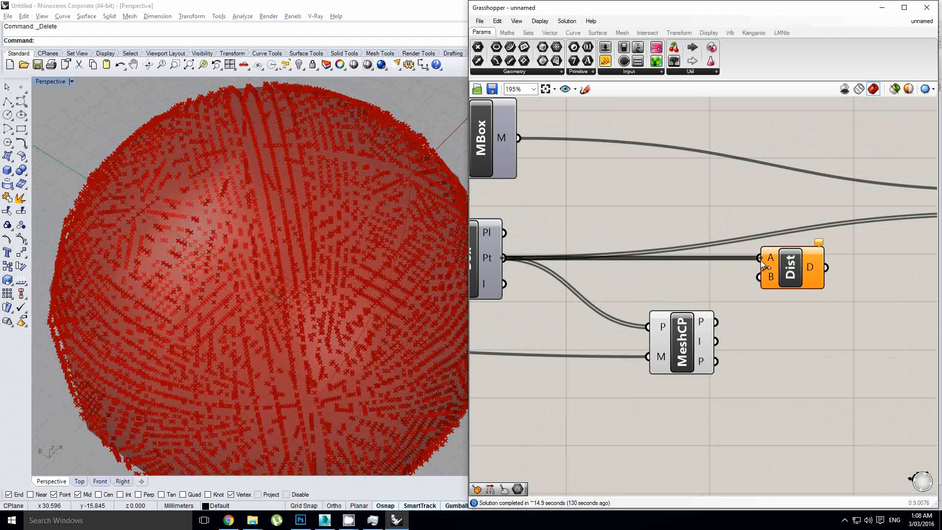
left_click_drag(716, 322, 759, 277)
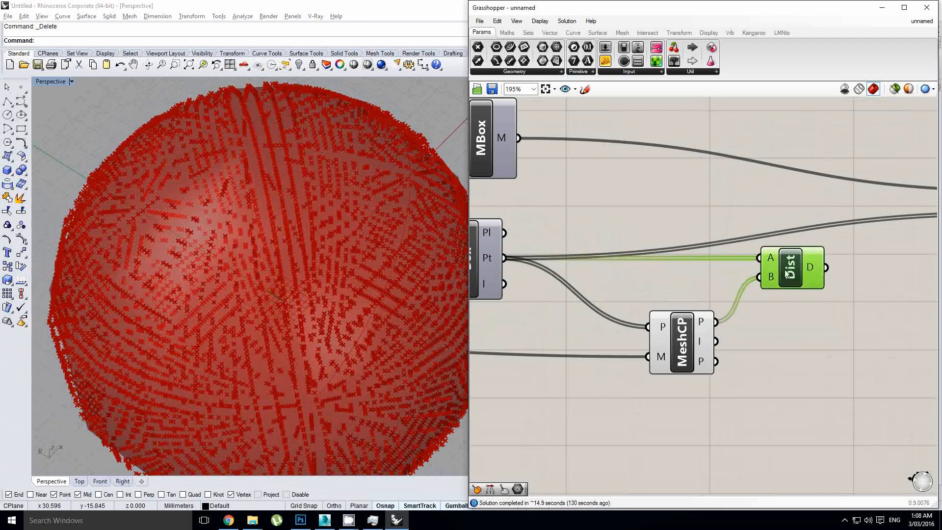
scroll(759, 276, "up", 3)
mouse_move(703, 284)
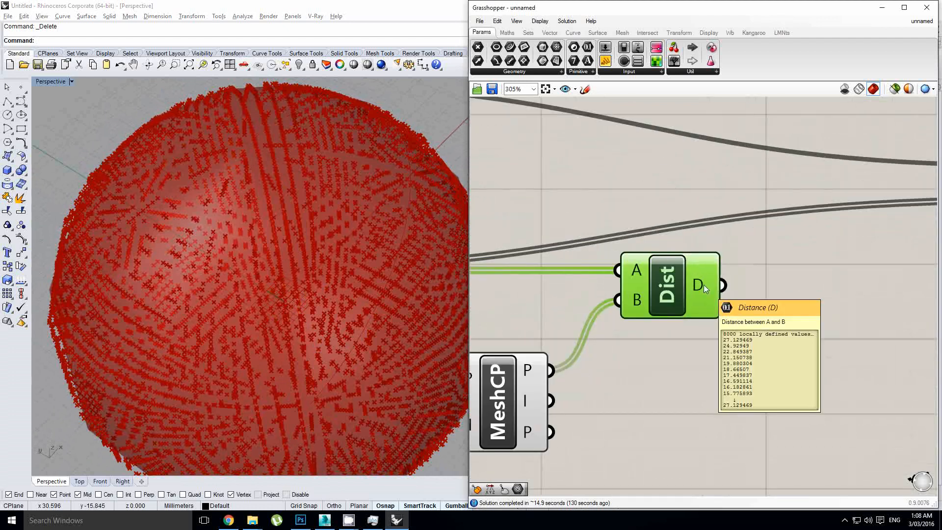
Examine the wiring around Distance, Mesh Closest Point and Move, and the closest points covering the sphere.
scroll(703, 284, "down", 6)
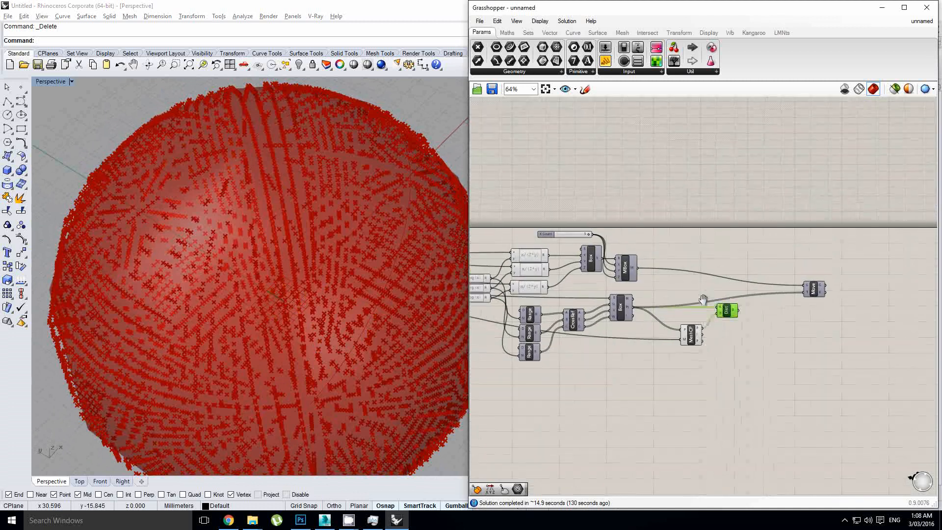
scroll(736, 307, "up", 1)
left_click(751, 330)
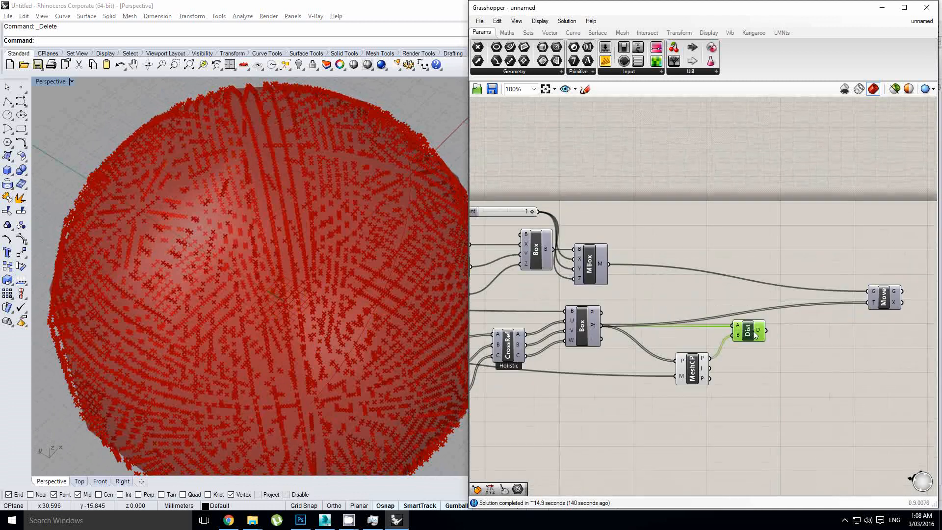
right_click_drag(766, 301, 698, 296)
left_click(698, 296)
left_click(812, 294)
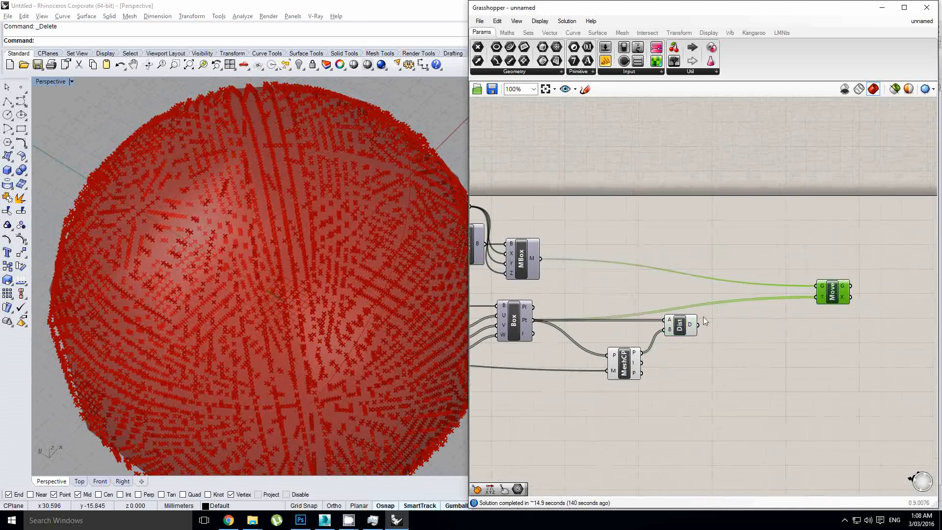
scroll(702, 317, "up", 2)
left_click(714, 298)
right_click_drag(714, 298, 745, 284)
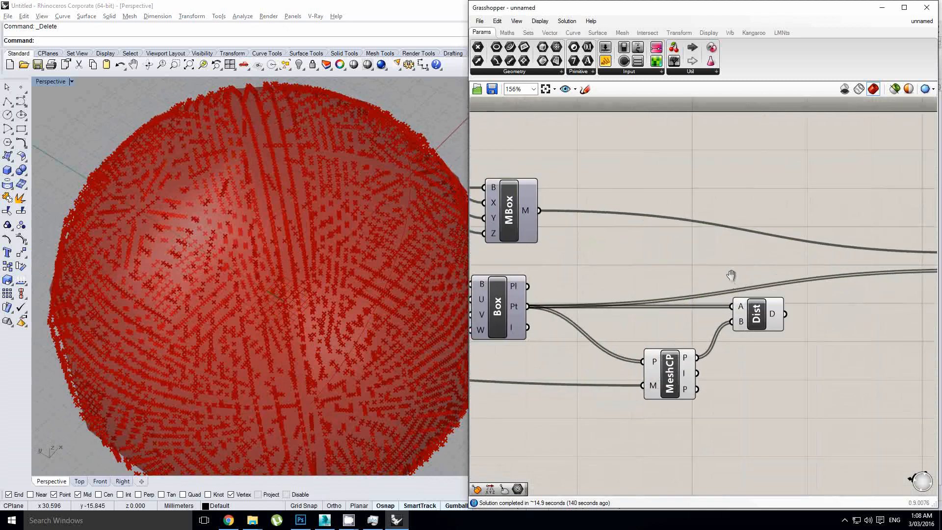
scroll(748, 304, "down", 1)
left_click(748, 305)
scroll(751, 307, "up", 1)
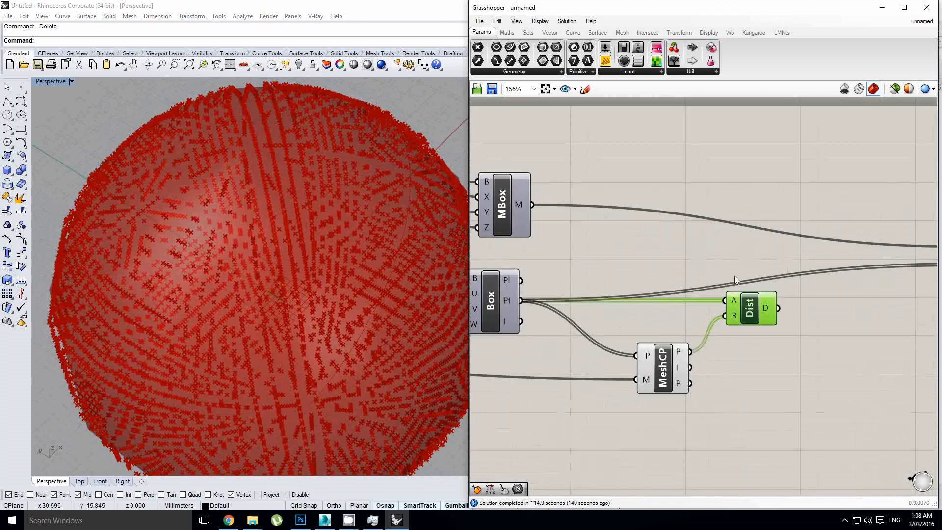
right_click_drag(735, 275, 751, 290)
right_click_drag(420, 294, 420, 274)
scroll(290, 275, "down", 3)
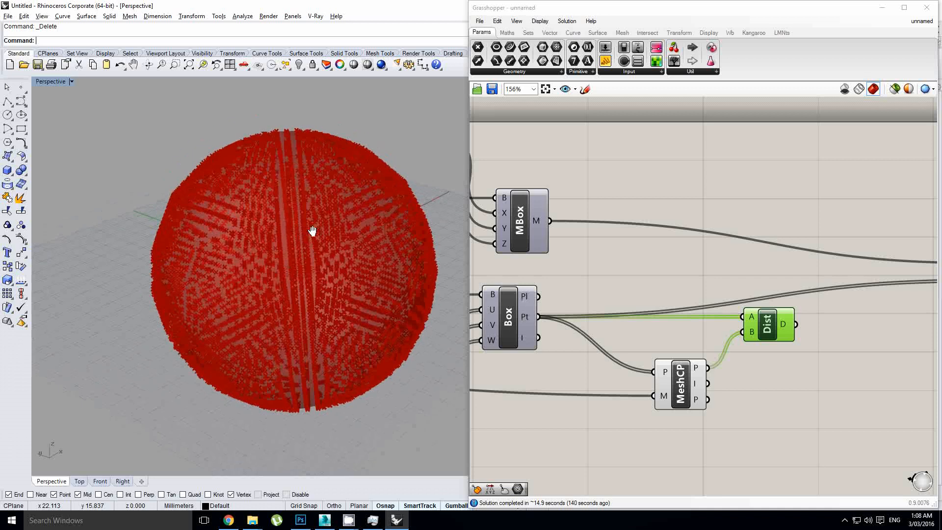
mouse_move(311, 236)
right_mouse_down()
mouse_move(324, 222)
mouse_move(310, 218)
mouse_move(308, 235)
right_mouse_up()
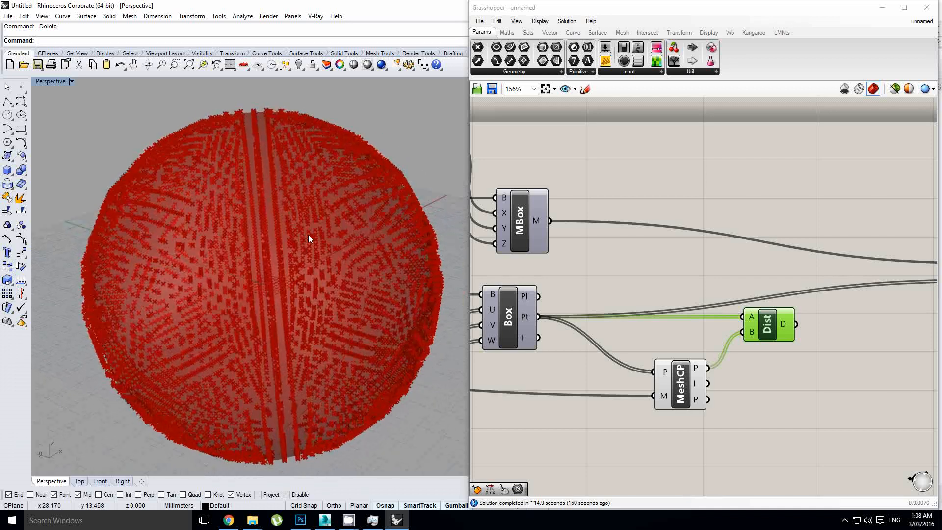
scroll(297, 195, "down", 4)
right_click_drag(297, 195, 357, 216, "shift")
Bake the Box component that feeds Mesh Box and move the baked box outside the sphere.
right_click_drag(579, 233, 804, 203)
right_click_drag(645, 229, 685, 252)
middle_click(703, 201)
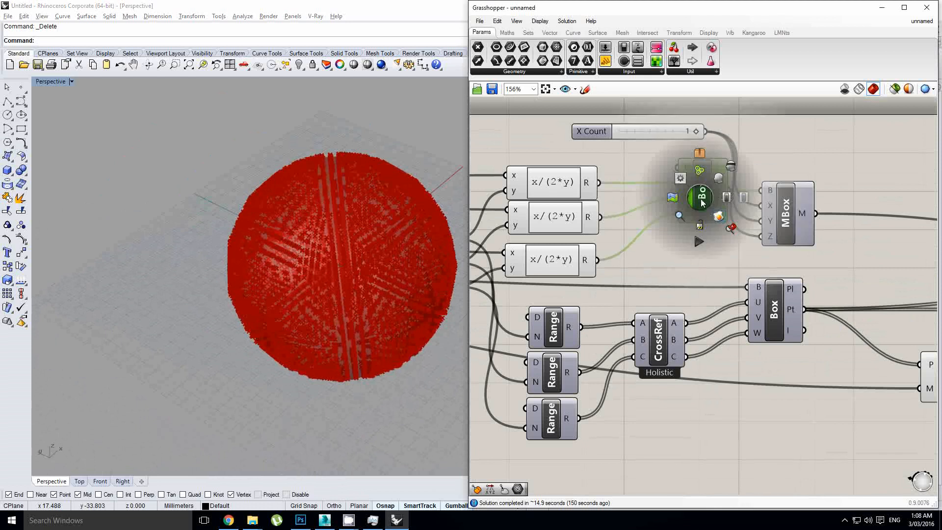
left_click(716, 217)
left_click(348, 264)
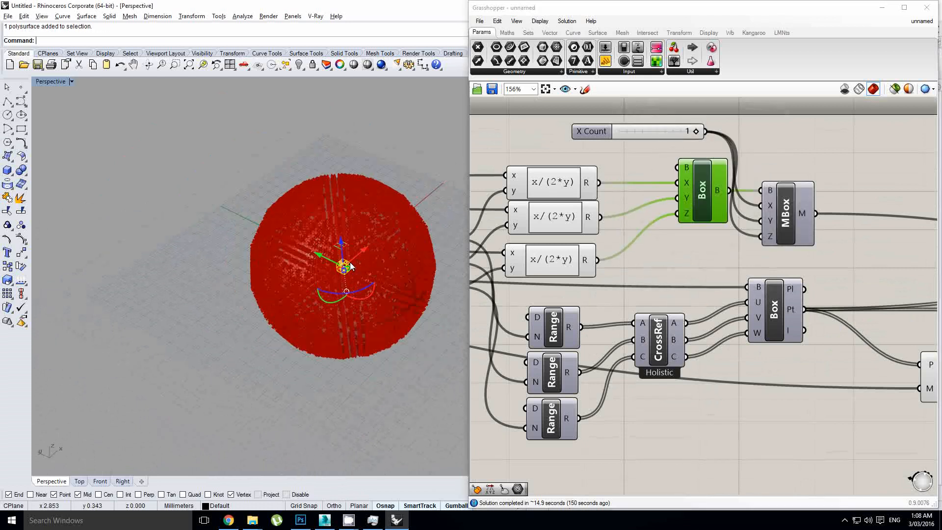
left_click_drag(353, 254, 243, 349)
Zoom to the baked box and orbit around it to examine its shape and size beside the sphere.
scroll(242, 349, "up", 6)
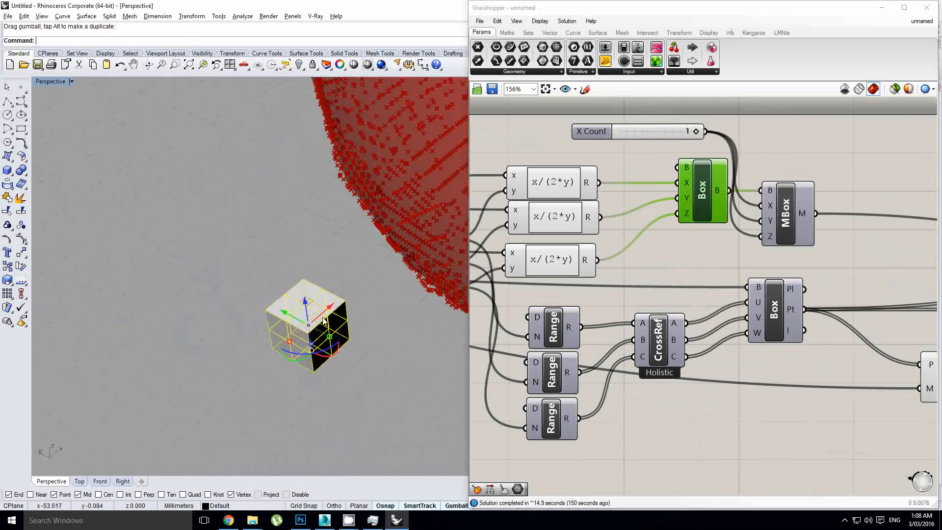
right_click_drag(353, 353, 308, 337)
left_click(308, 337)
scroll(249, 284, "up", 5)
left_click(249, 284)
right_click_drag(249, 284, 290, 273)
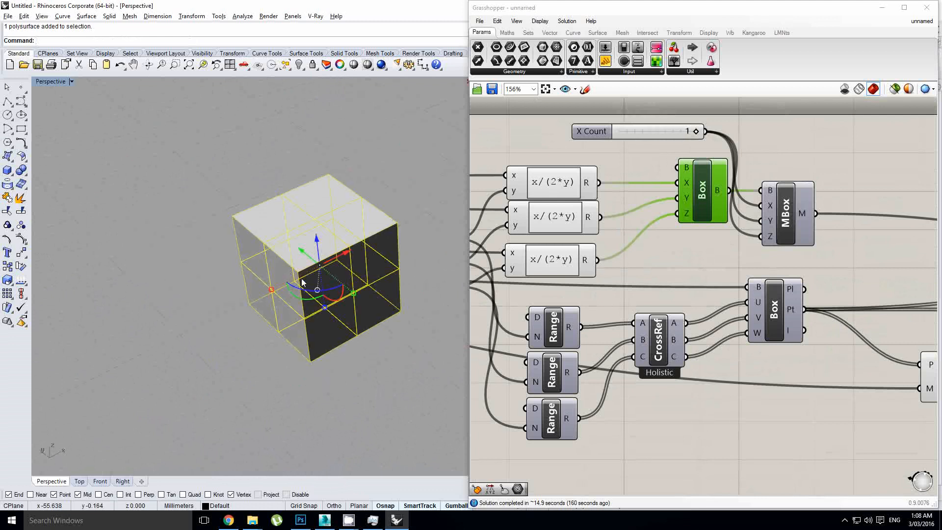
type("zs")
key("Return")
right_click_drag(375, 252, 369, 166, "shift")
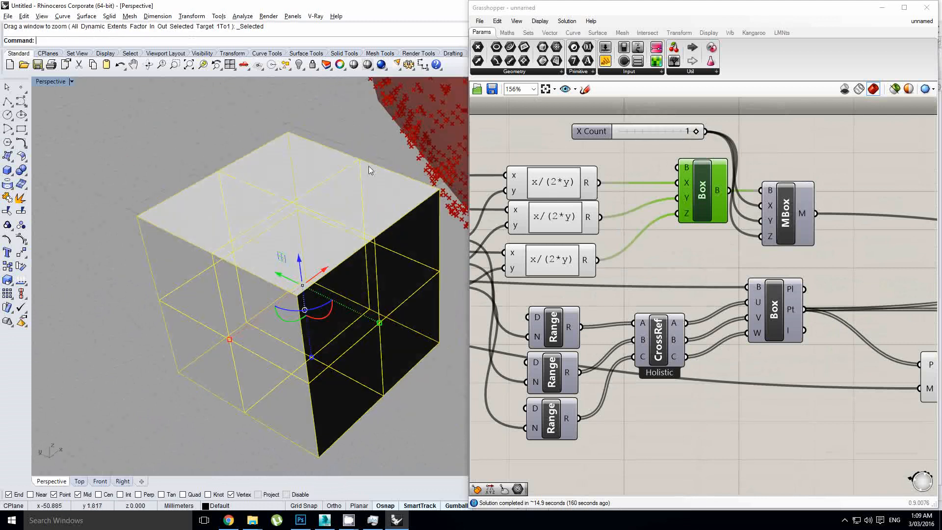
key("Escape")
right_click_drag(341, 259, 266, 245, "shift")
right_click_drag(374, 255, 236, 200)
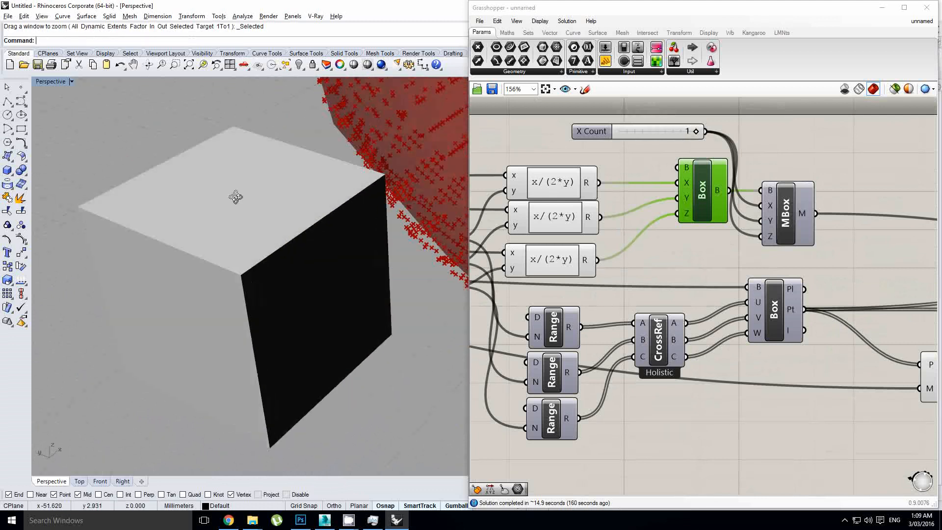
Place a single point object on the ground just outside the baked box.
left_click(20, 87)
right_click_drag(263, 171, 181, 242)
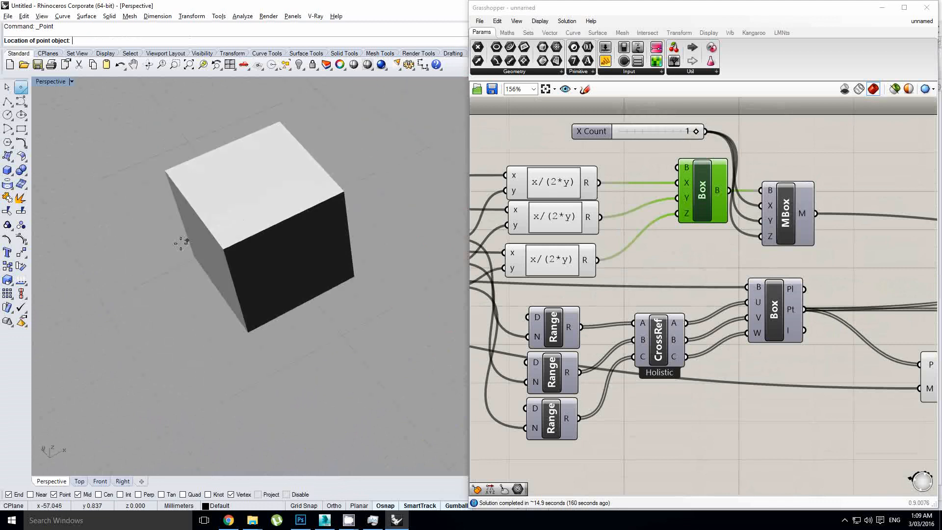
left_click(170, 282)
left_click(171, 283)
scroll(185, 284, "up", 3)
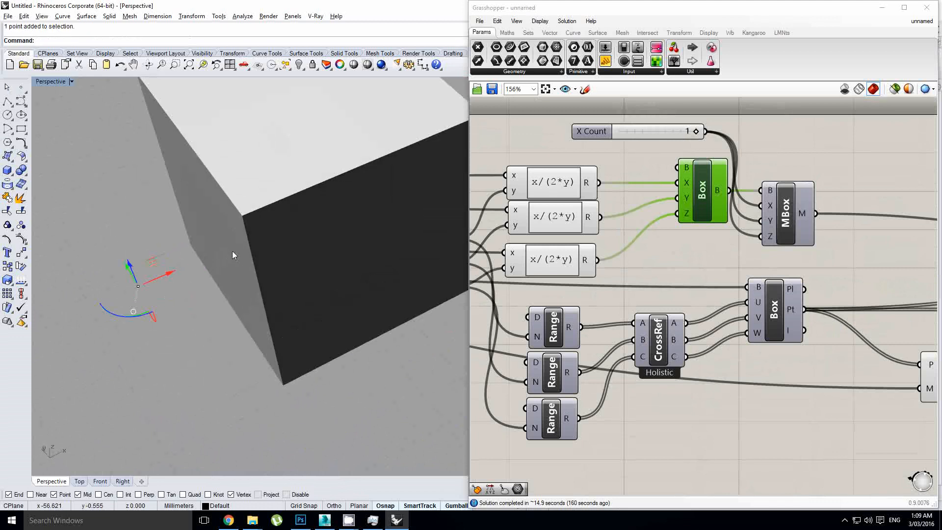
Examine the point's position relative to the box's nearest face and corners from several angles.
right_click_drag(232, 255, 326, 214)
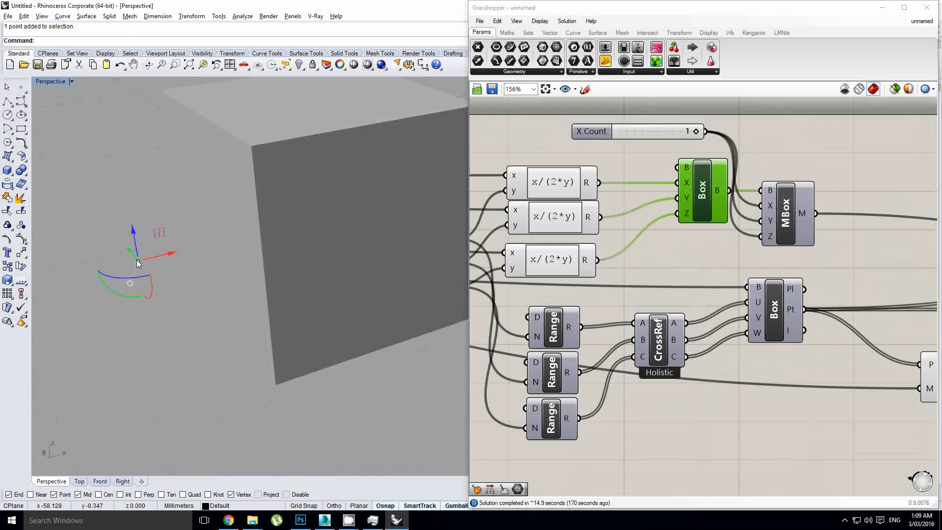
right_click_drag(206, 203, 267, 232)
scroll(266, 232, "down", 3)
scroll(260, 229, "down", 2)
scroll(258, 228, "up", 2)
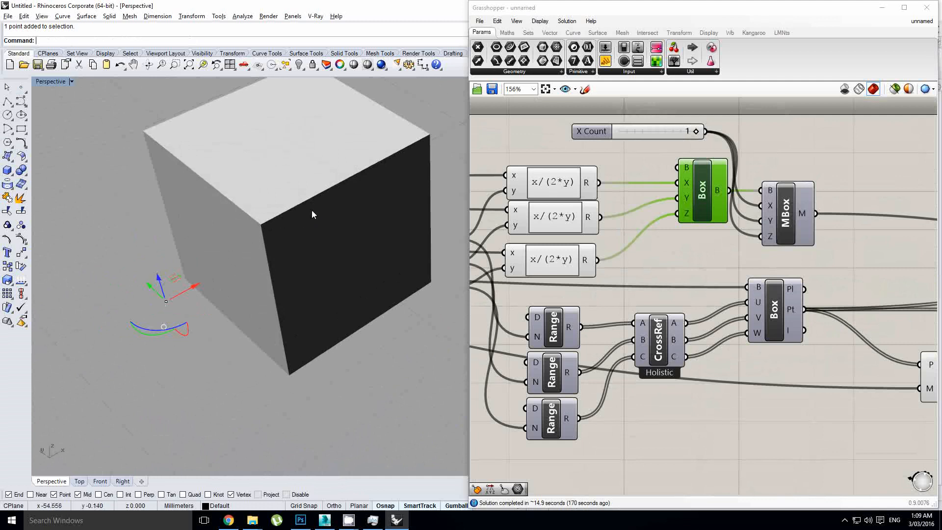
mouse_move(293, 218)
right_mouse_down()
mouse_move(257, 248)
mouse_move(295, 215)
mouse_move(288, 206)
mouse_move(306, 206)
right_mouse_up()
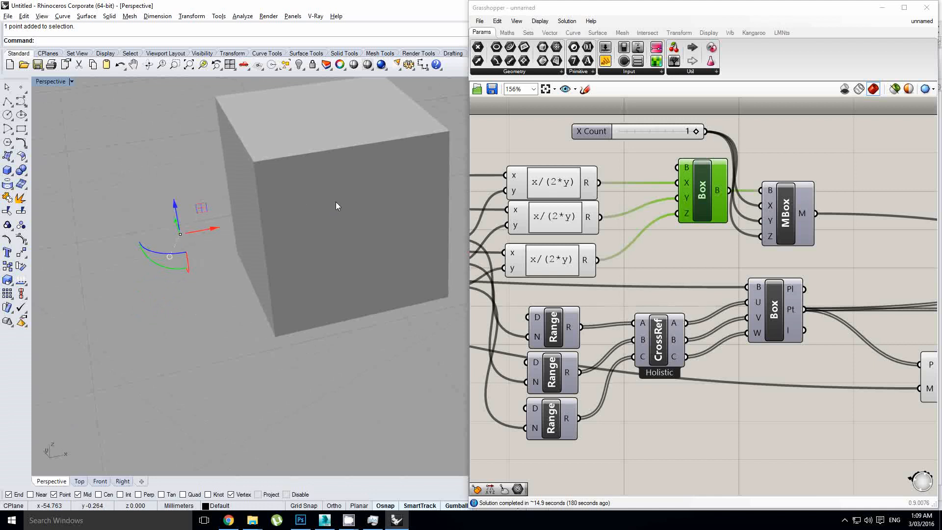
scroll(254, 162, "up", 2)
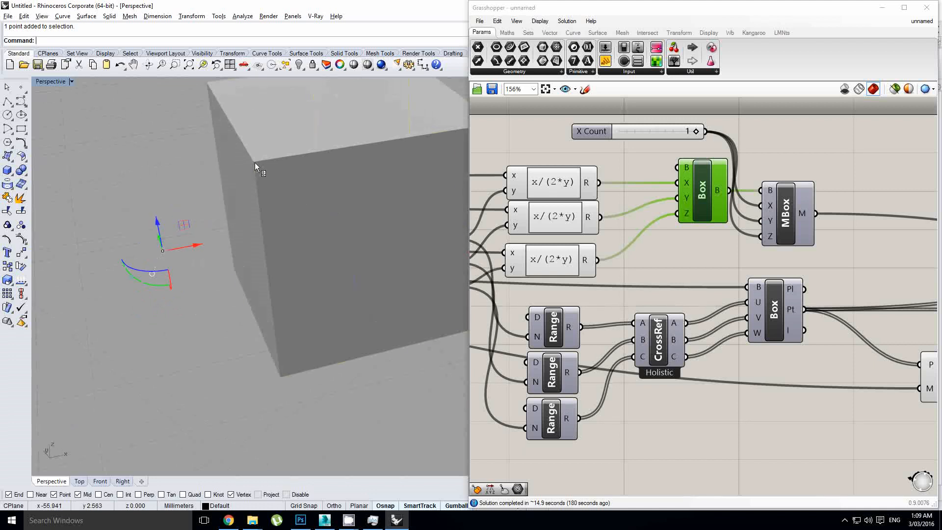
right_click(254, 163)
key("Escape")
scroll(210, 195, "down", 4)
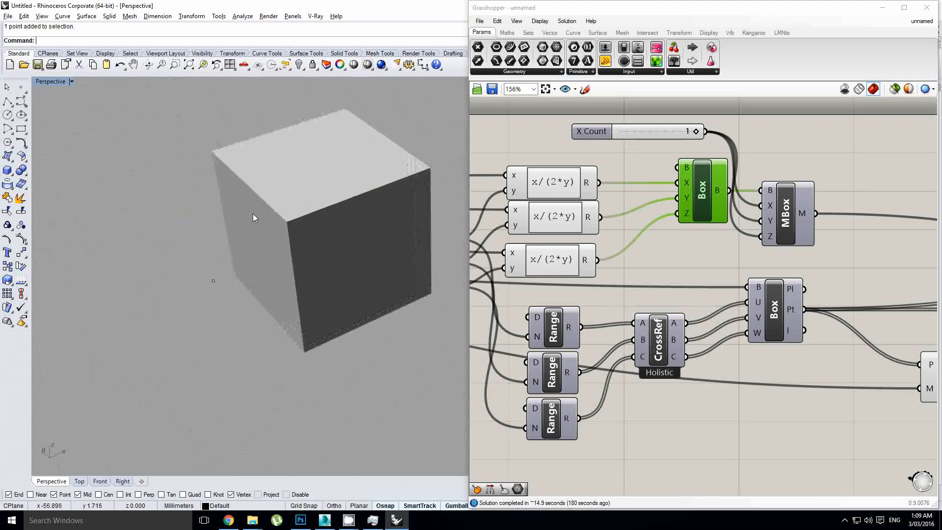
Delete the point and the baked box from the Rhino viewport.
left_click_drag(178, 126, 410, 360)
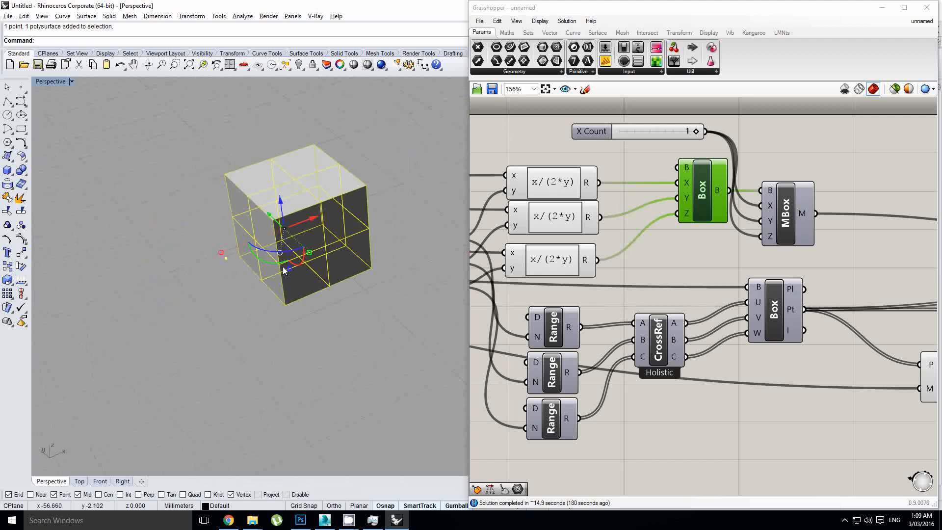
scroll(283, 266, "up", 2)
key("Delete")
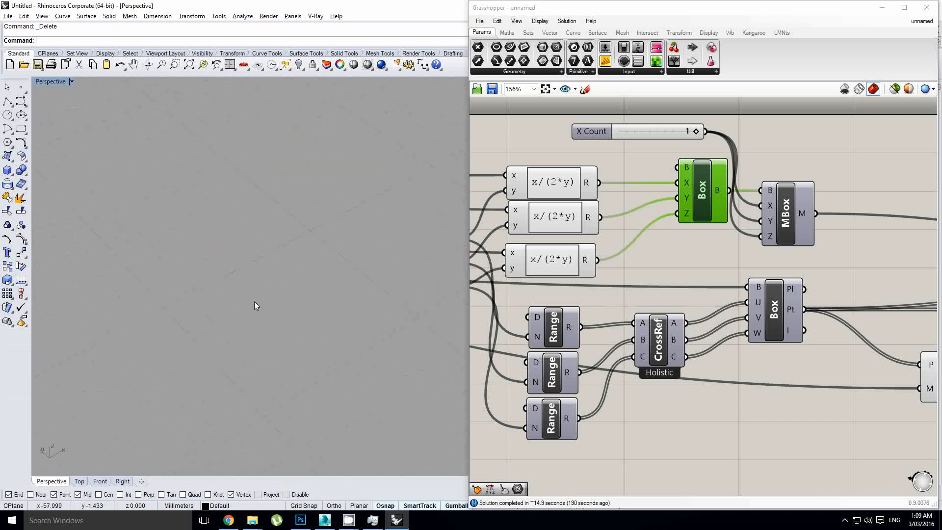
Add an Expression component to the Grasshopper canvas between MBox and Move.
scroll(722, 265, "down", 3)
scroll(739, 280, "up", 2)
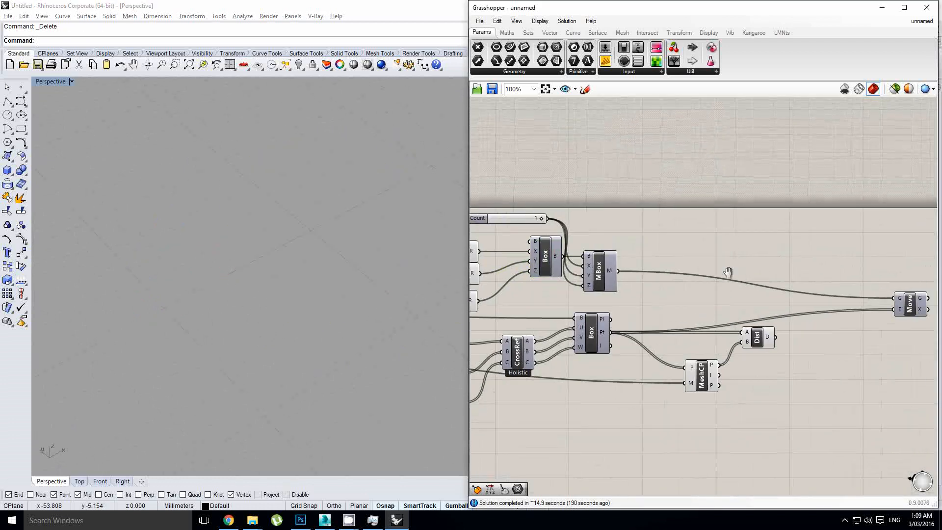
left_click(509, 34)
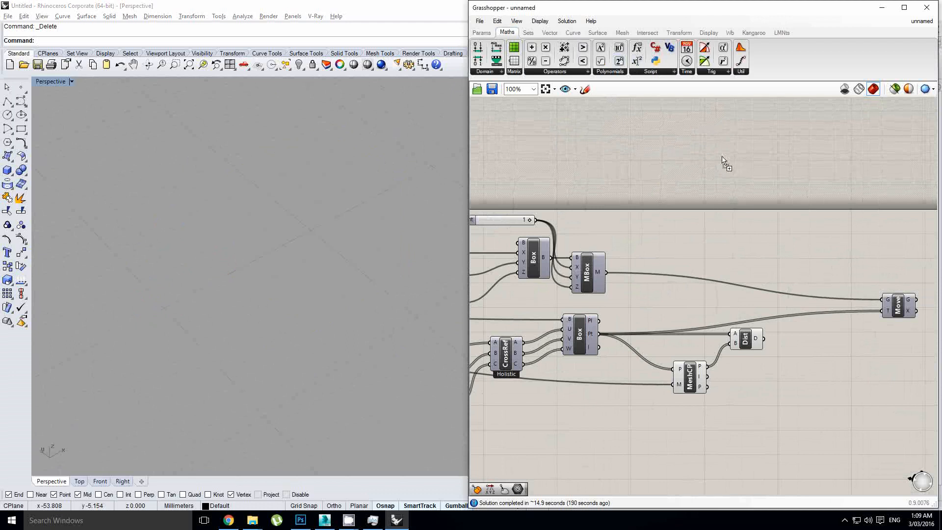
left_click_drag(756, 258, 758, 259)
Add a third input, z, to the new Expression component.
scroll(759, 263, "up", 2)
right_click_drag(578, 269, 796, 265)
scroll(793, 265, "down", 2)
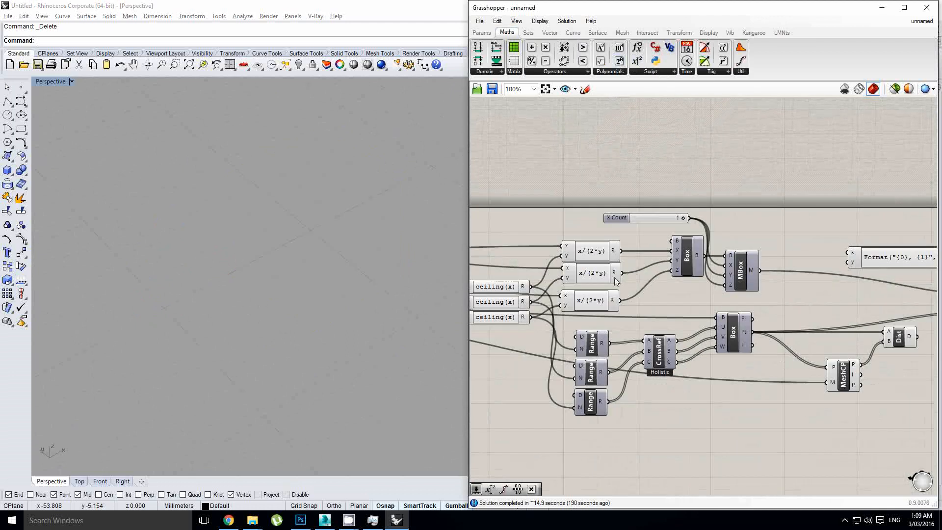
scroll(605, 270, "up", 1)
right_click_drag(605, 270, 563, 262)
left_click(559, 276)
scroll(662, 253, "down", 2)
scroll(657, 257, "up", 2)
scroll(578, 238, "up", 1)
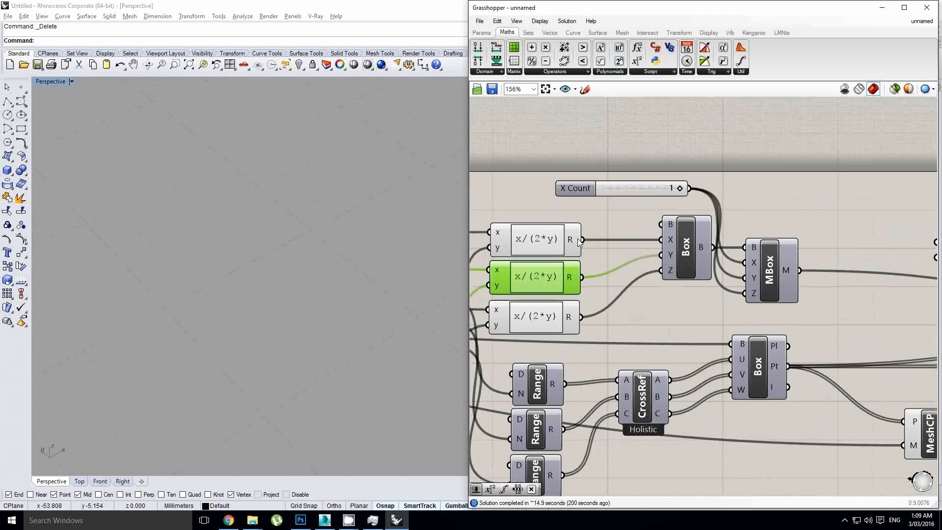
scroll(615, 248, "down", 1)
right_click_drag(615, 247, 539, 250)
scroll(837, 268, "up", 2)
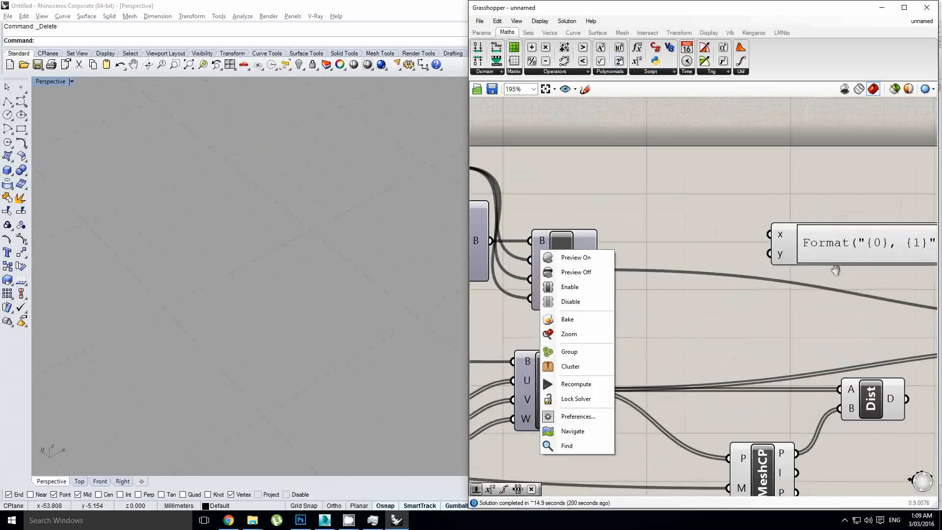
scroll(794, 263, "up", 3)
left_click(781, 263)
scroll(781, 263, "down", 1)
left_click(781, 262)
Connect the results of the three x/(2*y) expressions to the new expression's x, y and z inputs in order.
right_click_drag(681, 259, 813, 262)
scroll(796, 243, "down", 1)
scroll(677, 245, "down", 3)
scroll(622, 240, "down", 1)
right_click_drag(623, 240, 595, 239)
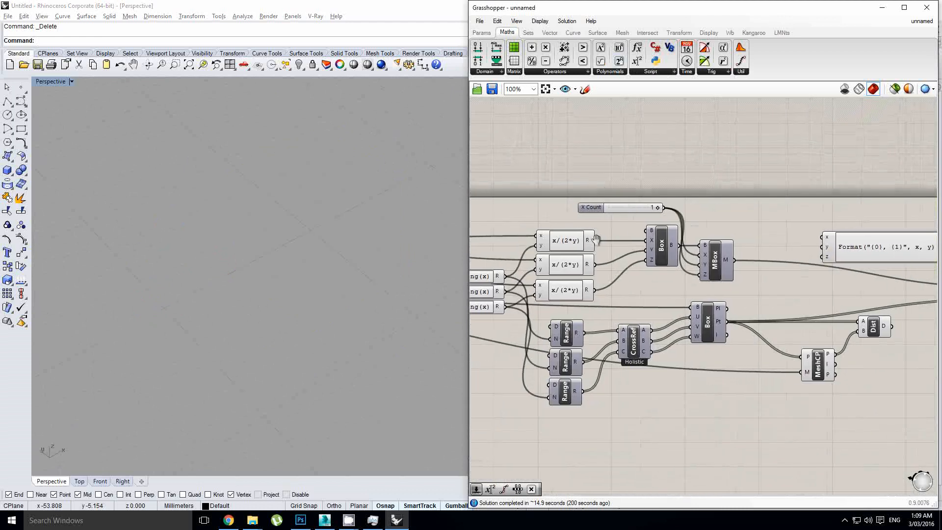
left_click_drag(595, 240, 821, 237)
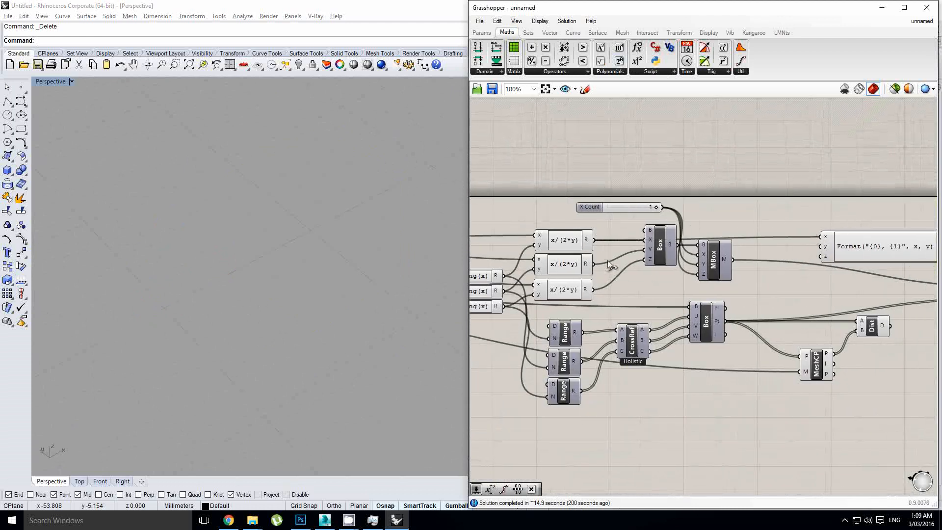
left_click_drag(607, 265, 820, 246)
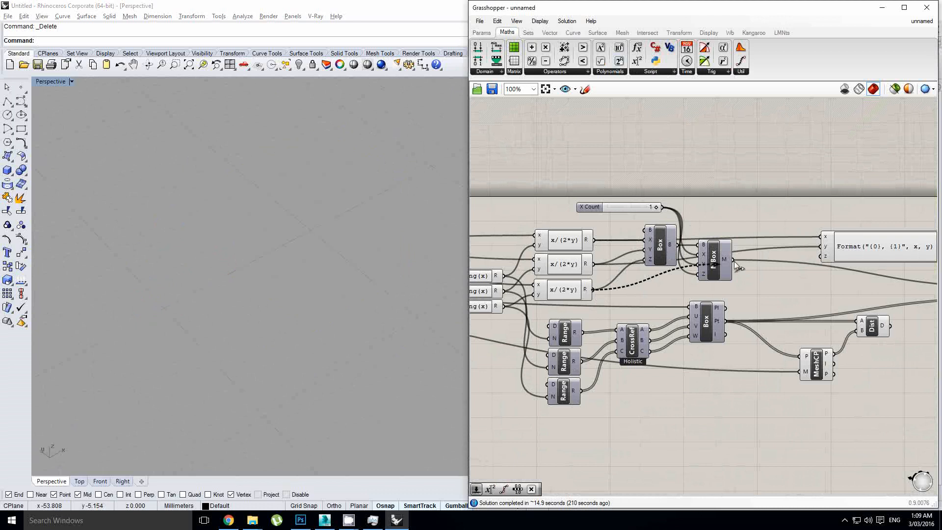
left_click_drag(734, 261, 820, 256)
Set the new component's expression to hypot(hypot(x,y),z).
scroll(853, 266, "up", 1)
right_click_drag(854, 266, 617, 273)
double_click(647, 251)
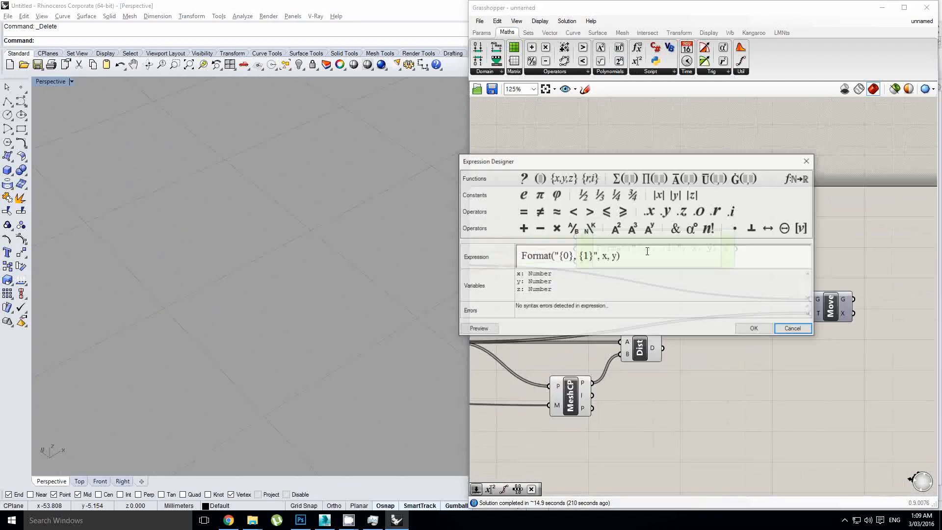
left_click_drag(647, 252, 473, 254)
type("hy")
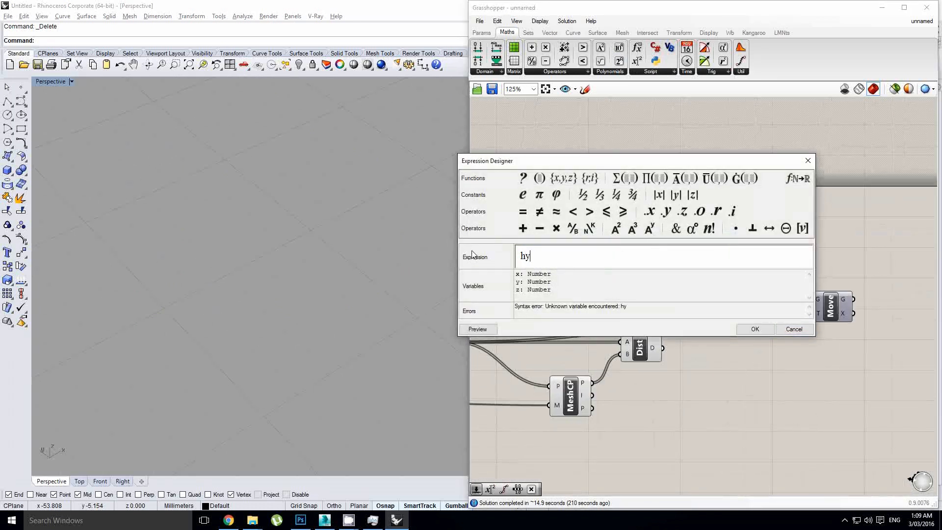
type("pot(")
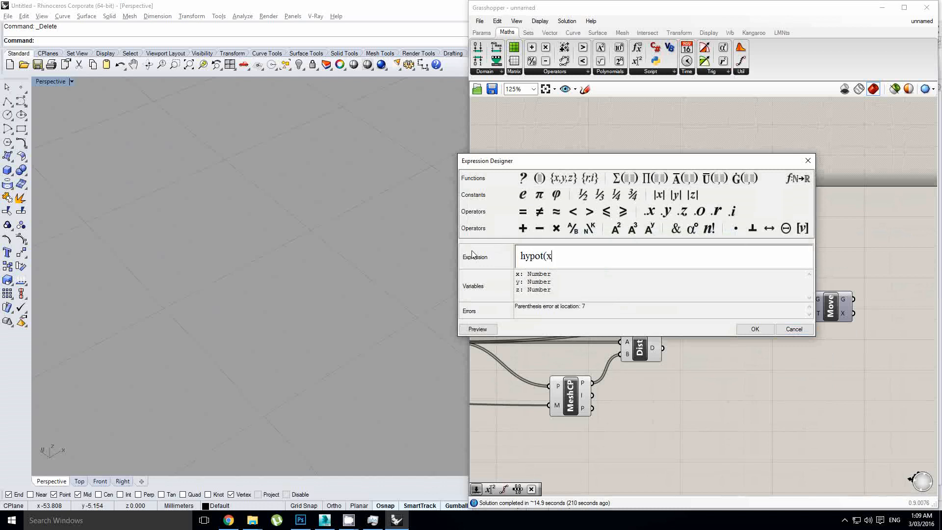
type("x,y)")
type("(")
type("hypot")
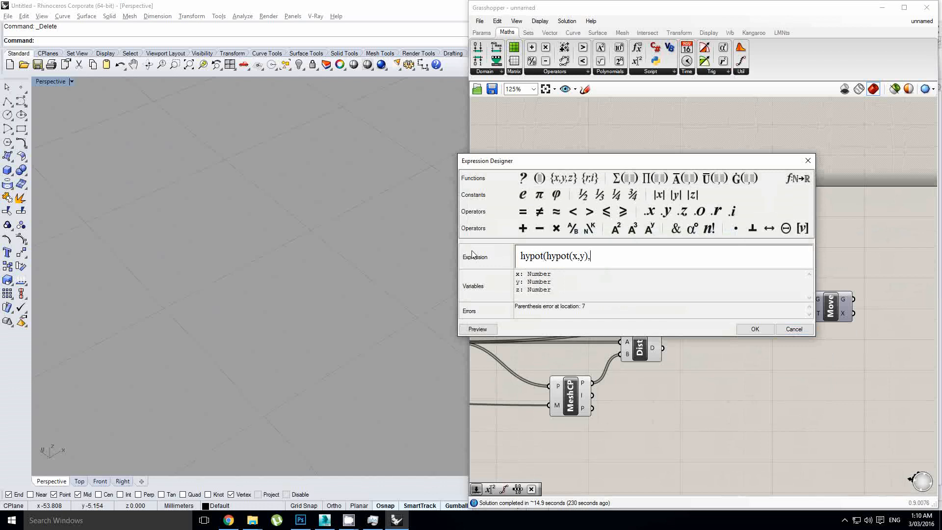
type(")")
left_click(750, 331)
scroll(696, 259, "up", 1)
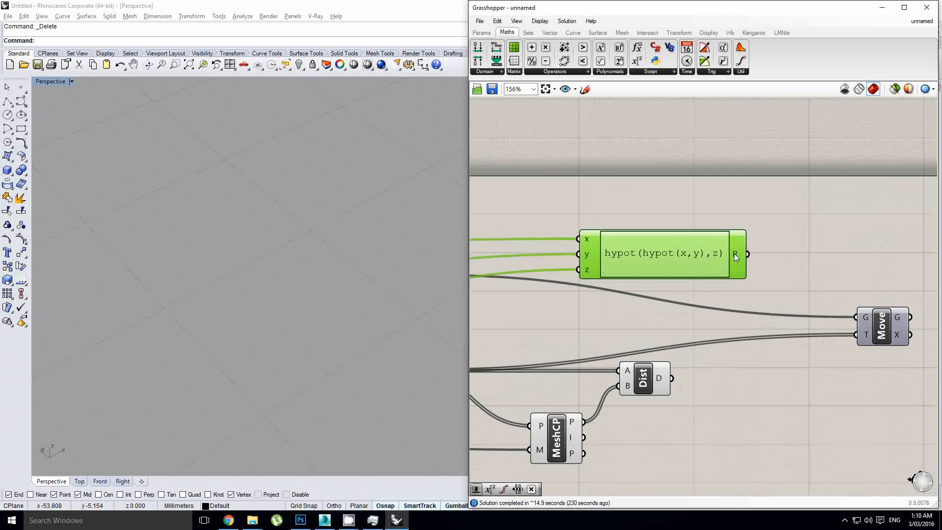
Review the hypot expression and its connections to the neighbouring components without changing the formula.
mouse_move(734, 253)
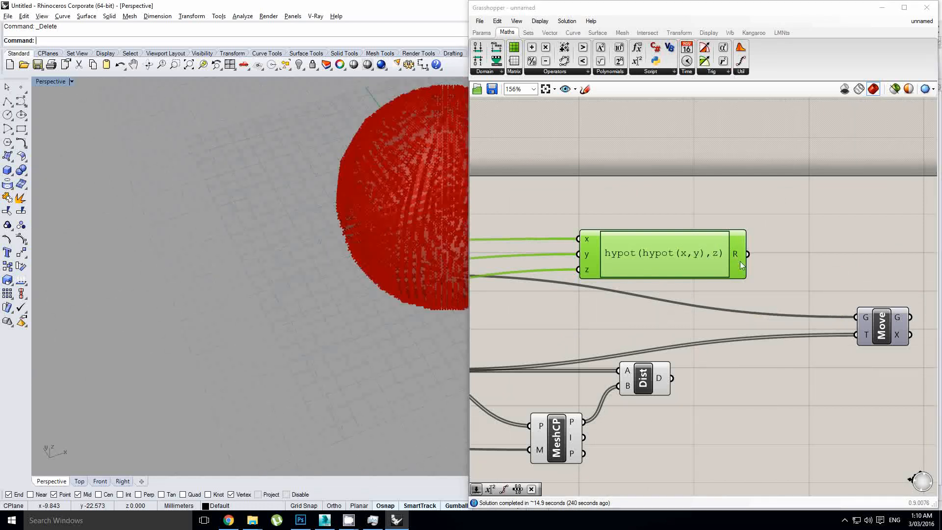
scroll(737, 257, "down", 6)
right_click_drag(627, 271, 606, 260)
scroll(722, 264, "up", 4)
left_click(647, 266)
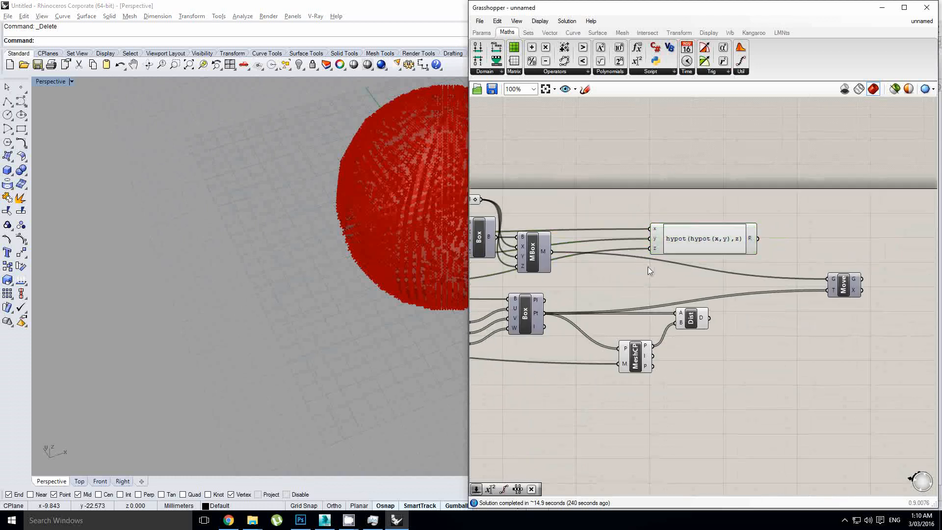
left_click(695, 248)
scroll(706, 272, "up", 1)
right_click(709, 270)
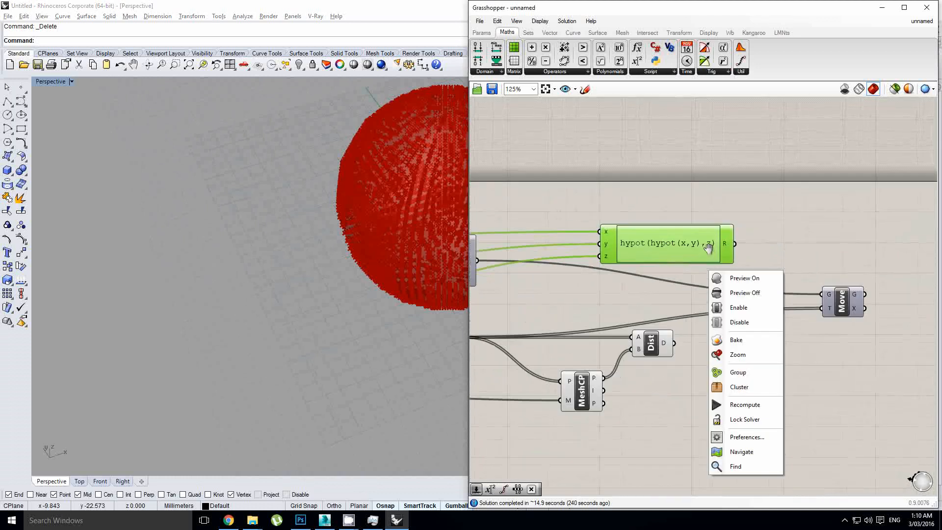
scroll(681, 265, "down", 3)
double_click(681, 260)
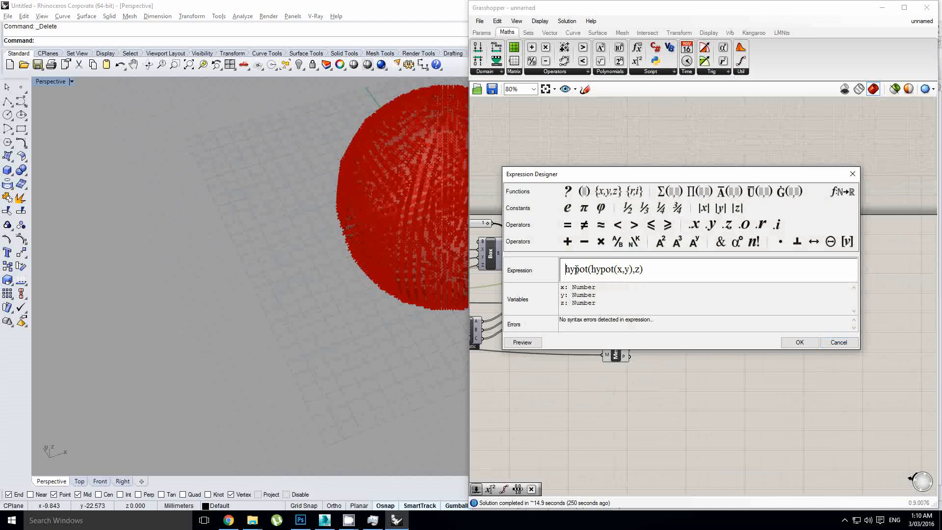
left_click(834, 342)
scroll(785, 304, "up", 2)
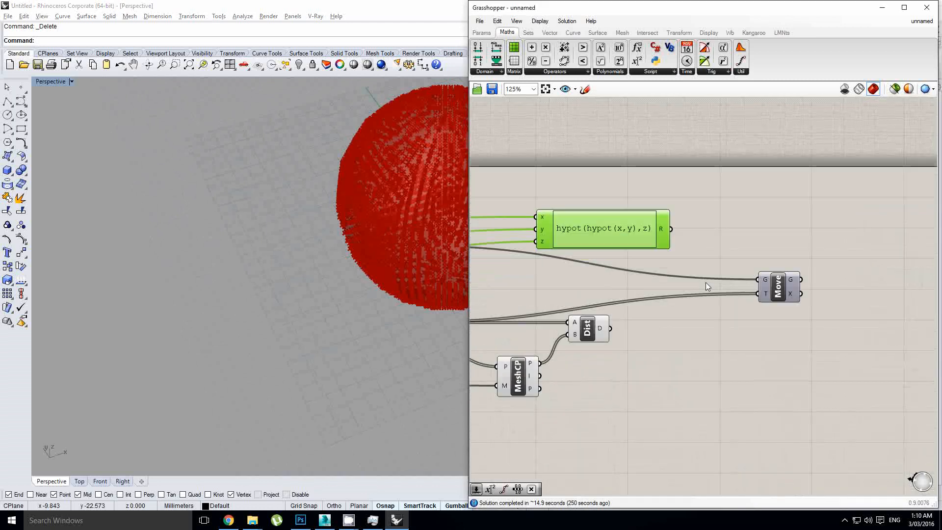
Add a Smaller Than component before Move, feeding the Dist output into A and the hypot result into B.
left_click_drag(794, 289, 869, 293)
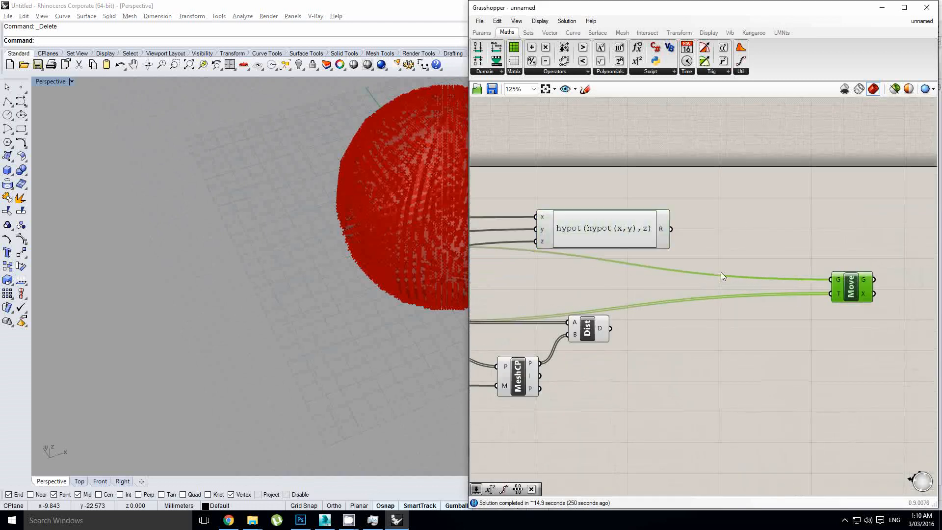
left_click(551, 72)
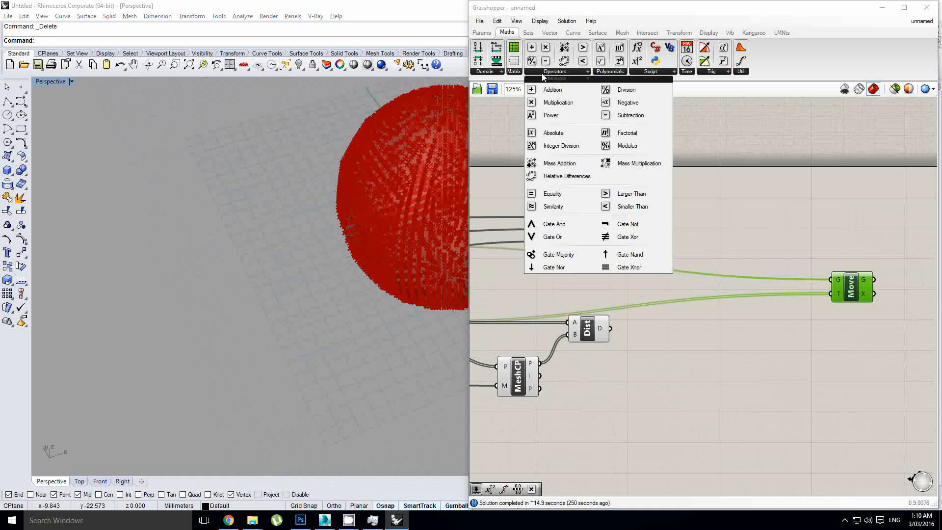
left_click(644, 207)
left_click(710, 287)
scroll(639, 304, "up", 1)
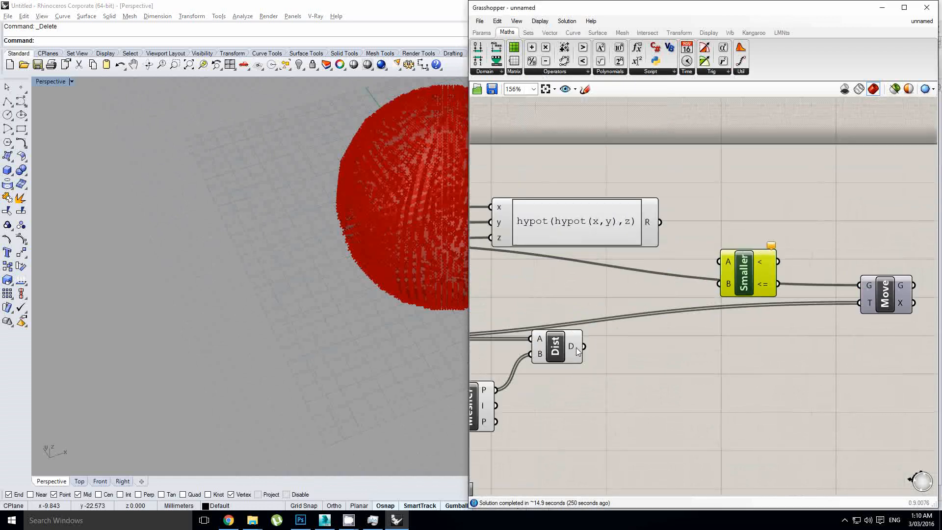
left_click_drag(581, 346, 702, 253)
left_click_drag(658, 221, 720, 285)
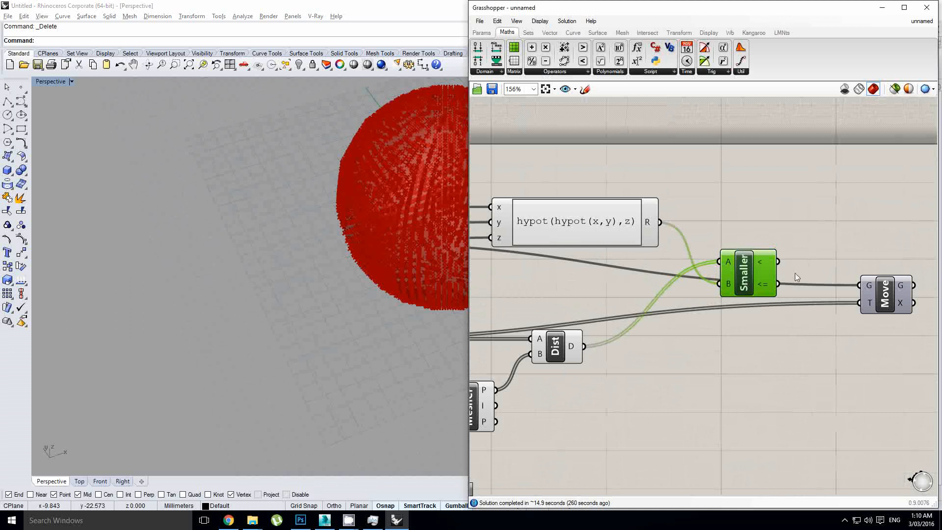
Shift the Move component farther along and add a Cull Pattern component between Smaller Than and Move.
right_click_drag(796, 273, 650, 266)
left_click(679, 249)
left_click_drag(739, 295, 705, 295)
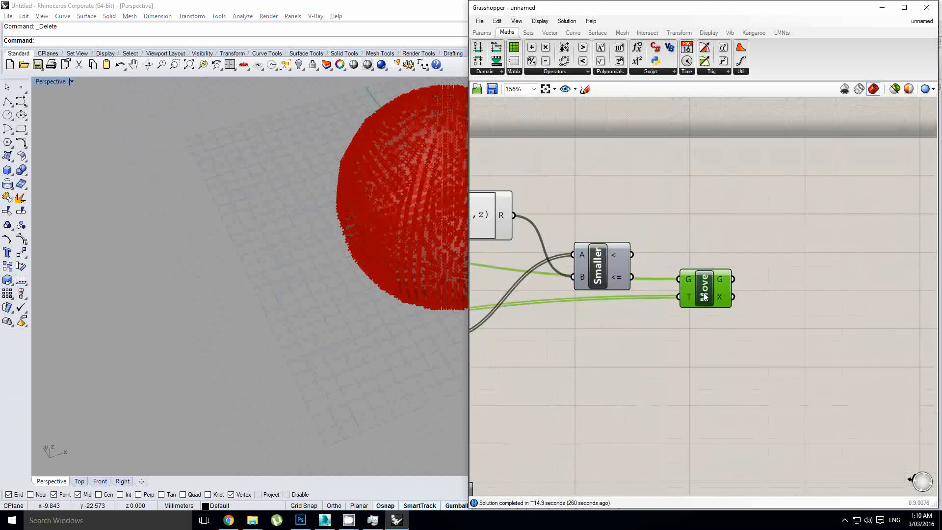
scroll(714, 293, "down", 4)
scroll(603, 294, "up", 2)
left_click_drag(767, 291, 887, 292)
double_click(788, 276)
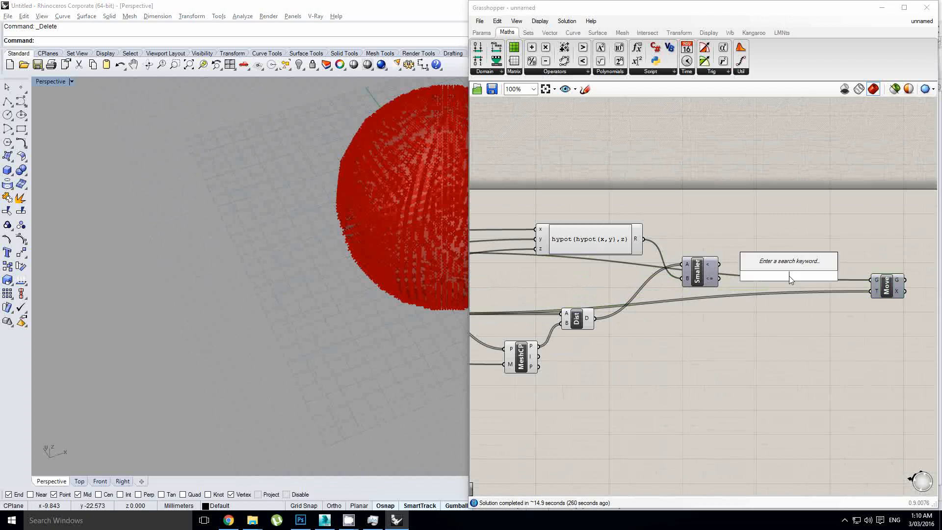
type("cull pa")
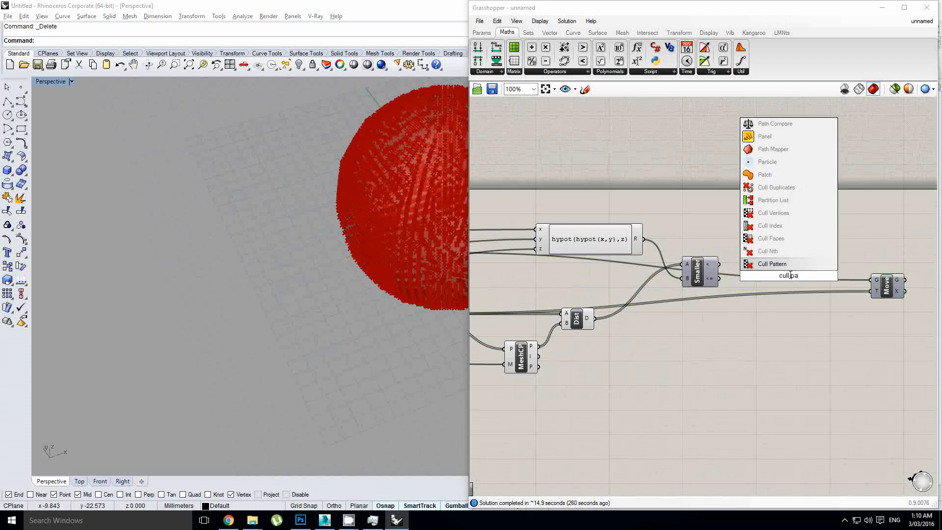
key("Return")
scroll(737, 268, "up", 1)
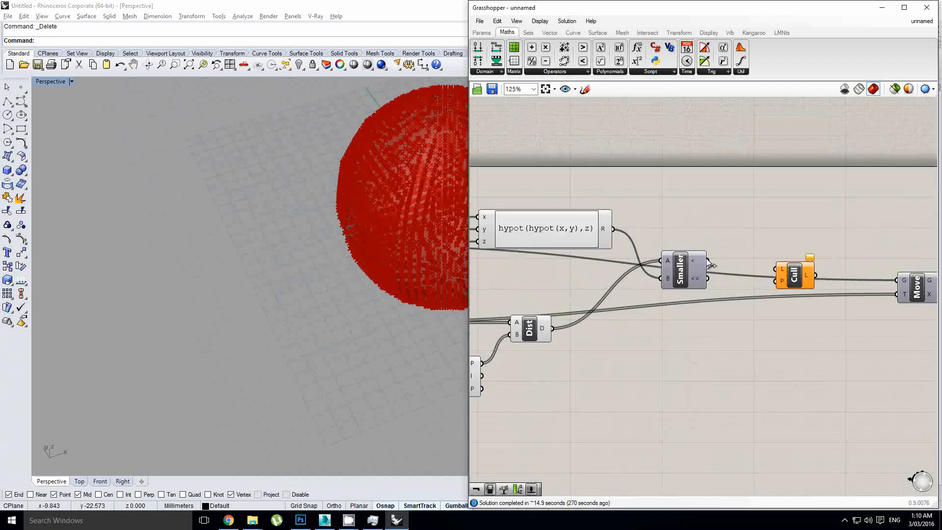
Feed the Pt output of the Box evaluation component into the Cull component's L input.
scroll(686, 283, "down", 2)
right_click_drag(480, 309, 575, 278)
scroll(566, 279, "up", 1)
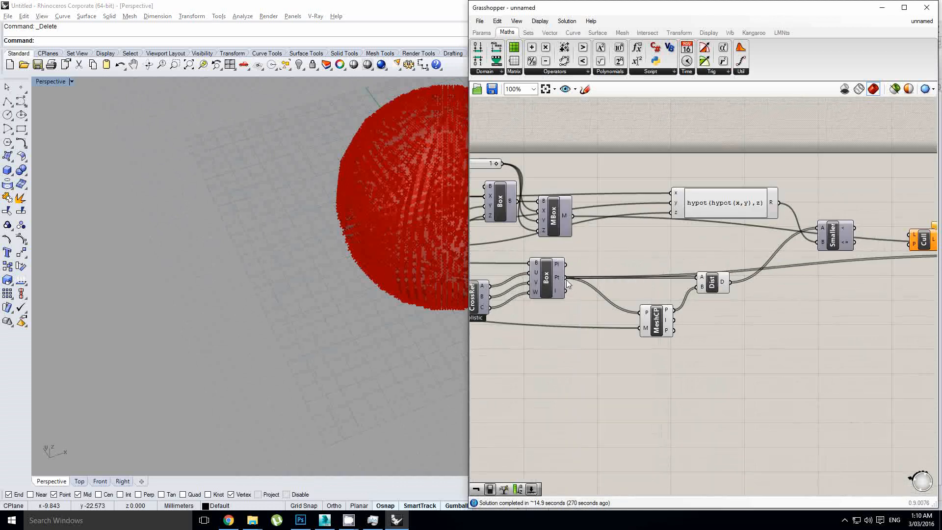
left_click_drag(566, 279, 910, 234)
right_click_drag(884, 240, 682, 284)
scroll(694, 265, "up", 4)
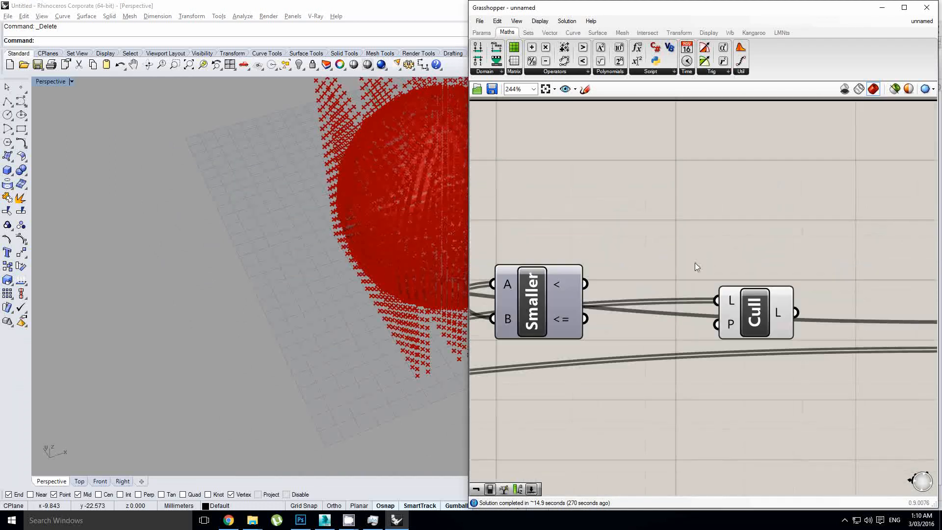
Connect the < output of Smaller Than to the Cull component's P input and select Cull to highlight its points.
right_click_drag(413, 289, 375, 266)
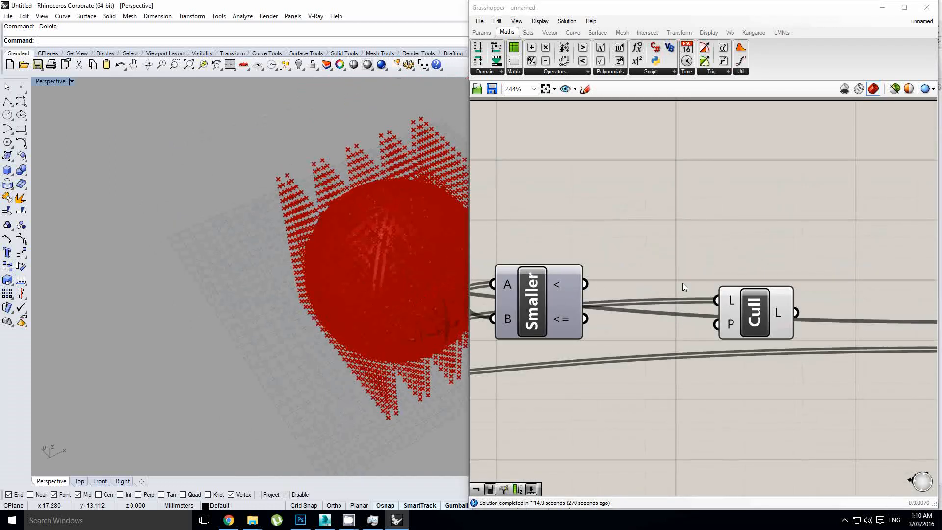
right_click_drag(681, 283, 646, 284)
left_click(645, 284)
left_click_drag(631, 282, 762, 323)
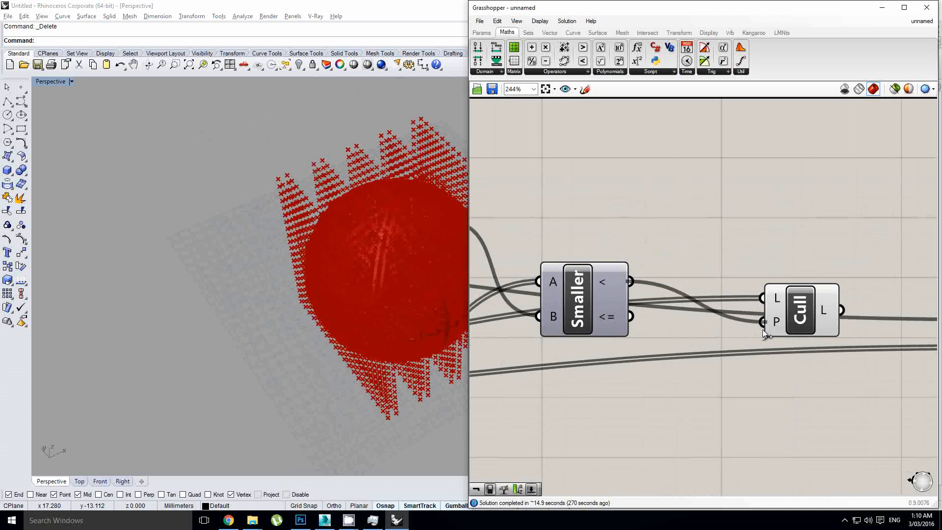
left_click(775, 313)
scroll(776, 318, "up", 1)
right_click_drag(572, 311, 607, 299)
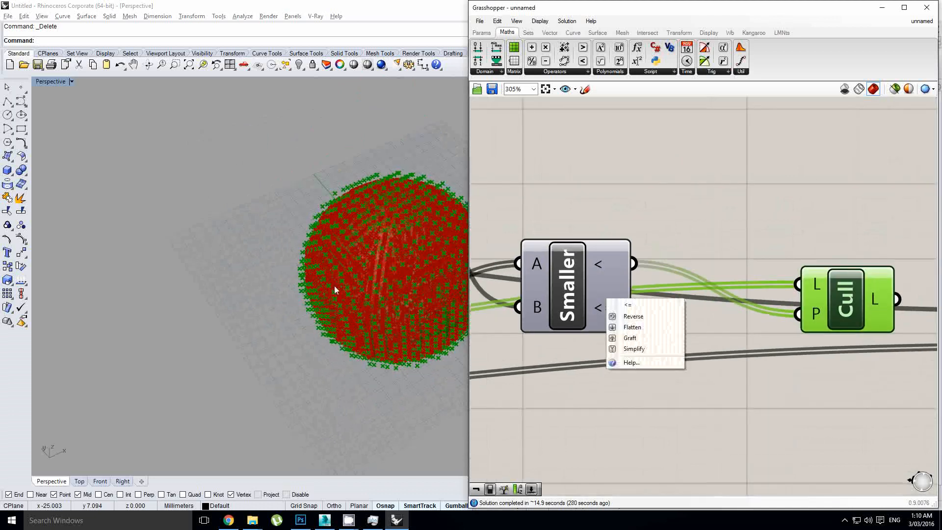
Examine the highlighted culled points around the sphere in the viewport.
scroll(408, 262, "up", 3)
right_click_drag(334, 285, 332, 226)
scroll(323, 217, "down", 3)
scroll(324, 217, "up", 3)
scroll(332, 226, "down", 3)
right_click_drag(681, 244, 661, 264)
scroll(661, 264, "down", 4)
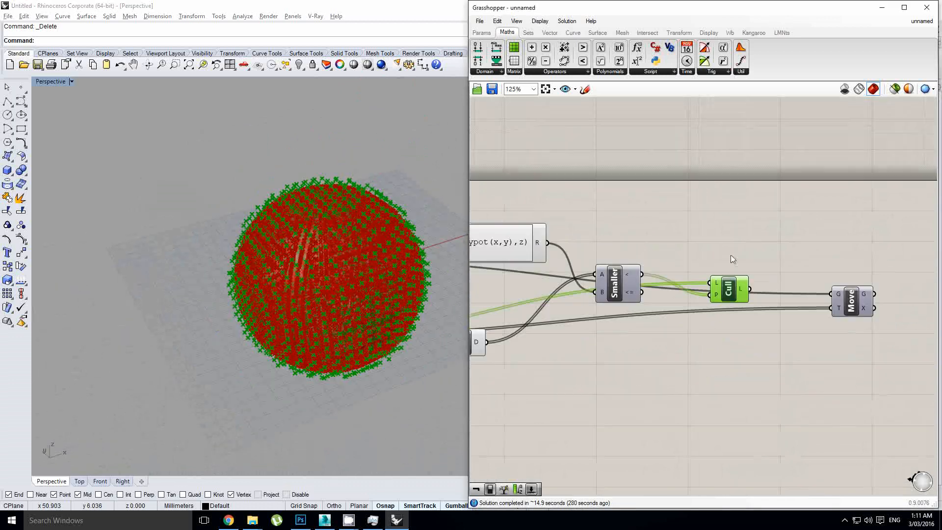
Reposition the Move component beside Cull and feed the Cull L output into Move's T input.
right_click_drag(731, 255, 669, 270)
right_click(681, 259)
left_click(708, 280)
scroll(685, 263, "up", 1)
left_click_drag(808, 310, 776, 280)
scroll(723, 290, "down", 2)
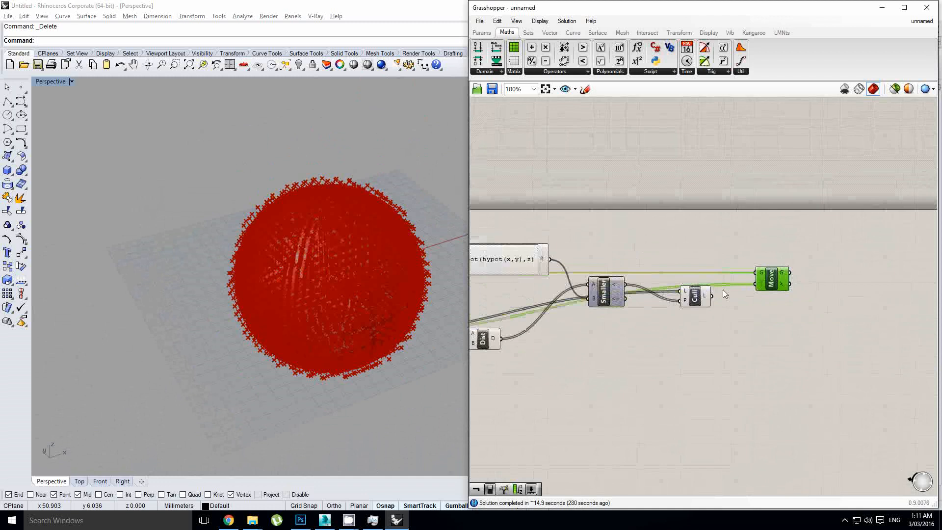
right_click_drag(722, 290, 823, 274)
scroll(870, 268, "up", 3)
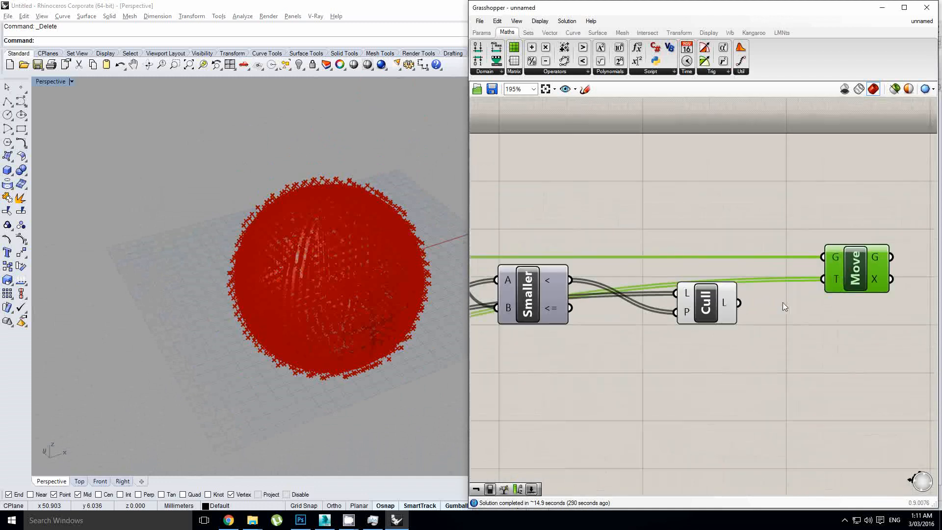
left_click_drag(739, 303, 814, 281)
Turn off the preview of the Cull component and turn on the preview of the Move component.
right_click_drag(727, 295, 749, 288)
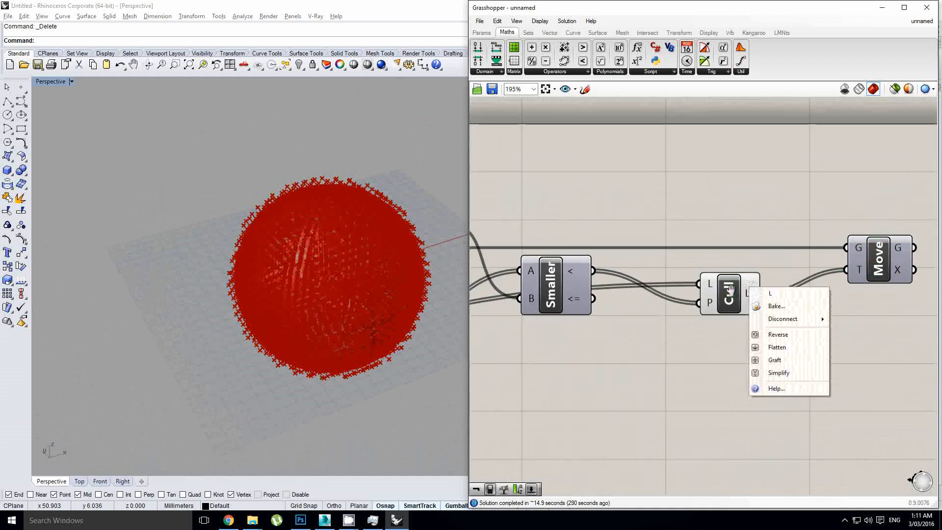
left_click(726, 286)
middle_click(731, 290)
left_click(756, 262)
right_click_drag(810, 259, 781, 262)
left_click(856, 271)
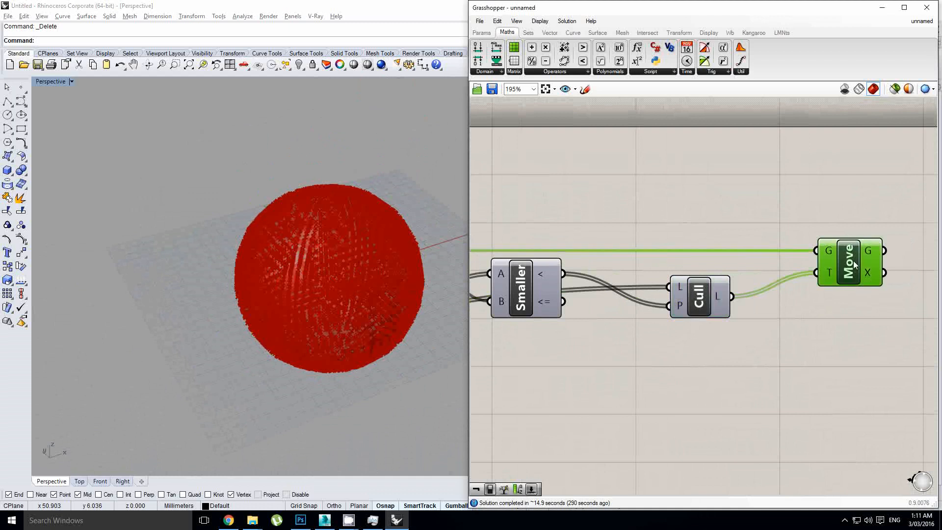
middle_click(857, 273)
left_click(873, 268)
Bake the voxel meshes from the Move component and turn off that component's preview.
scroll(344, 259, "up", 6)
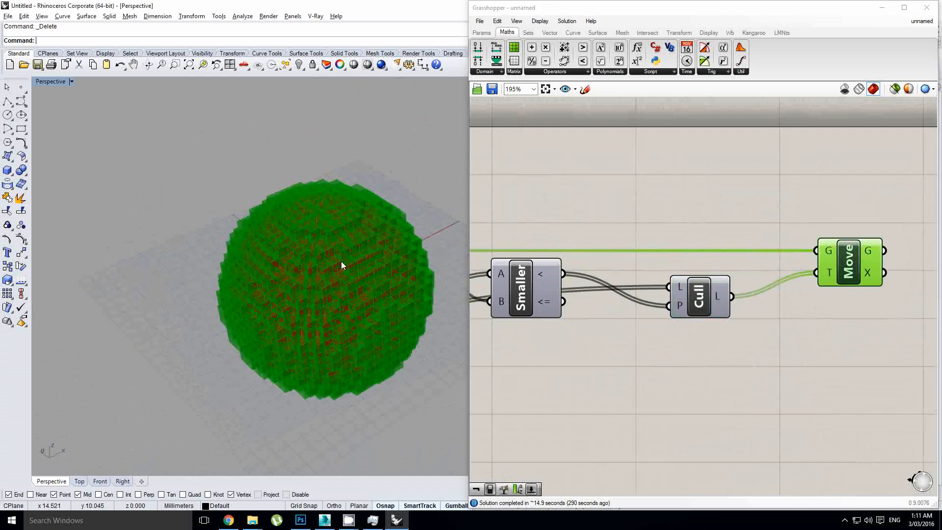
scroll(348, 232, "down", 5)
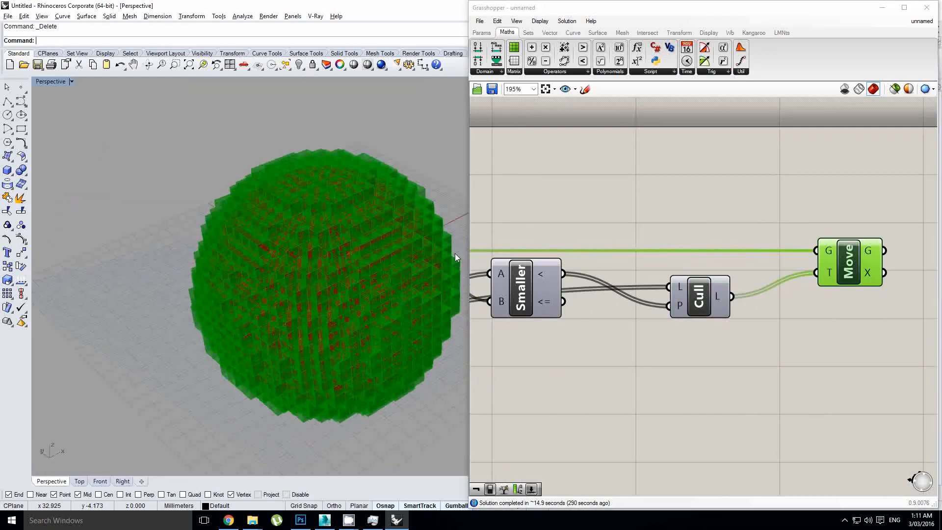
middle_click(850, 265)
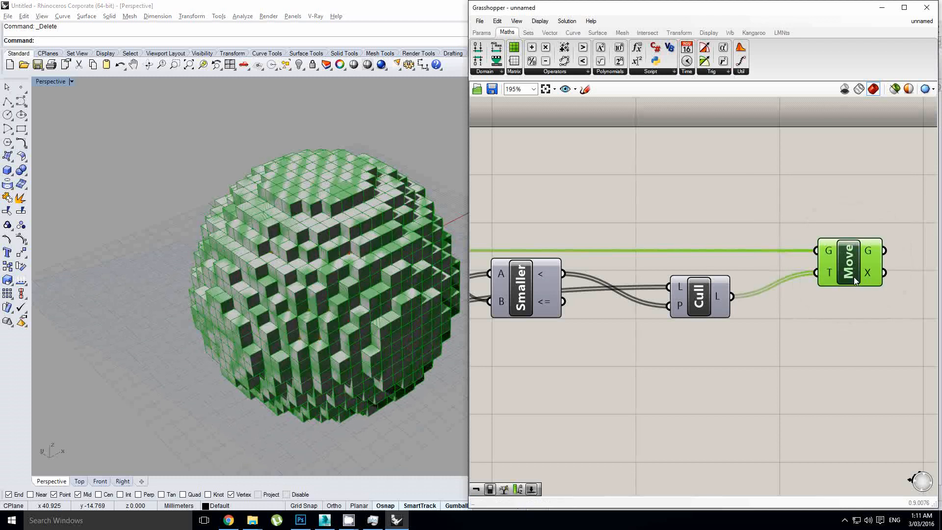
middle_click(855, 276)
left_click(882, 229)
Inspect the baked voxel meshes, select all of them in the viewport and delete them.
right_click_drag(342, 293, 300, 239)
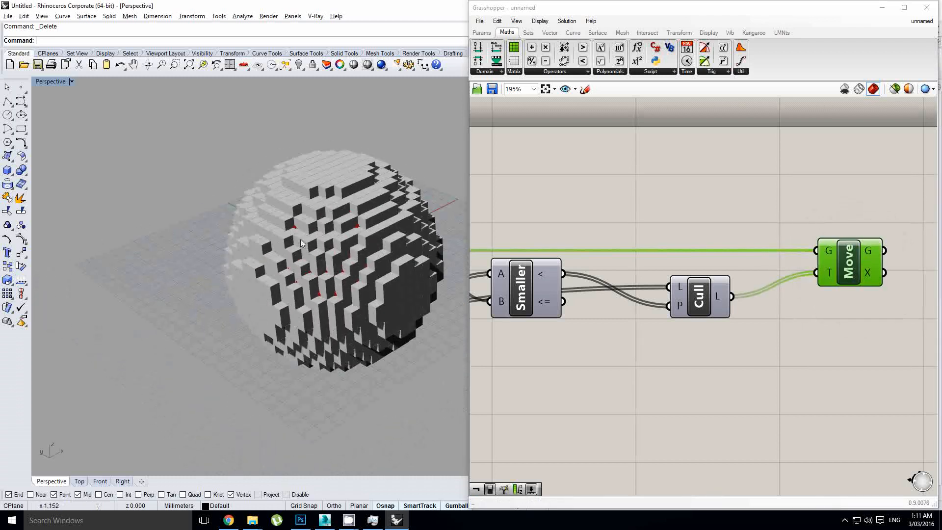
scroll(300, 240, "down", 2)
left_click_drag(188, 126, 446, 383)
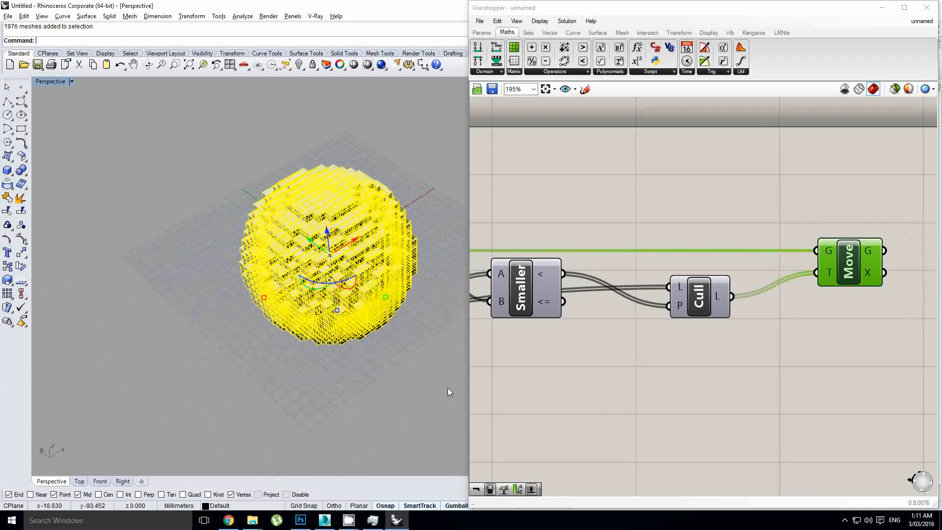
Move the hypot expression component down, between the MBox-to-Move wire and the Dist component.
right_click_drag(685, 279, 705, 282)
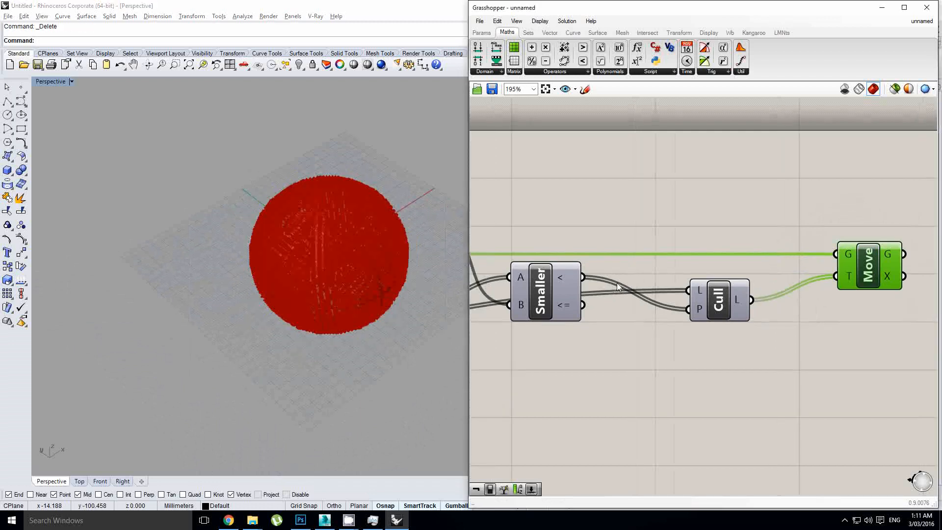
scroll(613, 285, "down", 1)
right_click_drag(639, 279, 717, 282)
scroll(681, 248, "down", 3)
right_click_drag(675, 248, 763, 253)
left_click(766, 249)
scroll(675, 255, "up", 1)
left_click_drag(671, 255, 667, 289)
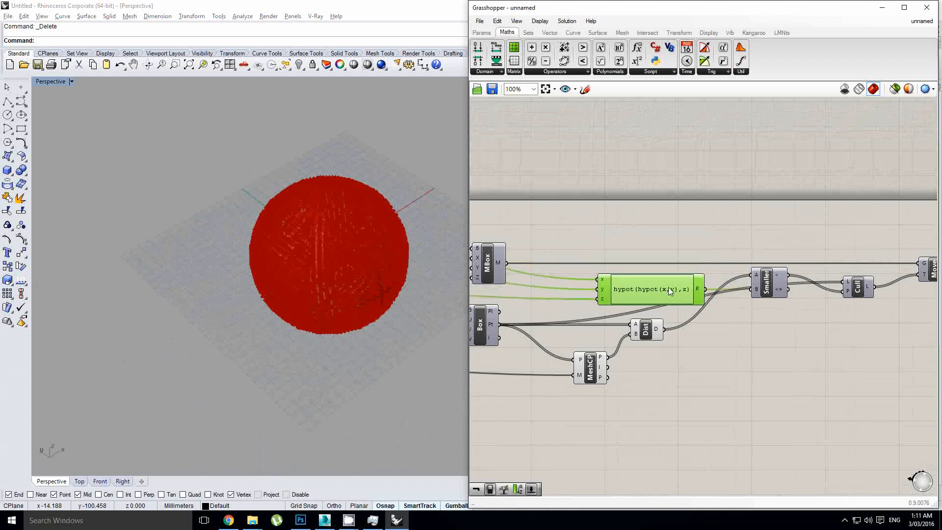
scroll(668, 287, "up", 1)
Review the Move component and the wires feeding it, alongside the sphere in the viewport.
left_click(779, 248)
right_click_drag(778, 248, 611, 280)
left_click(844, 298)
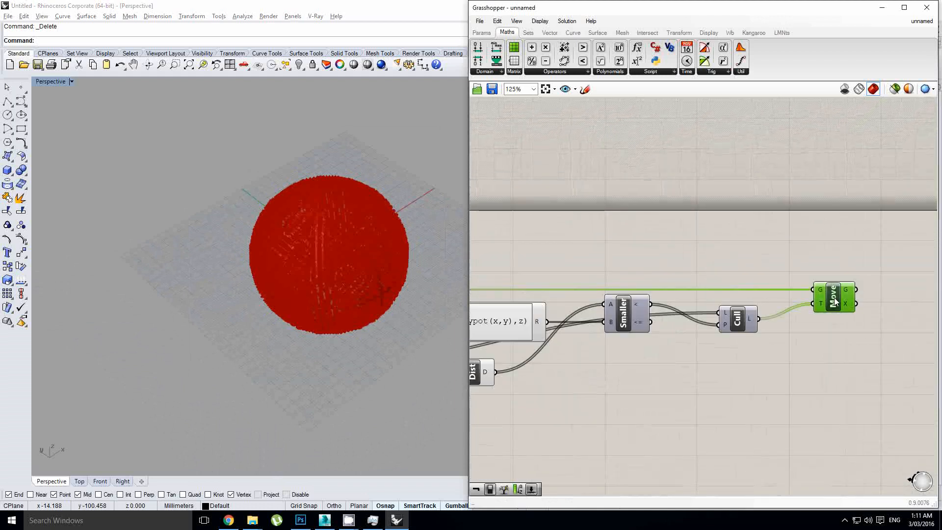
scroll(784, 299, "down", 2)
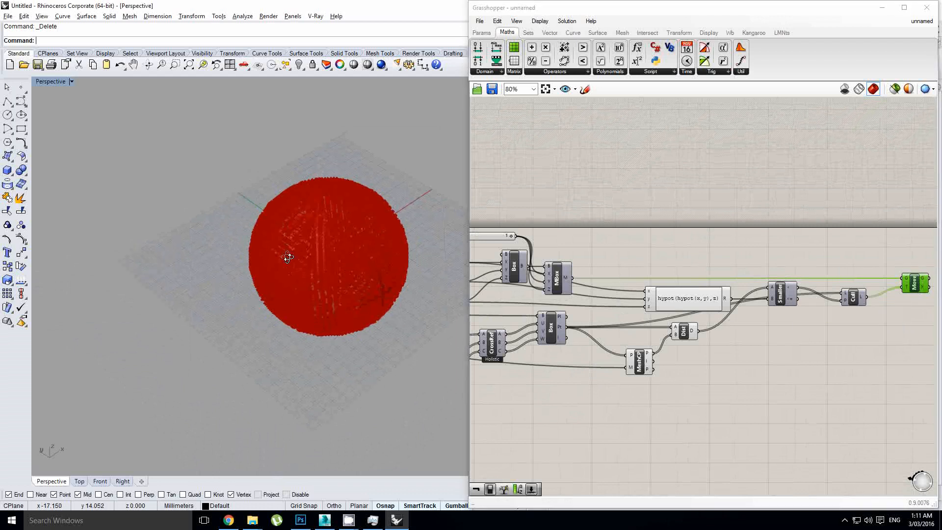
scroll(345, 255, "up", 2)
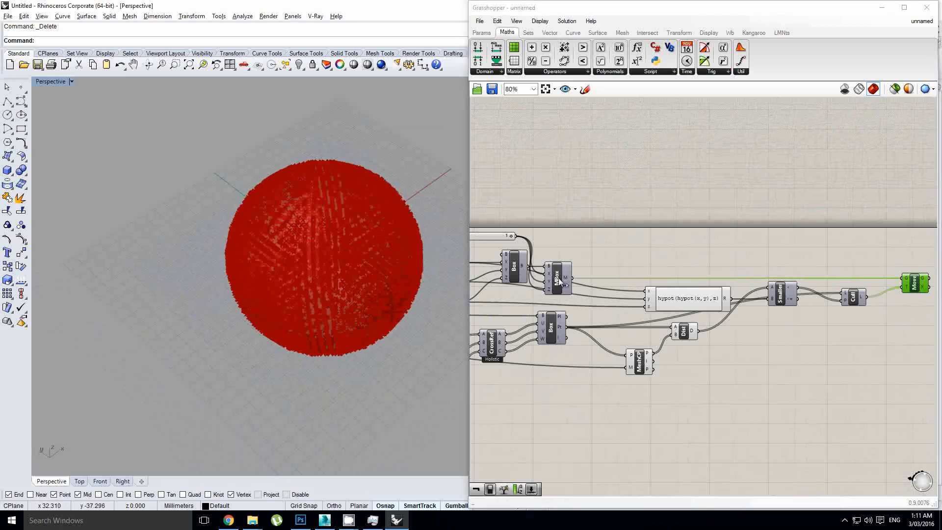
right_click_drag(680, 267, 652, 257)
left_click(690, 260)
scroll(661, 331, "up", 2)
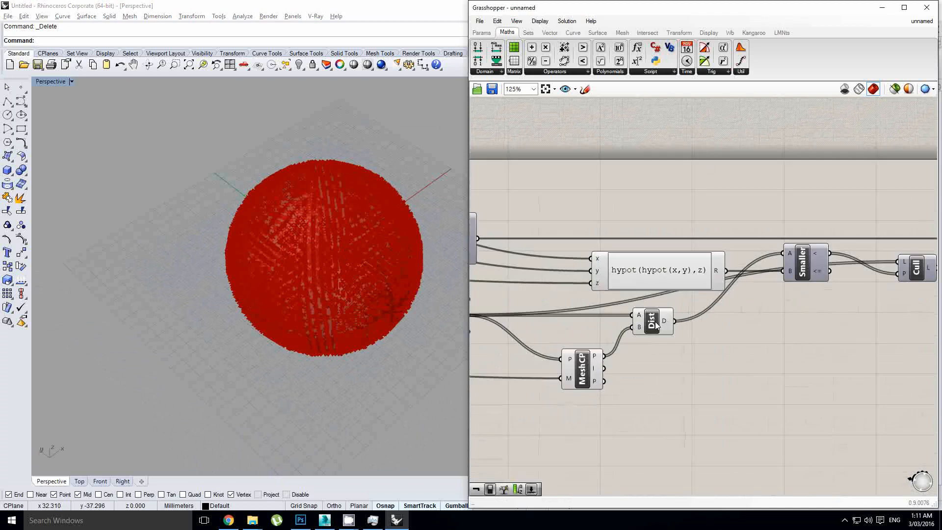
Nudge the Dist component slightly toward Smaller Than and highlight the wires of the Box evaluation component.
left_click_drag(658, 323, 669, 321)
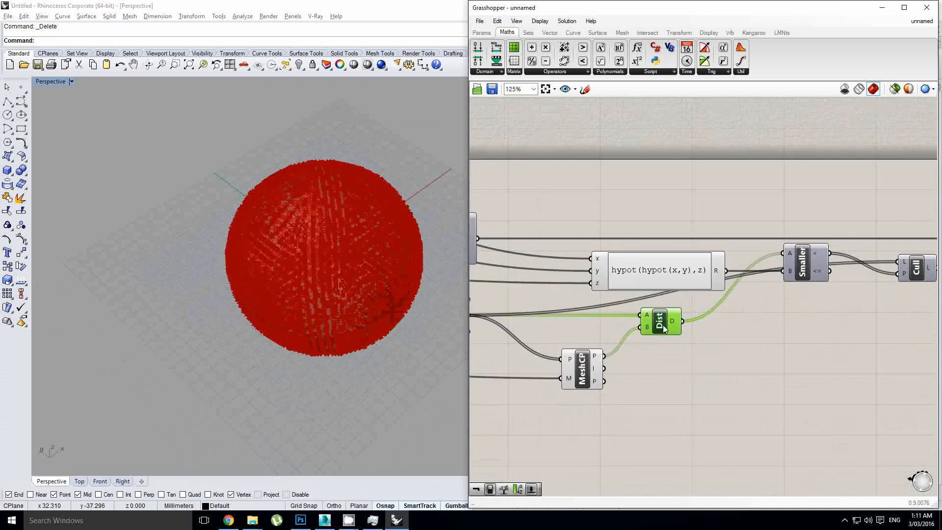
right_click_drag(512, 340, 661, 325)
left_click(591, 301)
left_click_drag(593, 302, 598, 302)
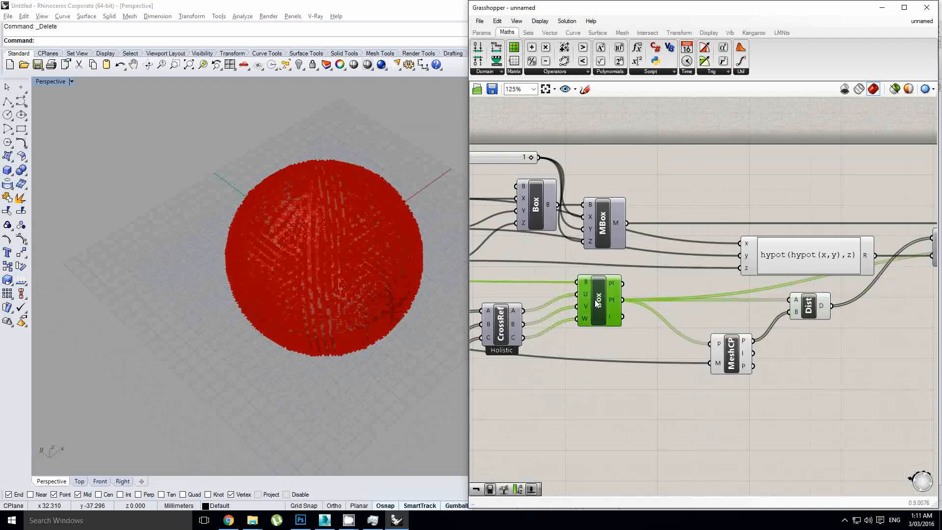
Trace the connections from hypot and Dist through Smaller Than and Cull to Move, checking how often Move runs.
scroll(614, 298, "down", 1)
right_click_drag(689, 295, 583, 320)
right_click_drag(850, 301, 715, 313)
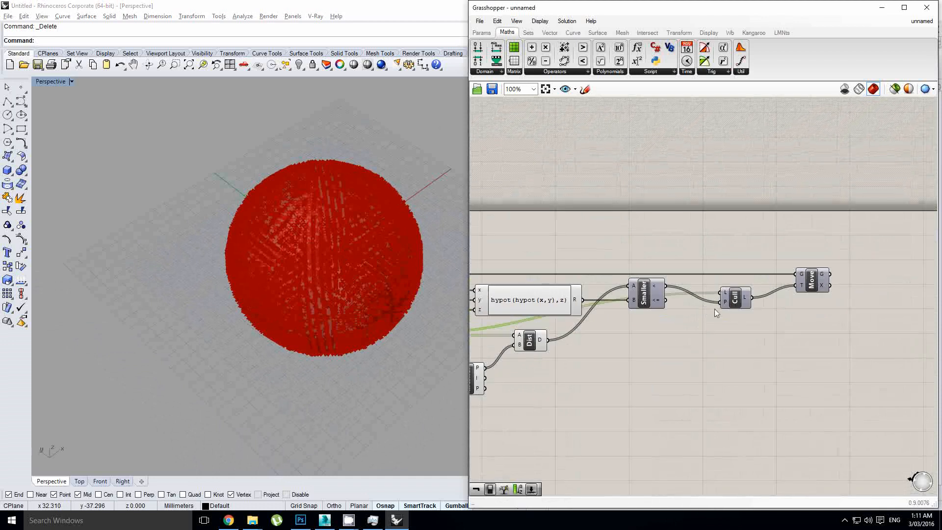
left_click(816, 280)
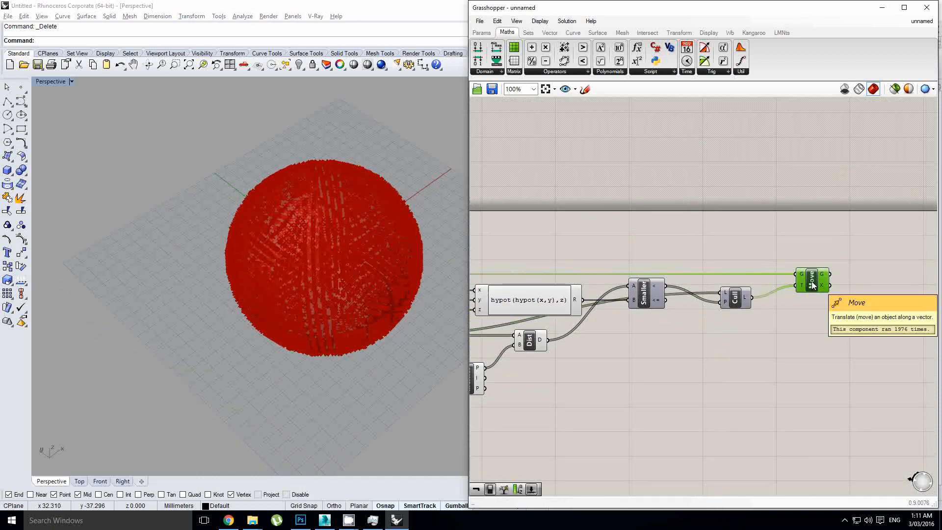
scroll(794, 293, "up", 1)
right_click_drag(769, 293, 814, 290)
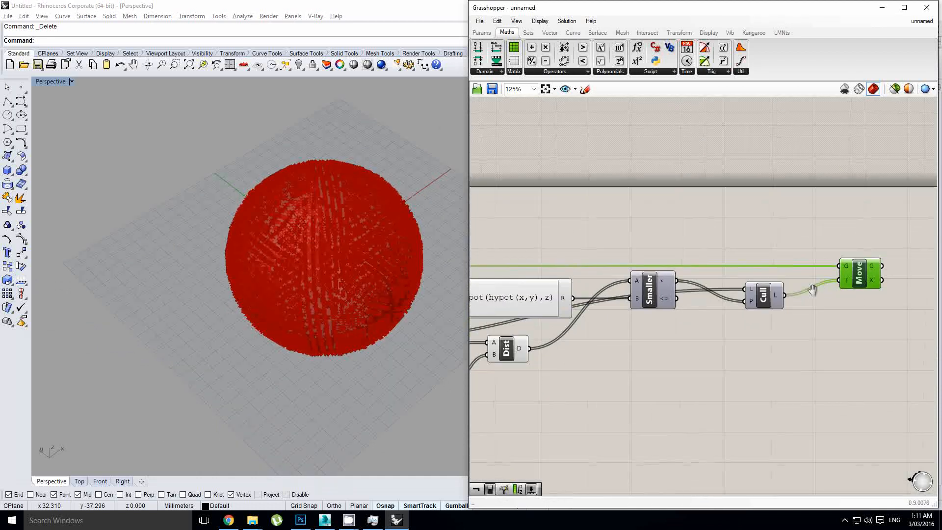
left_click(703, 275)
right_click_drag(692, 278, 765, 276)
left_click(618, 297)
right_click_drag(618, 297, 665, 292)
left_click(648, 308)
scroll(657, 293, "down", 2)
scroll(670, 290, "up", 2)
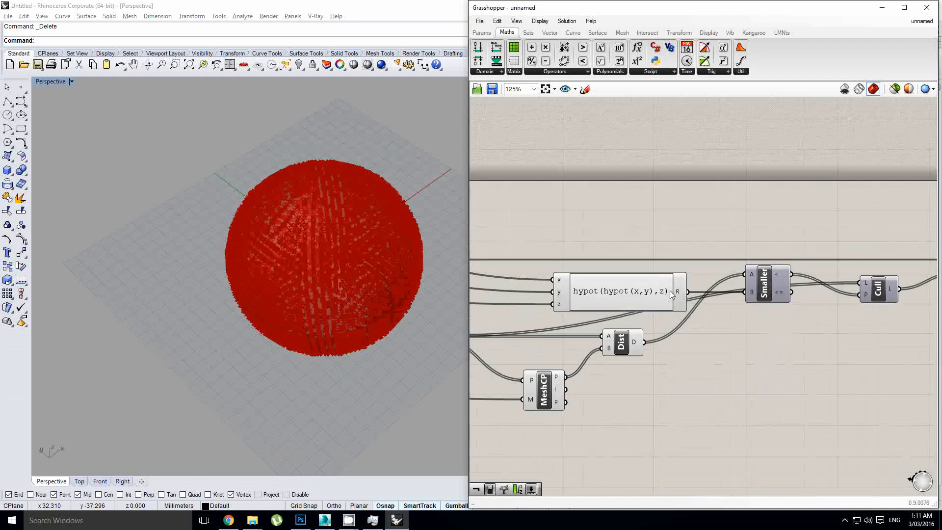
scroll(683, 280, "up", 1)
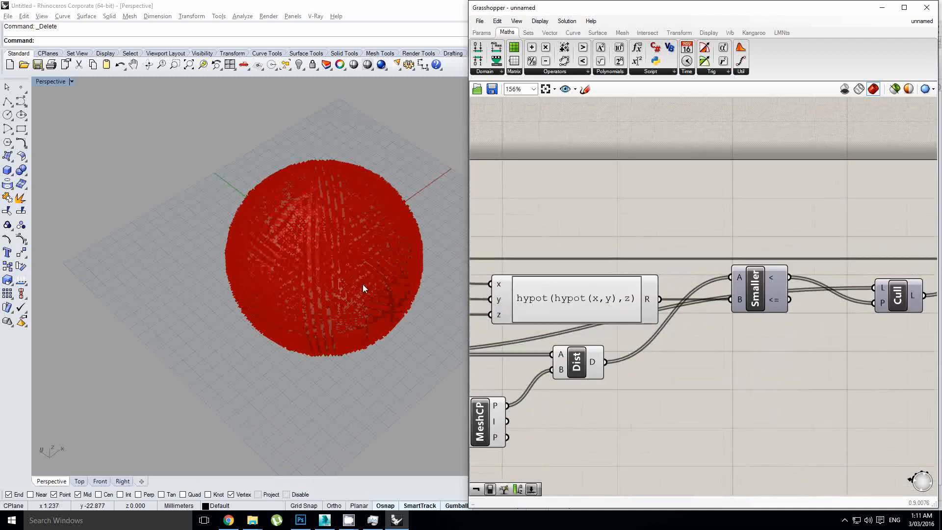
Examine the red sphere preview from several angles and compare it with the hypot expression component.
right_click_drag(363, 284, 331, 244)
scroll(441, 255, "up", 3)
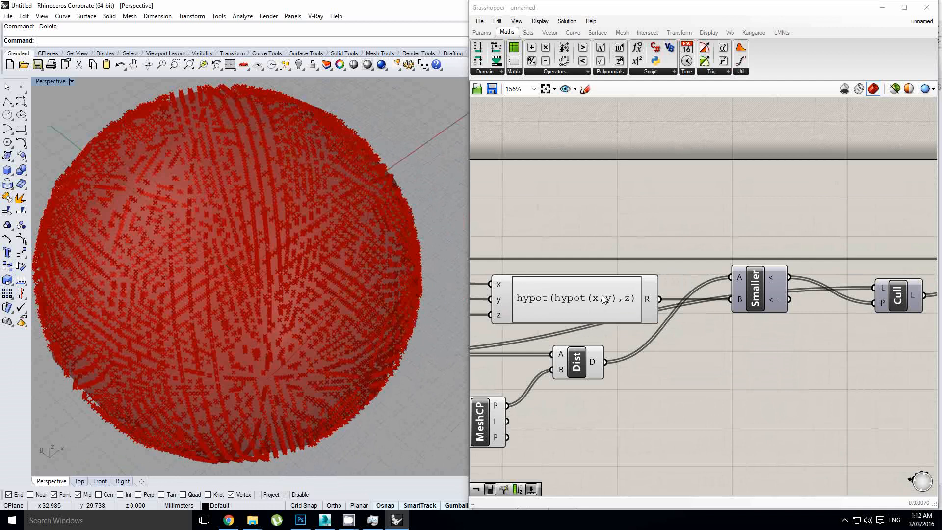
scroll(344, 268, "down", 2)
right_click_drag(591, 318, 620, 307)
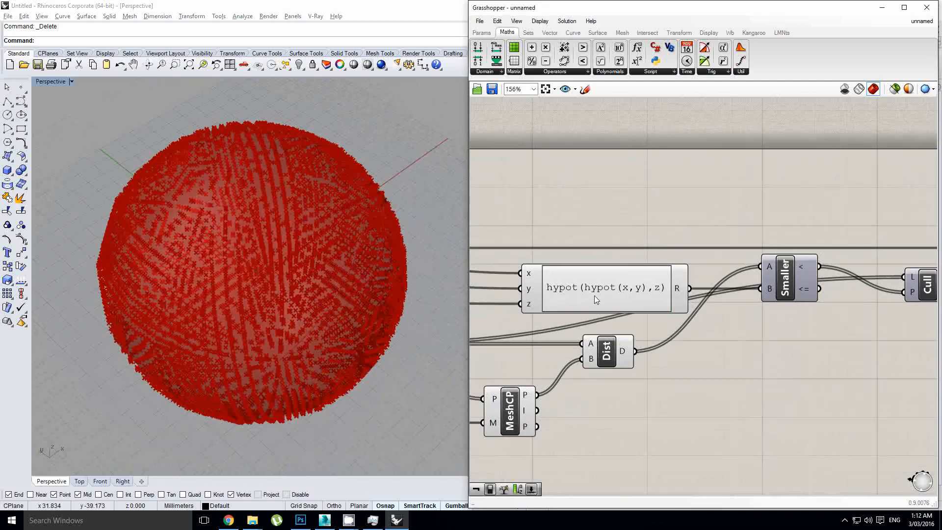
right_click_drag(602, 295, 623, 292)
right_click(623, 293)
left_click(636, 285)
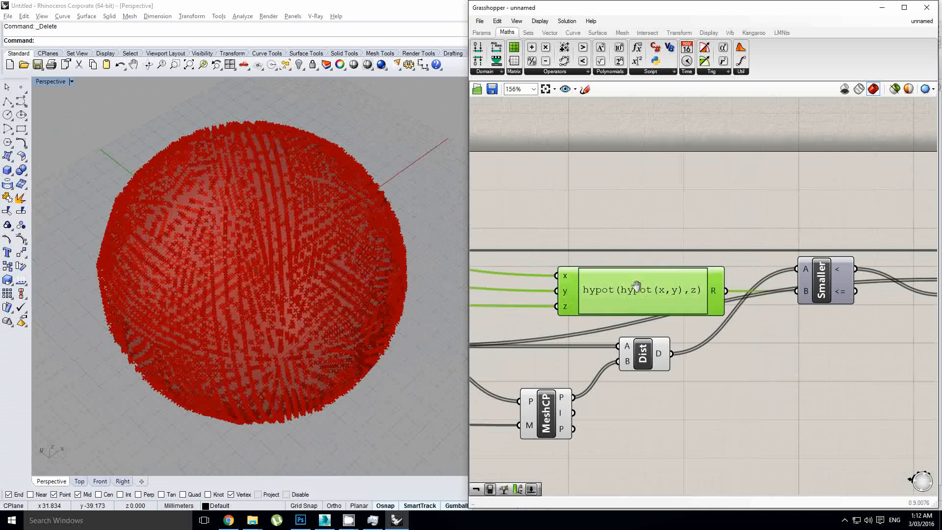
left_click(628, 238)
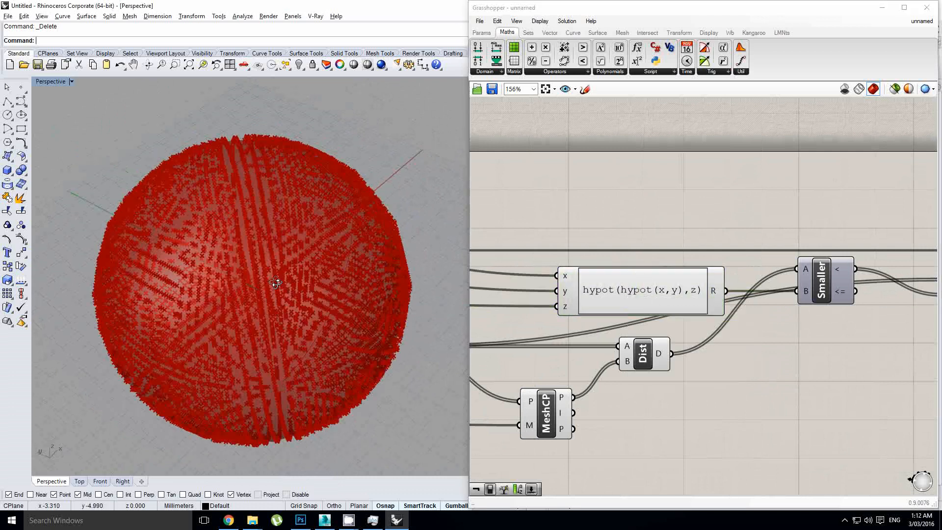
scroll(274, 275, "down", 3)
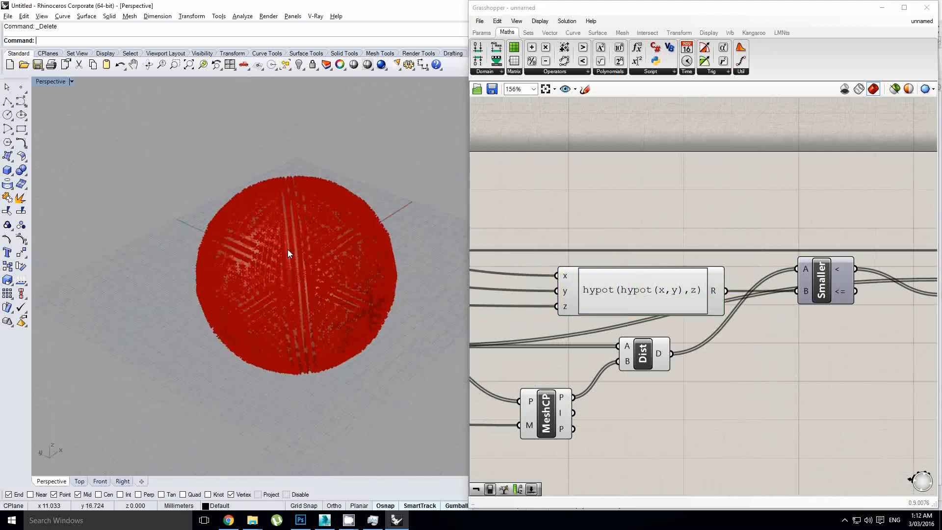
scroll(288, 250, "up", 4)
scroll(736, 256, "down", 5)
Inspect the Sphere and Mesh Sphere components at the start of the definition and the wires leaving them.
right_click_drag(534, 229, 742, 227)
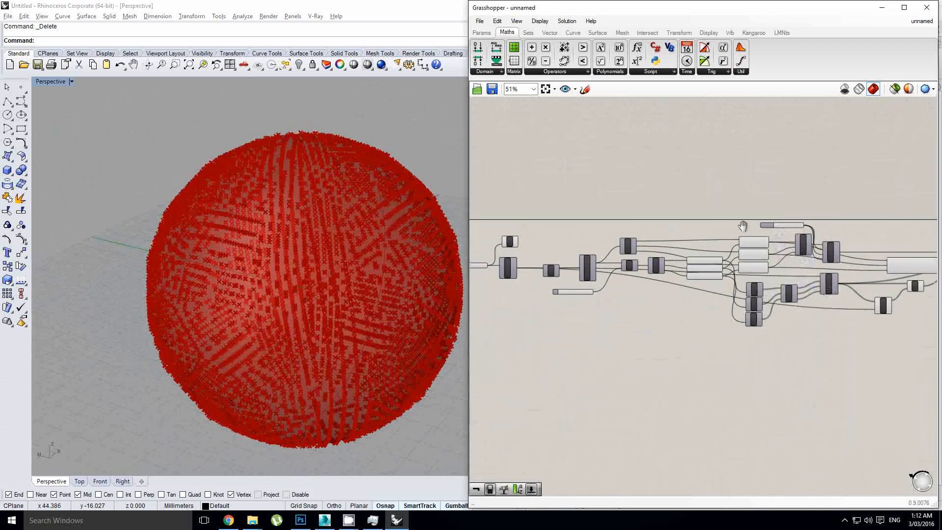
scroll(719, 263, "up", 1)
right_click_drag(577, 257, 742, 263)
scroll(685, 258, "up", 3)
left_click(639, 242)
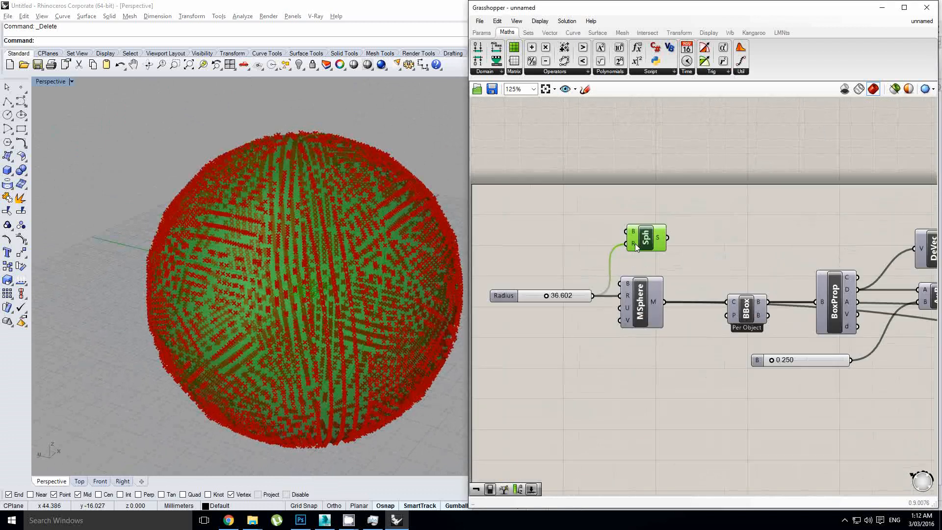
scroll(640, 245, "down", 2)
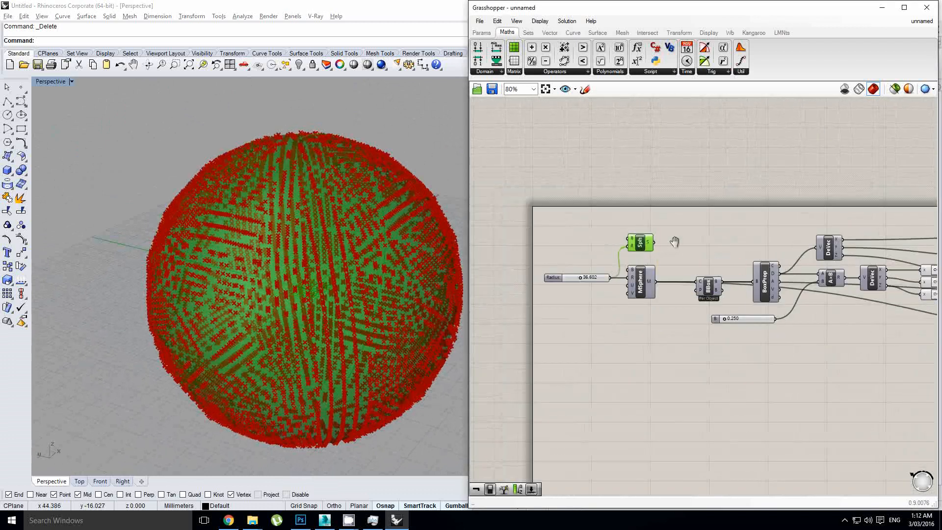
right_click_drag(674, 241, 661, 243)
scroll(652, 243, "up", 1)
left_click(664, 187)
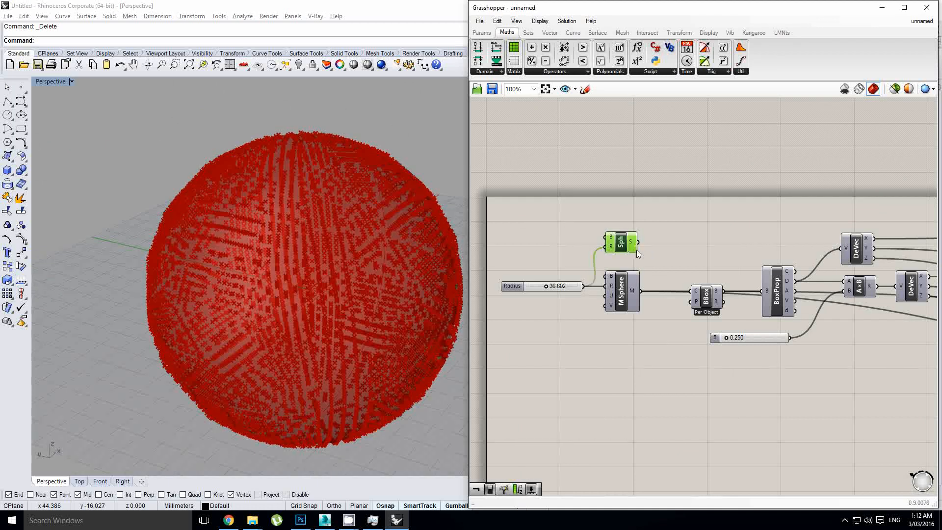
double_click(684, 220)
left_click(663, 261)
left_click(625, 292)
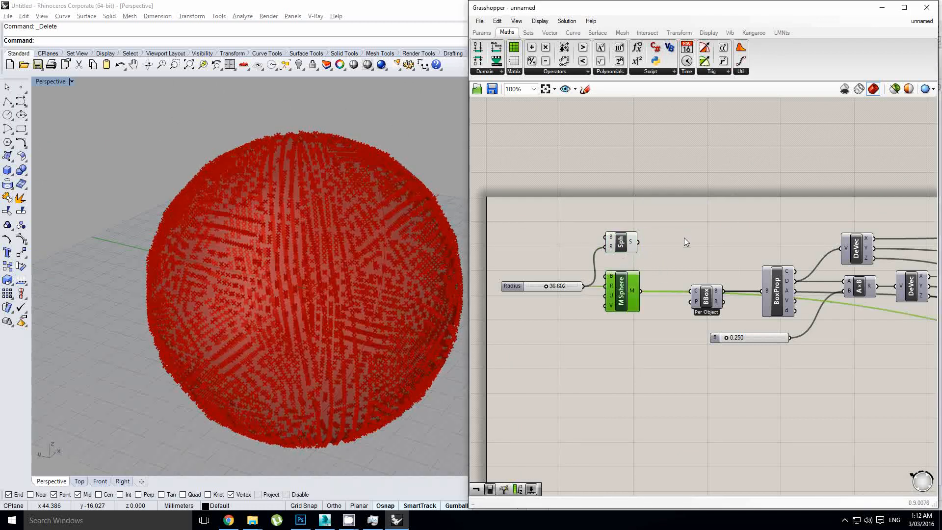
Add a Scale NU component near the Mesh Sphere and move the Sphere component up to clear space.
double_click(685, 236)
type("scale")
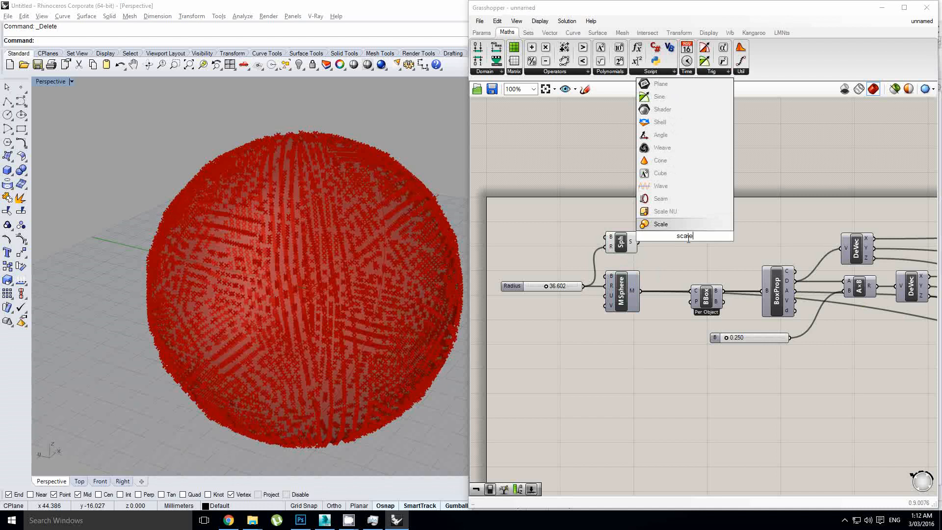
left_click(675, 215)
left_click_drag(613, 243, 622, 204)
left_click_drag(656, 323, 562, 279)
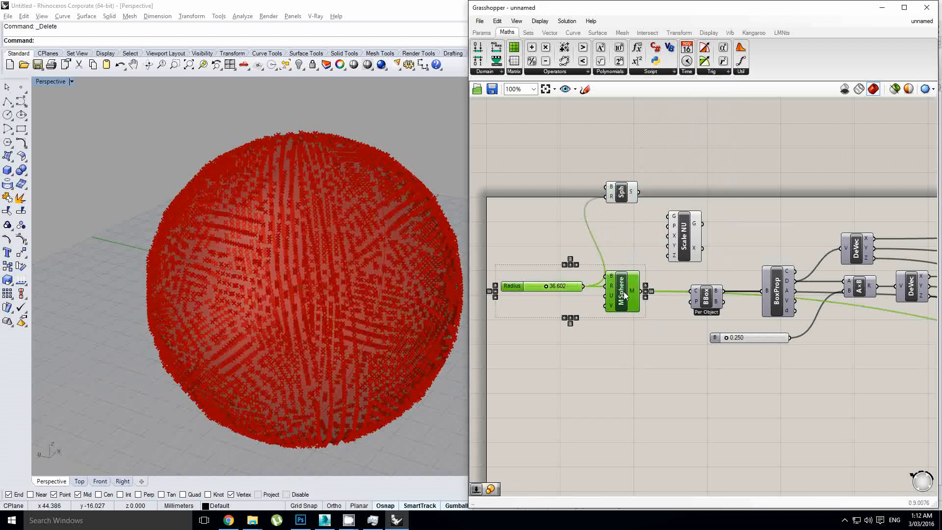
Make room ahead of the bounding box, position Scale NU there and connect the Mesh Sphere output to its geometry input.
left_click_drag(623, 292, 577, 293)
left_click_drag(677, 242, 646, 246)
scroll(618, 264, "up", 1)
left_click_drag(590, 298, 640, 311)
right_click_drag(642, 309, 714, 288)
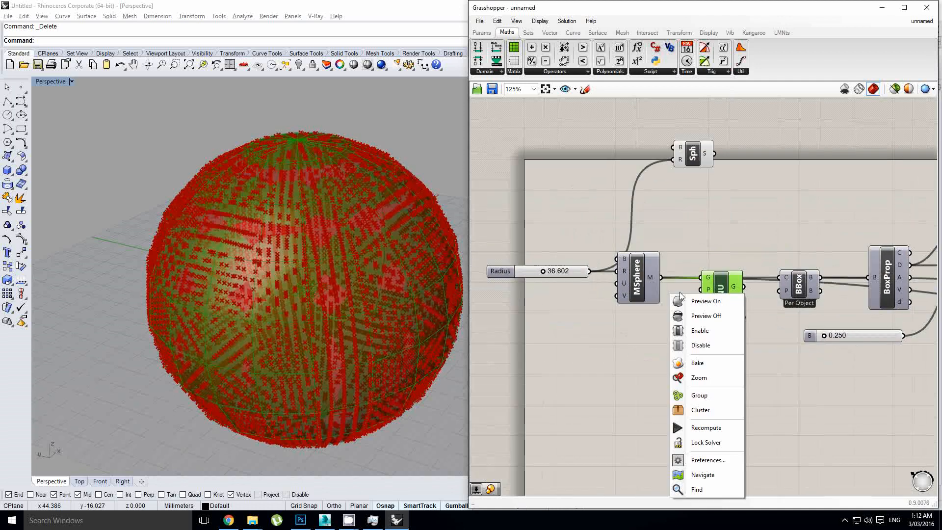
left_click(578, 103)
left_click_drag(720, 302, 718, 302)
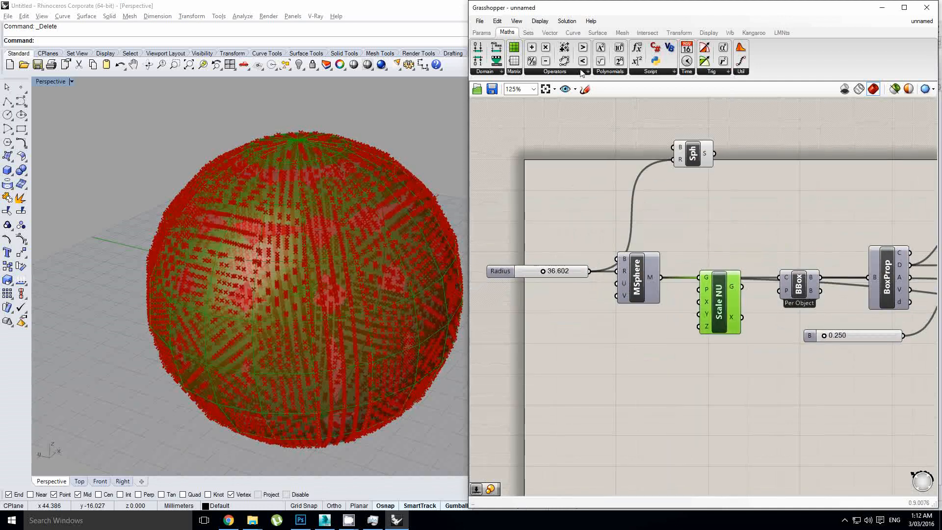
Place a 0.250 number slider below the Mesh Sphere and connect it to Scale NU's X input.
left_click(481, 32)
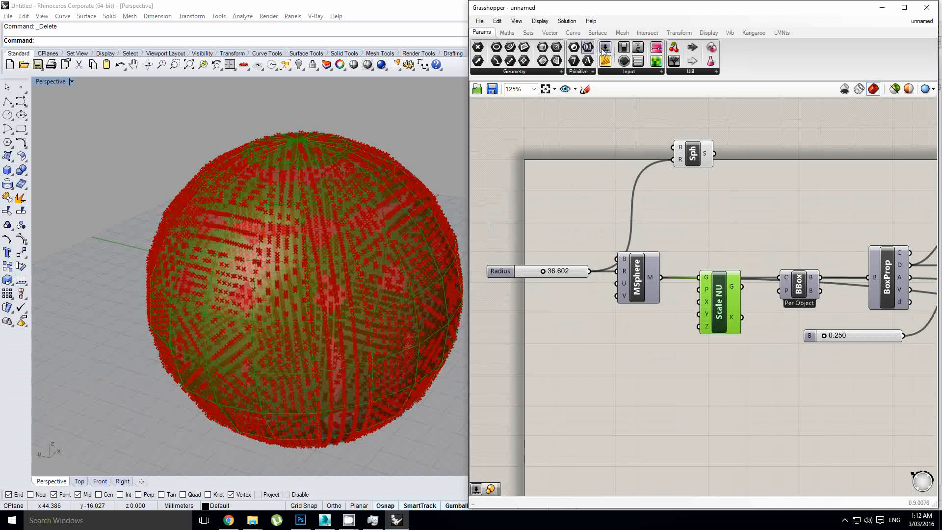
left_click_drag(604, 47, 574, 320)
scroll(575, 321, "up", 1)
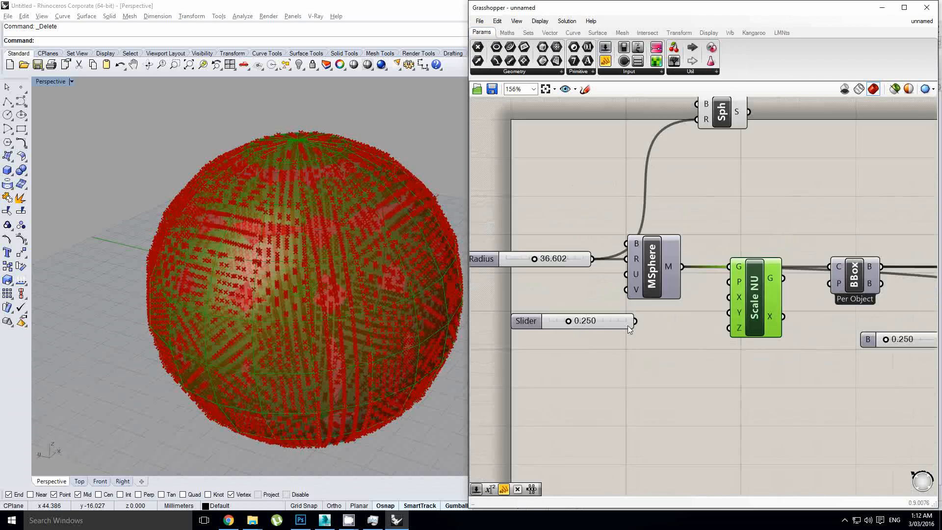
left_click_drag(634, 321, 729, 297)
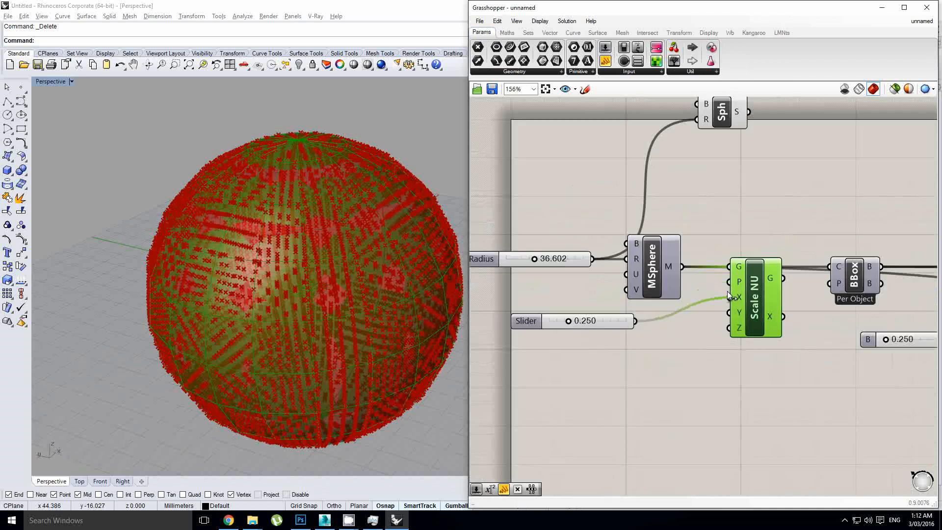
Duplicate the scale slider twice and connect the copies to Scale NU's Y and Z inputs.
left_click(632, 322)
key("ctrl+v")
key("ctrl+v")
scroll(653, 343, "up", 1)
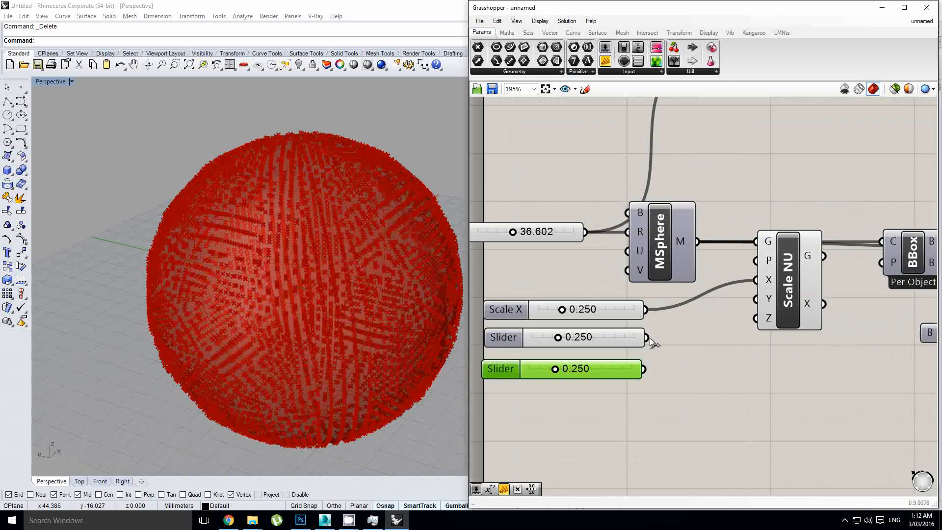
left_click_drag(732, 295, 754, 298)
left_click_drag(644, 371, 753, 318)
Set the scale sliders to 0.778 in X, 0.386 in Y and 1.000 in Z.
right_click_drag(566, 311, 619, 304)
scroll(641, 250, "down", 2)
left_click(621, 244)
left_click_drag(622, 282, 683, 318)
Turn off the preview of the Sphere component.
right_click_drag(425, 321, 410, 326)
scroll(614, 269, "down", 2)
right_click_drag(674, 258, 642, 257)
left_click(661, 174)
middle_click(661, 170)
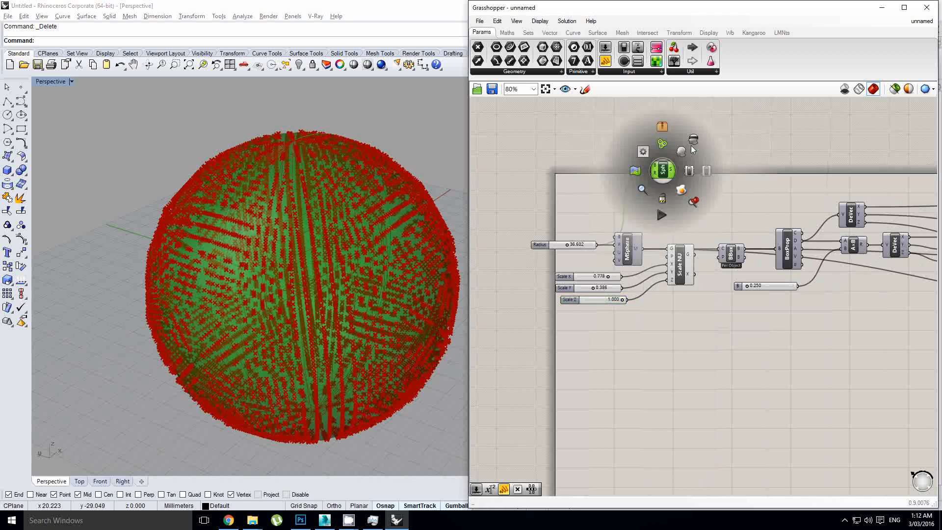
left_click(689, 142)
Transfer the Mesh Sphere's outgoing wires to Scale NU's geometry output, and reconnect the Mesh Sphere to Scale NU's geometry input.
right_click_drag(673, 216, 607, 224)
scroll(599, 258, "up", 6)
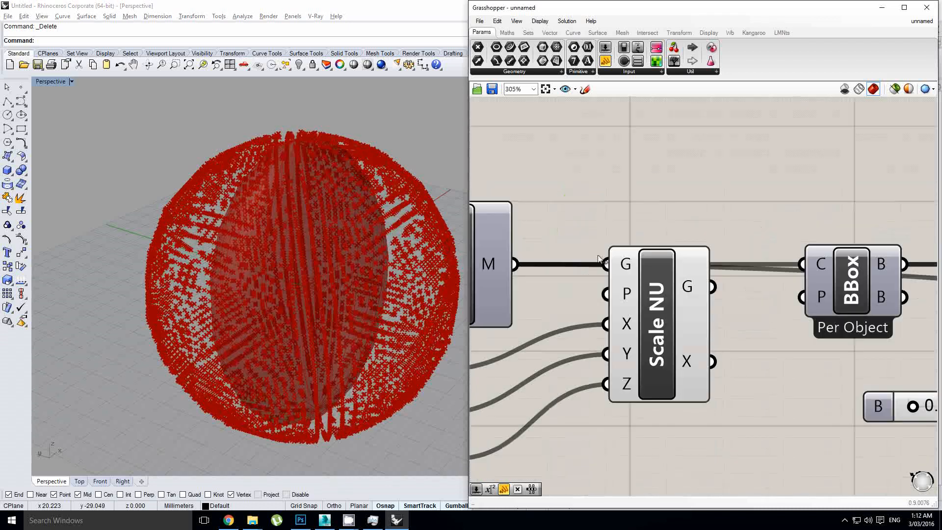
scroll(545, 261, "down", 2)
mouse_move(525, 263)
left_mouse_down("ctrl+shift")
mouse_move(592, 248)
mouse_move(642, 279)
mouse_move(534, 248)
mouse_move(528, 260)
left_mouse_up("ctrl+shift")
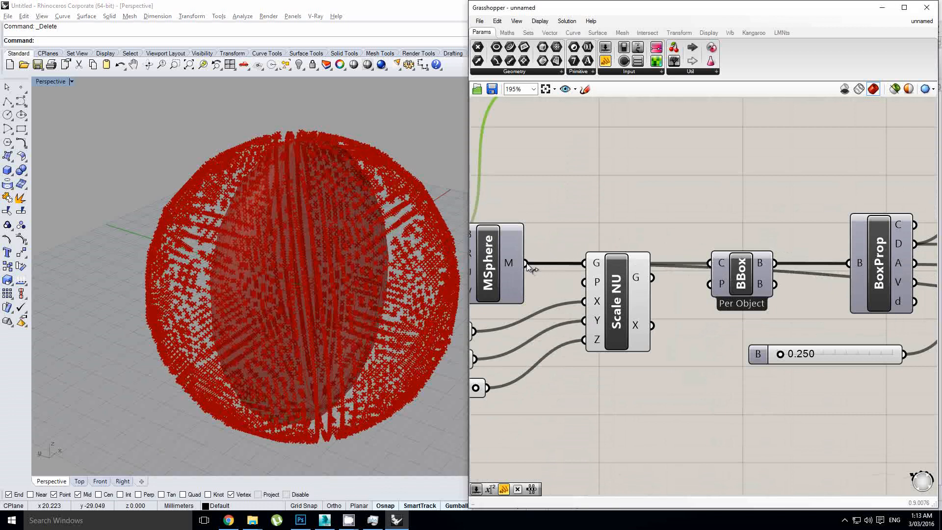
left_click_drag(526, 263, 651, 277, "ctrl+shift")
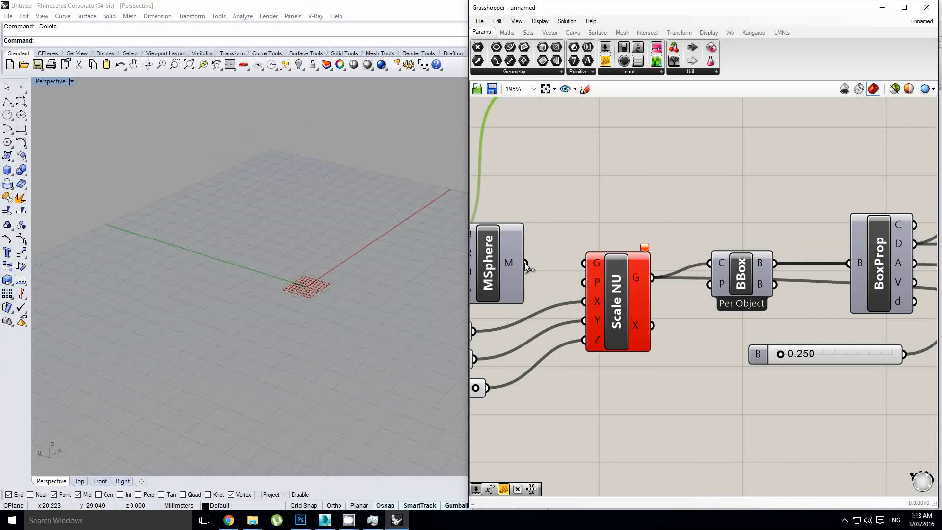
left_click_drag(526, 263, 593, 265)
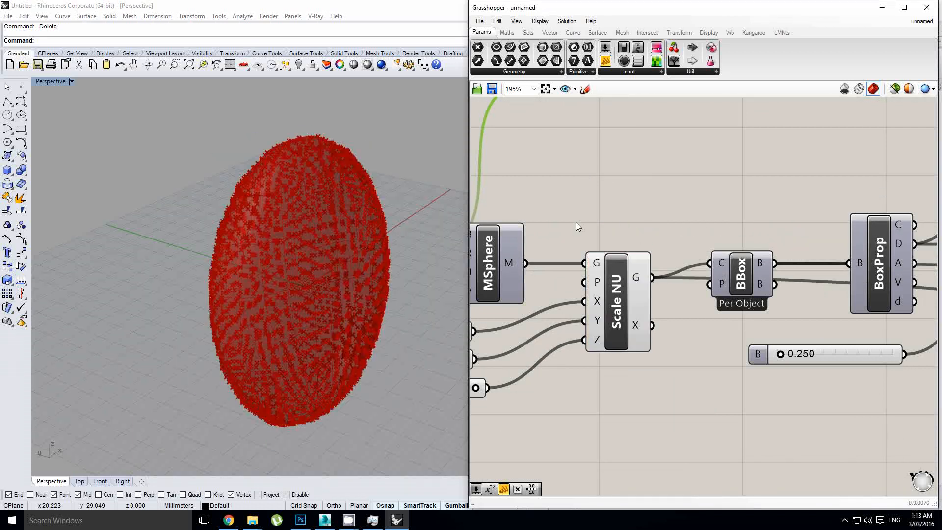
Turn off the preview of the Scale NU component.
right_click_drag(576, 222, 589, 226)
scroll(309, 172, "up", 2)
right_click_drag(309, 171, 344, 251)
left_click(649, 301)
middle_click(635, 296)
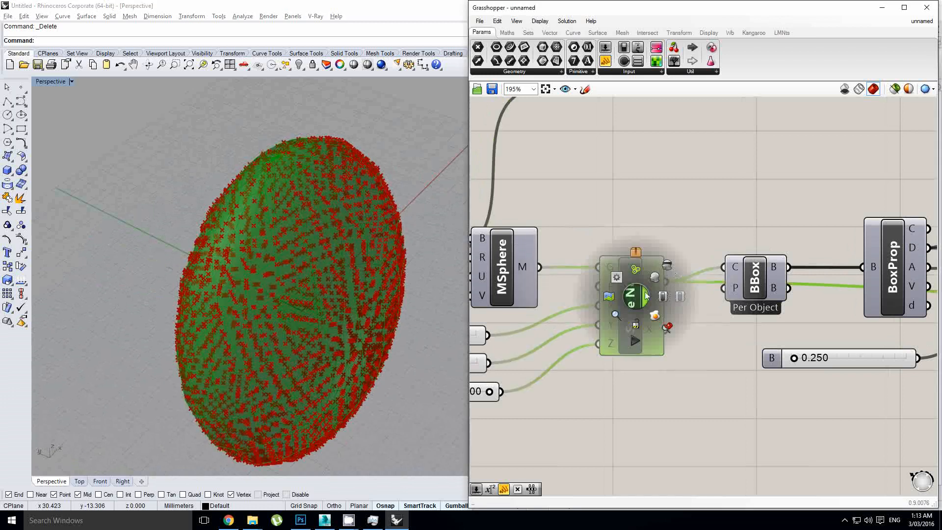
left_click(666, 264)
Turn on the preview of the Move component at the end of the definition to show the voxel boxes.
scroll(669, 255, "down", 7)
right_click_drag(798, 296, 682, 293)
scroll(757, 267, "up", 3)
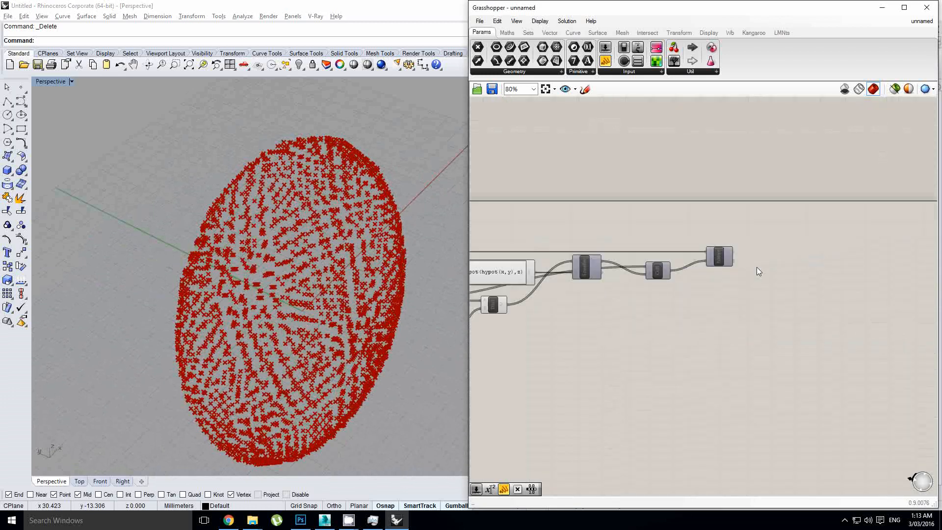
left_click(724, 256)
middle_click(725, 255)
left_click(753, 224)
Turn on the preview of the bounding box component fed by Scale NU.
right_click_drag(326, 280, 342, 244)
scroll(342, 244, "down", 4)
scroll(323, 265, "up", 2)
right_click_drag(521, 234, 815, 257)
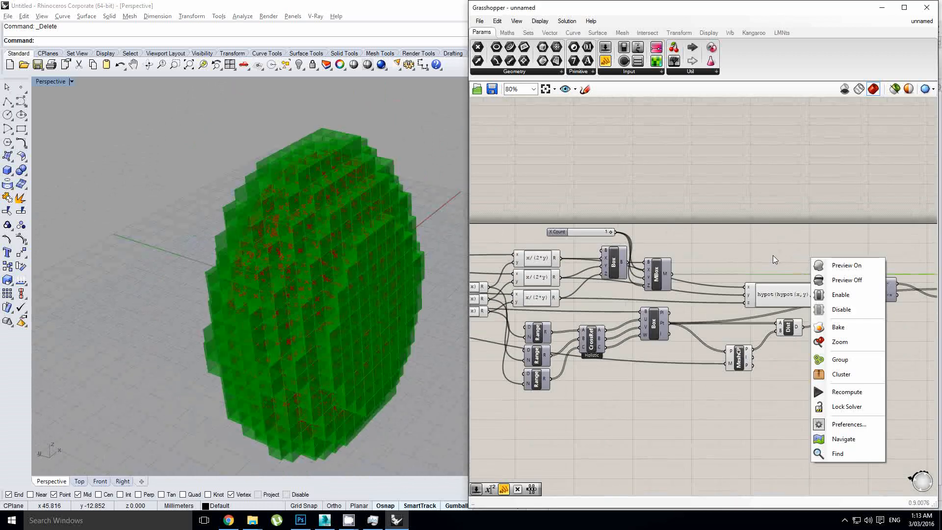
left_click(772, 255)
right_click_drag(651, 282, 885, 274)
right_click_drag(339, 265, 349, 248)
right_click_drag(617, 253, 722, 244)
right_click_drag(544, 260, 601, 267)
scroll(601, 267, "up", 1)
left_click(606, 294)
middle_click(606, 296)
left_click(627, 273)
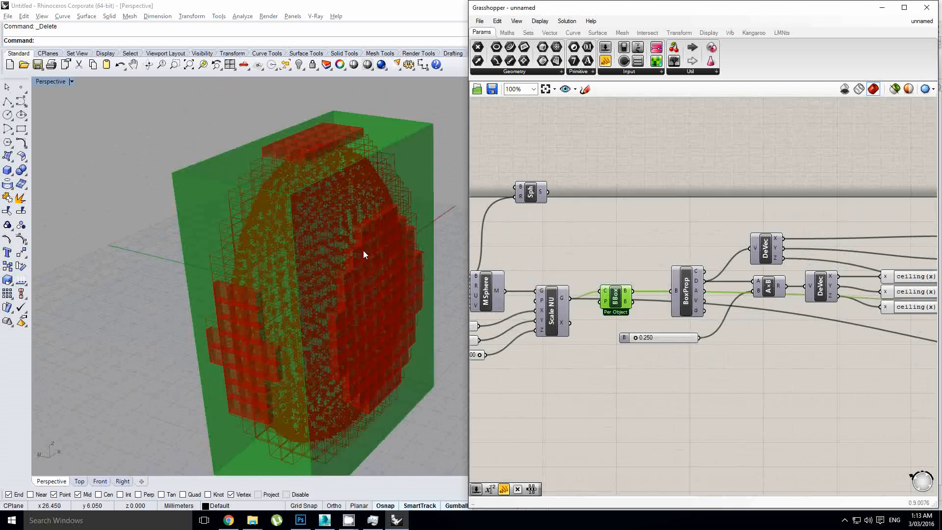
Check the bounding box in the viewport and highlight the wires of the first ceiling(x) expression.
right_click_drag(364, 250, 374, 232)
scroll(674, 241, "down", 3)
right_click_drag(678, 241, 563, 249)
scroll(675, 250, "up", 1)
left_click(674, 250)
scroll(702, 263, "up", 2)
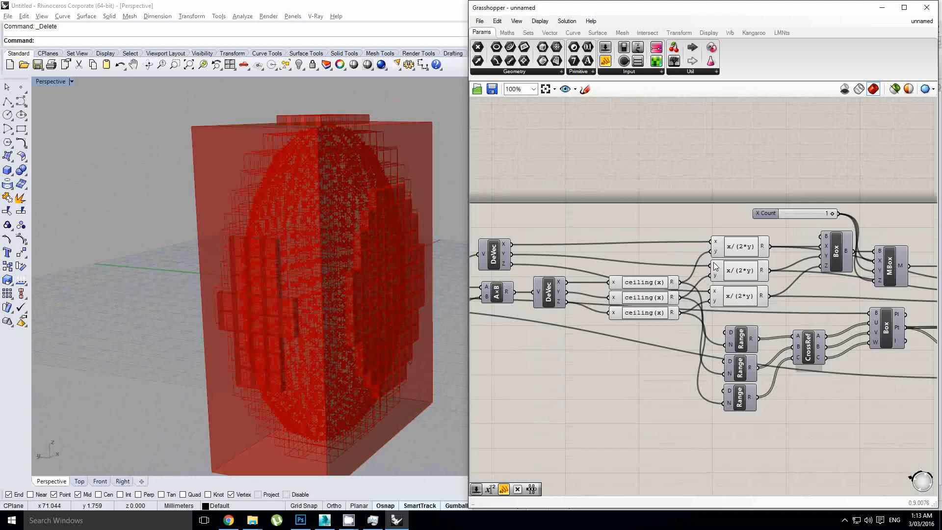
scroll(631, 282, "up", 1)
left_click_drag(593, 256, 704, 301)
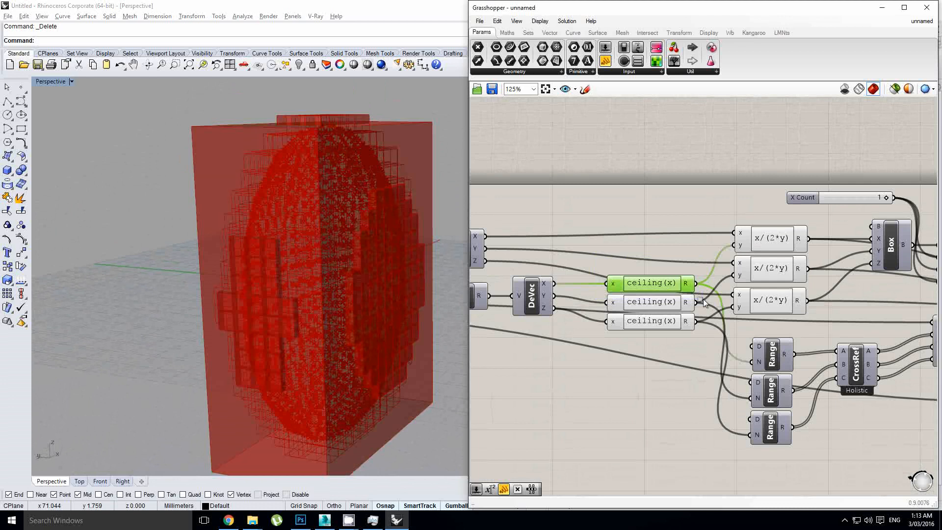
Examine from several angles how the voxel boxes sit against the faces of the bounding box.
right_click_drag(393, 206, 400, 214)
scroll(311, 139, "up", 5)
scroll(323, 123, "down", 3)
right_click_drag(345, 169, 363, 209)
right_click_drag(346, 274, 351, 229)
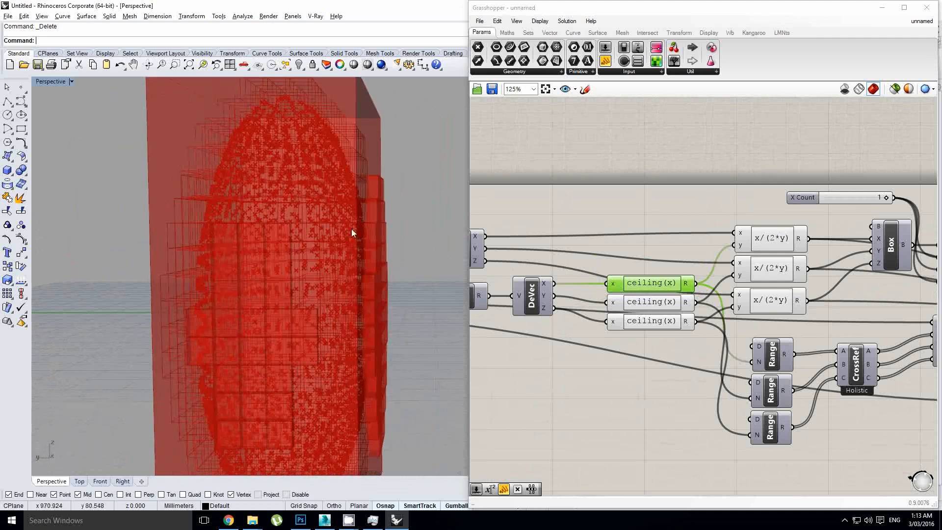
right_click_drag(351, 159, 362, 161)
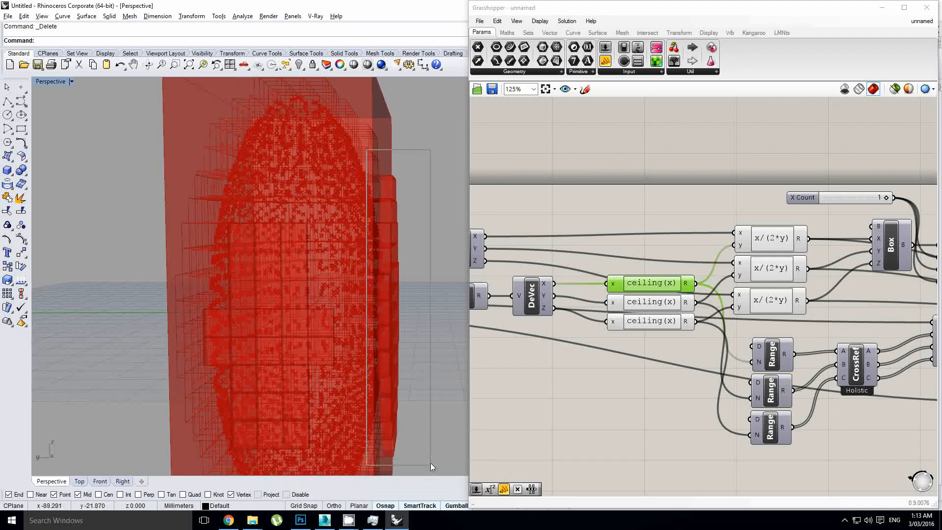
right_click_drag(431, 463, 322, 248)
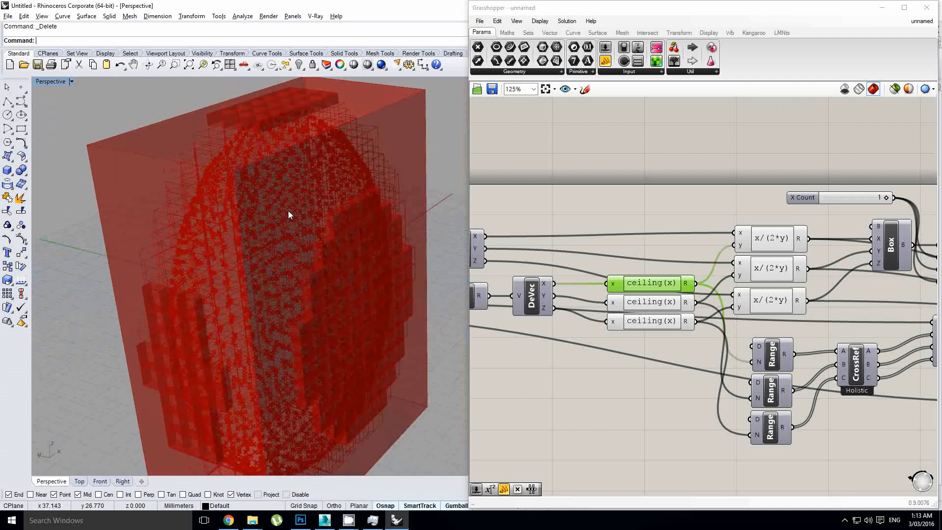
mouse_move(279, 176)
right_mouse_down()
mouse_move(278, 117)
mouse_move(250, 160)
mouse_move(277, 192)
right_mouse_up()
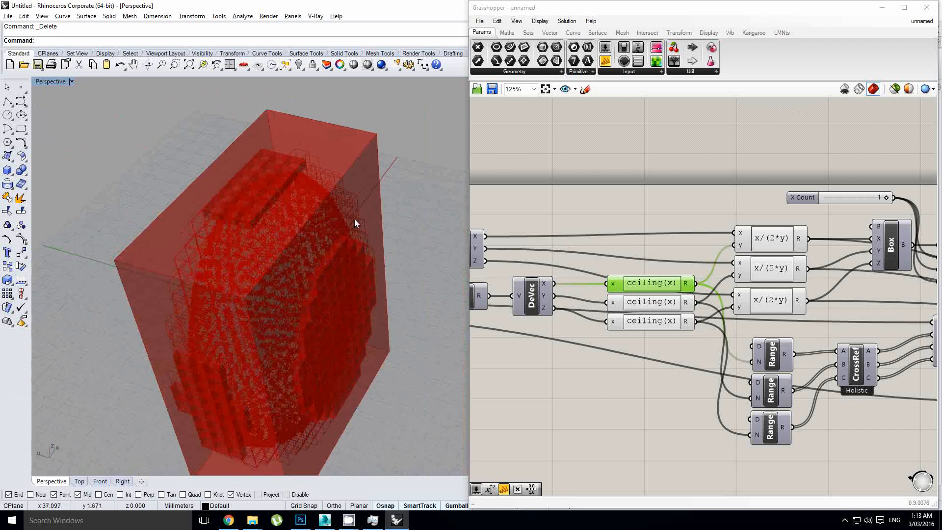
Trace the definition back from the ceiling expressions to the Scale NU component and its three sliders.
right_click_drag(606, 253, 710, 255)
left_click(706, 258)
scroll(714, 254, "down", 1)
scroll(744, 259, "up", 1)
scroll(745, 264, "up", 1)
scroll(763, 243, "down", 3)
scroll(720, 253, "up", 1)
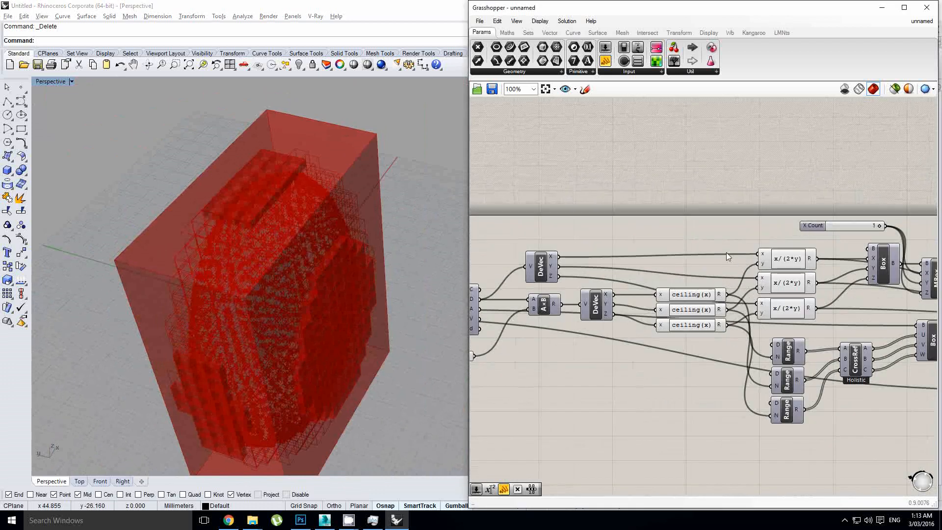
right_click_drag(530, 257, 654, 255)
right_click_drag(583, 250, 728, 245)
right_click_drag(502, 282, 637, 288)
right_click_drag(645, 349, 686, 341)
scroll(687, 340, "up", 3)
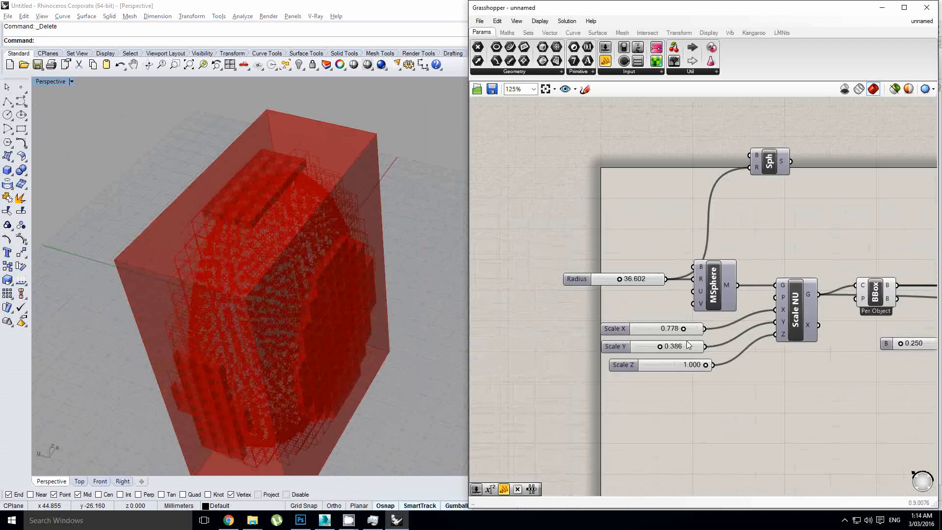
Set the resolution slider feeding B of the multiplication component to 0.5.
scroll(734, 318, "down", 2)
right_click_drag(745, 312, 560, 334)
right_click_drag(763, 264, 669, 250)
scroll(649, 338, "up", 2)
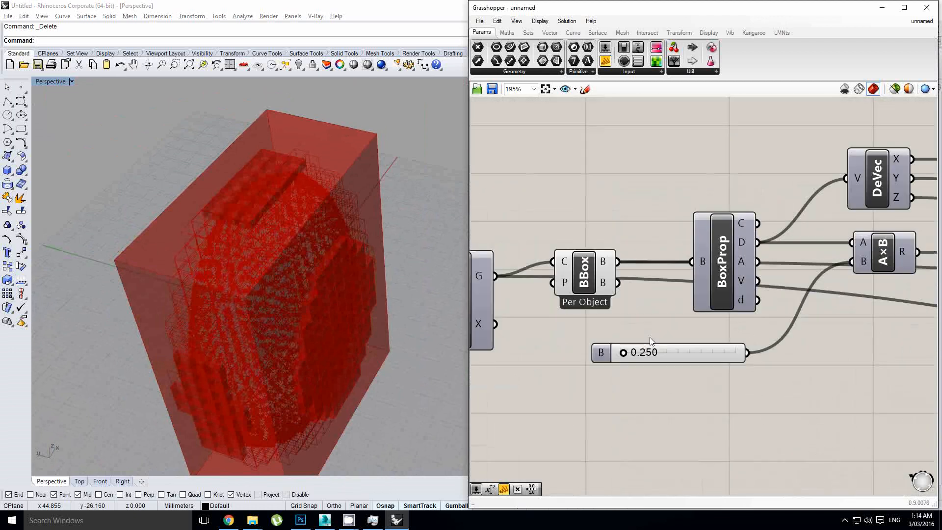
right_click_drag(642, 344, 605, 335)
double_click(638, 347)
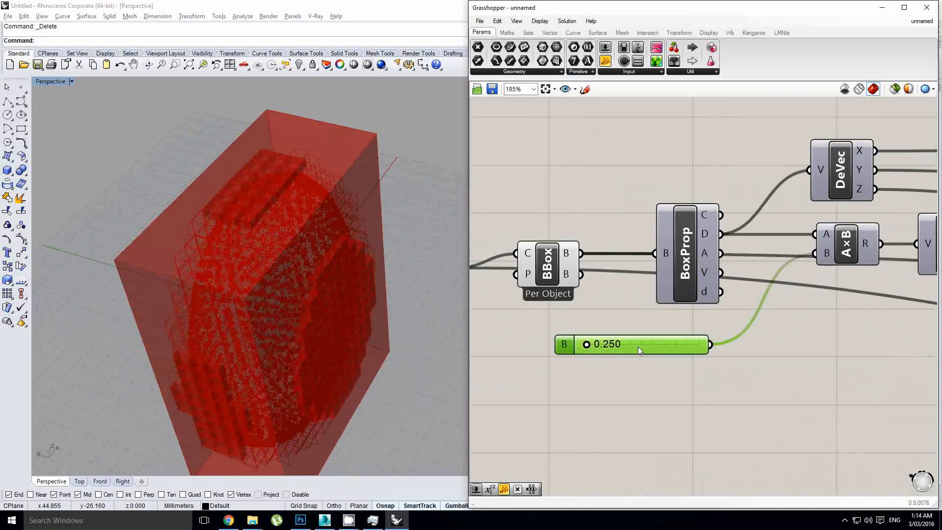
type("0.5")
key("Return")
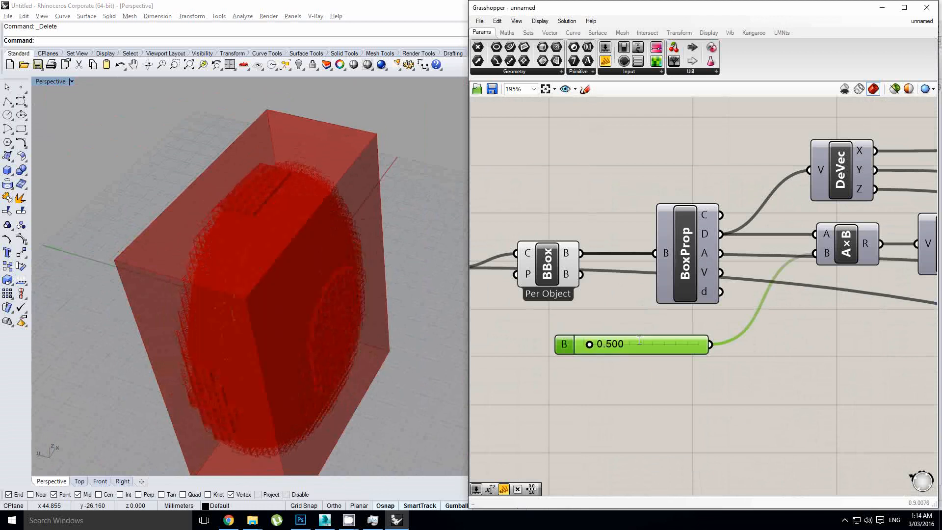
Check the finer voxels up close and set the multiplication component's B slider to 2.
right_click_drag(313, 268, 318, 206)
scroll(319, 206, "up", 4)
right_click_drag(610, 304, 629, 301)
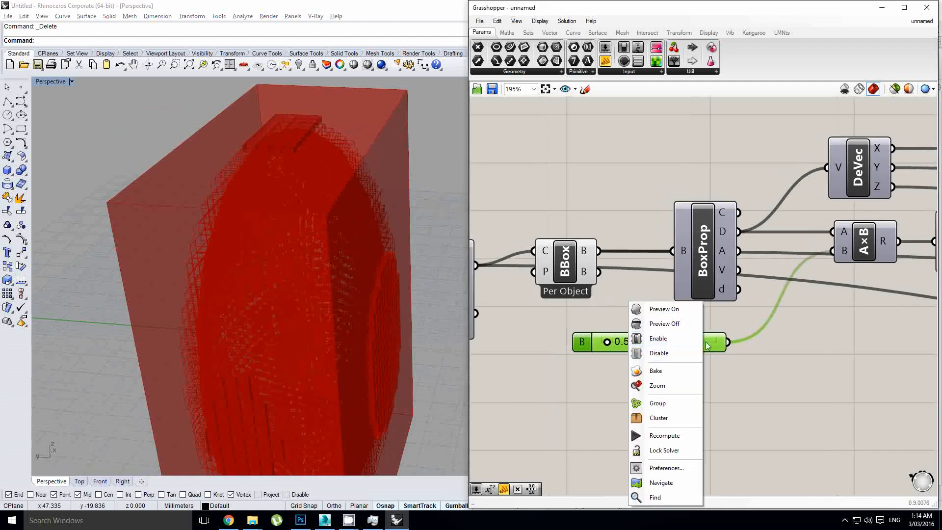
left_click(717, 346)
double_click(717, 346)
type("2")
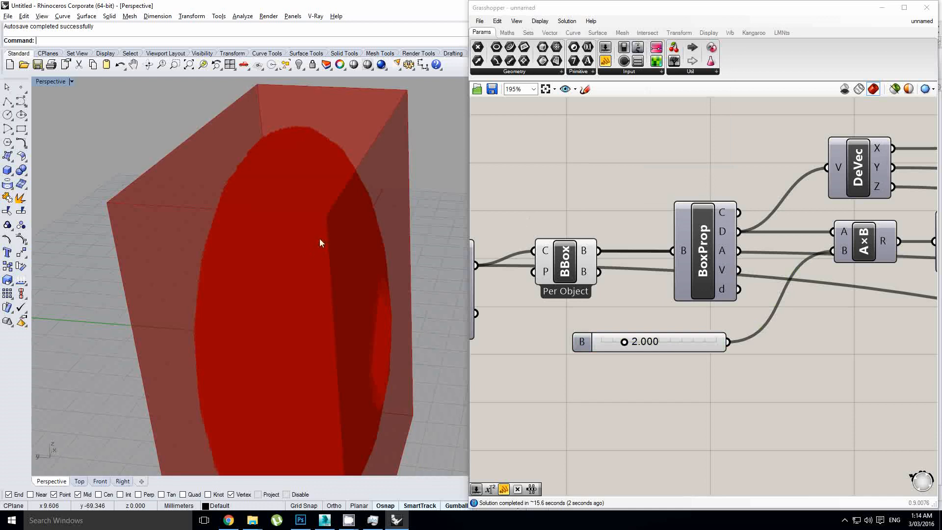
Turn off the preview of the BBox component so only the voxel geometry is displayed.
right_click_drag(320, 238, 1, 218)
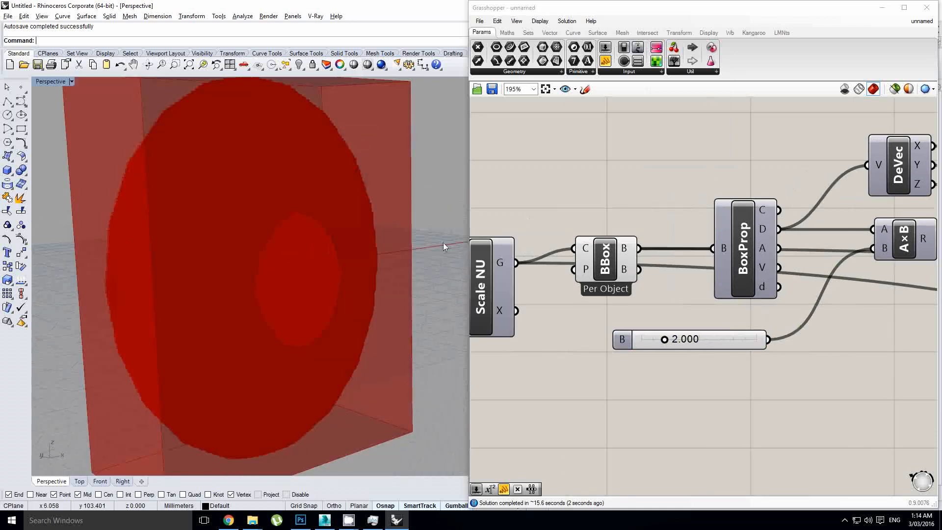
scroll(599, 201, "down", 4)
left_click(603, 221)
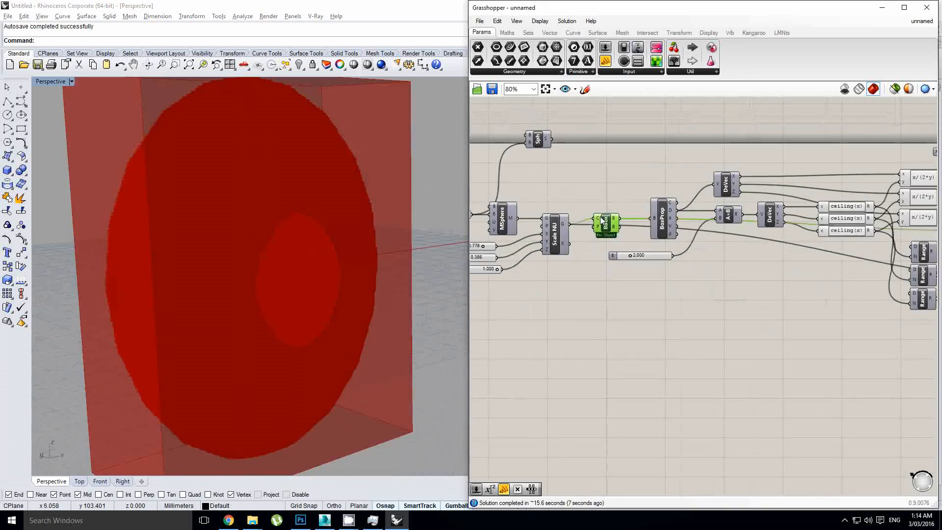
scroll(622, 194, "down", 1)
middle_click(625, 189)
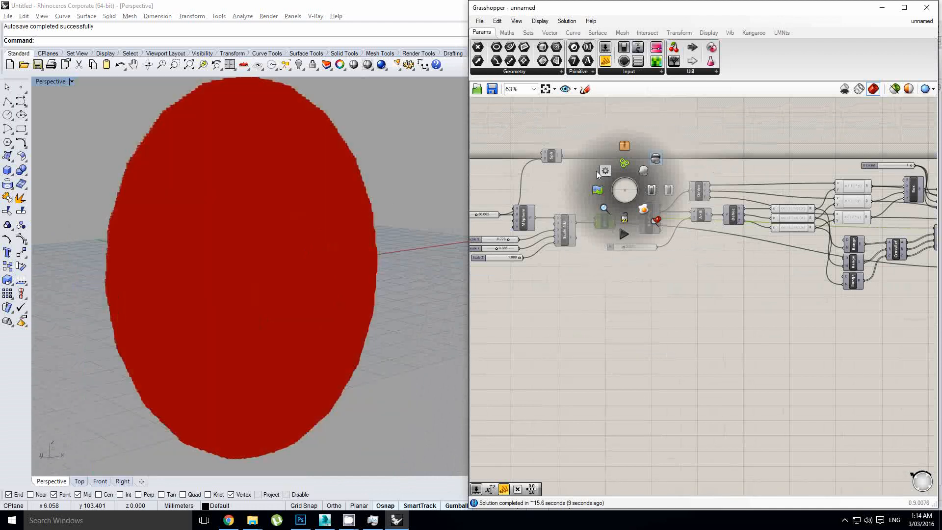
left_click(552, 179)
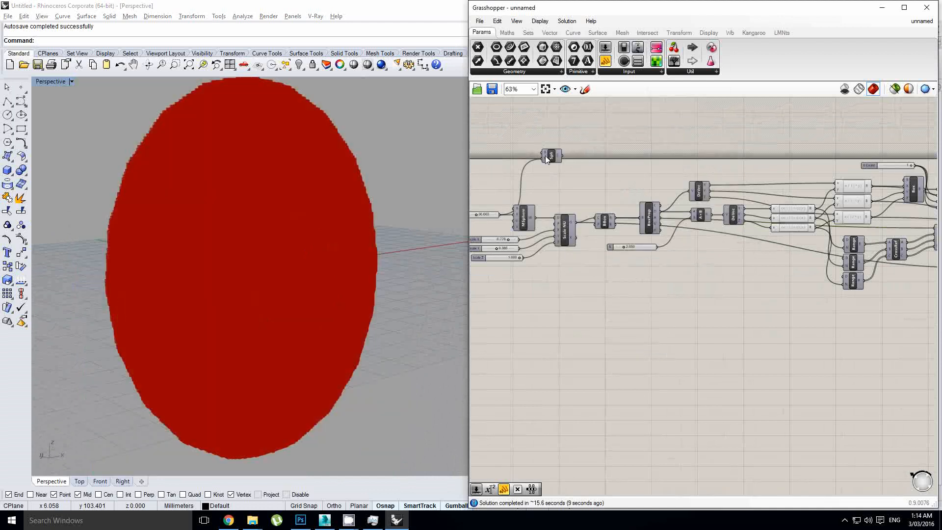
right_click_drag(567, 183, 588, 188)
Set the resolution slider feeding B of the multiplication component to 0.5 and view the coarser voxels.
left_click(539, 21)
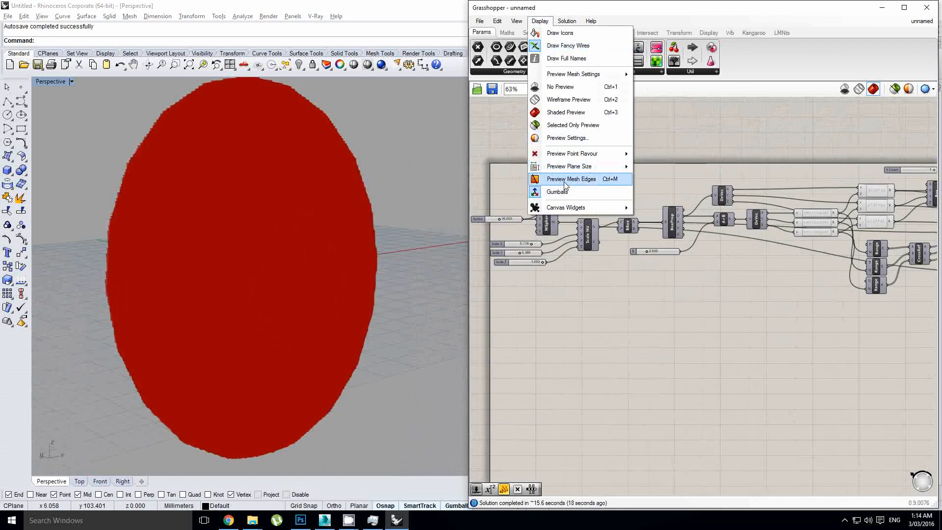
left_click(662, 193)
right_click_drag(264, 244, 290, 284)
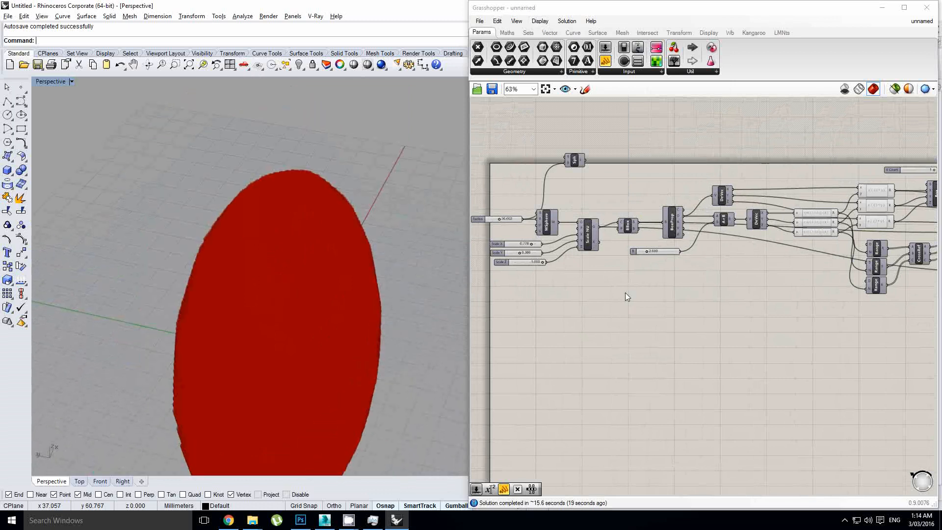
scroll(655, 263, "up", 5)
left_click(661, 251)
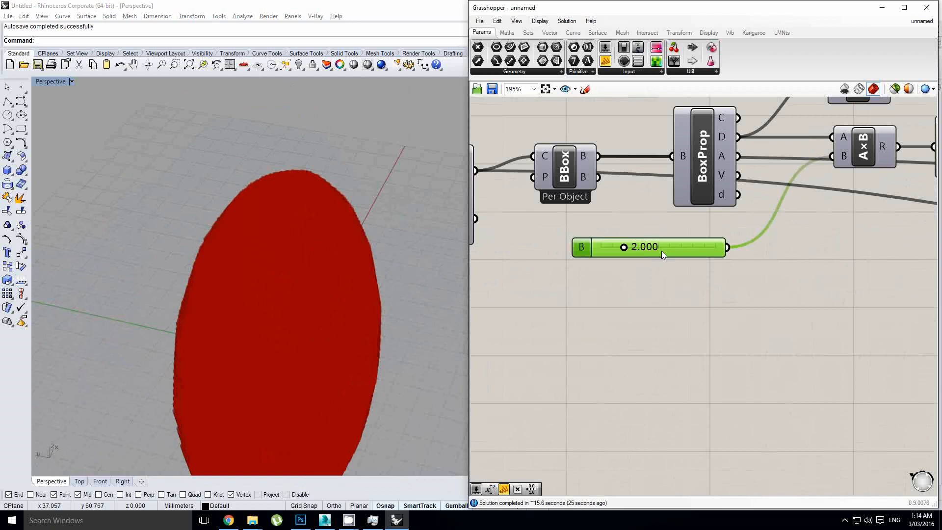
double_click(667, 248)
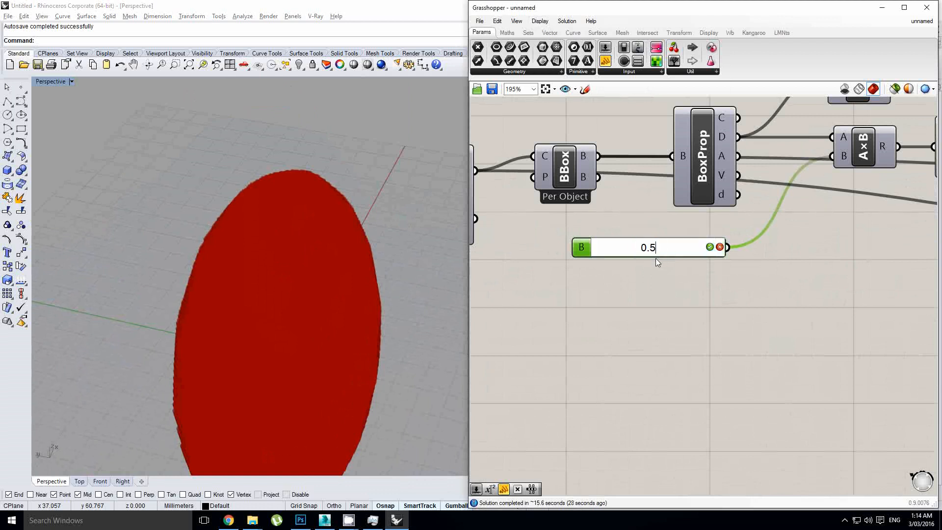
type("0.5")
key("Return")
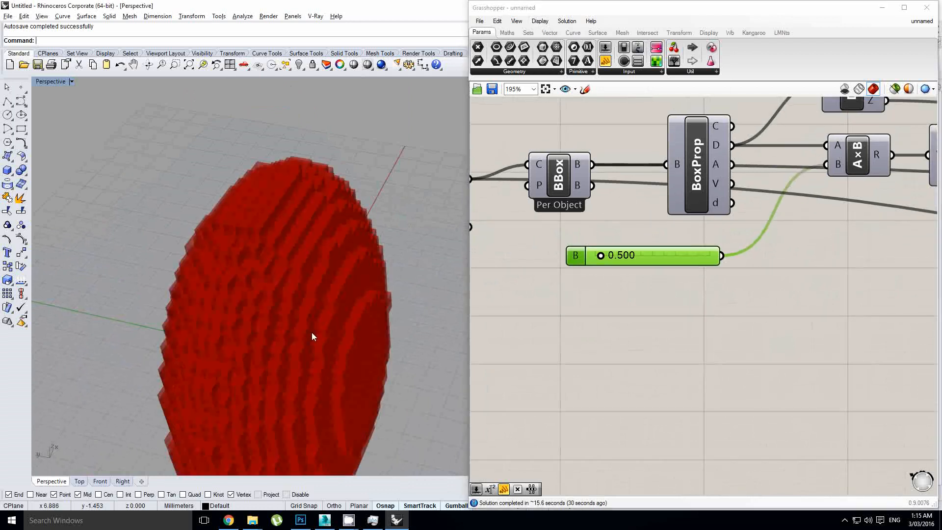
right_click_drag(312, 337, 378, 284)
Place a Data Dam component after the Move component at the end of the definition.
scroll(710, 311, "down", 6)
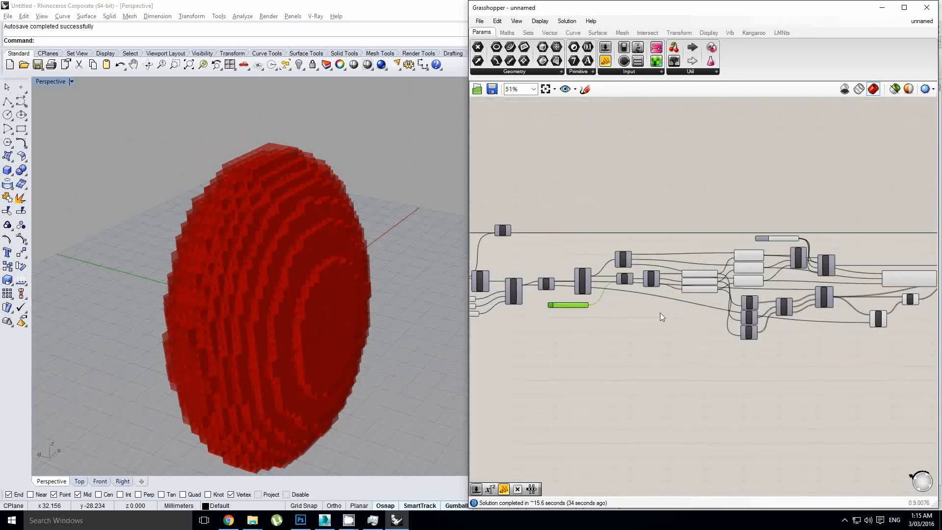
scroll(809, 311, "up", 4)
right_click(643, 308)
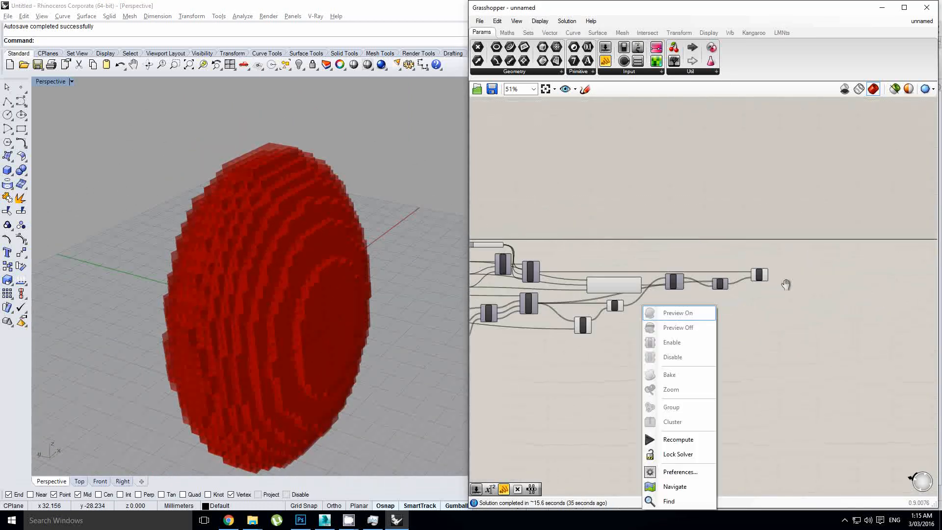
left_click(730, 283)
scroll(716, 277, "up", 1)
right_click_drag(774, 277, 753, 272)
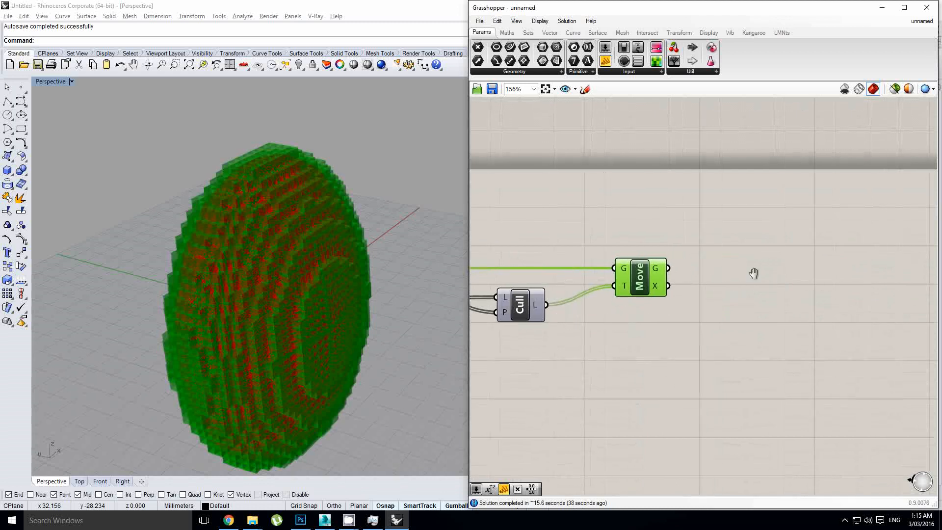
left_click(770, 287)
double_click(829, 290)
type("data")
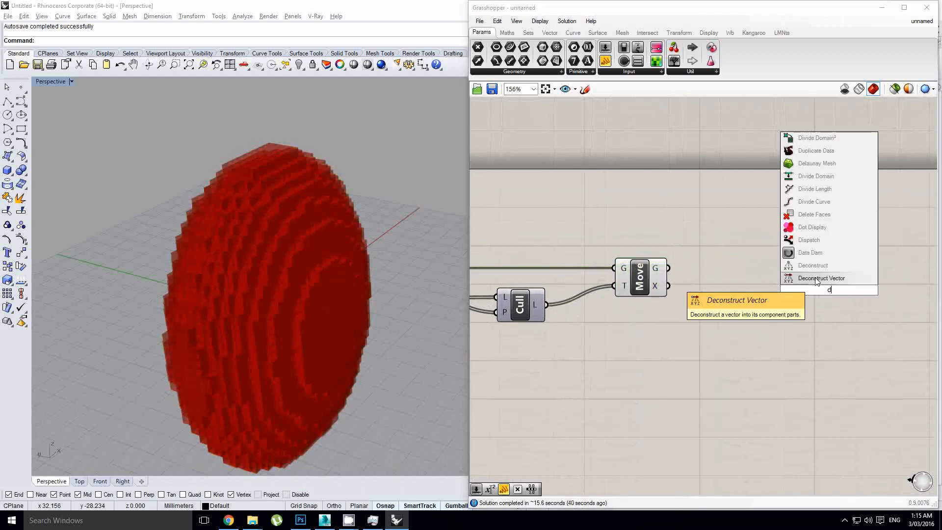
left_click(799, 254)
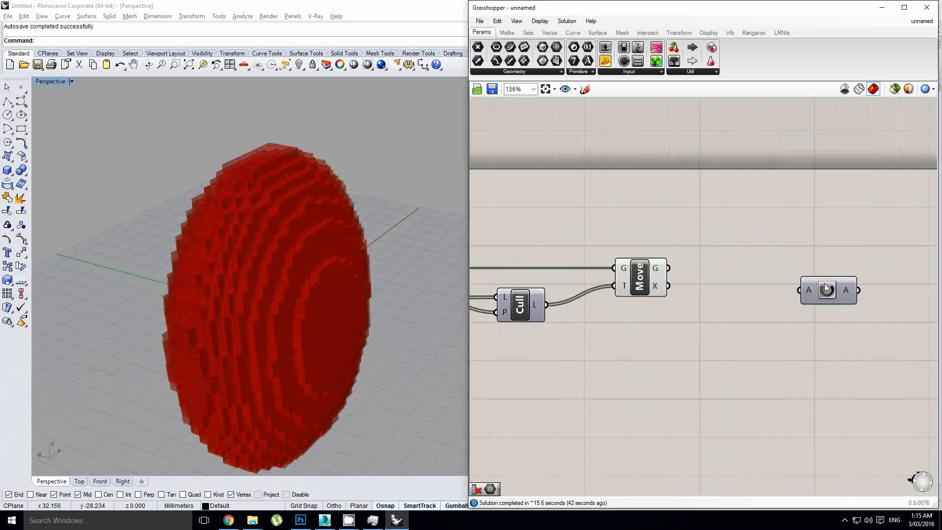
Connect the G output of Move to the A input of the Data Dam.
scroll(712, 278, "up", 1)
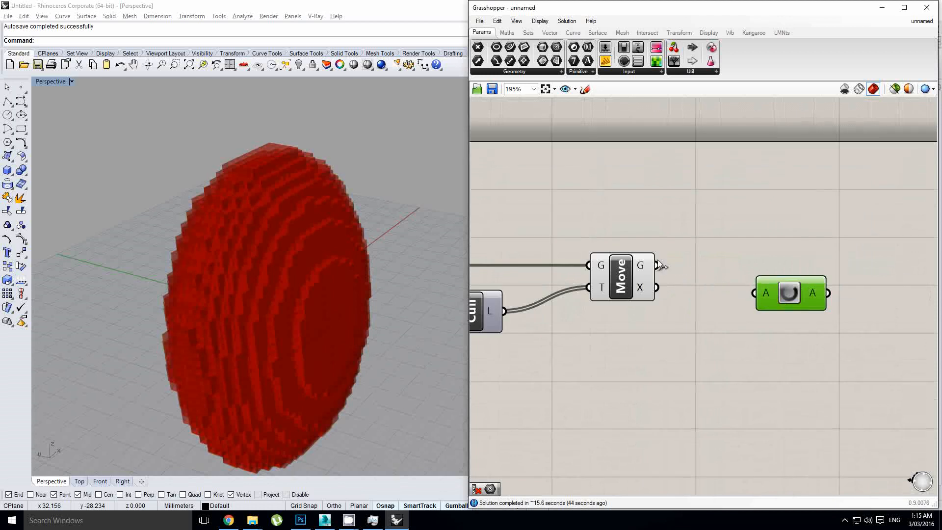
left_click_drag(657, 265, 755, 290)
scroll(763, 265, "up", 1)
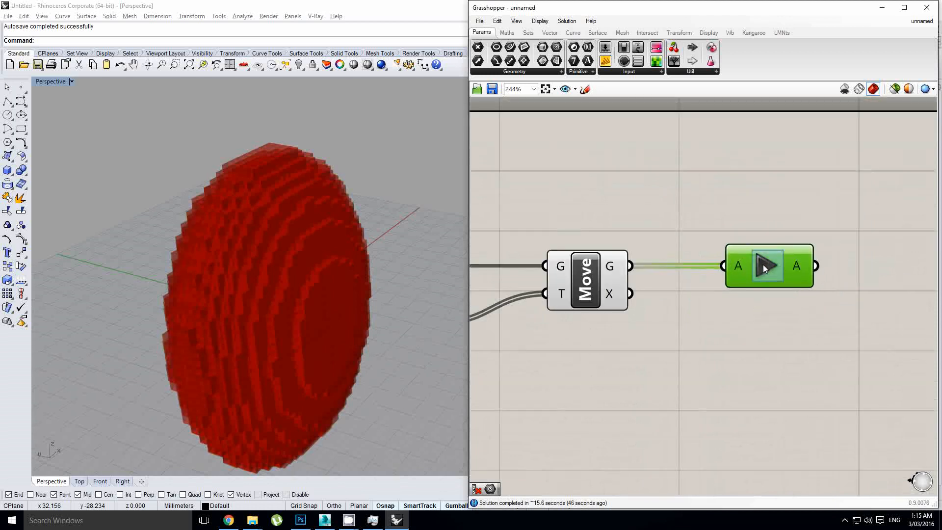
scroll(763, 264, "down", 1)
right_click_drag(763, 264, 723, 263)
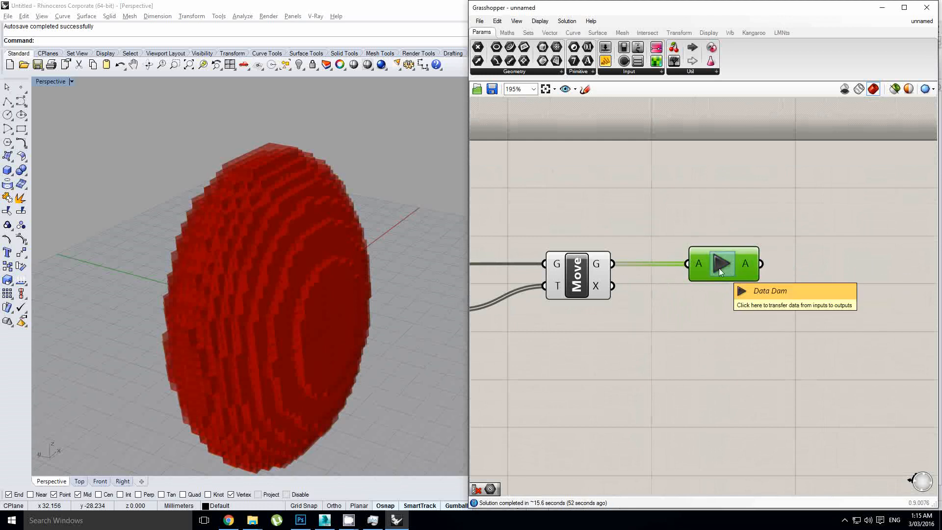
Transfer the moved geometry through the Data Dam to its output.
left_click(719, 268)
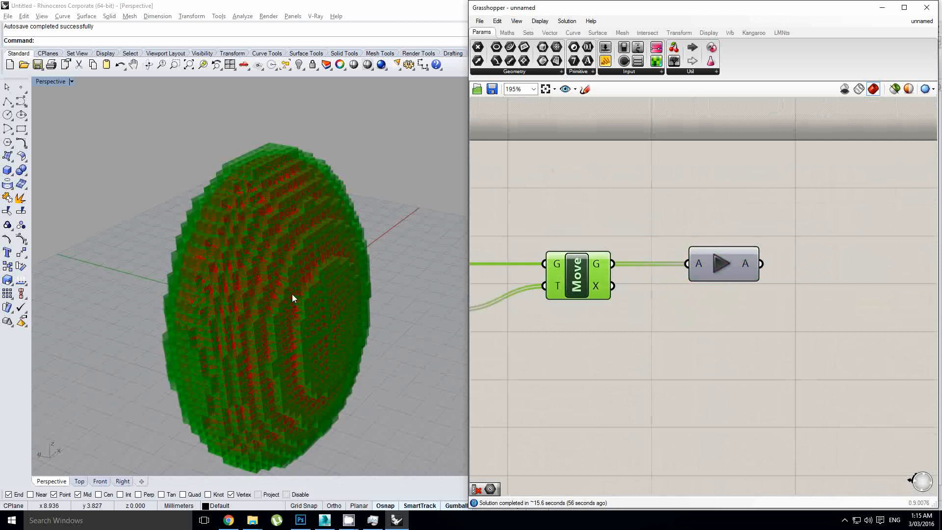
right_click_drag(772, 228, 675, 225)
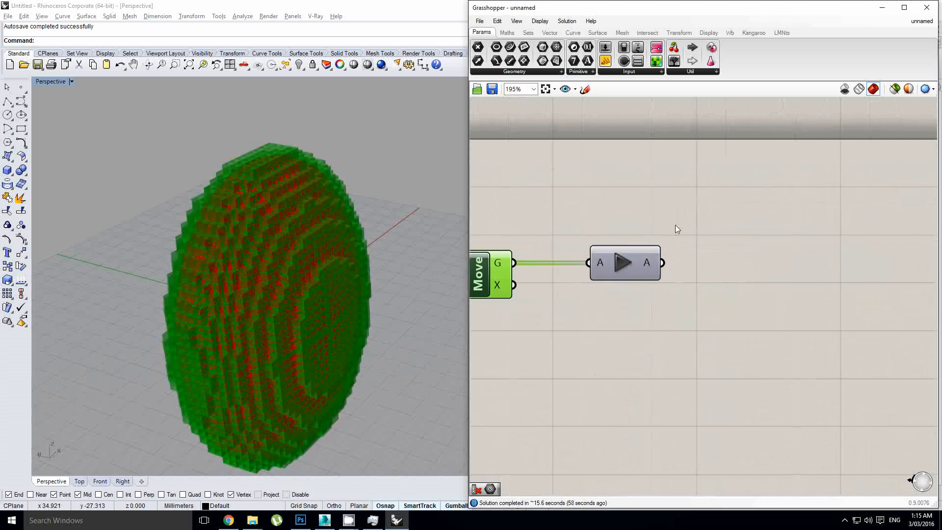
left_click_drag(691, 204, 840, 328)
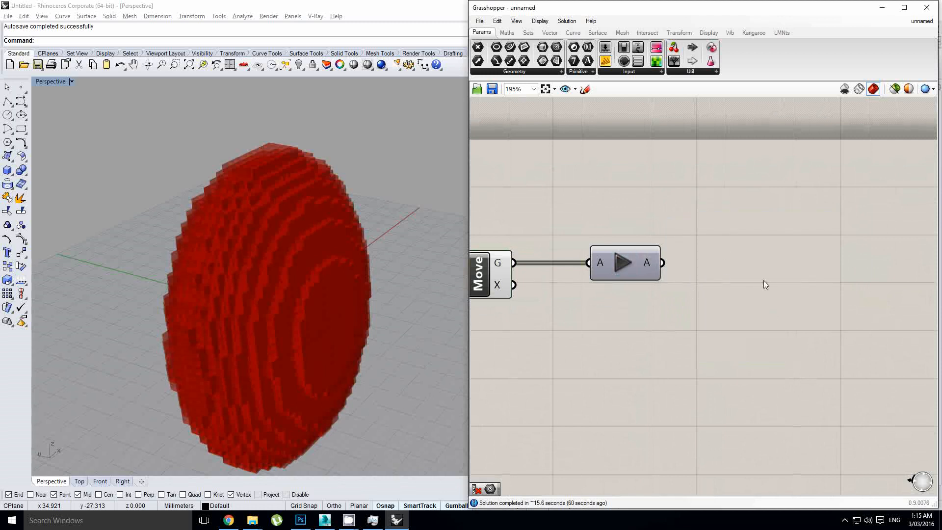
left_click(622, 263)
right_click_drag(694, 273, 680, 276)
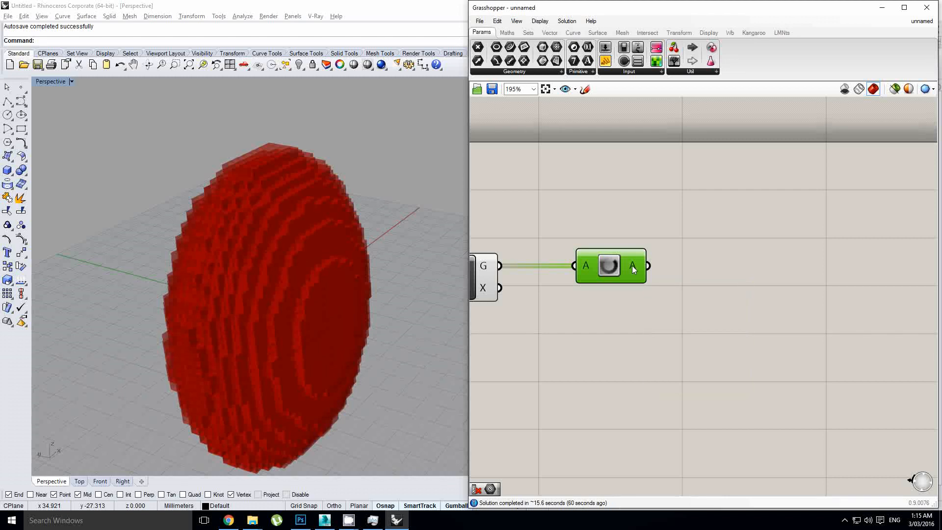
mouse_move(633, 266)
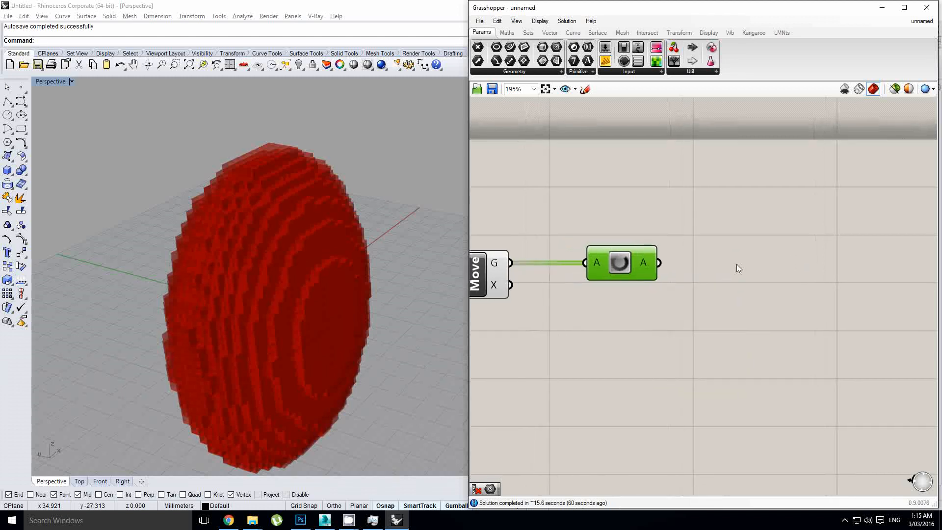
double_click(753, 264)
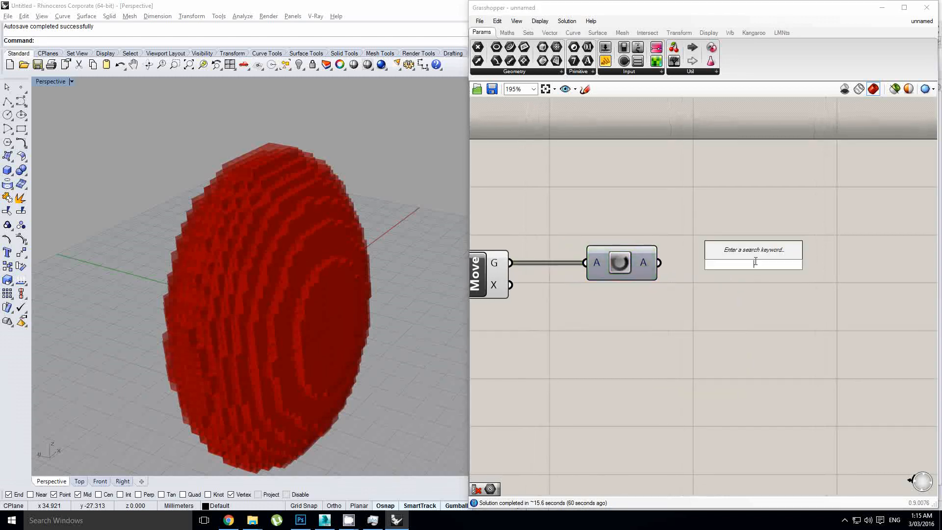
type("deme")
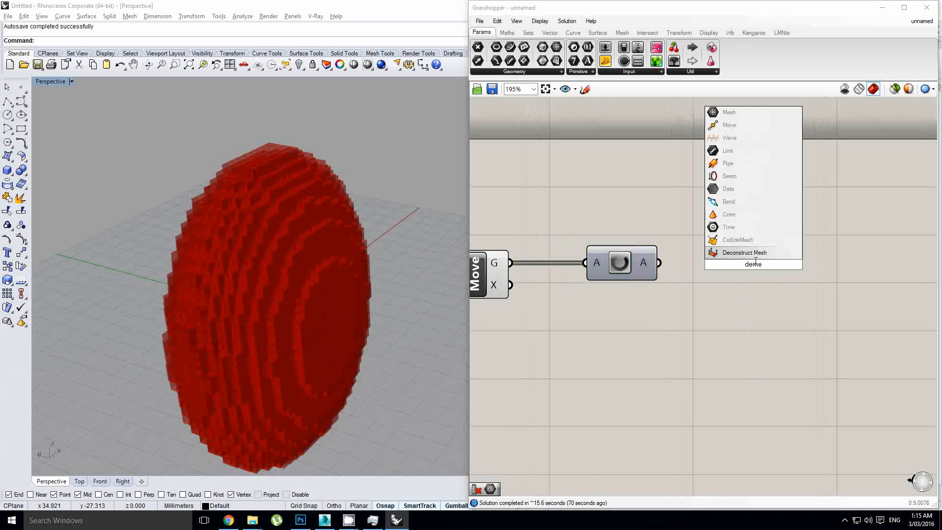
key("Return")
left_click_drag(658, 262, 745, 258)
left_click(745, 258)
key("Delete")
Add a mesh Explode component and connect the Data Dam's output to its M input.
double_click(746, 258)
type("ex")
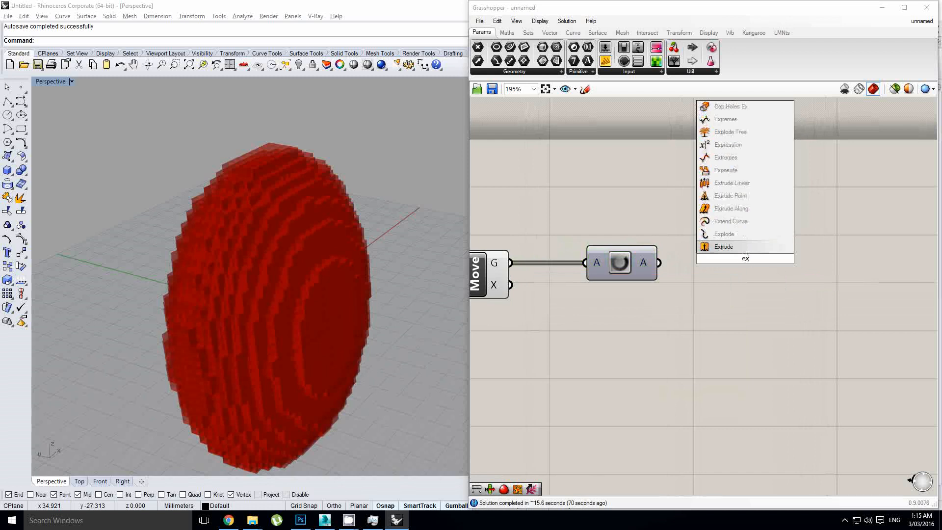
type("plo")
left_click(738, 223)
left_click_drag(658, 262, 734, 270)
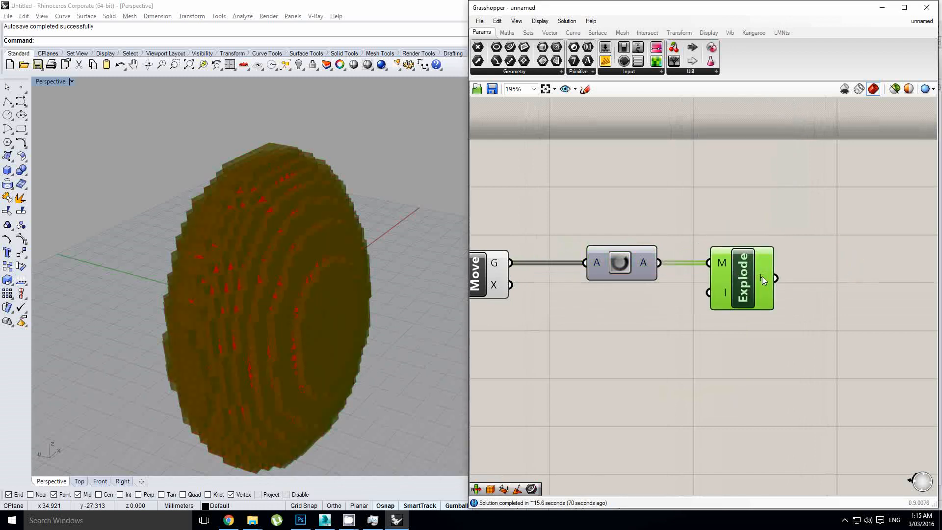
Flatten the F output of the Explode component.
right_click_drag(763, 280, 714, 275)
scroll(714, 275, "up", 1)
right_click(710, 276)
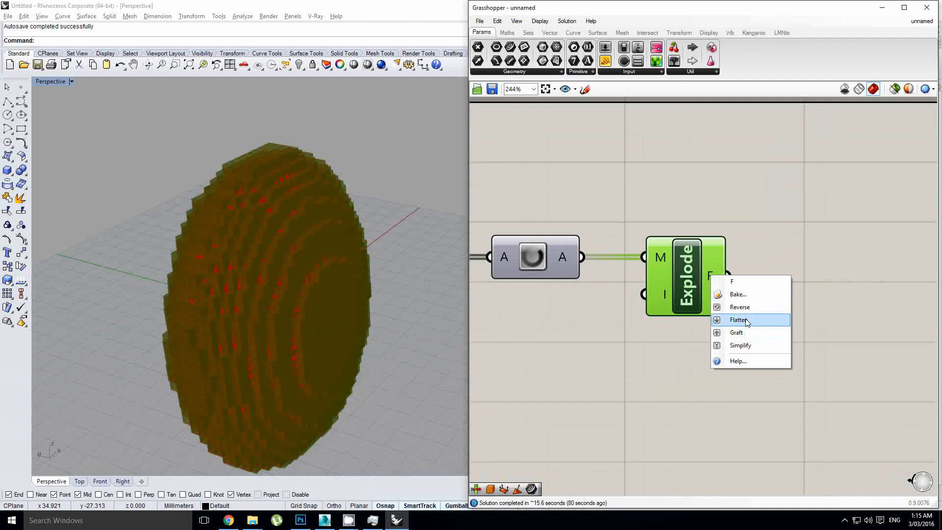
left_click(746, 322)
Add a Face Normals component and connect the flattened F output of Explode to its M input.
right_click_drag(806, 264, 717, 288)
double_click(795, 302)
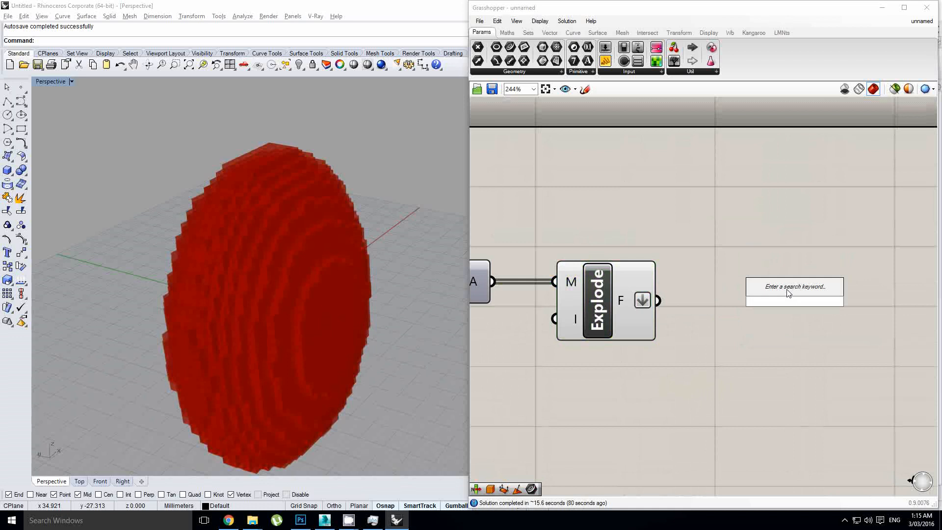
type("me")
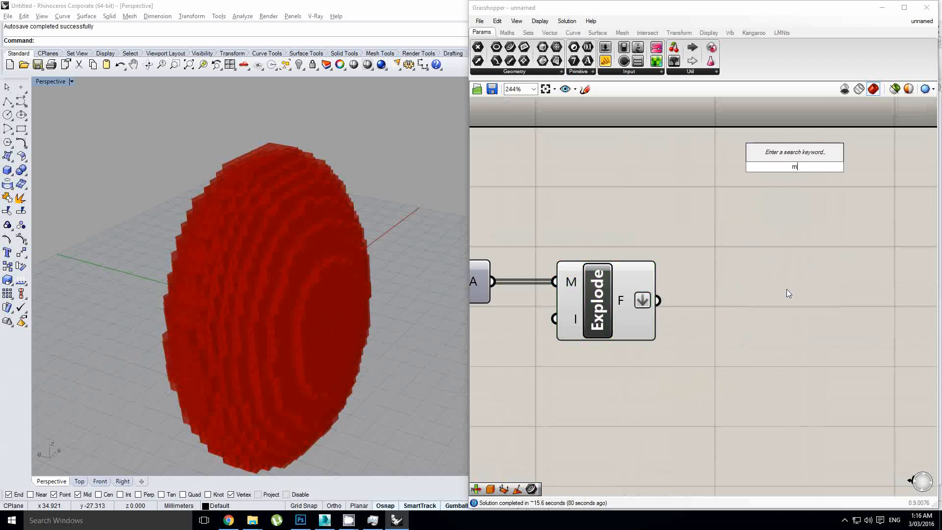
key("BackSpace")
key("BackSpace")
type("face")
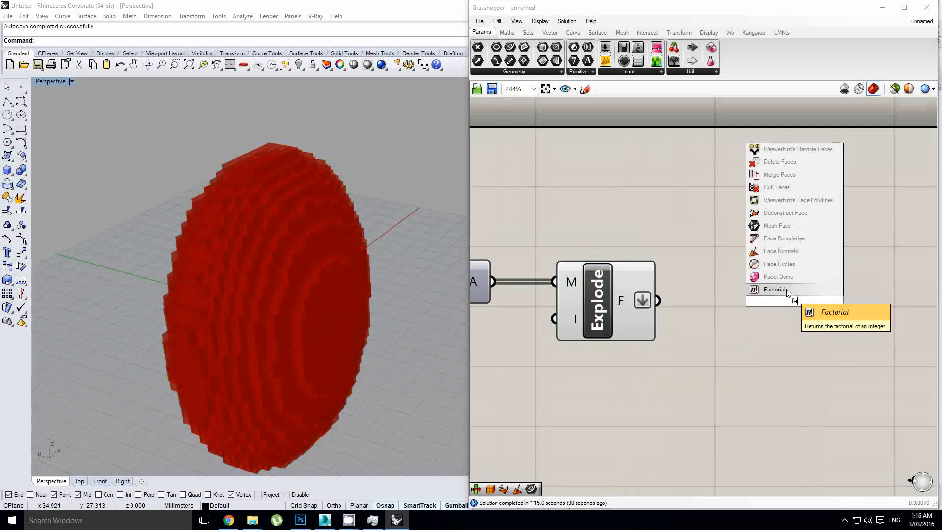
left_click(780, 250)
left_click_drag(658, 300, 751, 300)
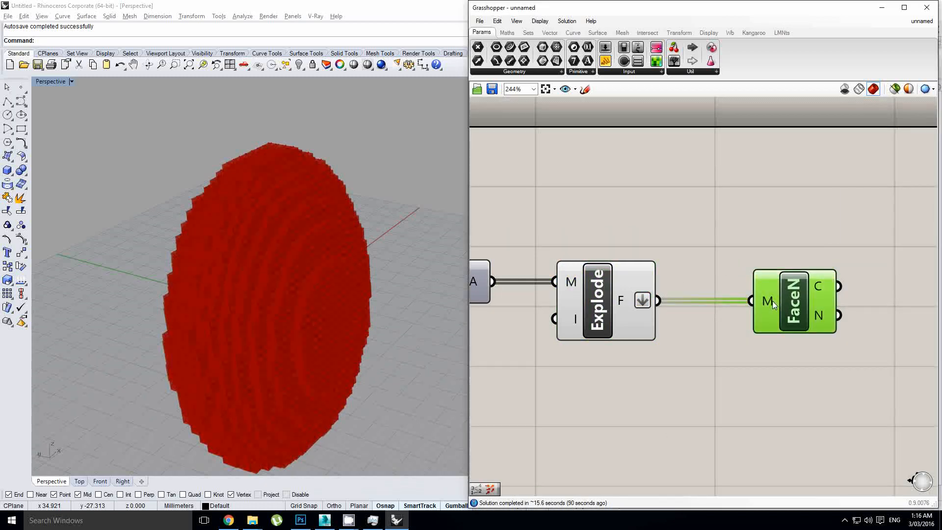
Flatten the C output of the Face Normals component.
right_click_drag(790, 290, 643, 290)
mouse_move(743, 281)
scroll(643, 290, "down", 1)
scroll(590, 293, "up", 1)
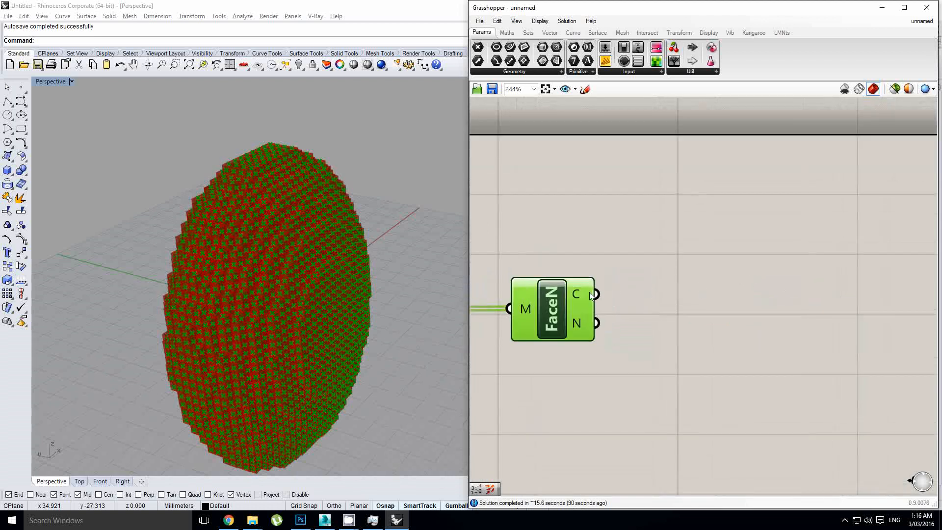
right_click_drag(565, 296, 718, 302)
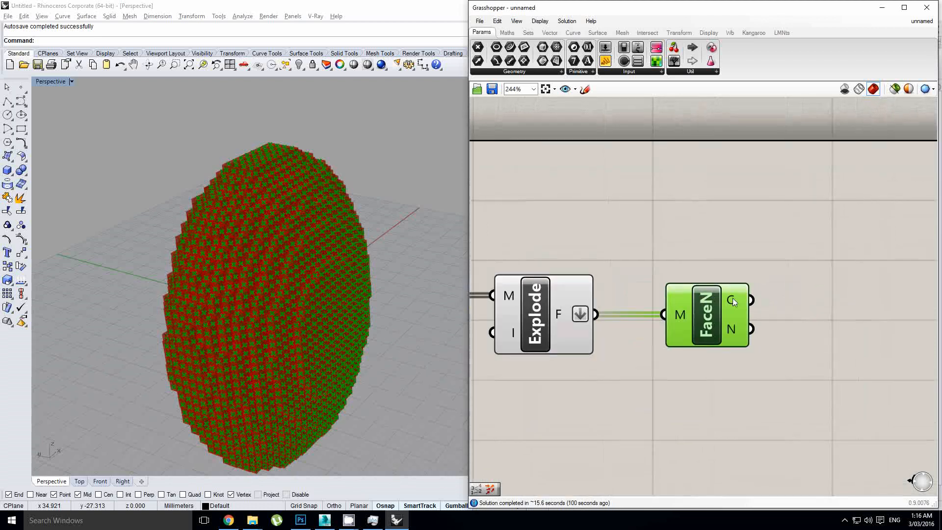
right_click(732, 298)
left_click(750, 342)
Add a Cull Duplicates component and connect the flattened C output of Face Normals to its P input.
scroll(778, 325, "down", 1)
right_click_drag(777, 325, 567, 320)
scroll(566, 320, "down", 2)
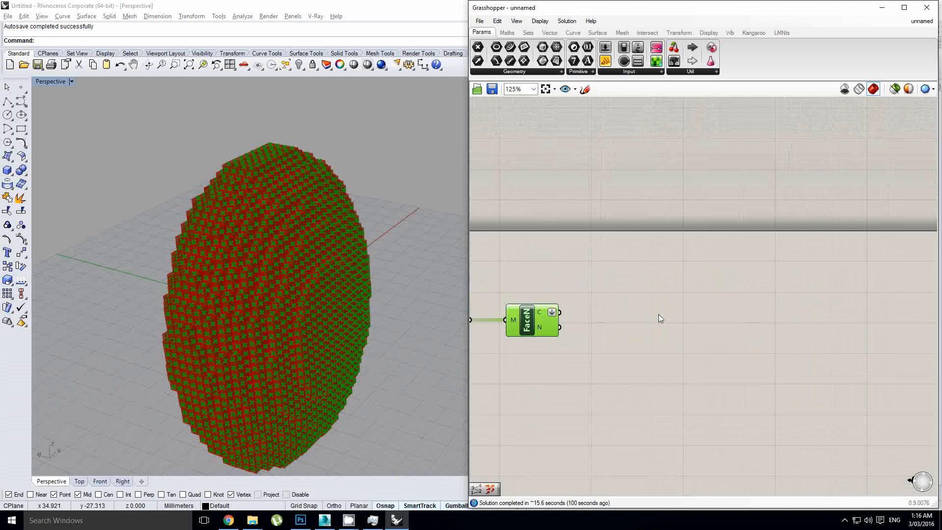
left_click(661, 313)
double_click(661, 313)
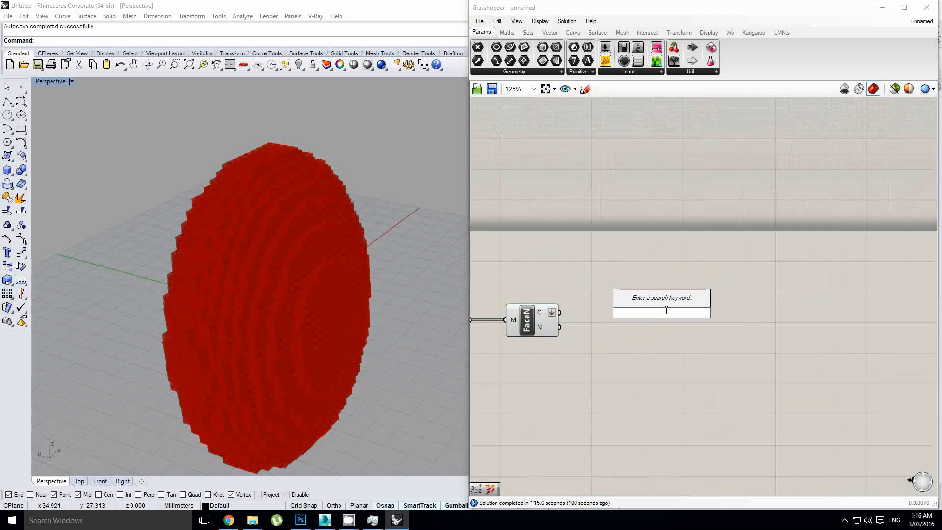
type("cull")
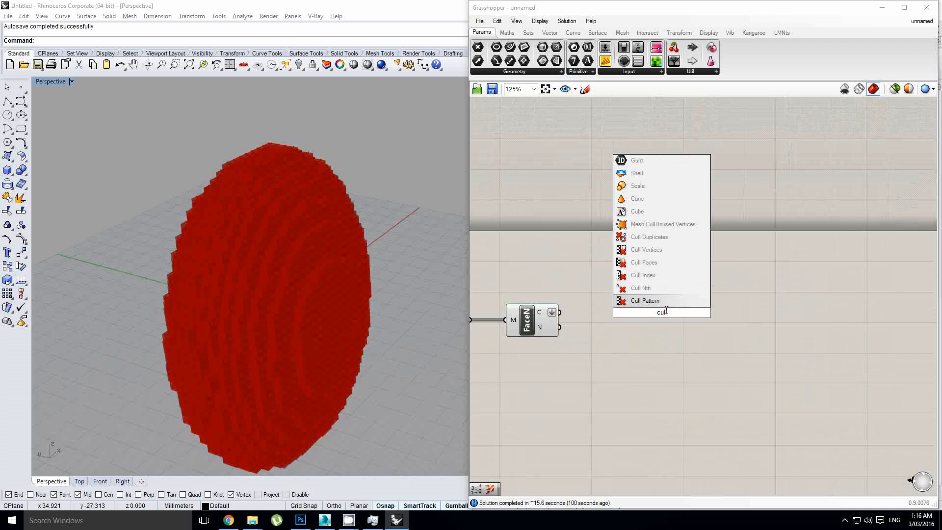
left_click(649, 237)
scroll(657, 282, "up", 1)
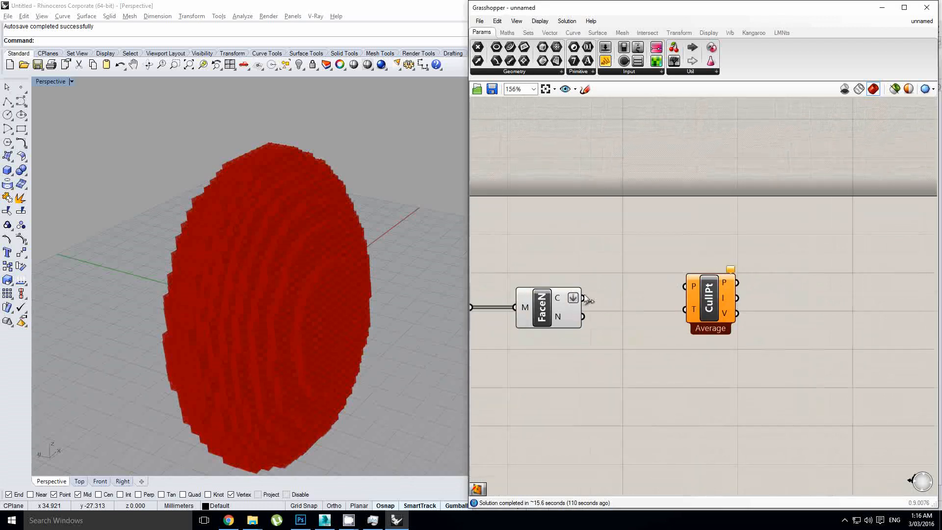
left_click_drag(583, 298, 693, 288)
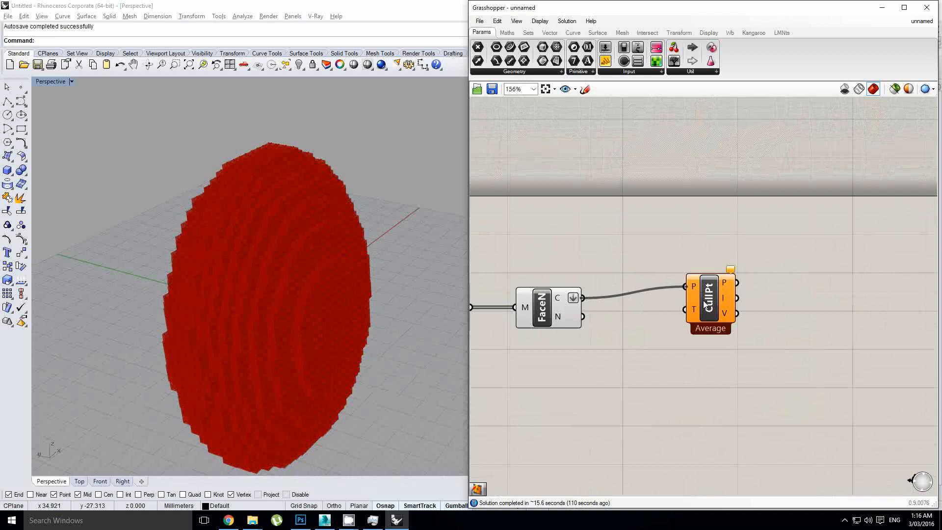
left_click_drag(705, 304, 693, 312)
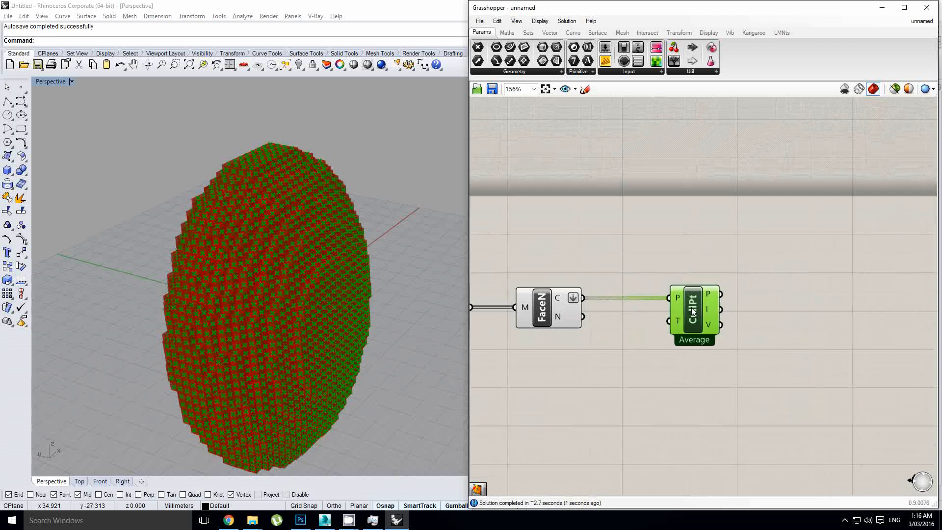
Set the Cull Duplicates component to Cull All so that every coincident face center is removed.
right_click_drag(194, 303, 202, 298)
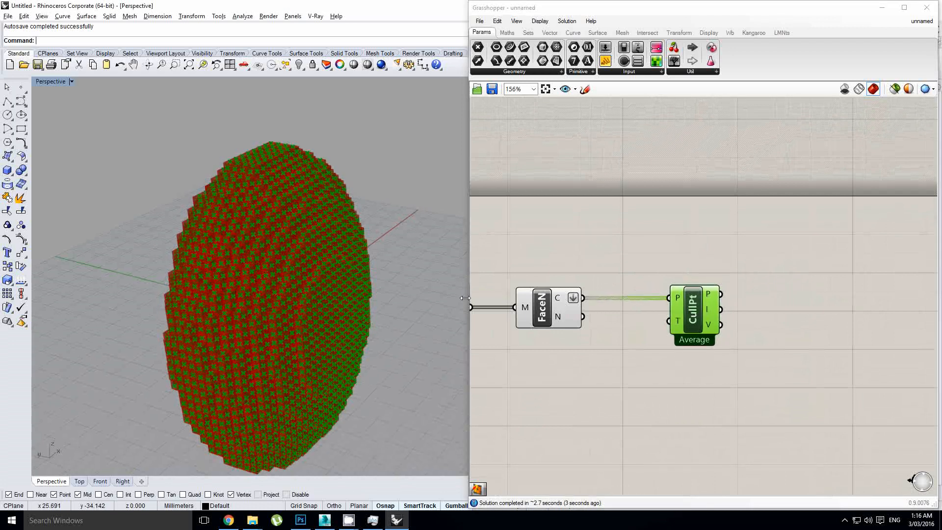
right_click_drag(270, 221, 277, 269)
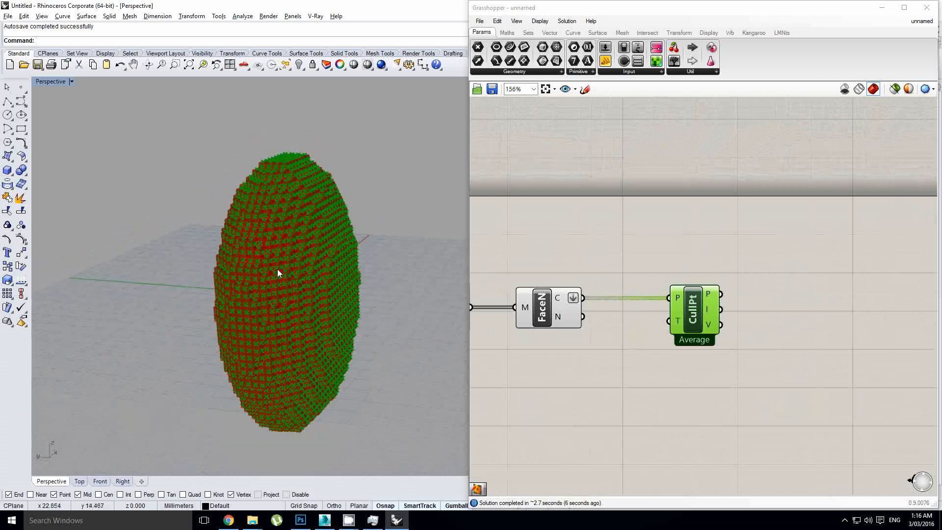
mouse_move(287, 220)
right_mouse_down()
mouse_move(271, 178)
mouse_move(291, 222)
right_mouse_up()
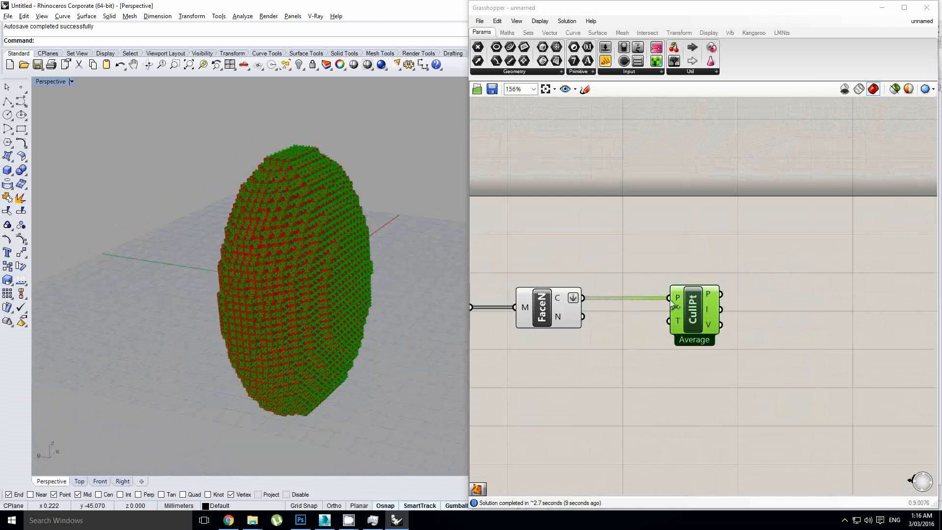
scroll(687, 316, "up", 1)
right_click(689, 322)
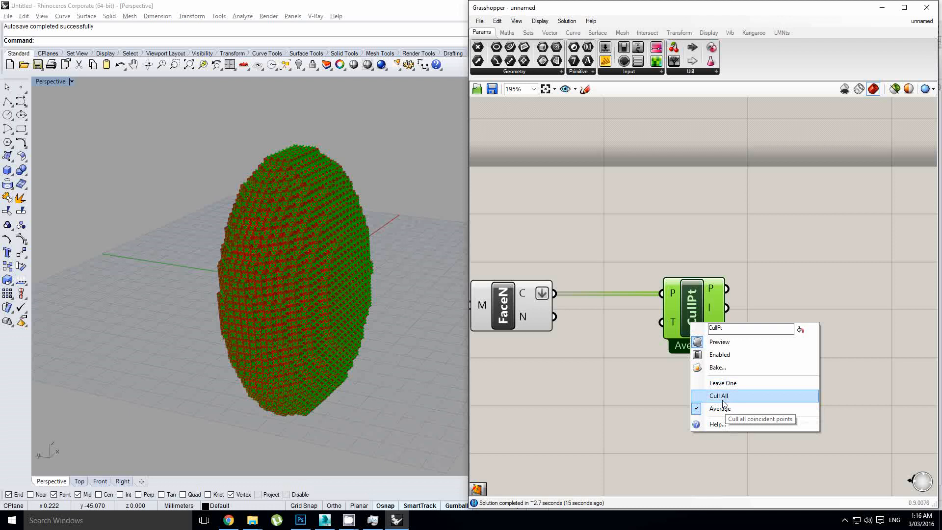
left_click(655, 372)
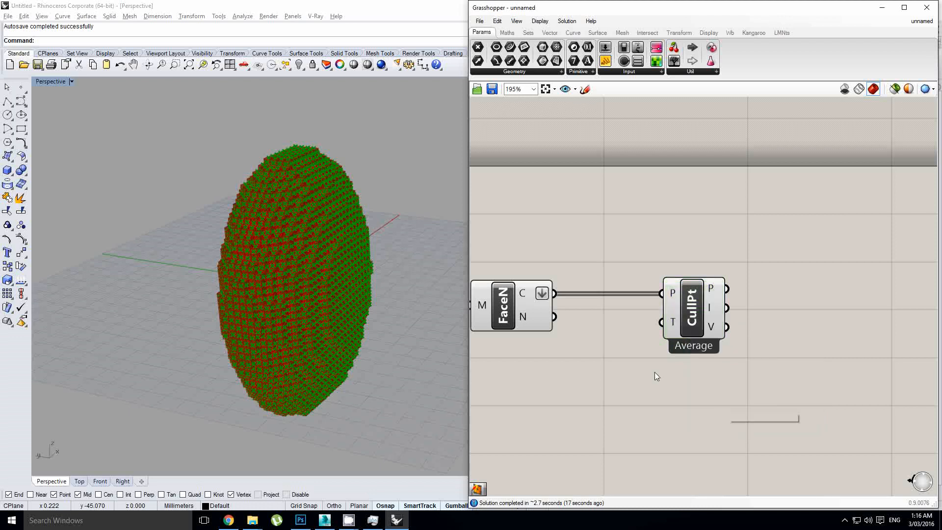
right_click(697, 312)
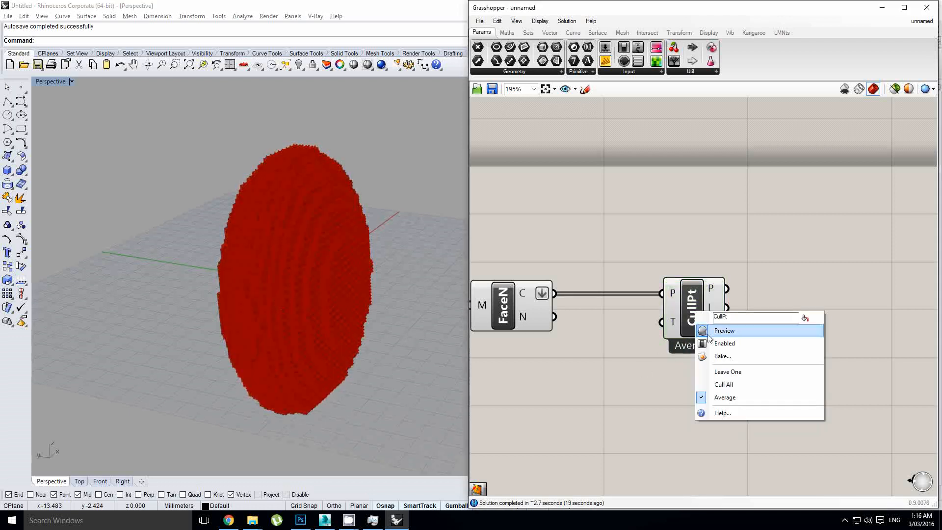
left_click(733, 385)
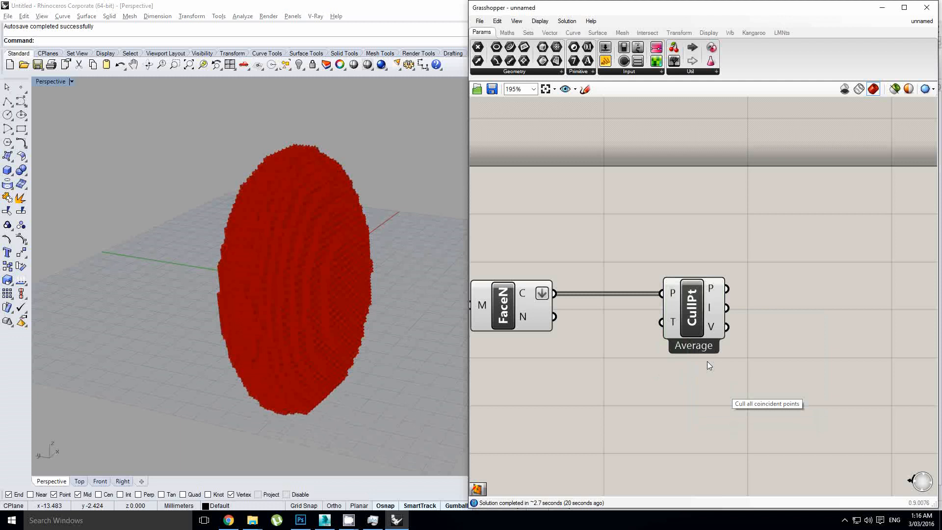
left_click(693, 311)
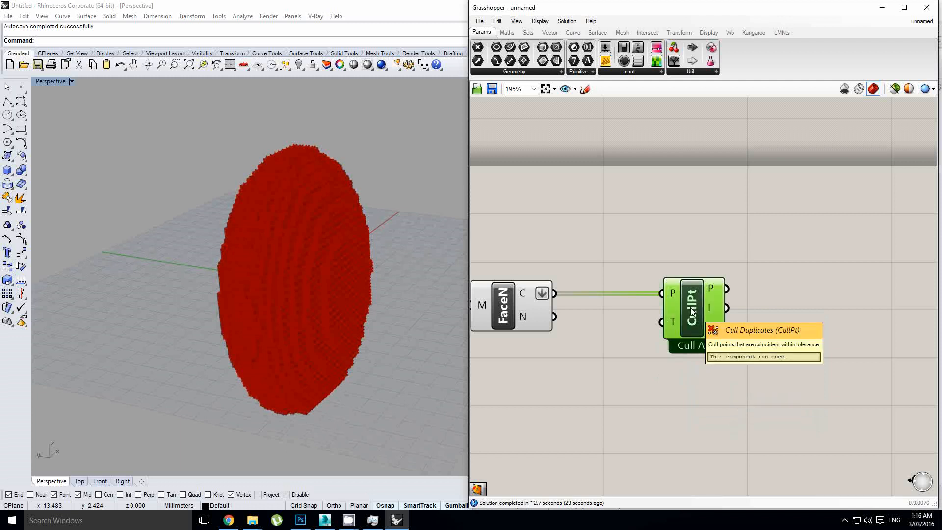
Compare the data in the C output of Face Normals with the P output of Cull Duplicates.
right_click_drag(585, 310, 684, 322)
scroll(683, 322, "down", 2)
scroll(649, 316, "up", 2)
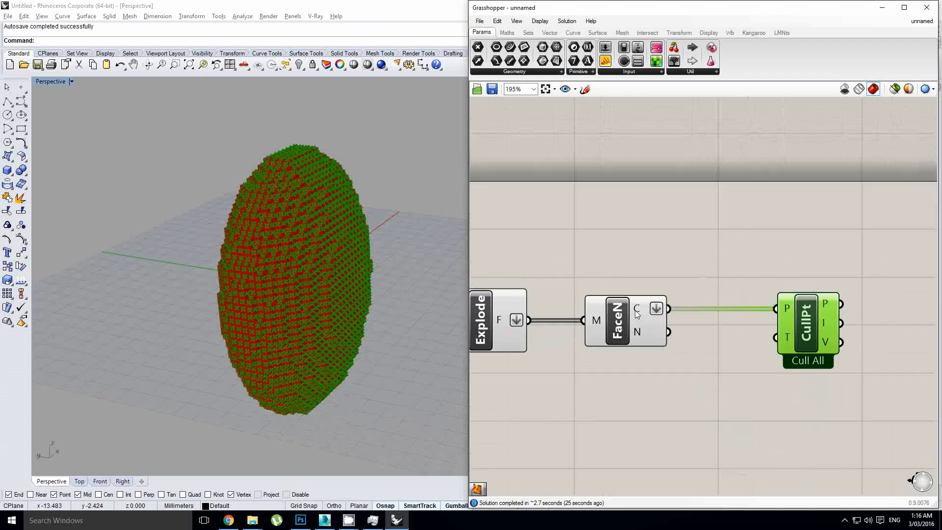
mouse_move(634, 311)
right_click_drag(818, 343, 652, 331)
left_click(653, 291)
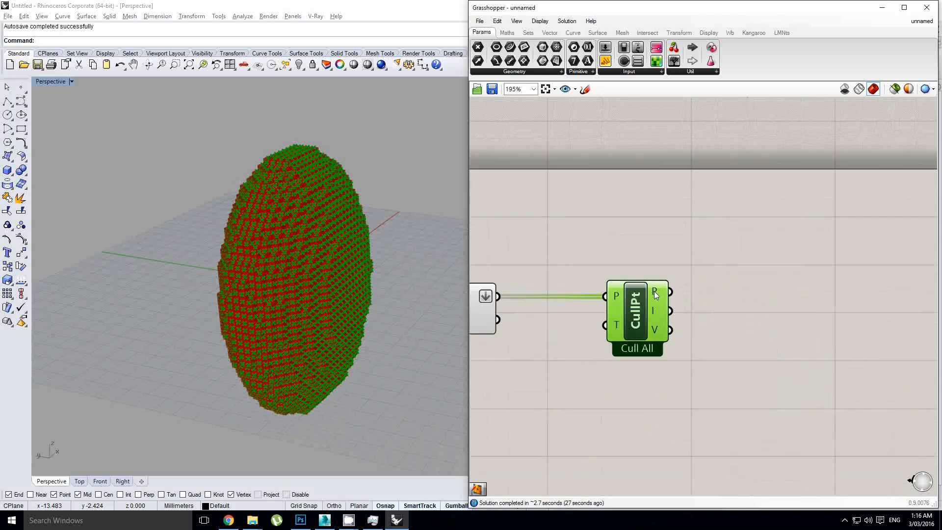
mouse_move(654, 290)
right_click_drag(571, 296, 667, 296)
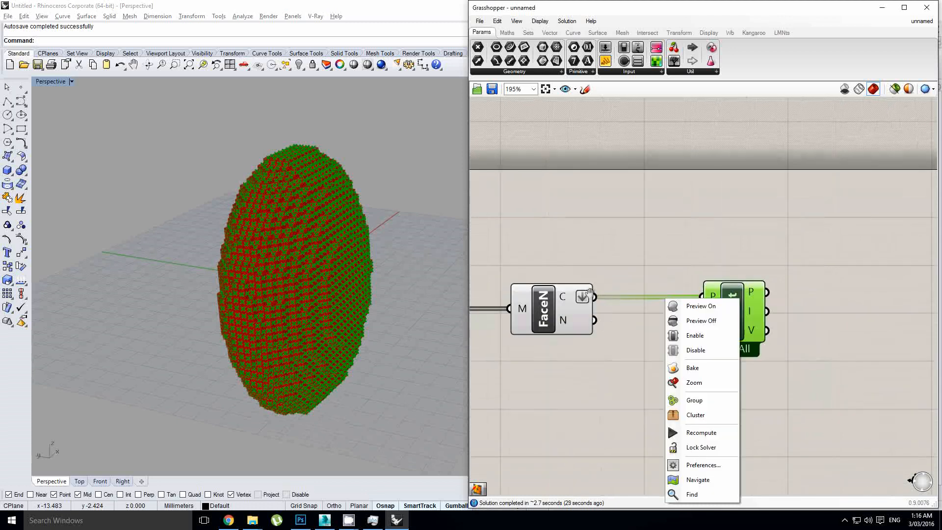
left_click(586, 297)
mouse_move(564, 299)
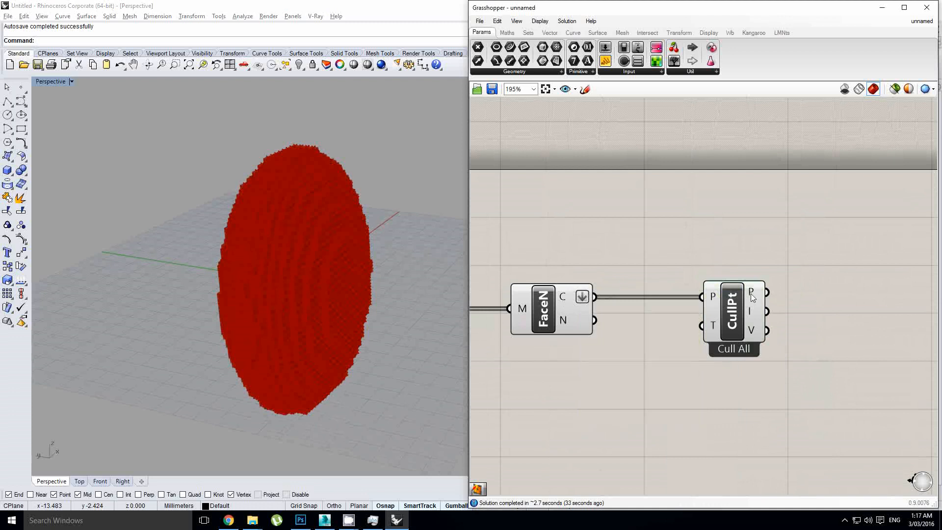
right_click_drag(771, 304, 714, 305)
scroll(772, 280, "down", 1)
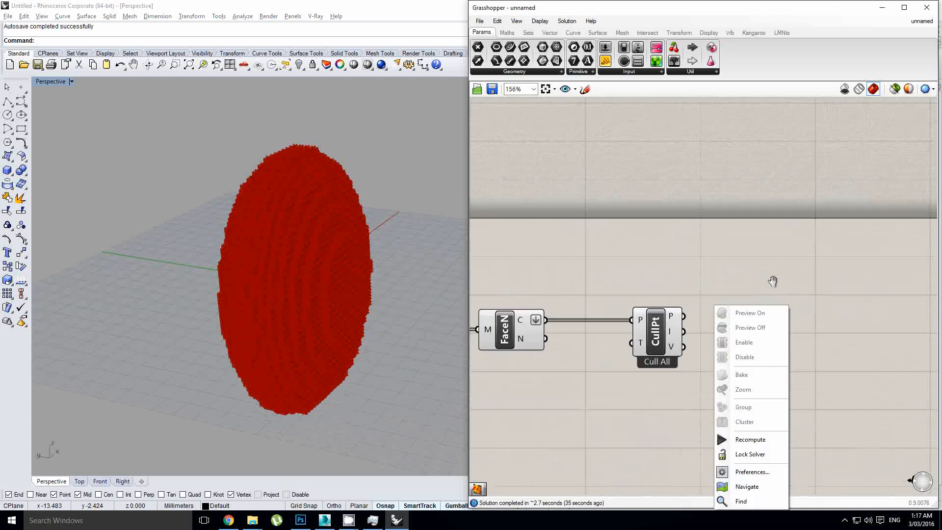
right_click_drag(772, 280, 750, 287)
double_click(764, 292)
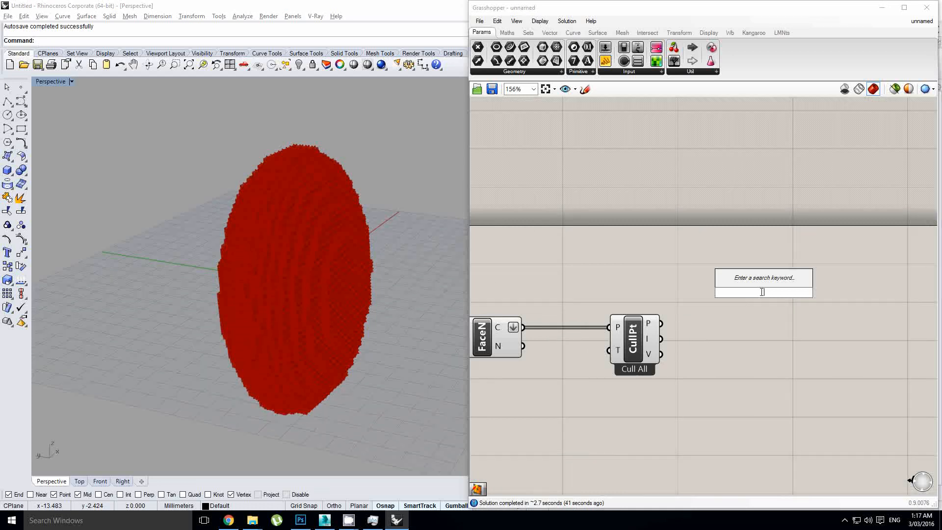
type("set")
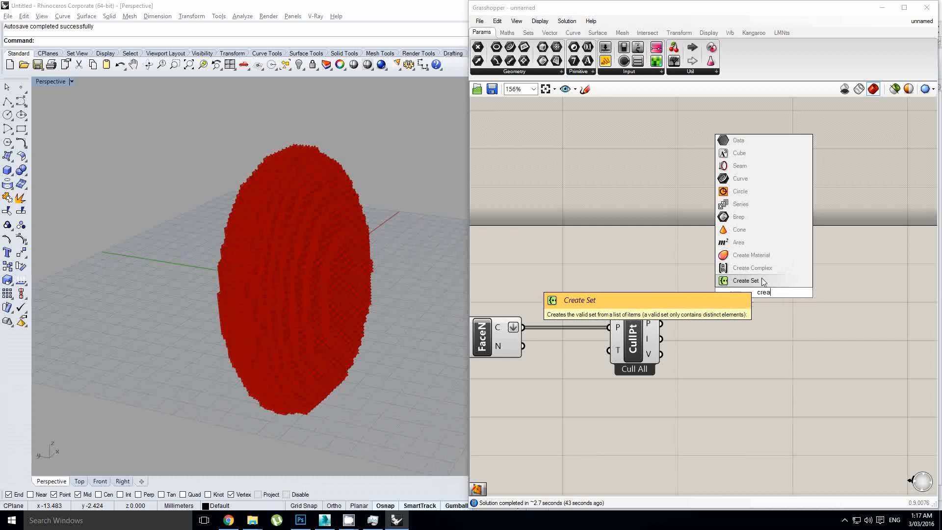
left_click(761, 278)
left_click(760, 297)
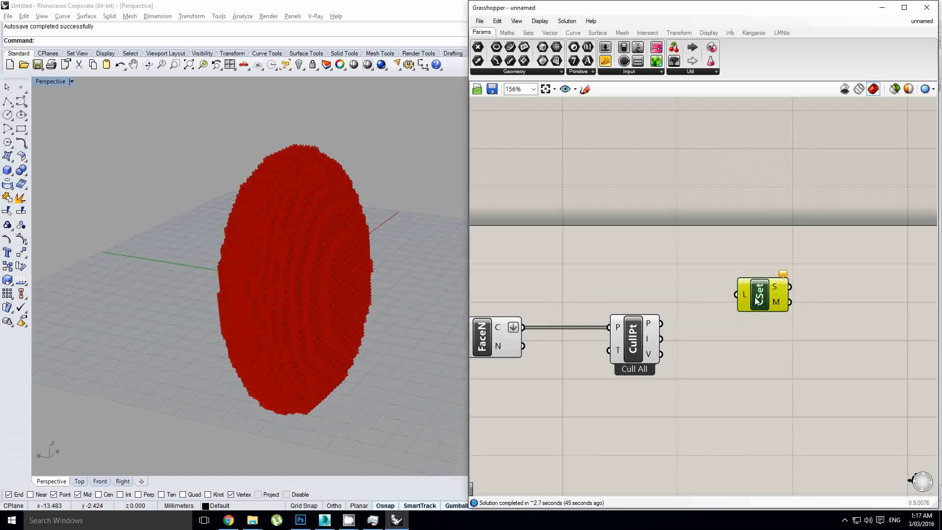
key("Delete")
Add a Member Index component after the Cull Duplicates component.
double_click(754, 296)
type("meber")
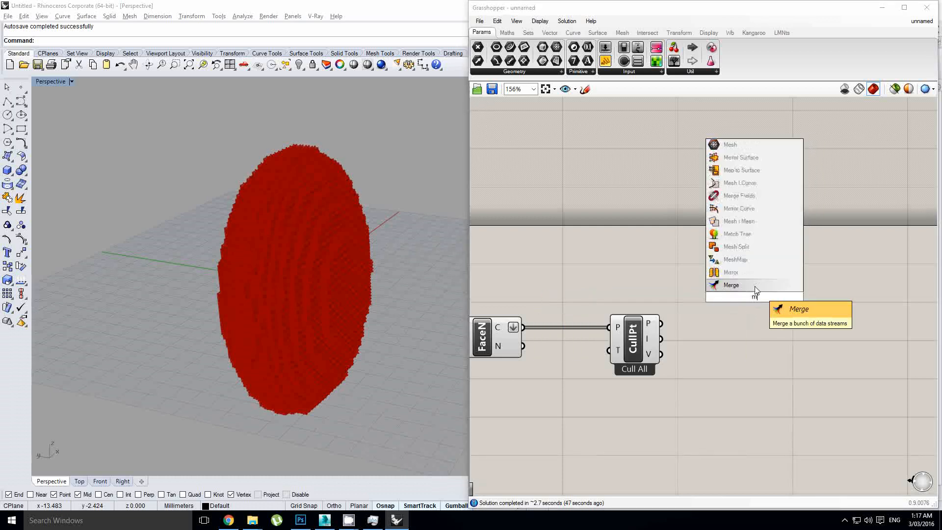
key("BackSpace")
key("BackSpace")
key("BackSpace")
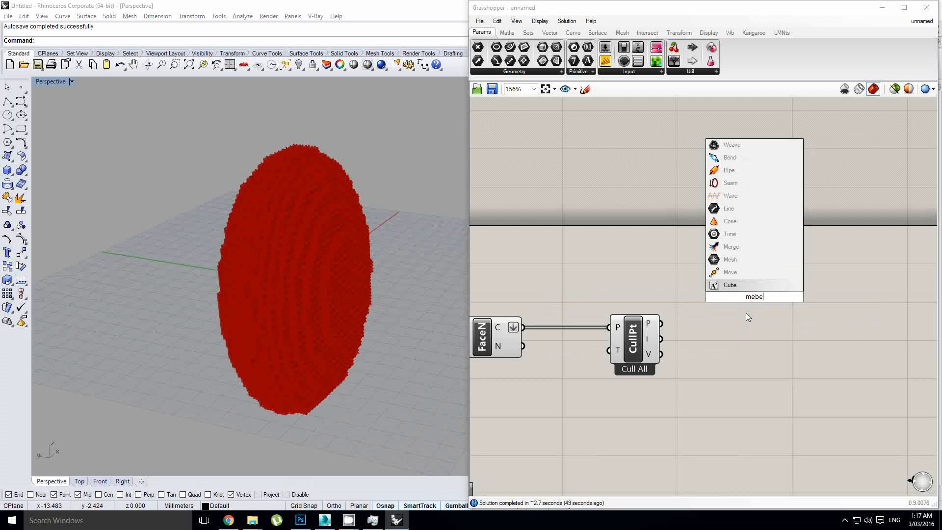
type("mber")
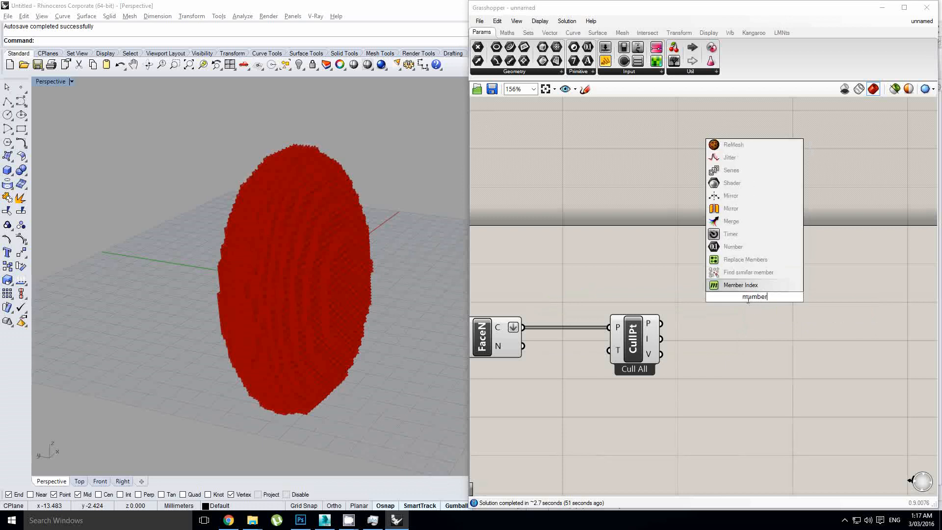
key("Return")
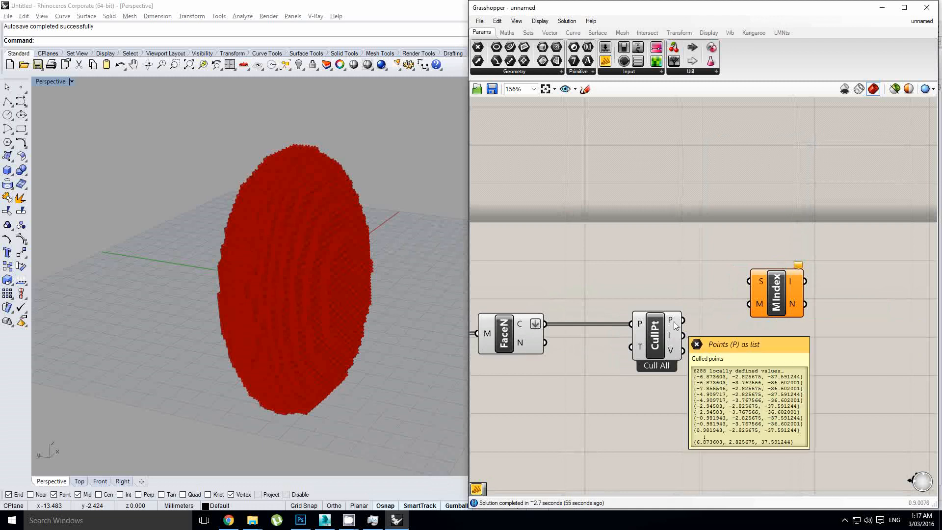
Connect the P output of Cull Duplicates to Member Index's M input and the C output of Face Normals to its S input.
left_click_drag(676, 323, 774, 322)
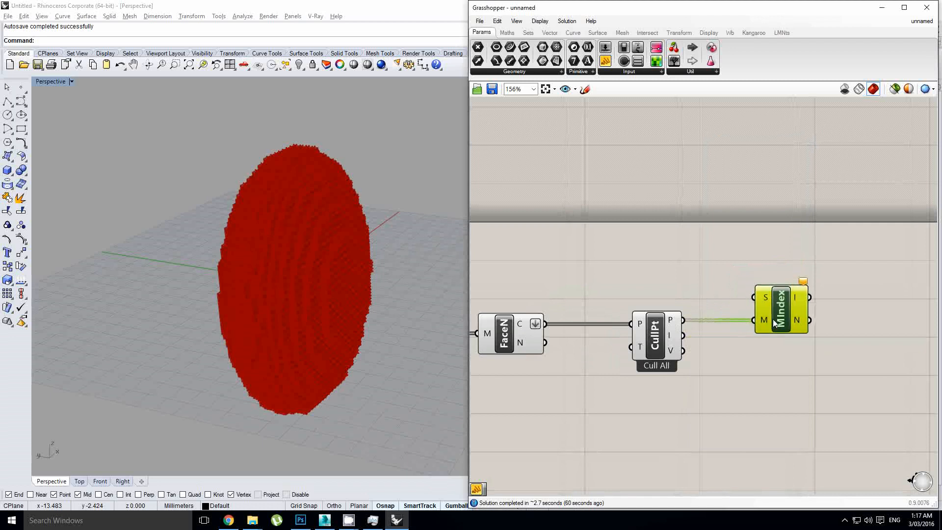
left_click(582, 314)
right_click_drag(581, 314, 648, 295)
left_click_drag(620, 320, 829, 293)
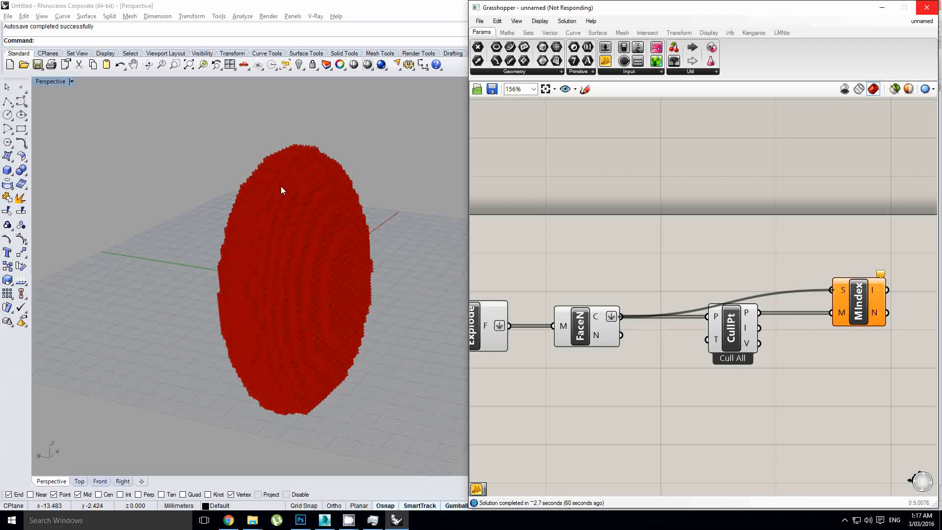
left_click(265, 253)
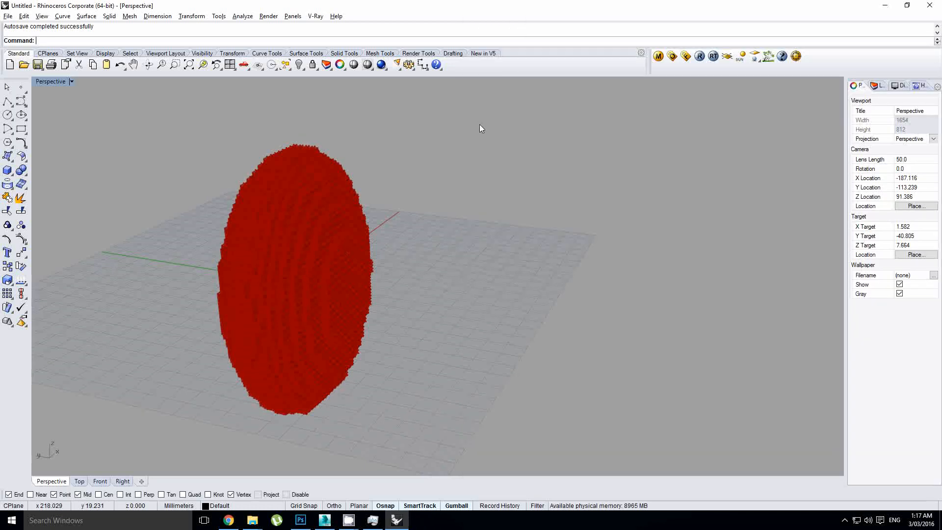
left_click(641, 54)
left_click(752, 285)
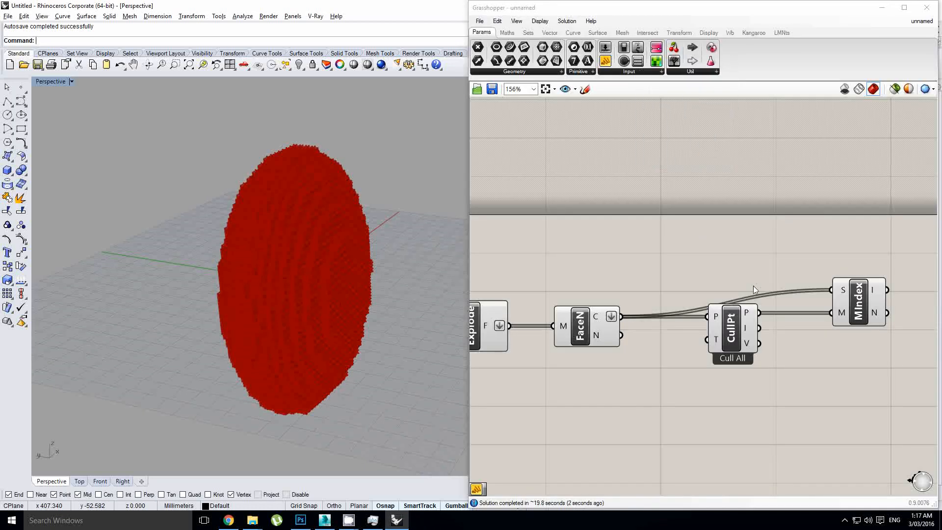
Flatten the I output of the Member Index component and check its list of indices.
right_click_drag(837, 299, 734, 289)
scroll(765, 288, "up", 1)
mouse_move(779, 283)
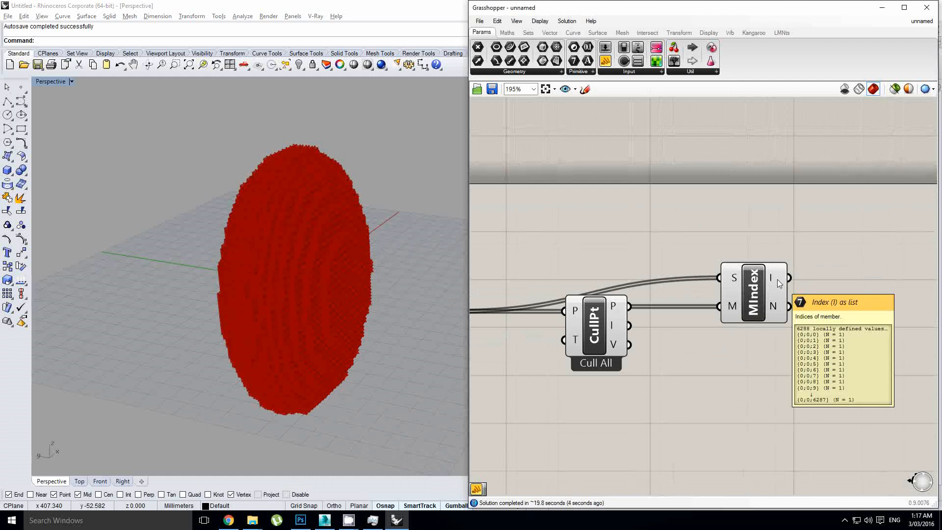
right_click_drag(777, 284, 711, 291)
key("Escape")
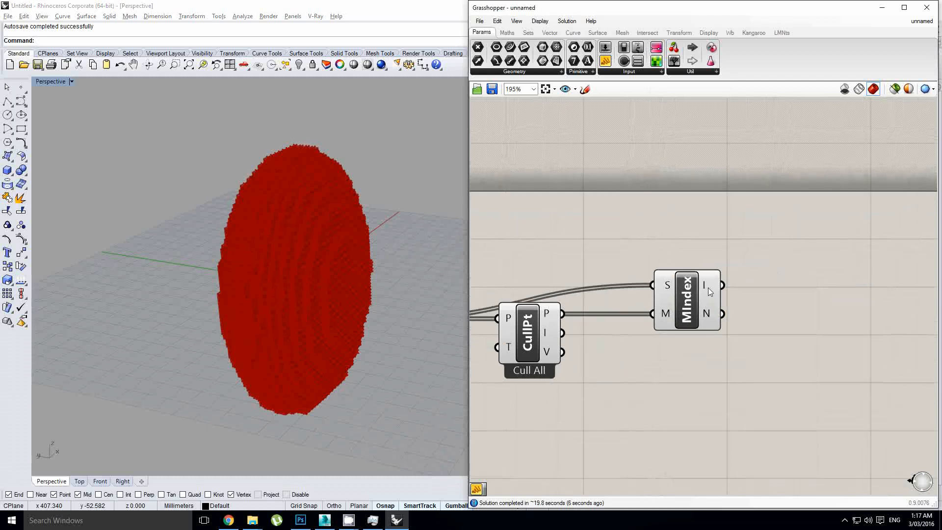
right_click(707, 288)
key("Escape")
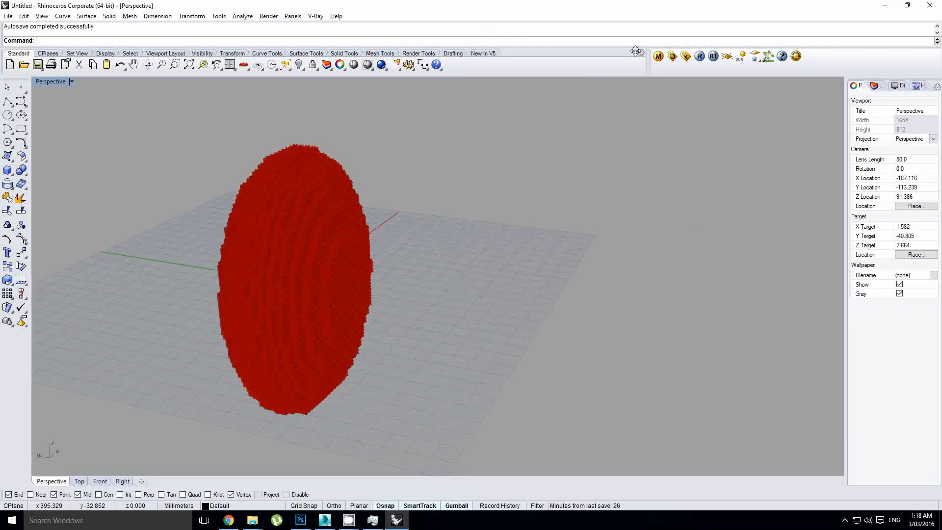
right_click(638, 55)
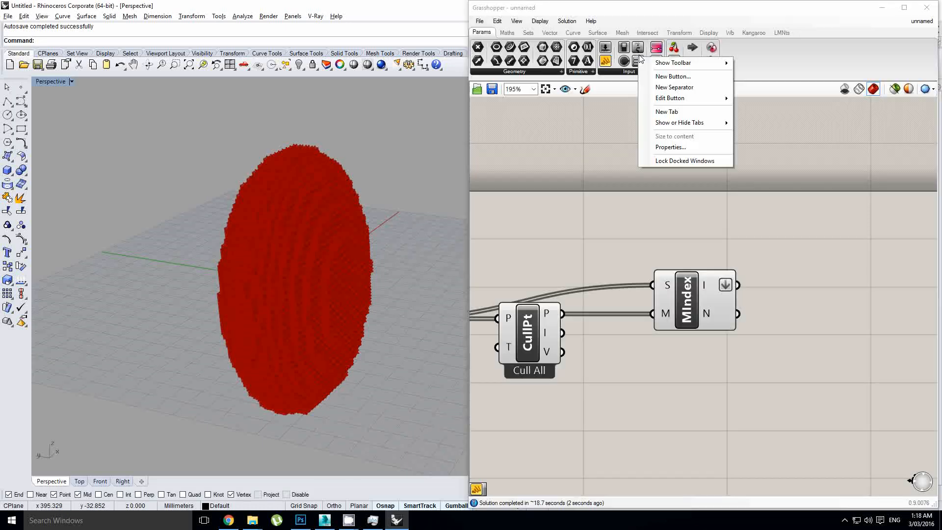
left_click(750, 230)
mouse_move(706, 287)
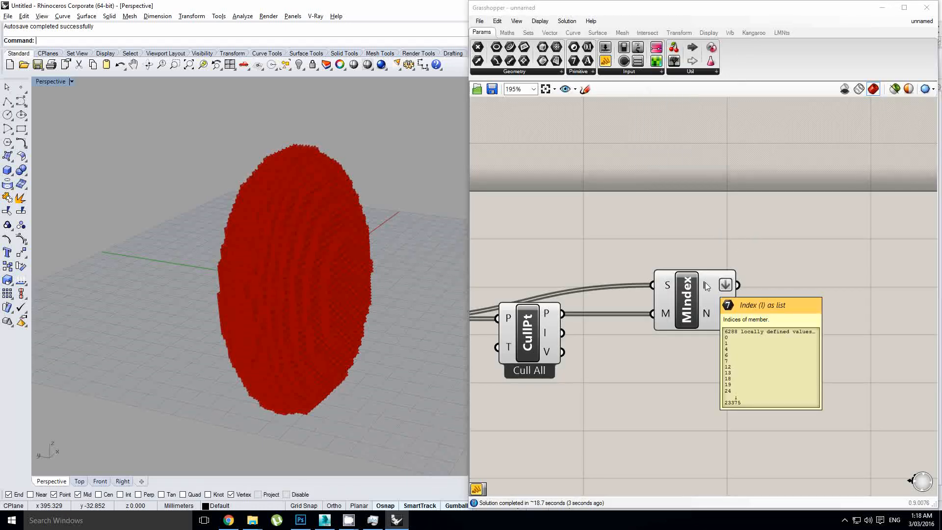
Add a List Item component after the Member Index component.
scroll(706, 287, "down", 3)
right_click(744, 295)
double_click(814, 284)
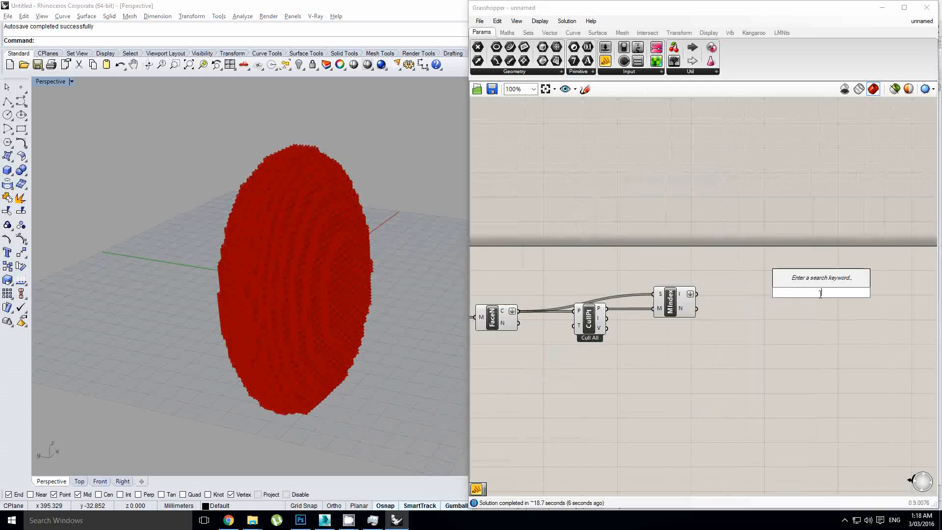
type("list it")
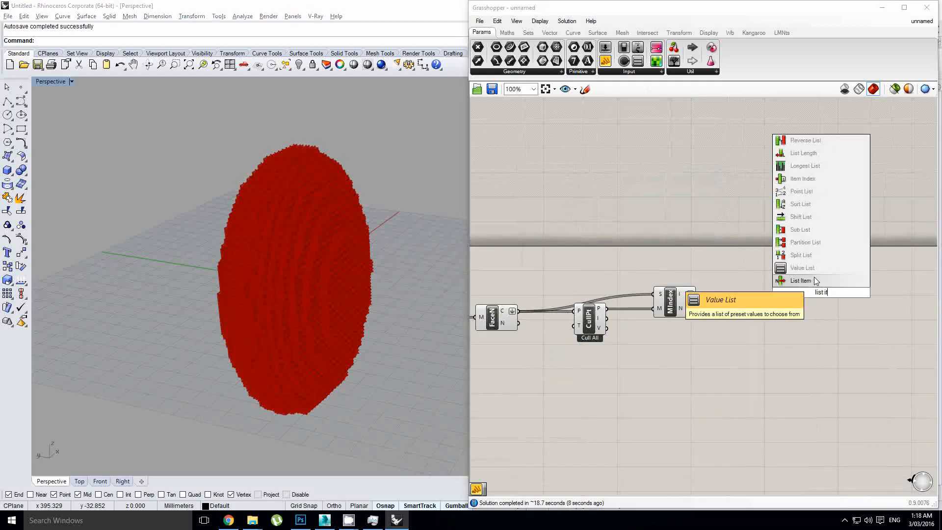
left_click(814, 278)
Connect the output of the mesh Explode component to List Item's L input.
right_click_drag(814, 277, 924, 280)
scroll(642, 293, "down", 3)
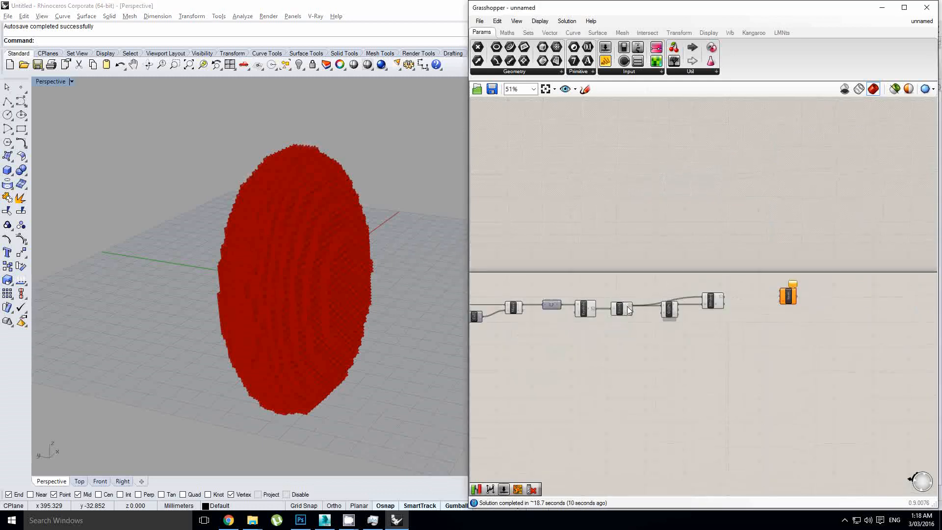
scroll(628, 303, "up", 3)
left_click_drag(574, 309, 804, 276)
scroll(572, 273, "down", 2)
scroll(799, 279, "up", 3)
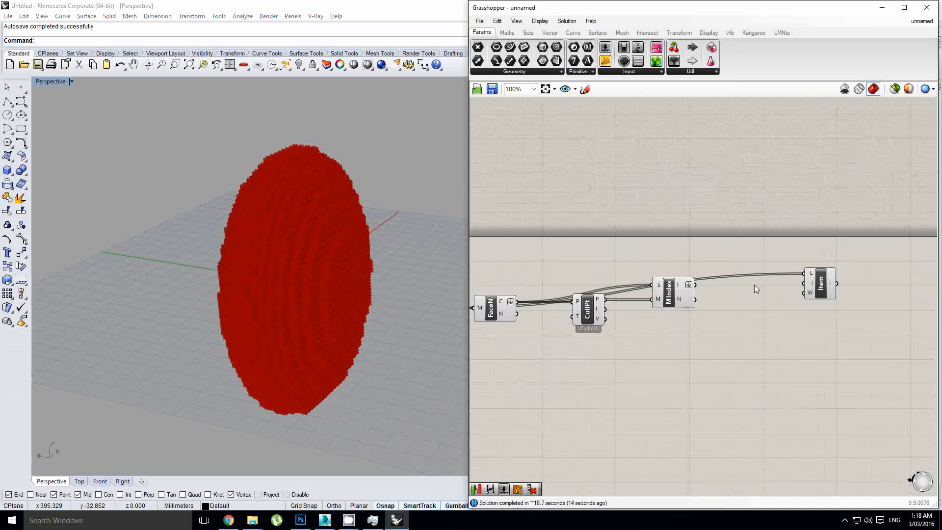
Turn off the preview of the Explode, Face Normals, Cull Duplicates and Member Index components.
scroll(644, 292, "down", 4)
left_click_drag(784, 329, 618, 248)
middle_click(619, 248)
left_click(649, 217)
scroll(716, 245, "up", 5)
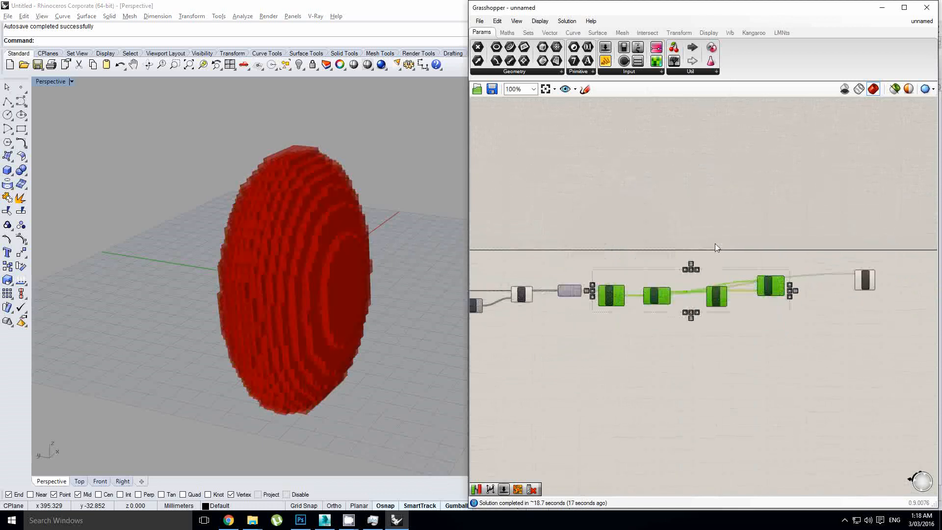
right_click_drag(775, 249, 603, 245)
Lock the Grasshopper solver before wiring the indices.
left_click(696, 278)
middle_click(719, 279)
left_click(718, 306)
right_click_drag(717, 308, 657, 311)
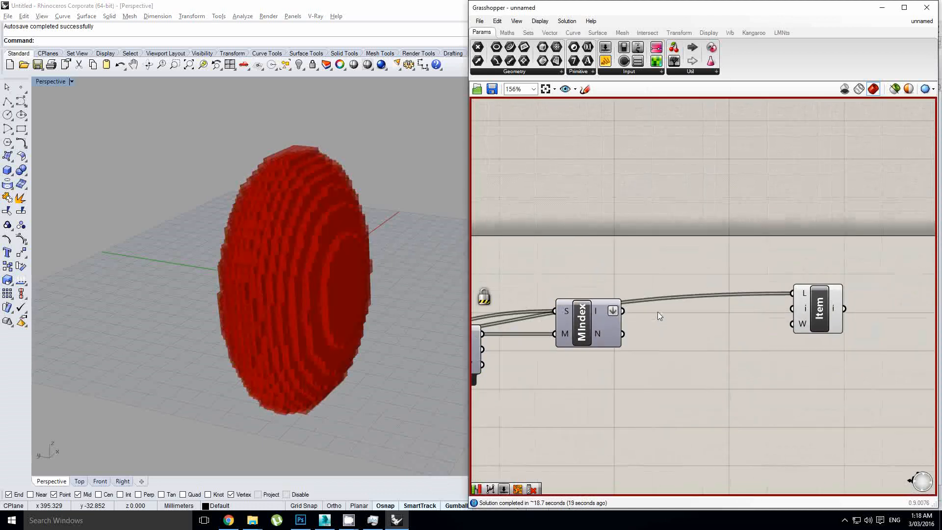
Connect the I output of Member Index to List Item's i input and check the indices list.
left_click_drag(621, 312, 719, 305)
right_click_drag(515, 320, 754, 295)
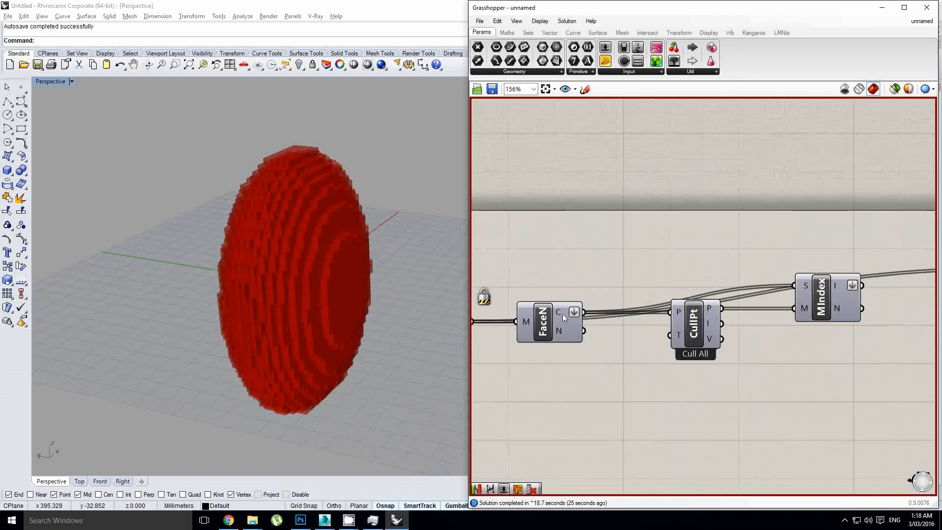
right_click_drag(807, 286, 584, 288)
scroll(590, 288, "up", 1)
left_click(628, 287)
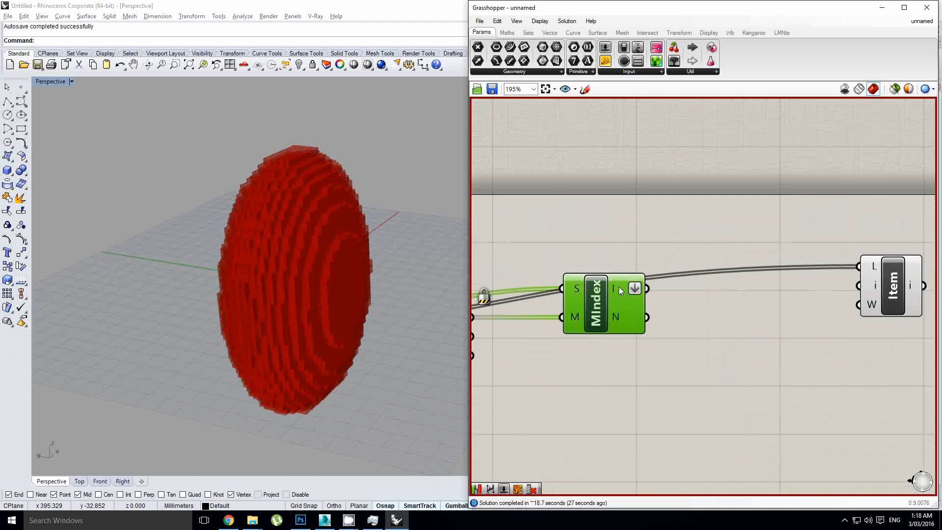
left_click_drag(647, 289, 857, 286)
right_click_drag(889, 289, 670, 284)
left_click(670, 284)
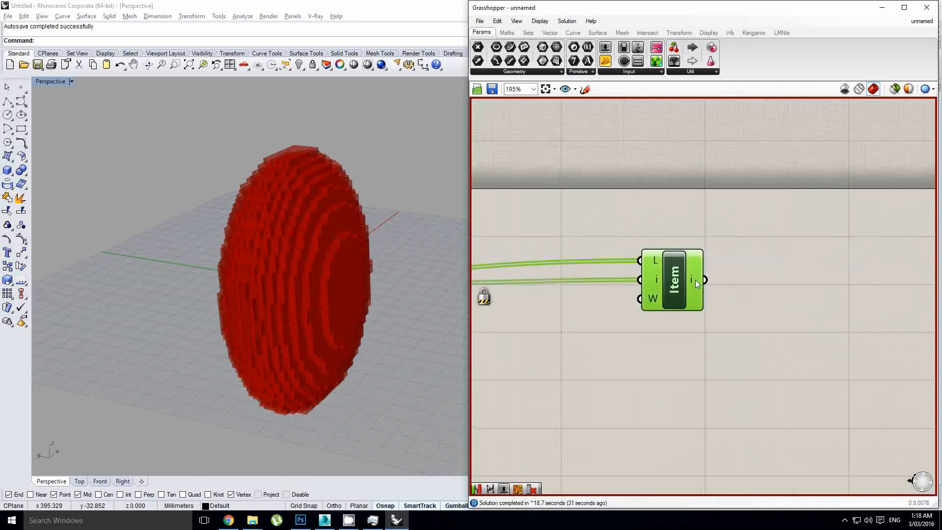
right_click_drag(695, 281, 804, 286)
left_click(595, 295)
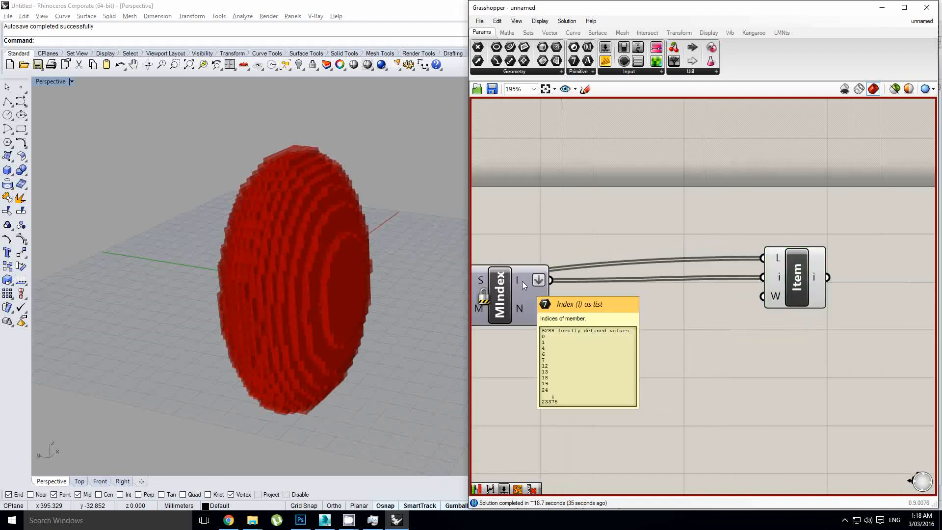
right_click_drag(825, 330, 672, 345)
double_click(833, 313)
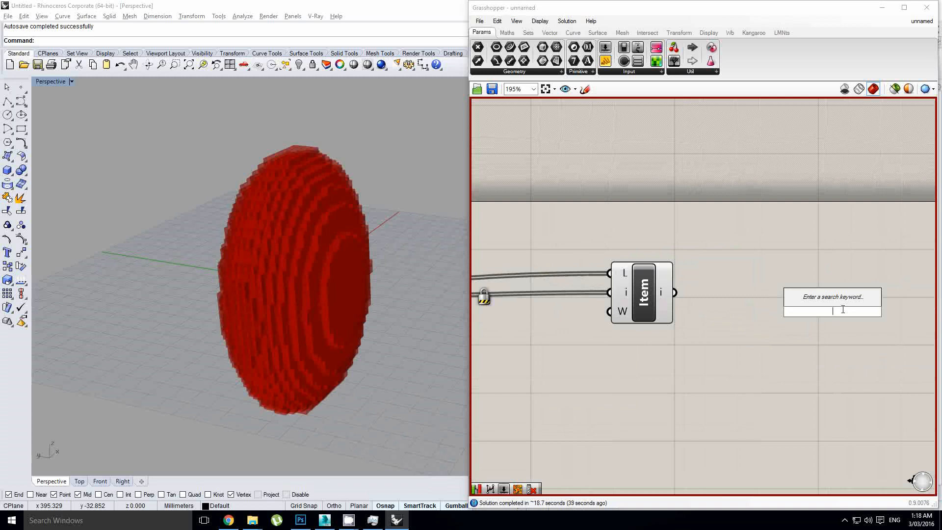
type("wbl")
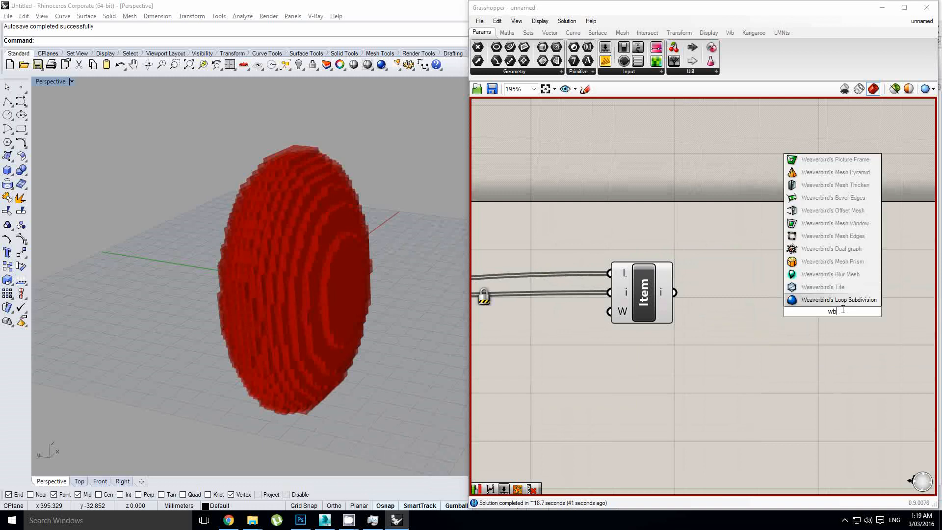
key("Return")
Unlock the solver so that the List Item component computes.
left_click(630, 274)
scroll(686, 292, "down", 2)
right_click_drag(691, 291, 755, 283)
left_click(725, 284)
middle_click(725, 284)
scroll(735, 266, "down", 6)
scroll(702, 283, "up", 5)
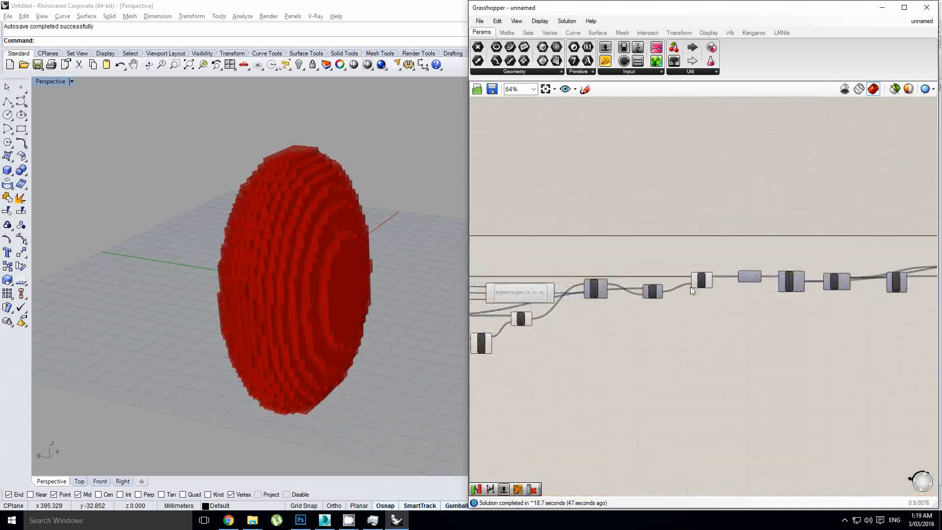
Turn off the Move component's preview and examine the faces output by List Item in the viewport.
left_click(702, 278)
middle_click(701, 278)
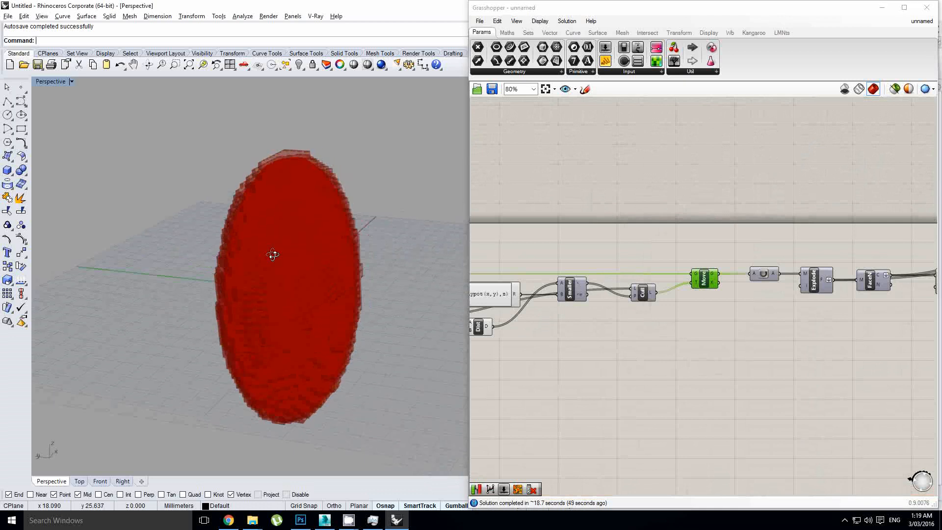
scroll(282, 261, "up", 6)
right_click_drag(311, 285, 297, 204)
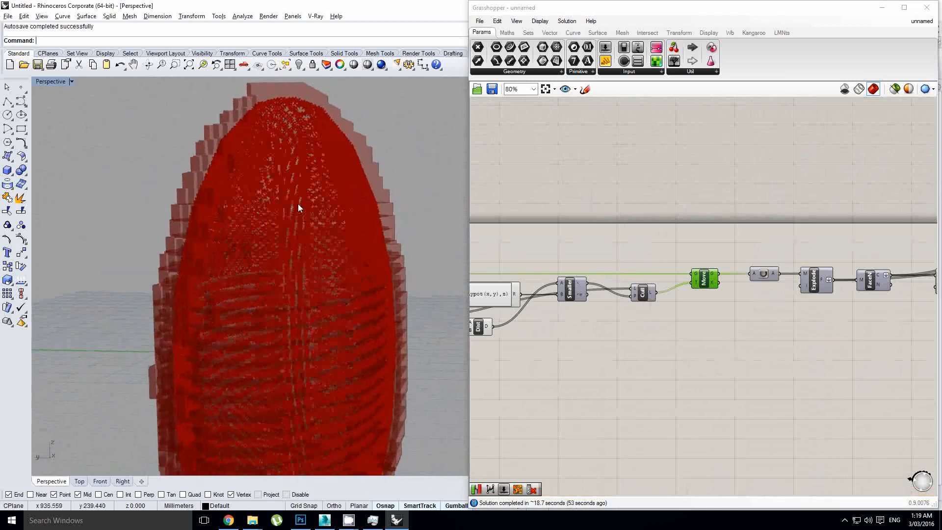
scroll(297, 204, "down", 6)
right_click_drag(931, 296, 608, 312)
scroll(607, 312, "up", 1)
right_click_drag(855, 262, 667, 289)
scroll(667, 289, "up", 3)
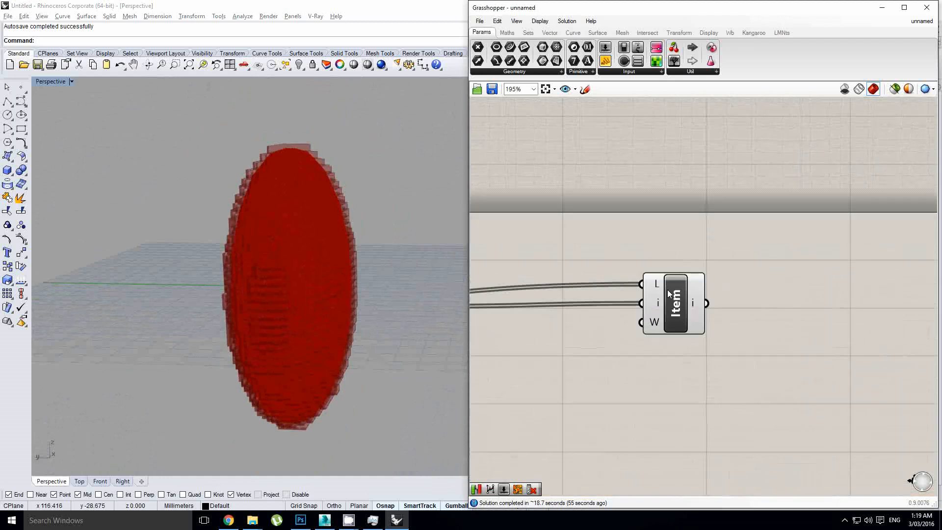
left_click(667, 290)
right_click_drag(739, 305, 708, 305)
left_click(765, 300)
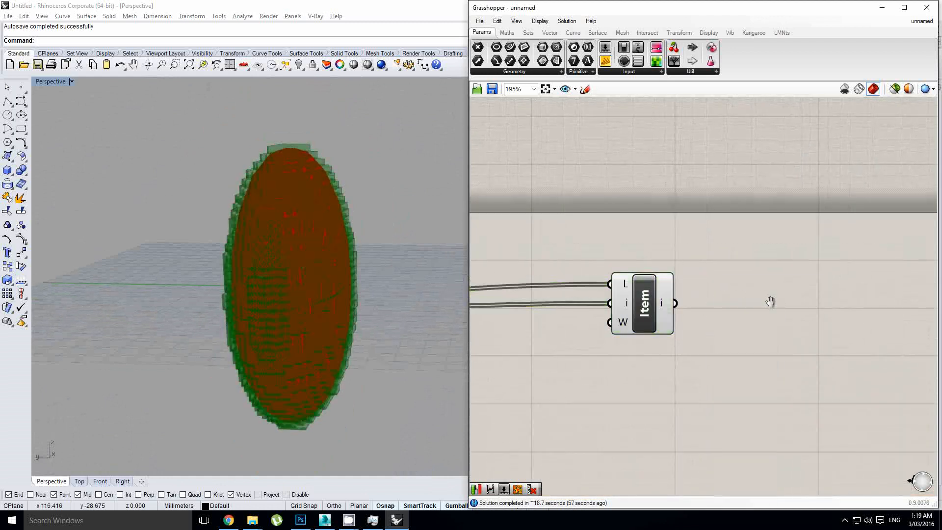
Add Weaverbird's Join Meshes and Weld component and connect List Item's i output to its M+ input.
double_click(768, 300)
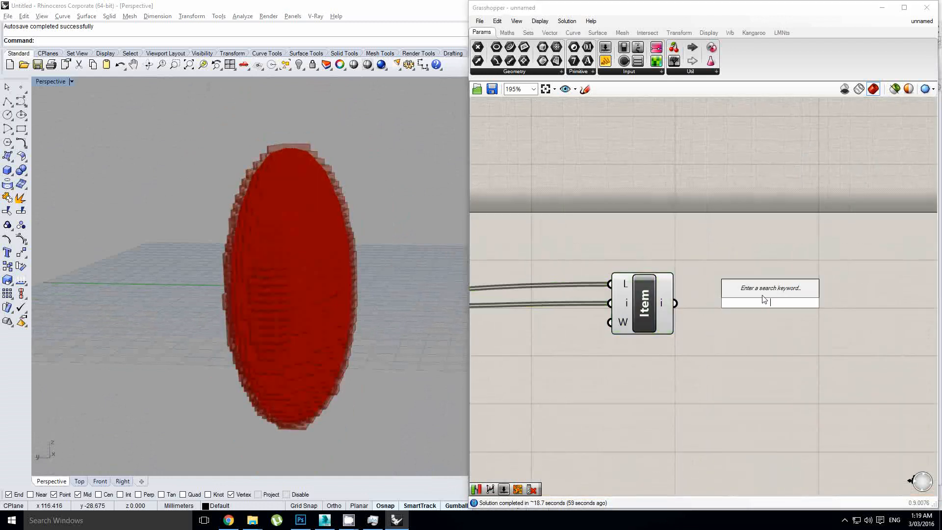
type("wbjoi")
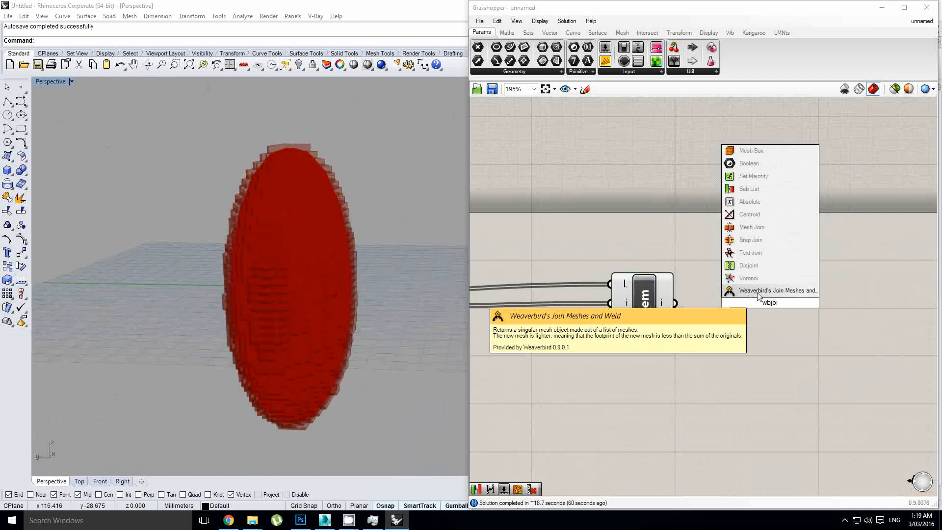
left_click(758, 294)
left_click_drag(674, 303, 770, 311)
Turn off the List Item preview and inspect the joined mesh in the Perspective viewport.
scroll(669, 305, "up", 1)
left_click(640, 301)
middle_click(638, 300)
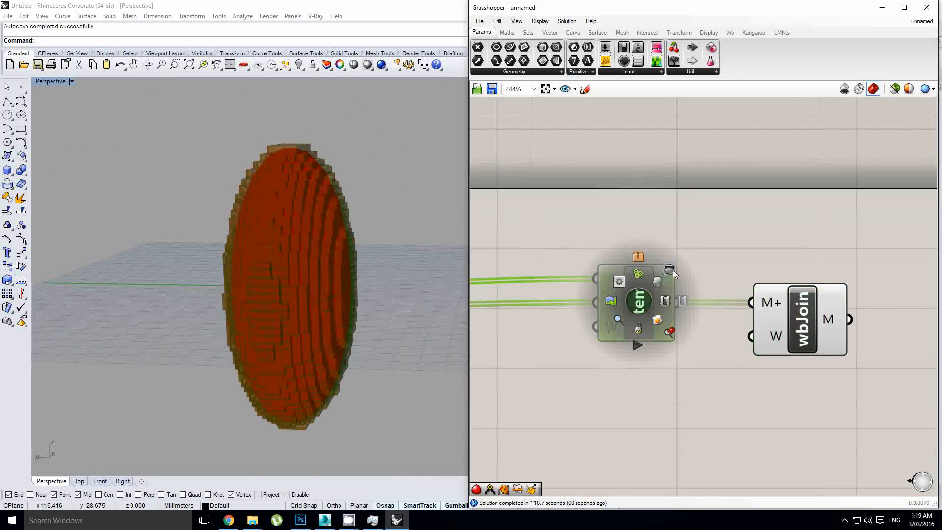
left_click(655, 319)
right_click_drag(314, 269, 333, 267)
scroll(309, 272, "up", 3)
right_click_drag(768, 298, 668, 307)
Examine the mesh in the M output of the Weaverbird join component.
left_click(721, 313)
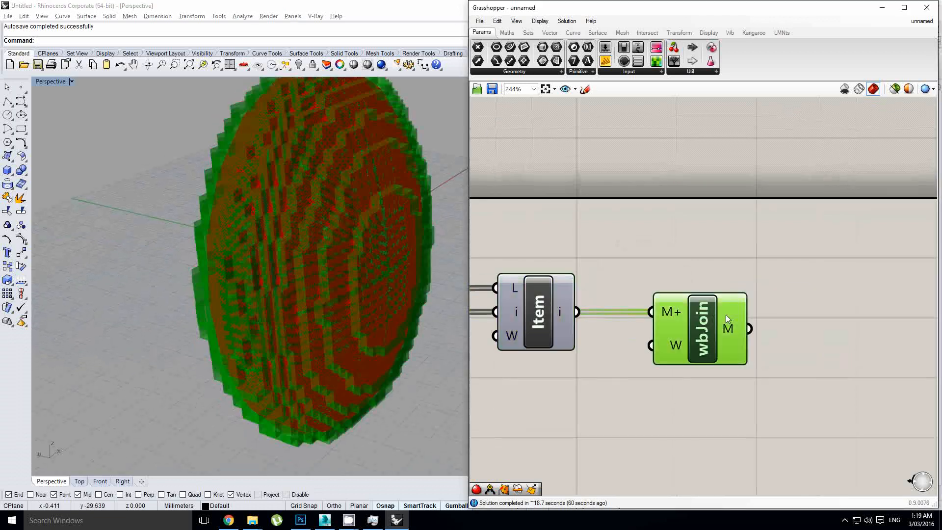
mouse_move(729, 327)
right_click_drag(814, 310, 811, 290)
left_click(747, 325)
left_click(725, 319)
left_click(636, 314)
middle_click(636, 314)
left_click(655, 294)
scroll(811, 290, "down", 1)
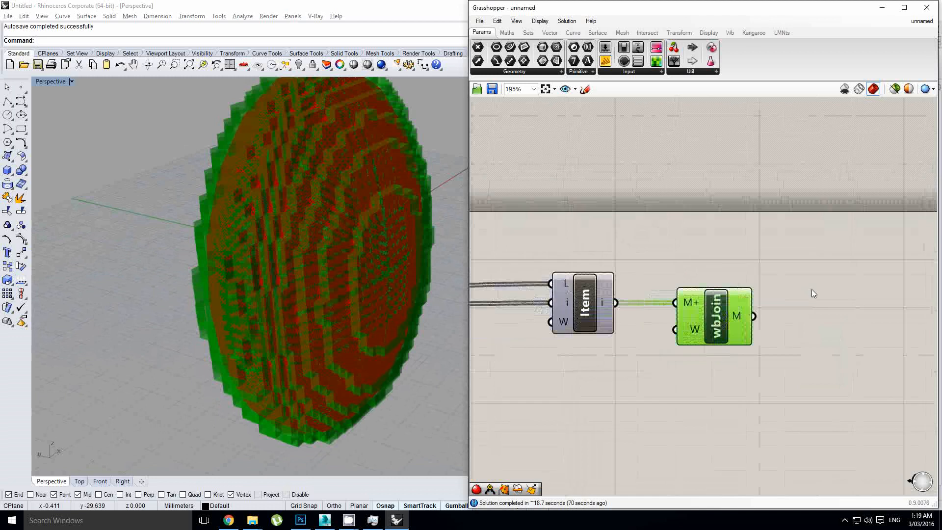
scroll(811, 290, "down", 4)
left_click(811, 289)
Turn off the preview of the Distance and Mesh Closest Point components.
right_click_drag(479, 304, 900, 284)
scroll(900, 284, "down", 2)
right_click_drag(618, 296, 801, 282)
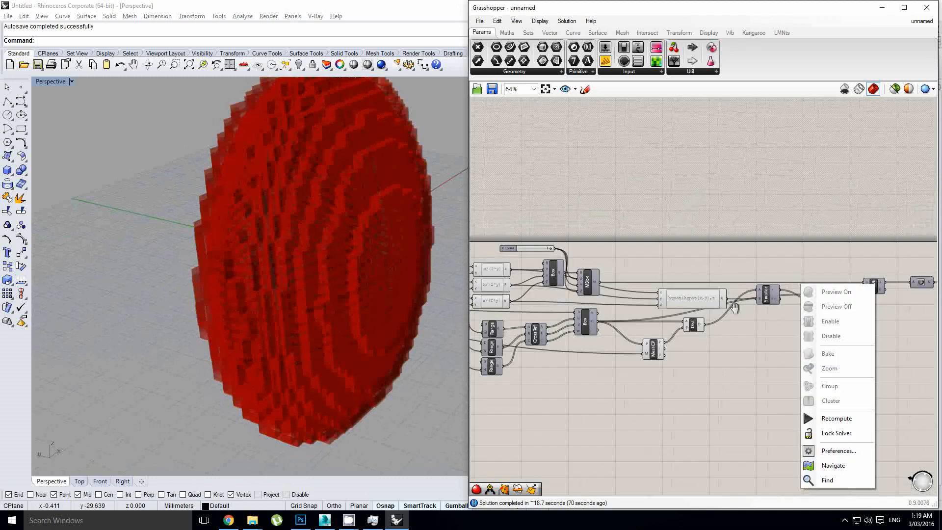
scroll(718, 358, "up", 1)
left_click_drag(722, 380, 618, 319)
middle_click(619, 319)
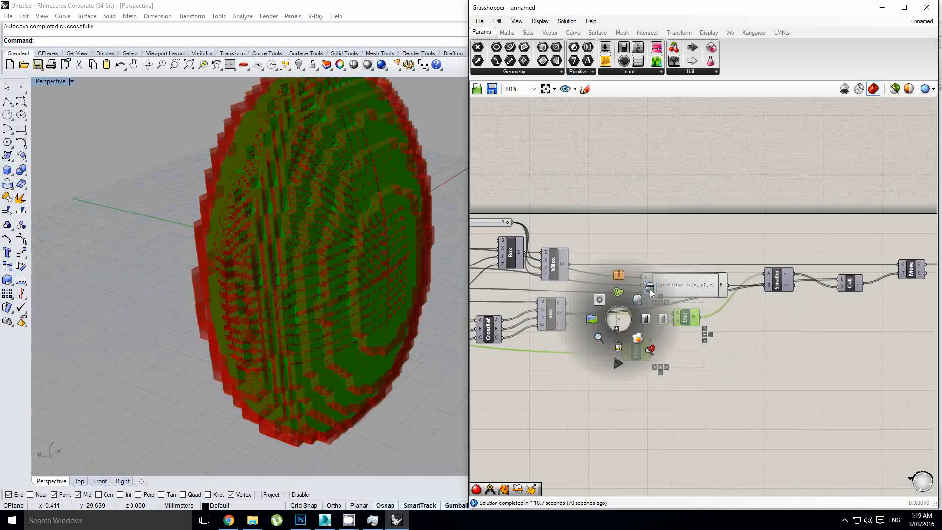
left_click(649, 289)
right_click_drag(767, 294, 664, 300)
scroll(664, 301, "down", 3)
scroll(755, 299, "up", 5)
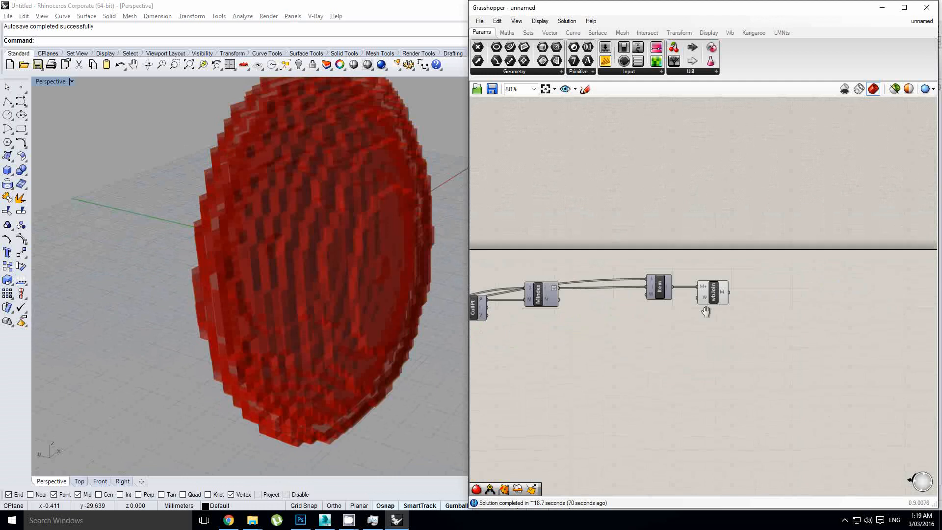
Add a Mesh WeldVertices component, connect the joined mesh to its M input, and inspect the welded mesh.
double_click(738, 313)
type("weld")
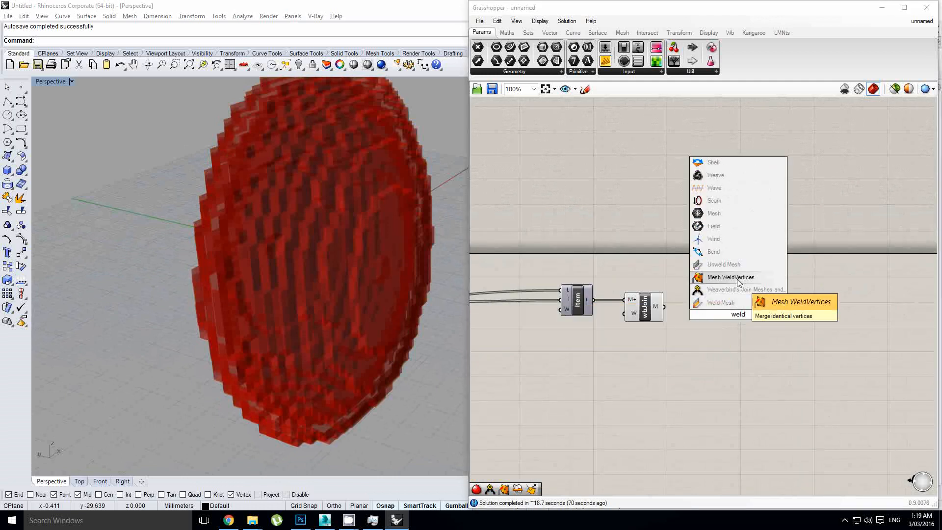
left_click(737, 279)
scroll(698, 294, "up", 1)
left_click_drag(655, 309, 721, 317)
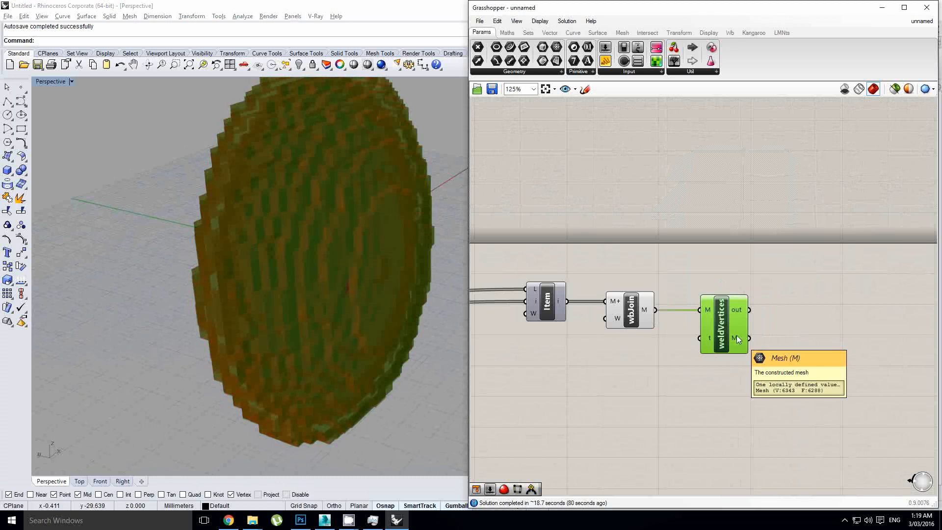
right_click_drag(781, 334, 770, 335)
right_click_drag(290, 255, 418, 205)
right_click_drag(363, 269, 364, 247)
Add a Disjoint Mesh component and connect the M output of Mesh WeldVertices to its M input.
right_click_drag(761, 360, 710, 363)
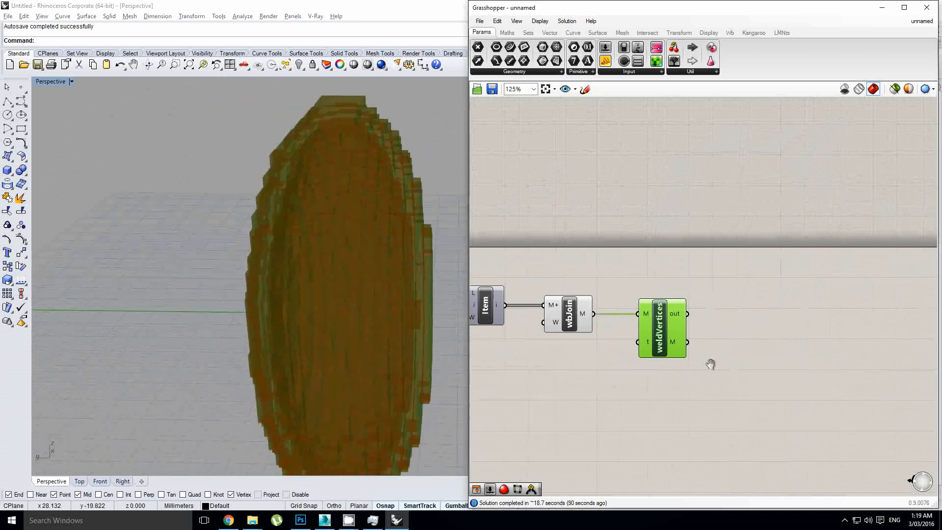
right_click(710, 364)
left_click(764, 304)
double_click(787, 308)
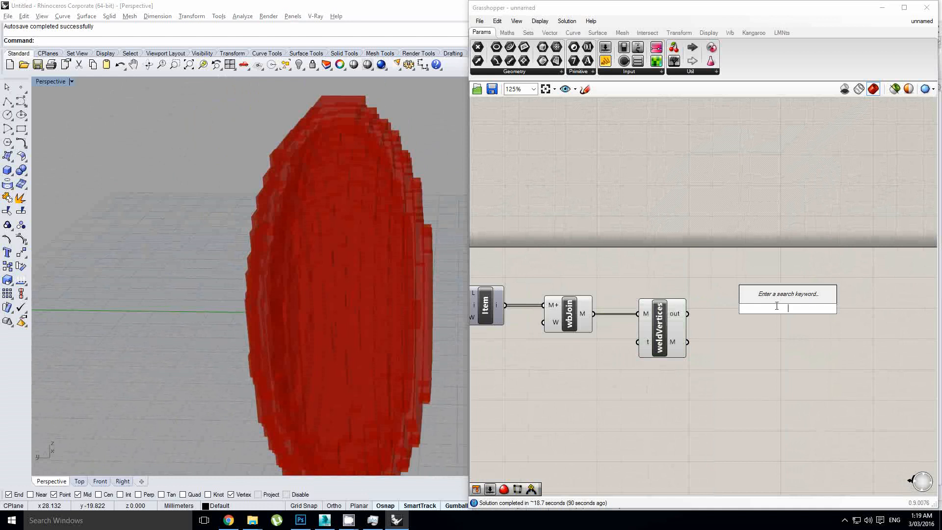
type("dis")
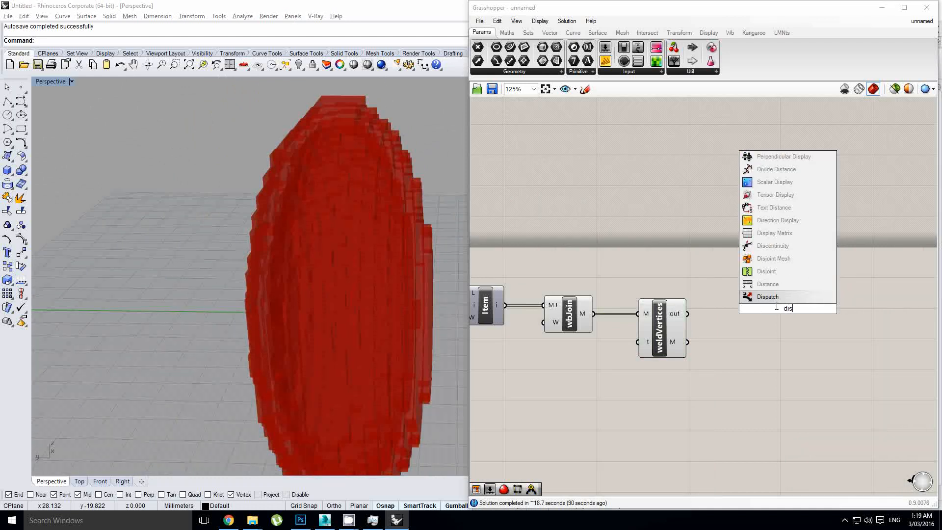
key("Up")
key("Up")
key("Return")
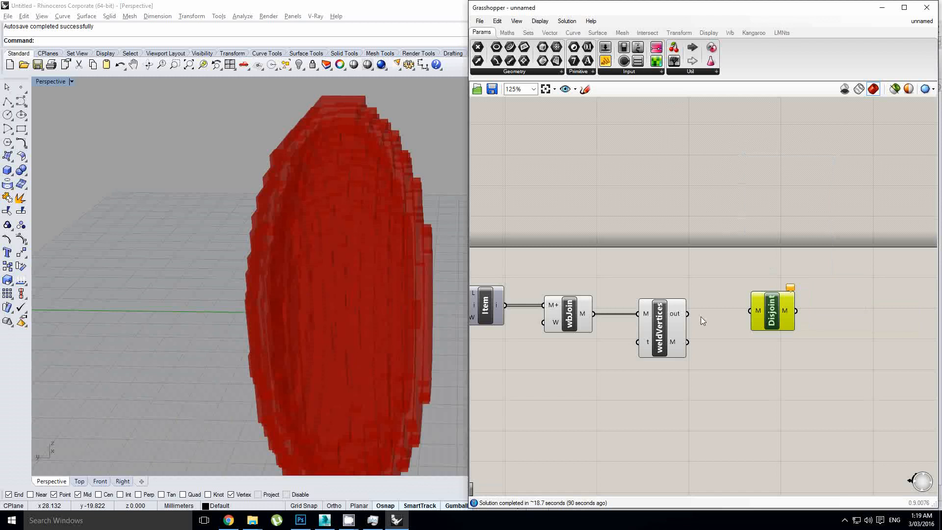
left_click_drag(768, 314, 751, 339)
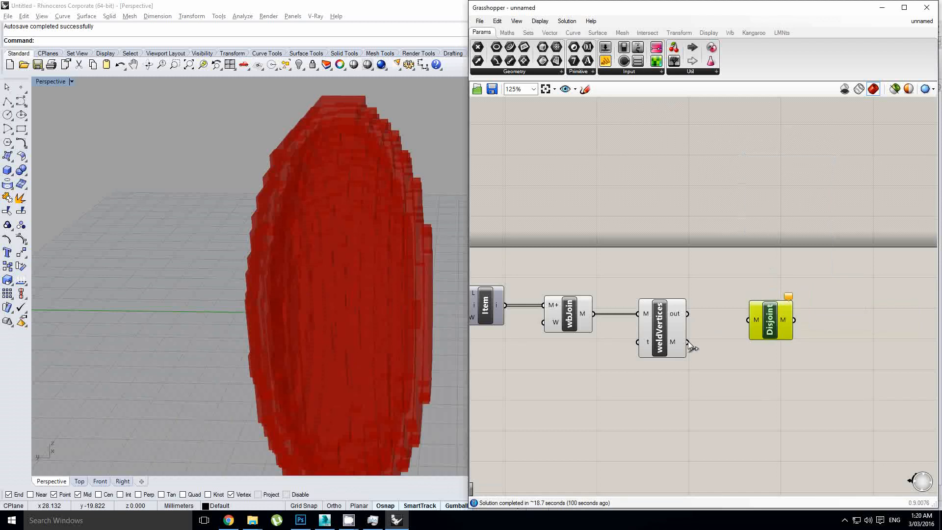
left_click_drag(687, 342, 732, 335)
scroll(749, 342, "up", 1)
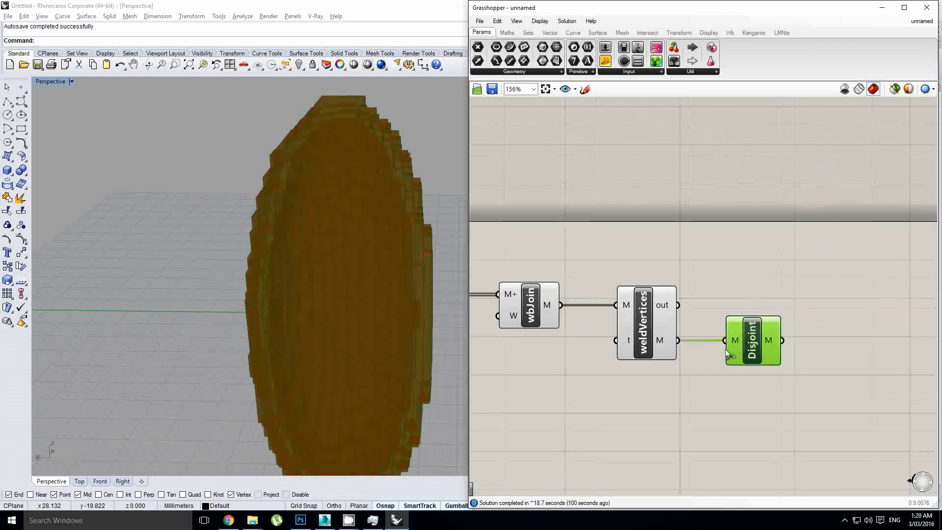
Inspect the welded mesh in the viewport and check the mesh list in Disjoint Mesh's M output.
left_click(632, 311)
right_click_drag(373, 267, 310, 192)
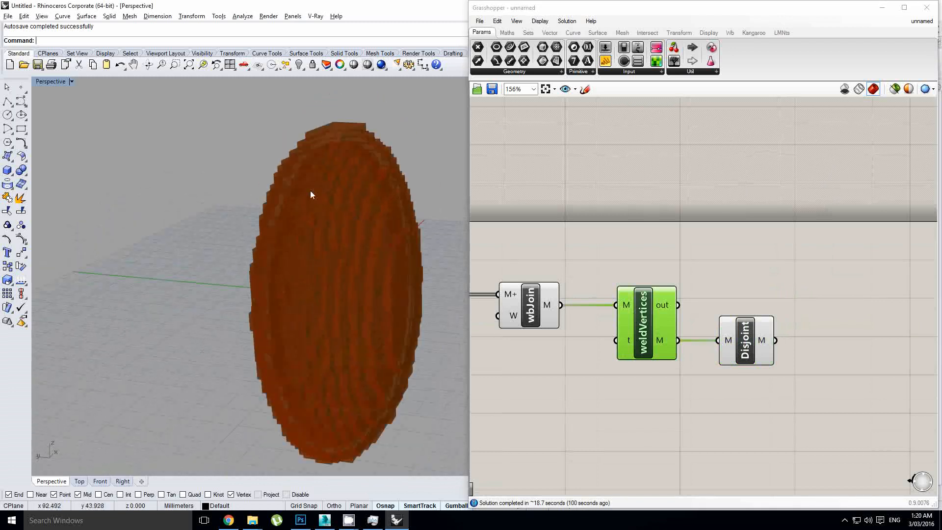
scroll(764, 344, "up", 1)
mouse_move(764, 345)
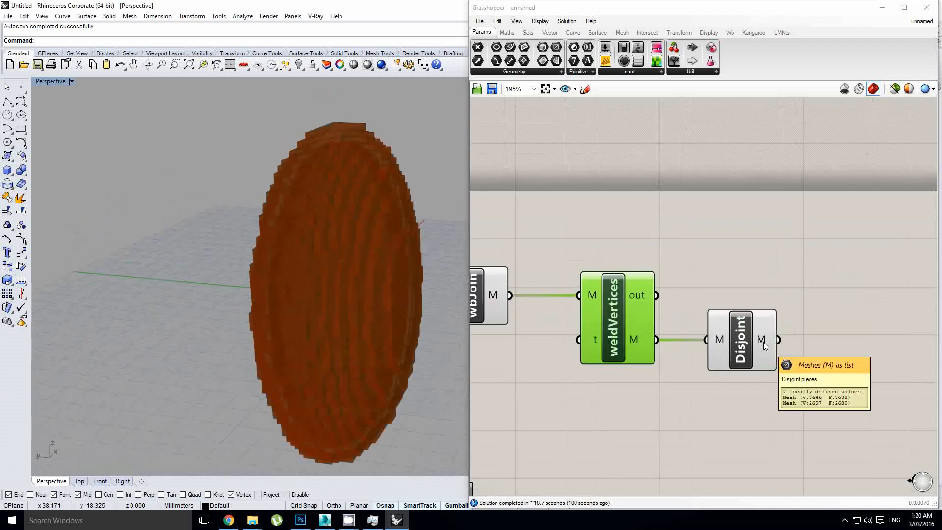
Add a Dispatch component and connect the M output of Disjoint Mesh to its L input.
right_click_drag(314, 230, 352, 170)
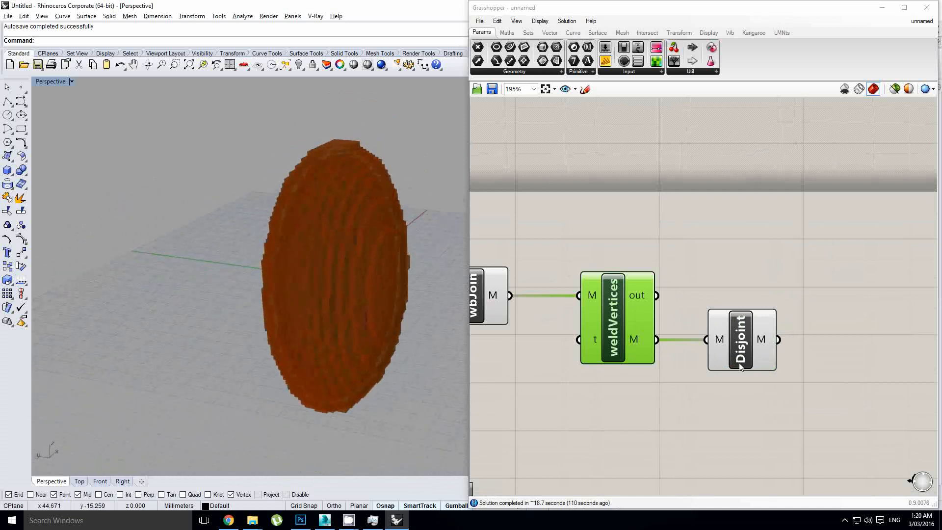
mouse_move(767, 348)
right_click_drag(831, 352, 707, 360)
middle_click(707, 360)
double_click(751, 286)
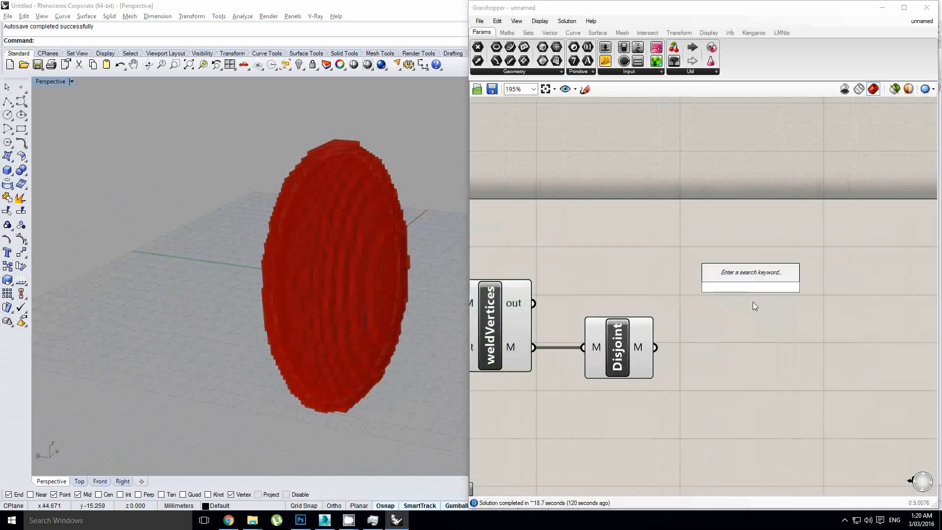
type("disp")
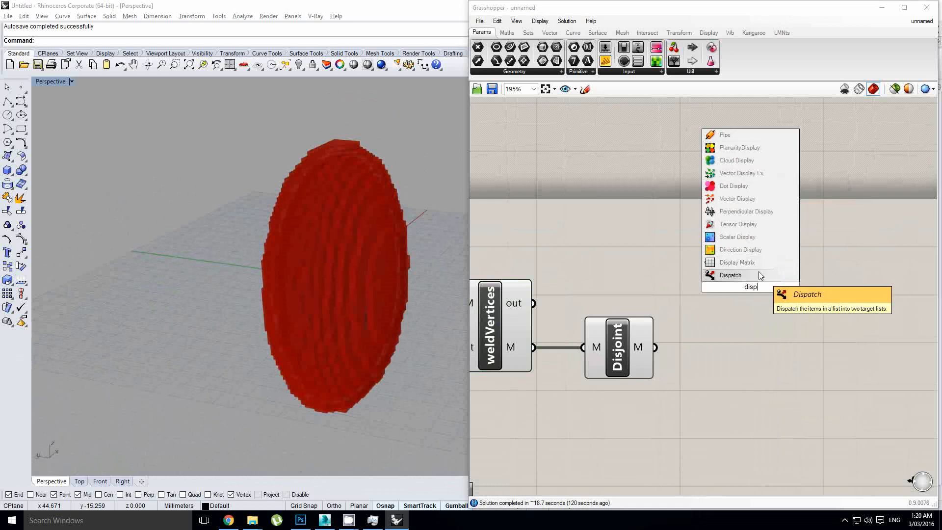
left_click(760, 275)
left_click_drag(655, 348, 745, 352)
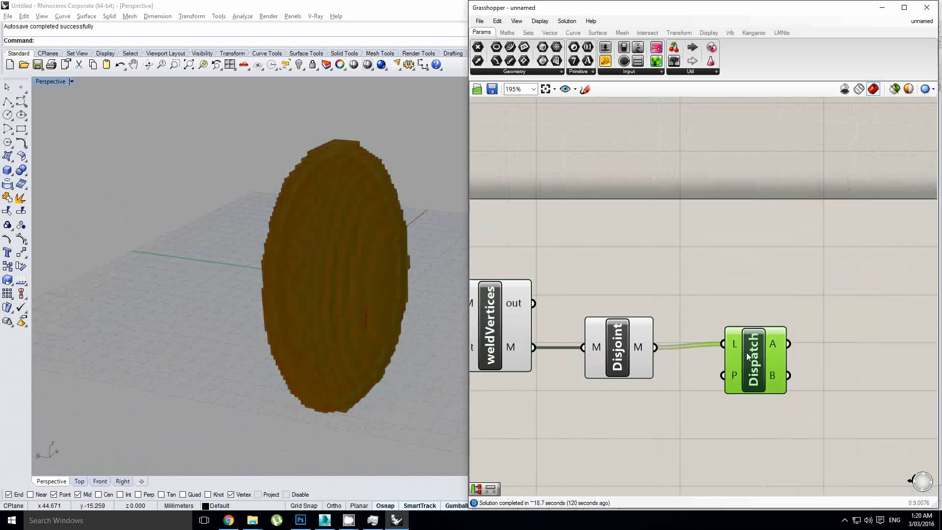
Turn off the preview of the weldVertices and Disjoint components.
right_click_drag(704, 356, 787, 335)
left_click(761, 389)
left_click_drag(761, 391, 570, 286)
middle_click(571, 287)
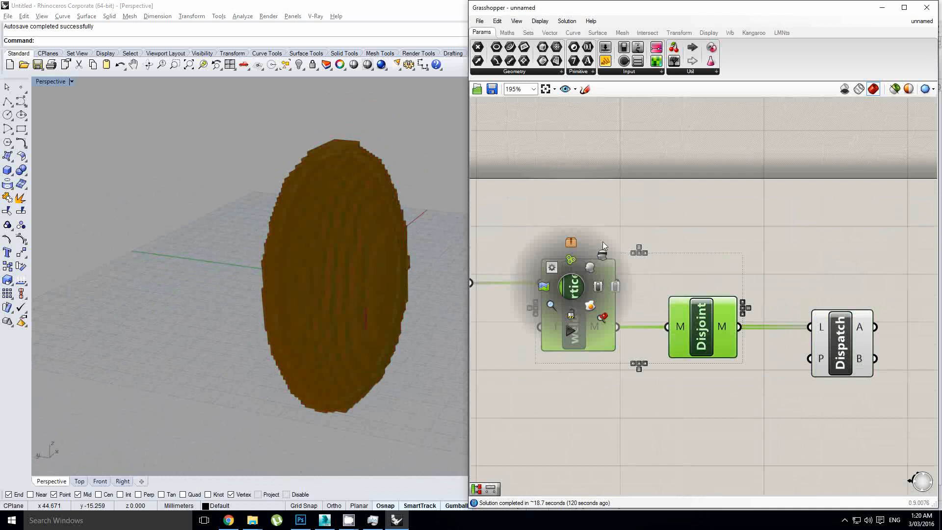
left_click(601, 253)
right_click_drag(389, 248, 401, 253)
left_click(785, 283)
right_click_drag(799, 283, 581, 271)
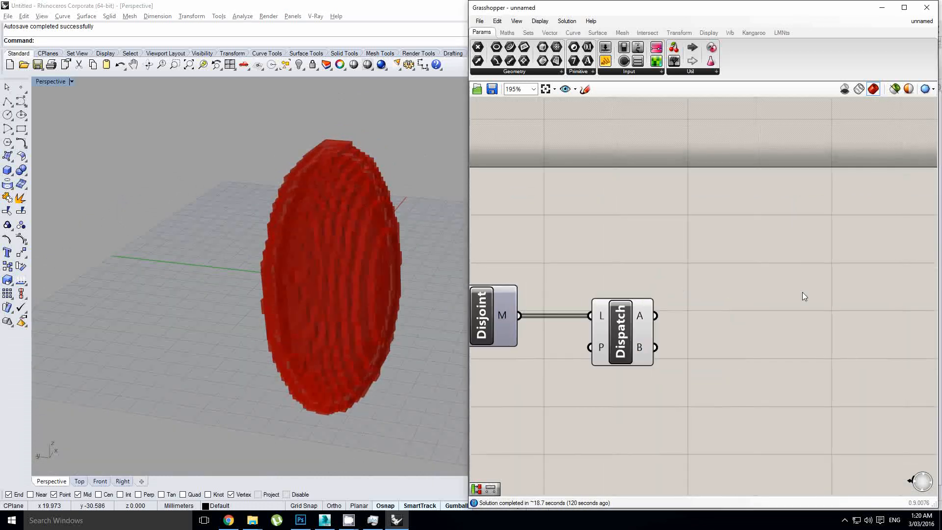
double_click(802, 292)
type("catmul")
key("Escape")
Add a Weaverbird's Catmull-Clark Subdivision component and connect the A output of Dispatch to its M input.
right_click_drag(682, 304, 762, 295)
left_click(748, 289)
right_click_drag(401, 261, 387, 267)
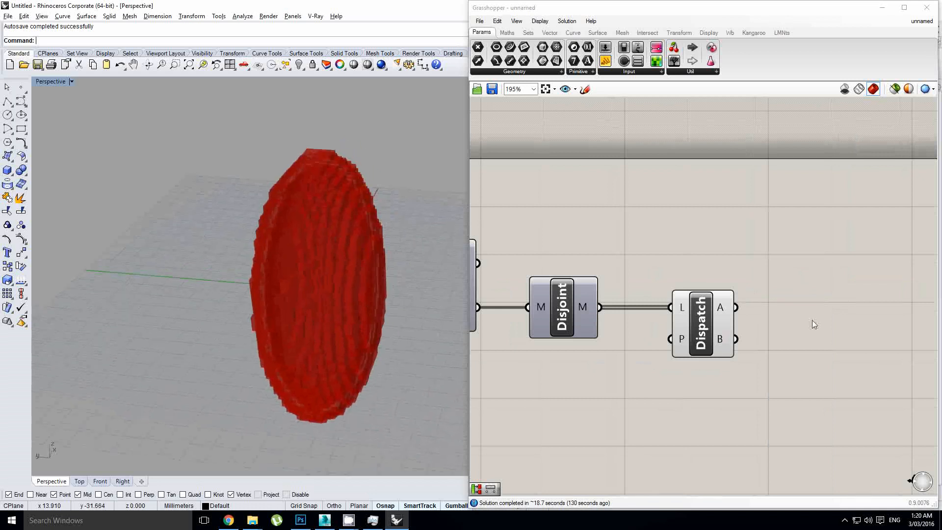
right_click(851, 309)
double_click(833, 293)
type("c")
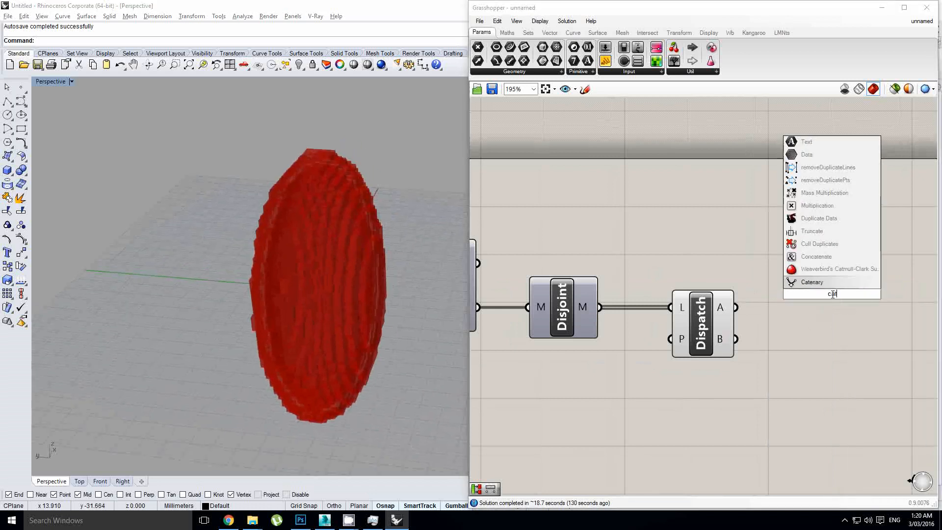
type("at")
left_click(835, 269)
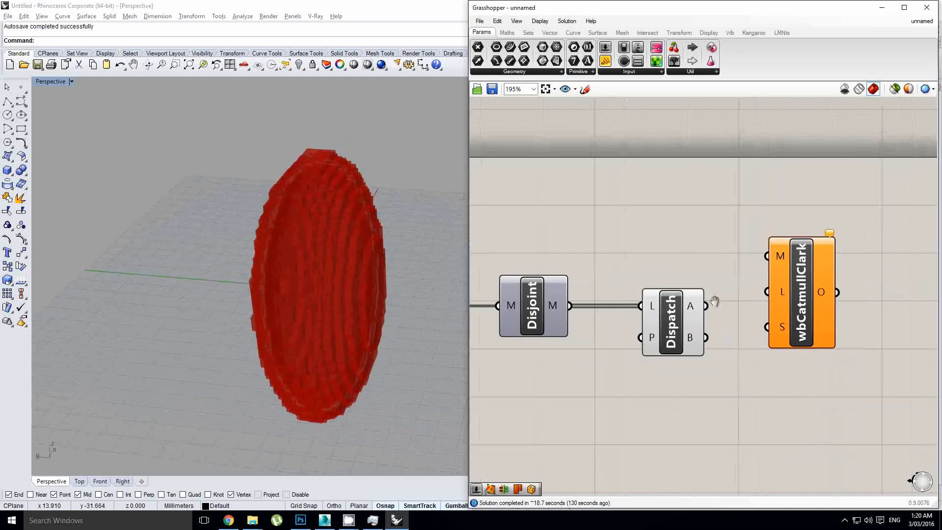
left_click_drag(795, 282, 831, 332)
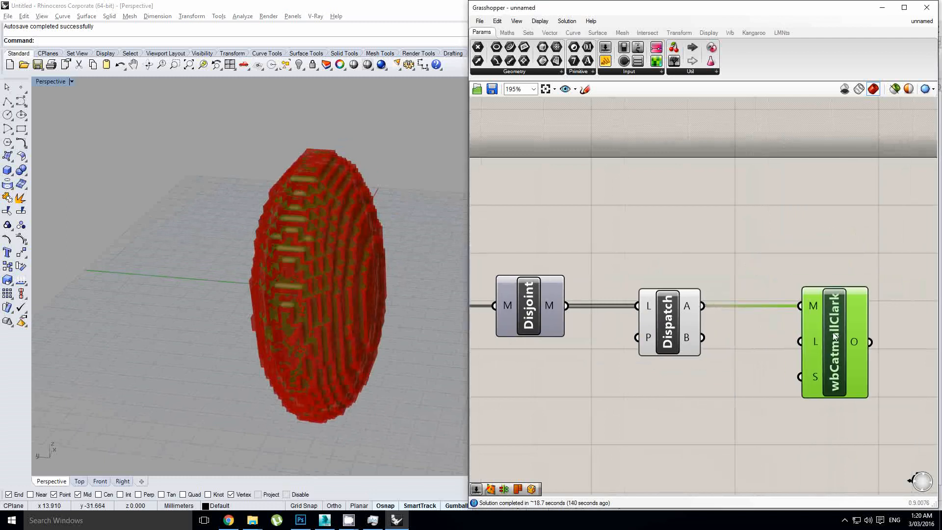
Turn off the preview of the Dispatch component and inspect the subdivided mesh.
left_click(675, 325)
middle_click(675, 325)
left_click(704, 289)
scroll(296, 261, "up", 3)
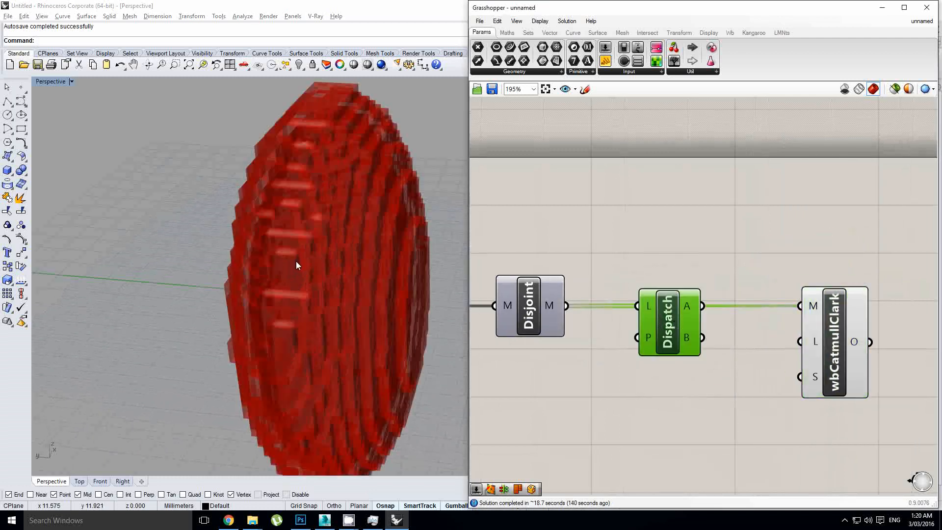
right_click_drag(296, 261, 353, 216)
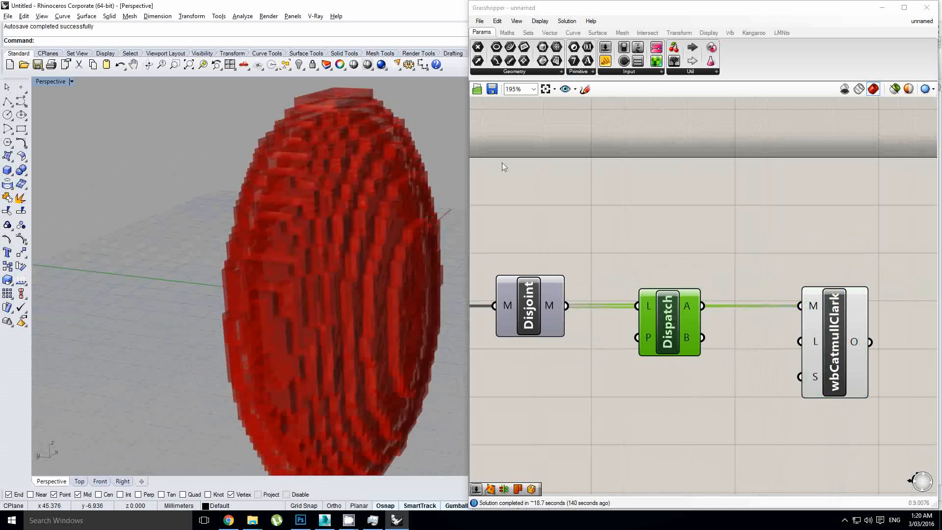
right_click_drag(417, 167, 395, 204)
scroll(395, 204, "down", 3)
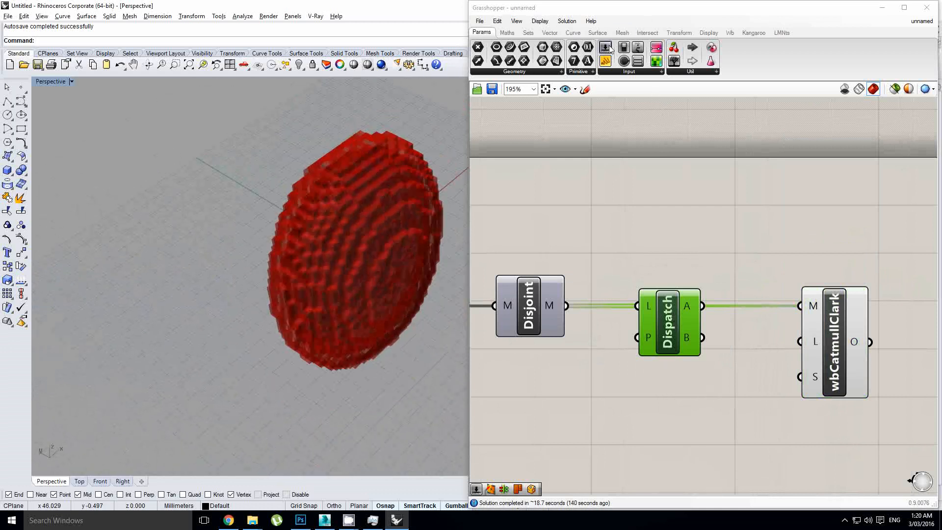
Add a Weaverbird's Laplacian Smoothing component and connect the A output of Dispatch to its M input.
double_click(747, 186)
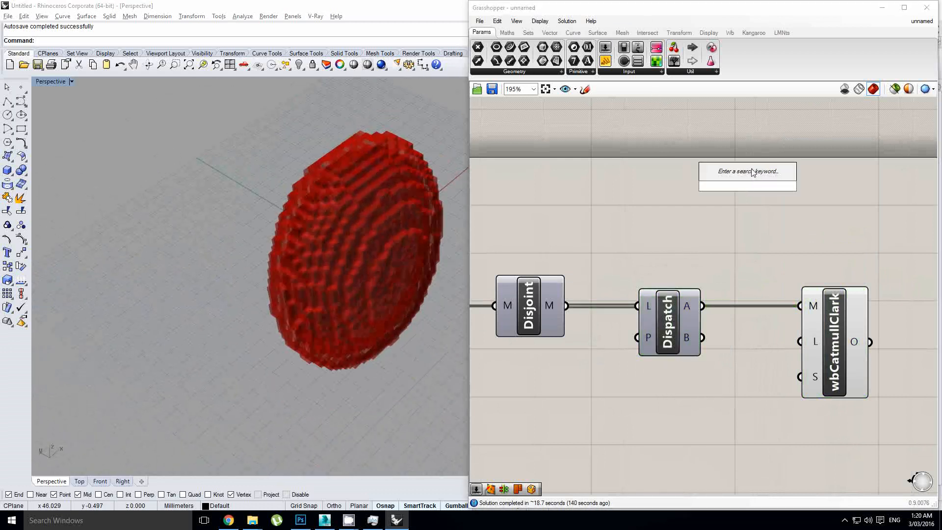
type("wb lap")
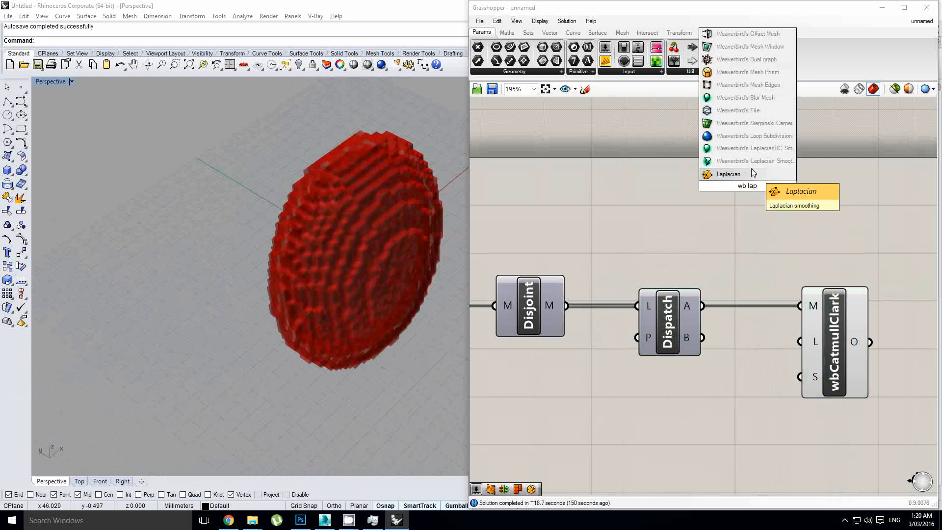
left_click(753, 161)
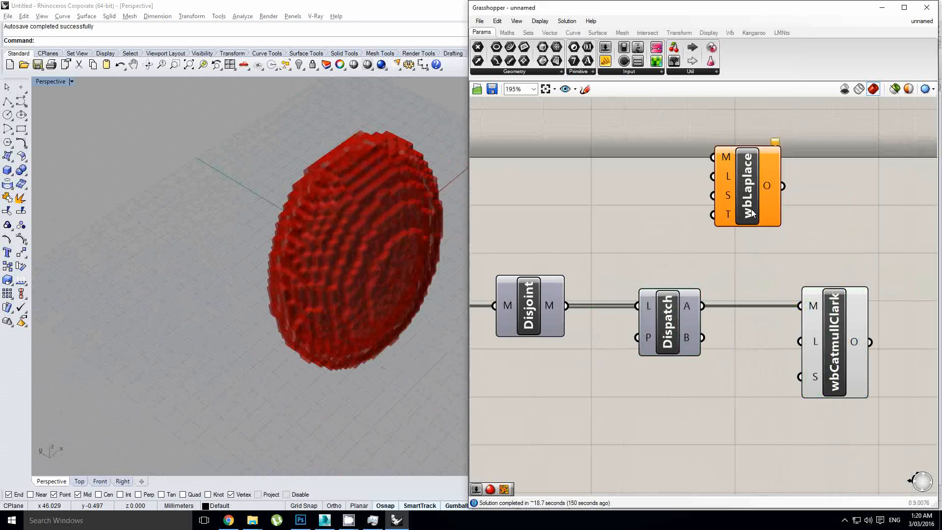
left_click_drag(751, 209, 833, 230)
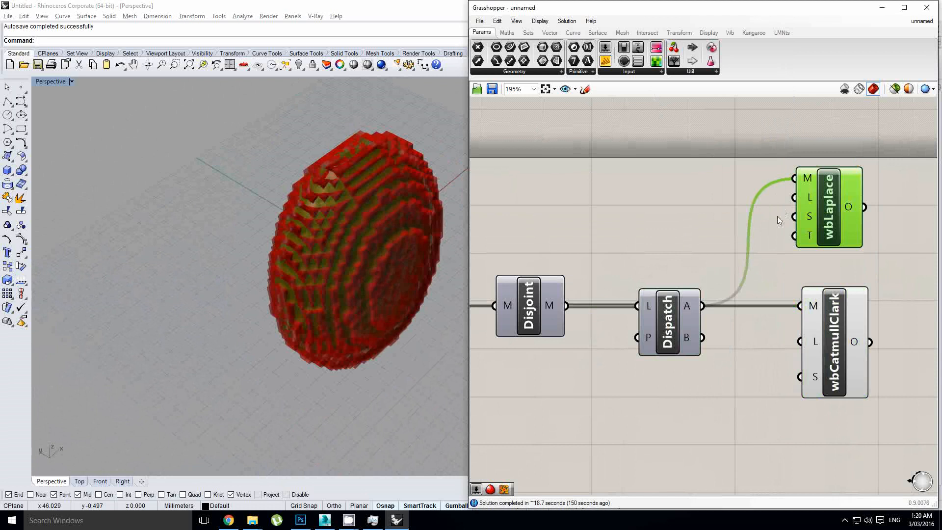
right_click_drag(777, 216, 736, 219)
Turn off the preview of the wbCatmullClark component.
left_click(793, 333)
middle_click(793, 329)
left_click(820, 301)
right_click_drag(368, 269, 378, 243)
Add an integer slider with a maximum of 100, connect it to wbLaplace's L input, and set it to 26.
right_click_drag(637, 117, 638, 127)
double_click(523, 200)
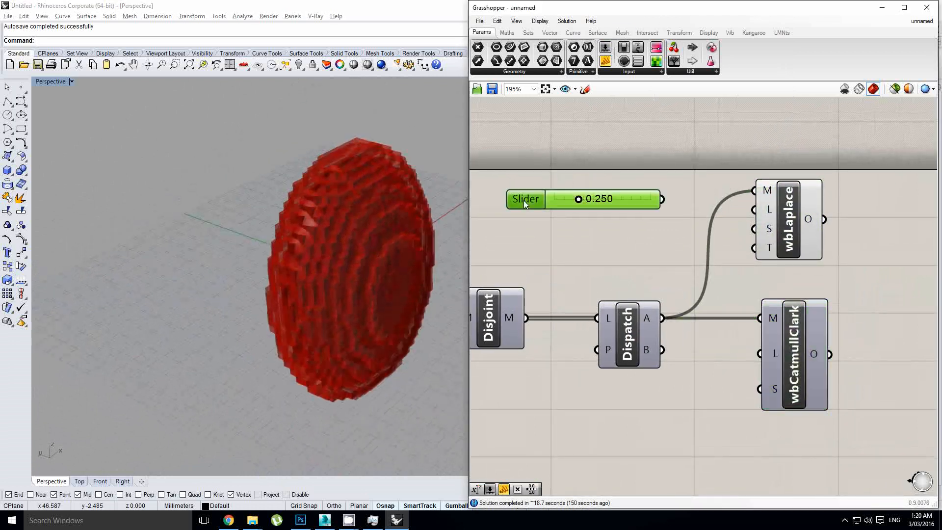
double_click(530, 228)
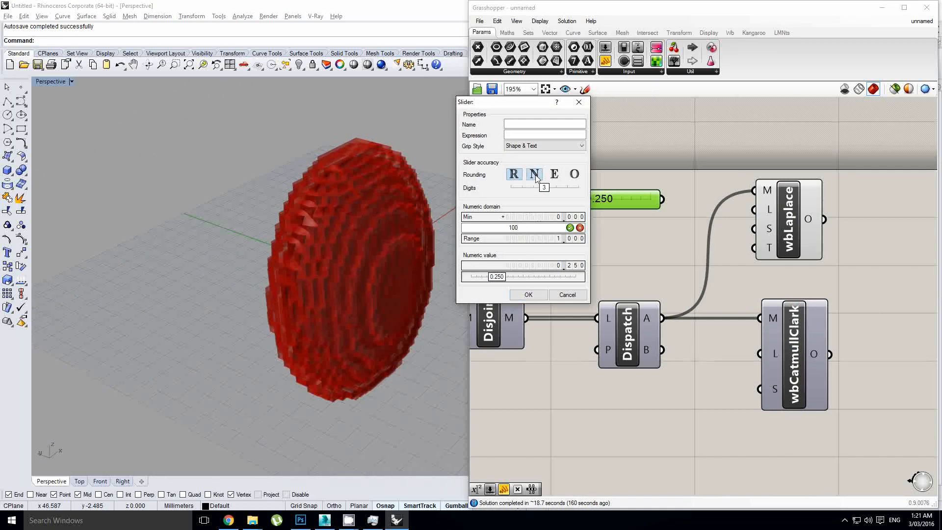
left_click(528, 295)
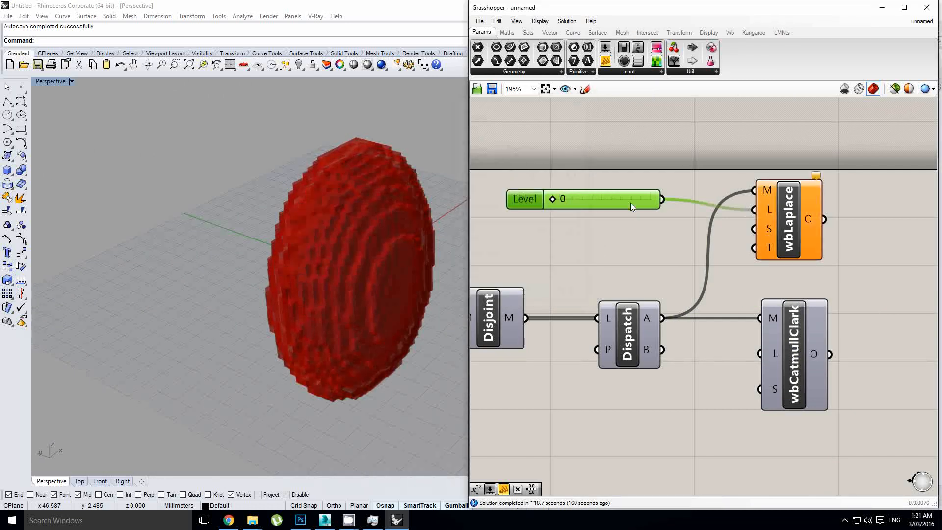
left_click_drag(565, 210, 587, 212)
Turn off the preview of the wbJoin component so only the Laplacian-smoothed mesh is displayed.
right_click_drag(594, 293, 637, 235)
scroll(746, 242, "down", 4)
left_click(616, 230)
middle_click(616, 230)
left_click(647, 198)
scroll(701, 265, "up", 1)
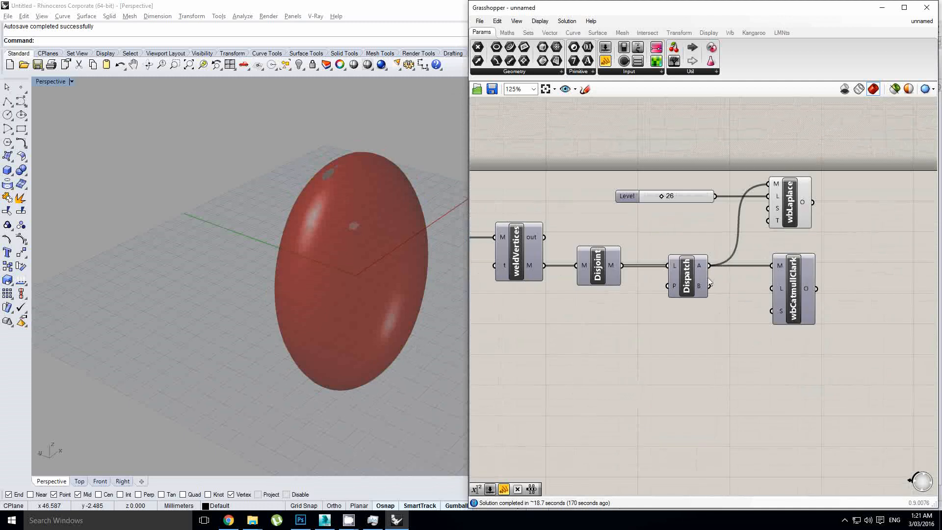
Try feeding the B output of Dispatch into wbLaplace's M input in place of the A output.
left_click_drag(763, 189, 767, 184)
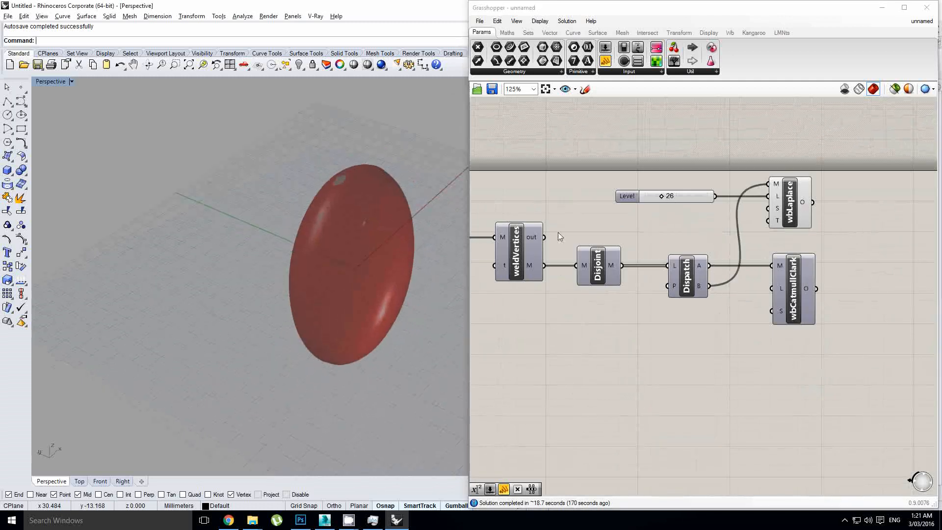
right_click_drag(330, 240, 335, 207)
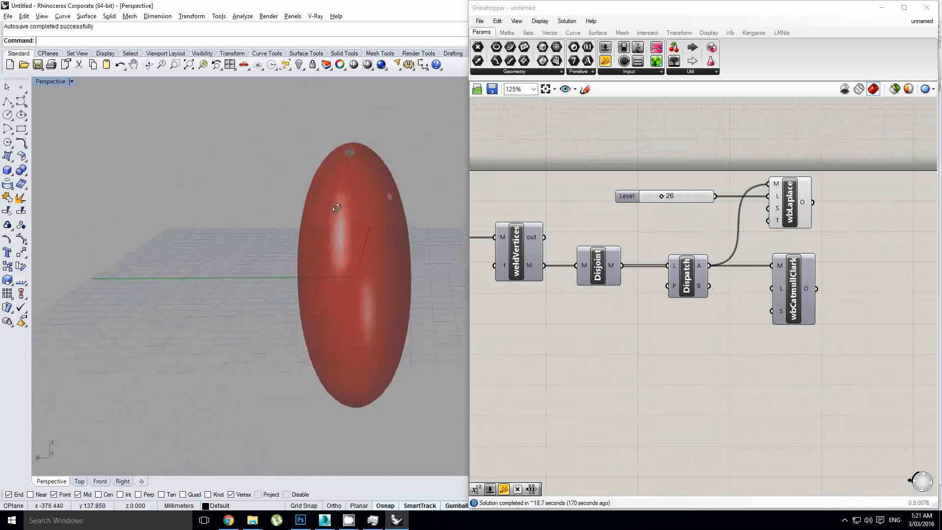
Select wbLaplace and inspect the smoothed mesh and its face layout from several sides.
left_click(787, 193)
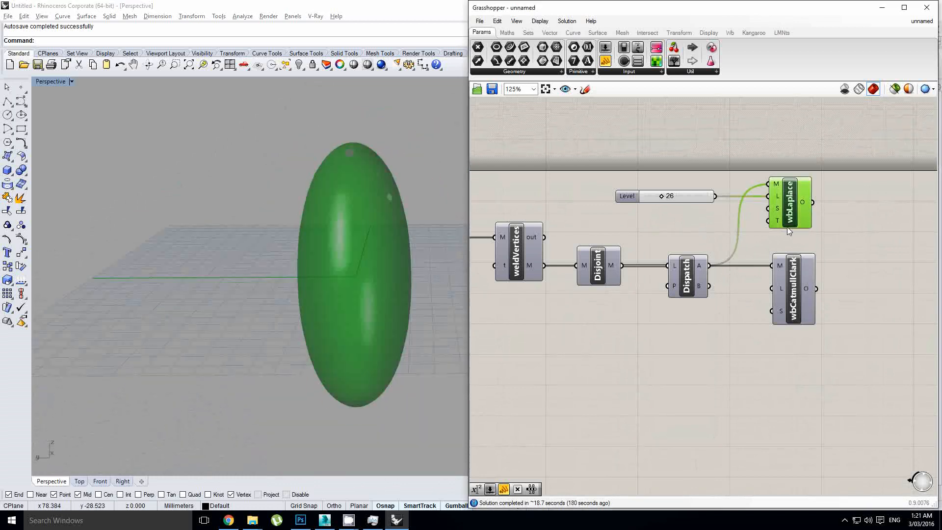
scroll(351, 255, "up", 3)
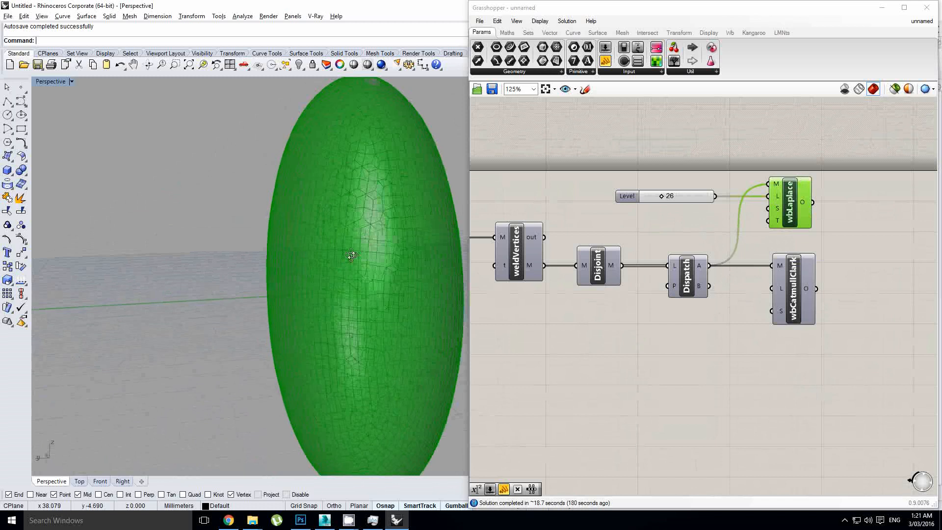
scroll(351, 258, "down", 3)
right_click_drag(351, 255, 221, 260)
scroll(405, 281, "up", 4)
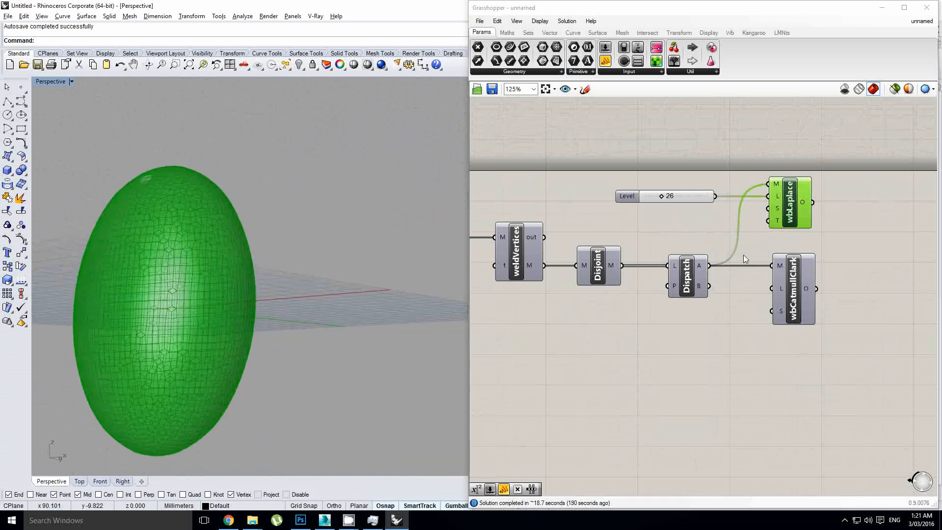
Turn off the preview of wbLaplace and turn on the preview of wbCatmullClark to inspect the subdivided mesh.
middle_click(789, 212)
left_click(820, 180)
left_click(794, 297)
middle_click(794, 295)
left_click(813, 273)
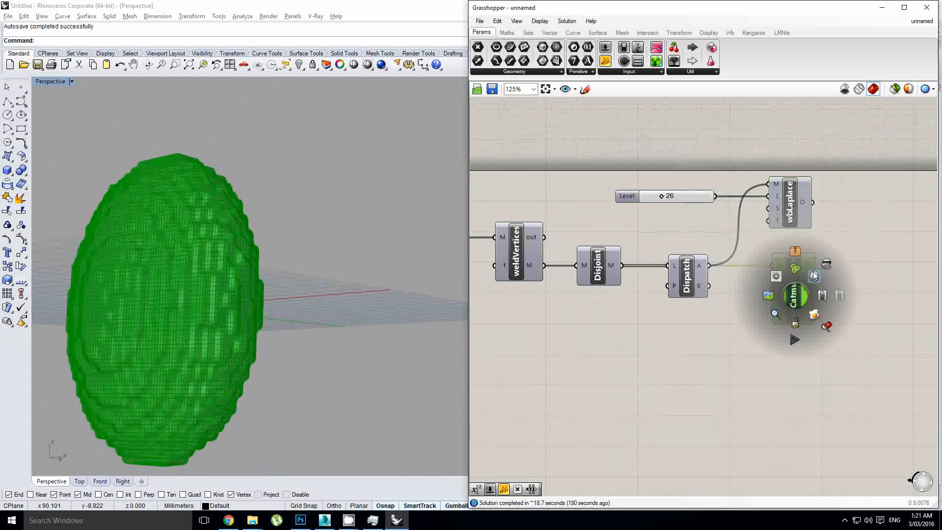
right_click_drag(107, 236, 309, 237)
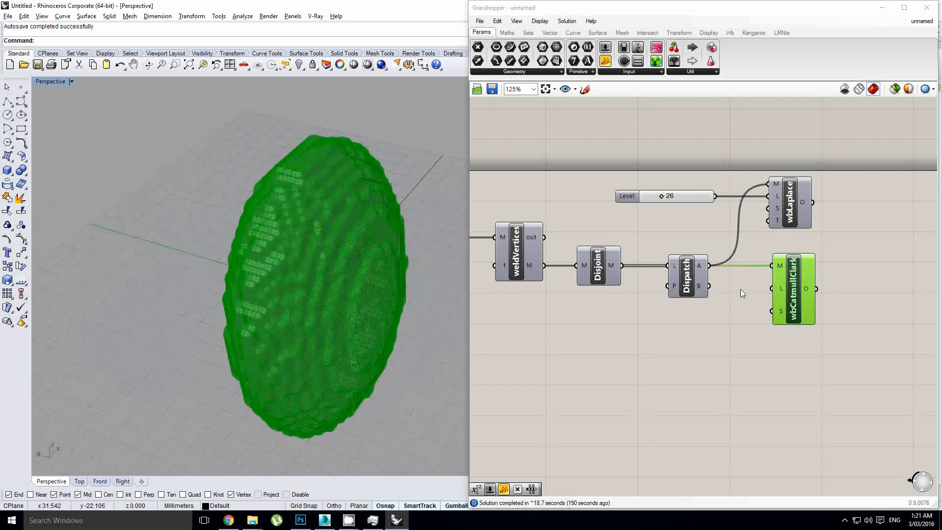
Trace the definition back to the sphere components and scale sliders at its start, and examine the subdivided mesh.
right_click_drag(754, 283, 794, 279)
left_click(764, 273)
right_click_drag(707, 265, 804, 229)
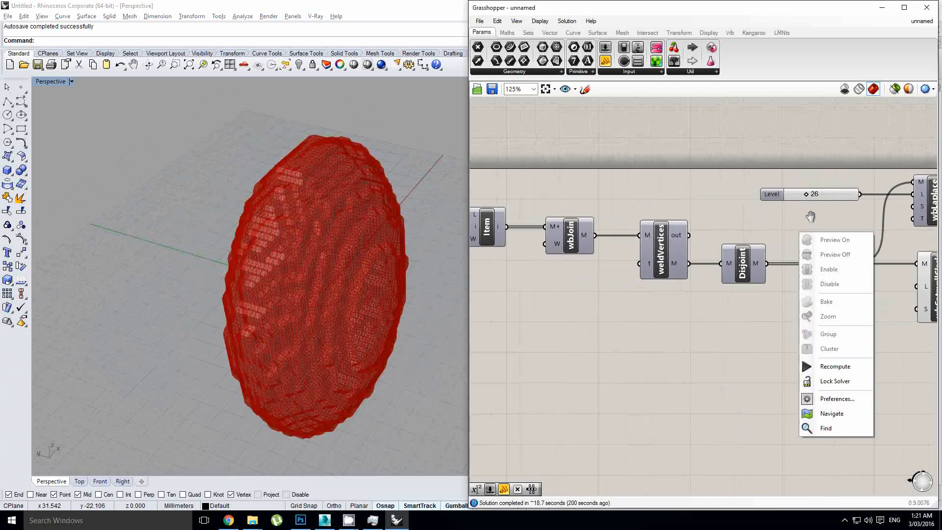
scroll(833, 234, "down", 3)
right_click_drag(605, 250, 765, 257)
right_click_drag(670, 281, 780, 286)
scroll(594, 278, "up", 2)
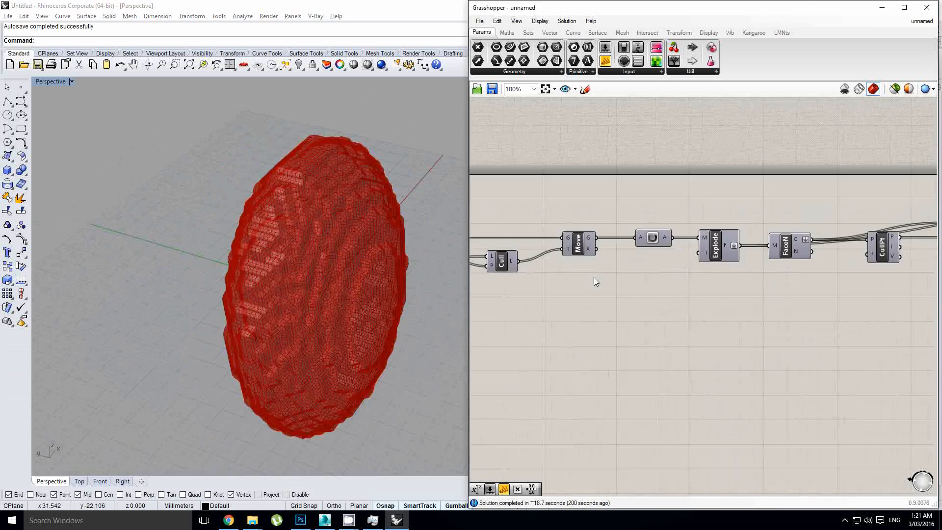
right_click_drag(594, 278, 756, 286)
scroll(767, 290, "down", 2)
right_click_drag(589, 295, 687, 272)
right_click_drag(578, 265, 678, 266)
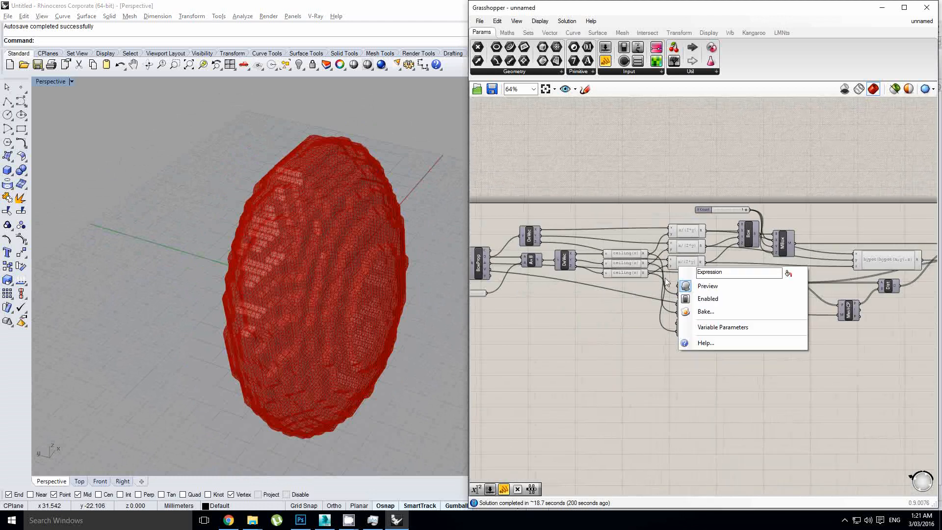
right_click_drag(565, 281, 683, 284)
right_click_drag(613, 316, 717, 295)
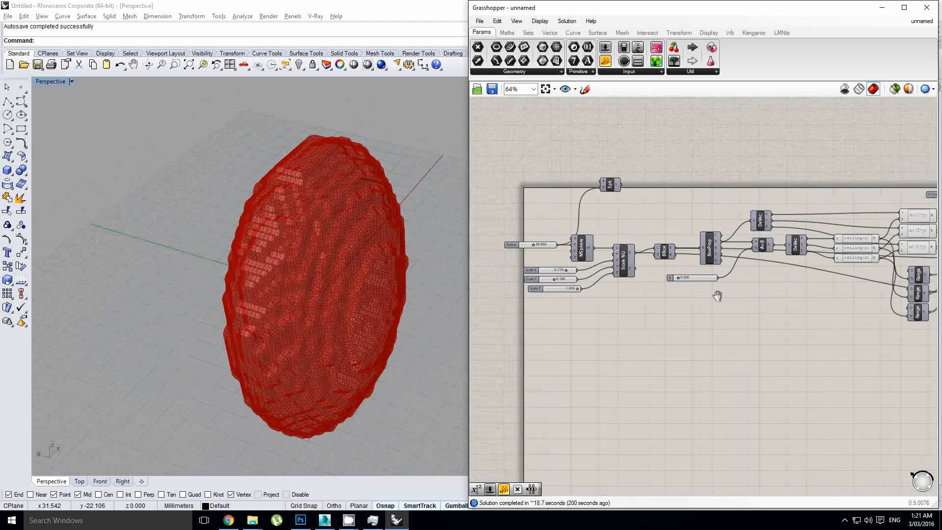
scroll(605, 224, "up", 3)
left_click(603, 161)
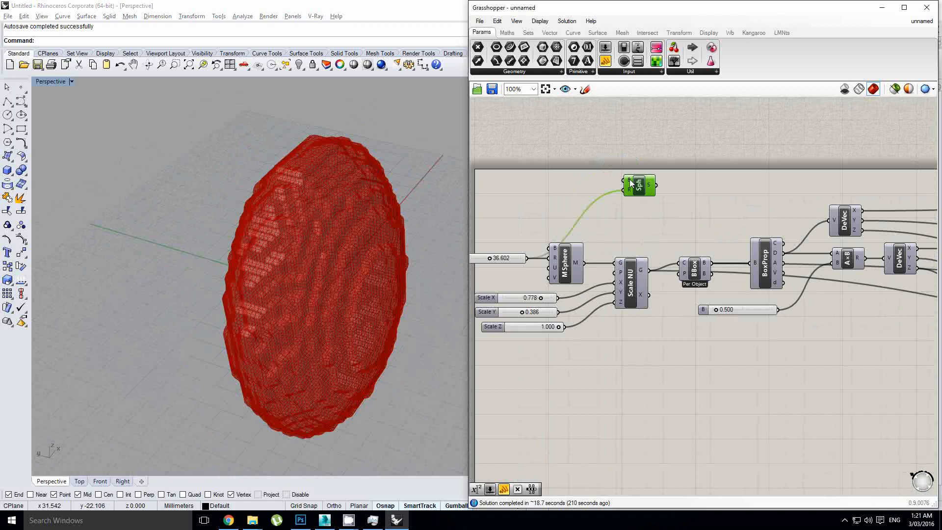
scroll(631, 184, "down", 3)
right_click_drag(343, 218, 297, 241)
right_click_drag(893, 265, 628, 273)
scroll(638, 270, "up", 3)
Bake the mesh from the weldVertices component and turn off the component's preview.
left_click(738, 253)
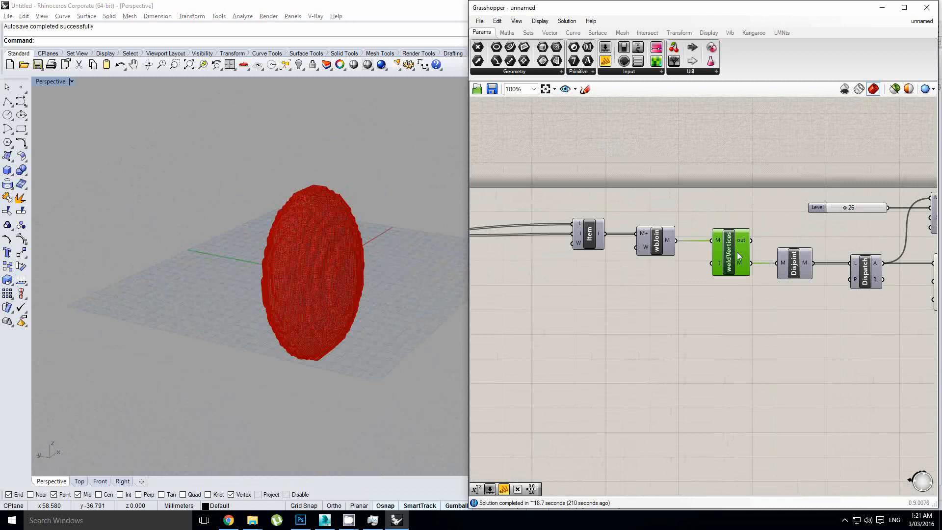
middle_click(737, 252)
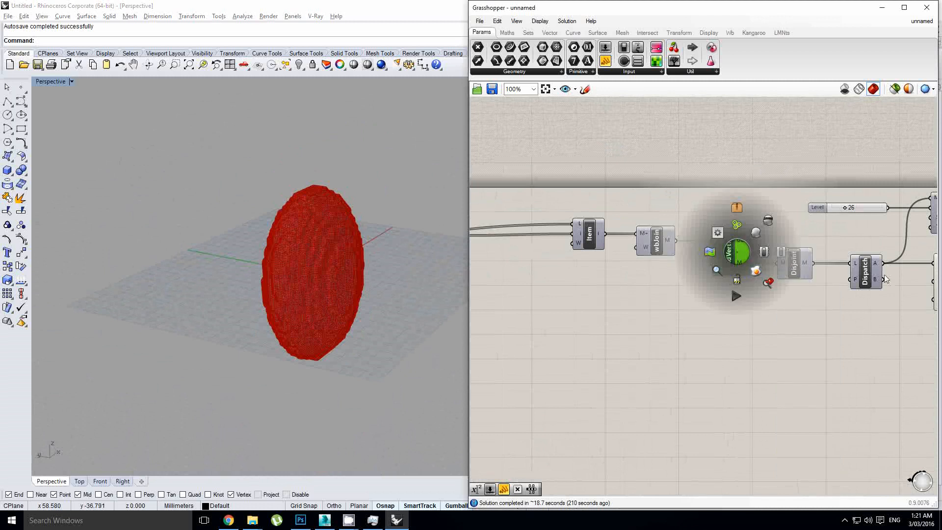
right_click(732, 275)
right_click_drag(819, 245, 683, 246)
left_click(585, 250)
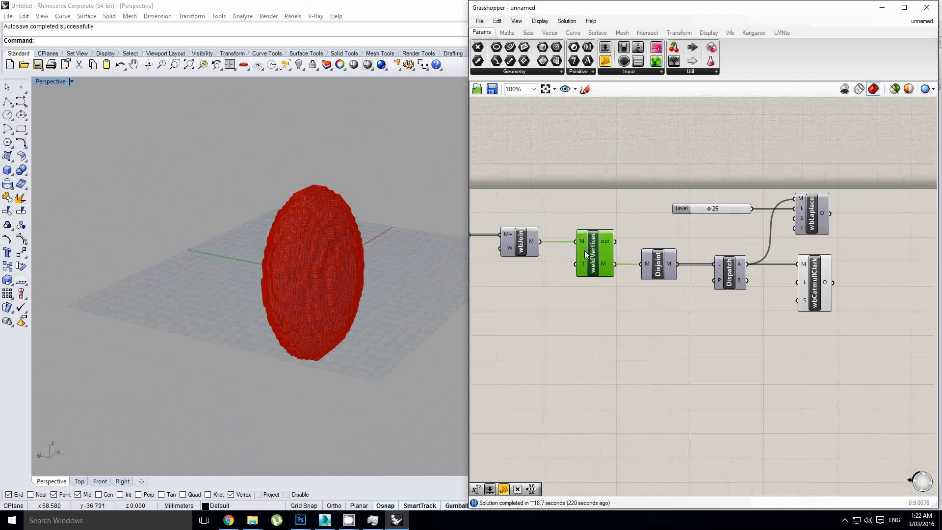
middle_click(595, 250)
left_click(614, 268)
middle_click(603, 256)
left_click(631, 225)
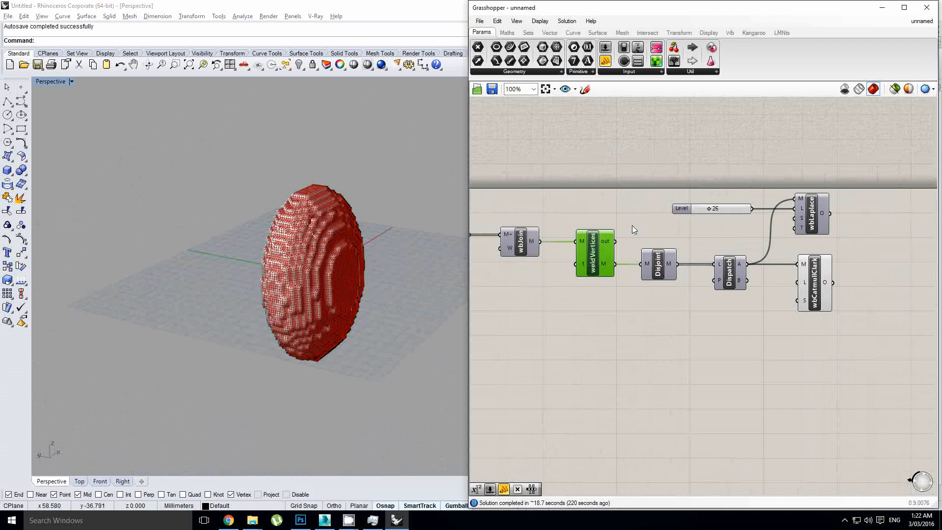
Turn off the preview of wbCatmullClark and inspect the baked voxel mesh.
left_click(825, 288)
middle_click(825, 287)
left_click(846, 254)
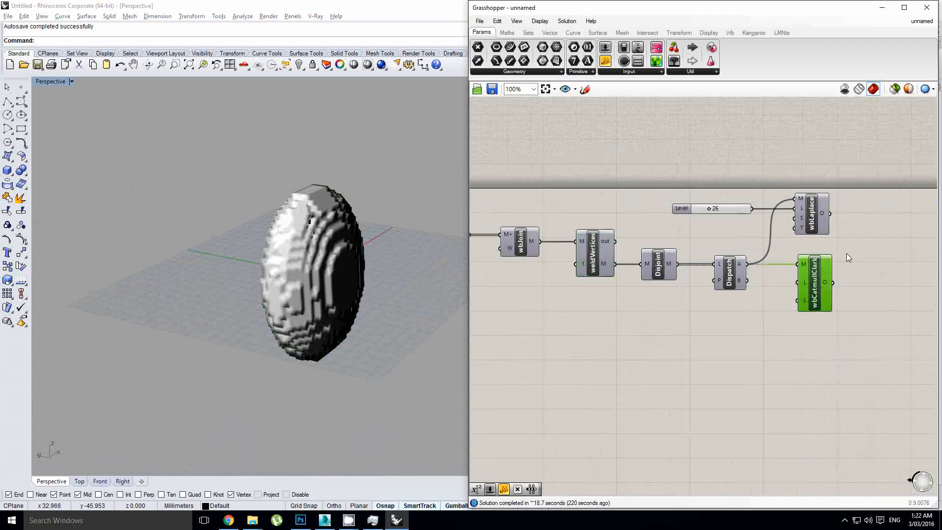
right_click_drag(338, 260, 345, 231)
scroll(352, 263, "up", 4)
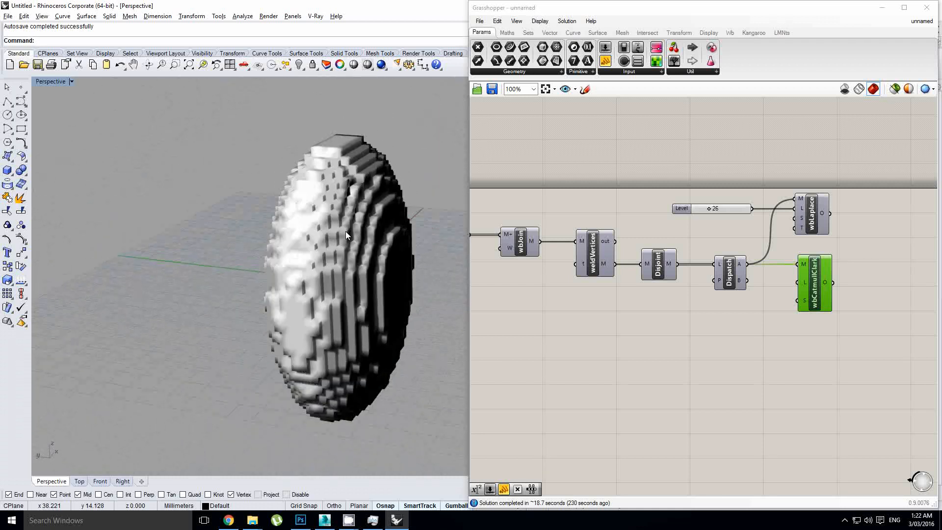